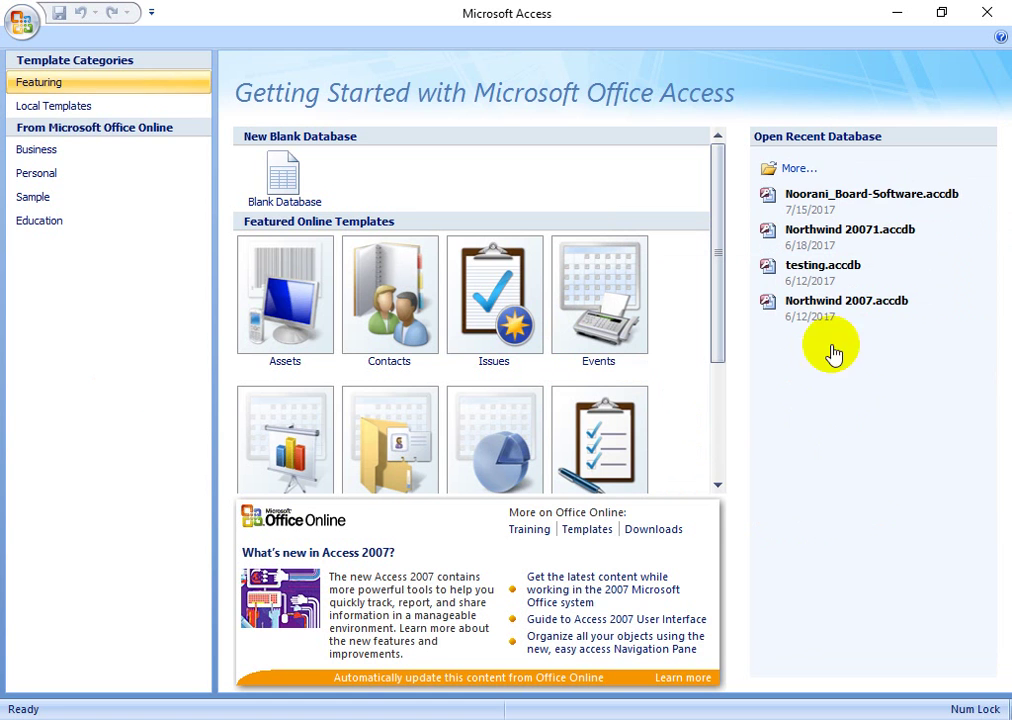
# - Open the Noorani_Board-Software database and select the Customers table in the Navigation Pane
pyautogui.click(878, 209)
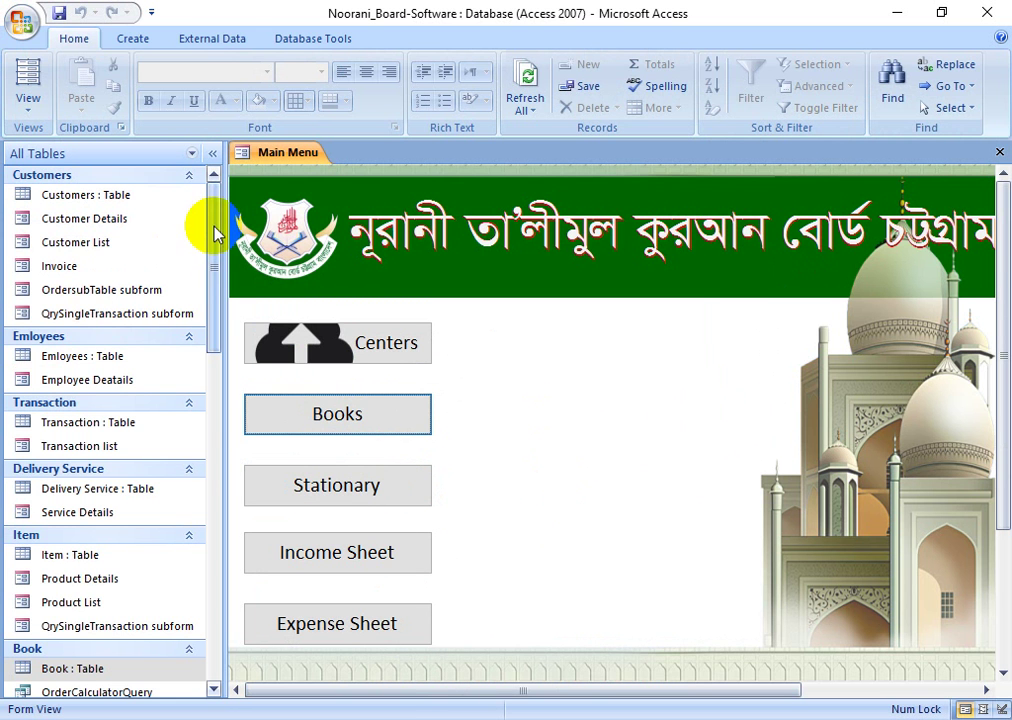
pyautogui.moveTo(219, 233); pyautogui.dragTo(195, 623)
pyautogui.scroll(10, 102, 318)
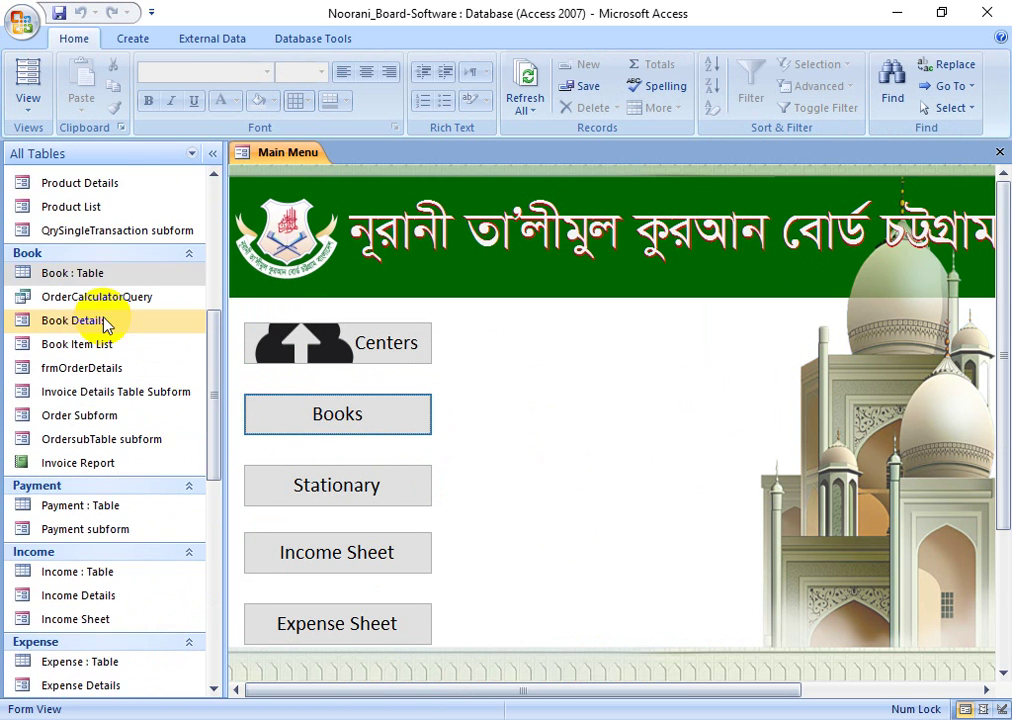
pyautogui.scroll(1, 102, 323)
pyautogui.scroll(-15, 140, 402)
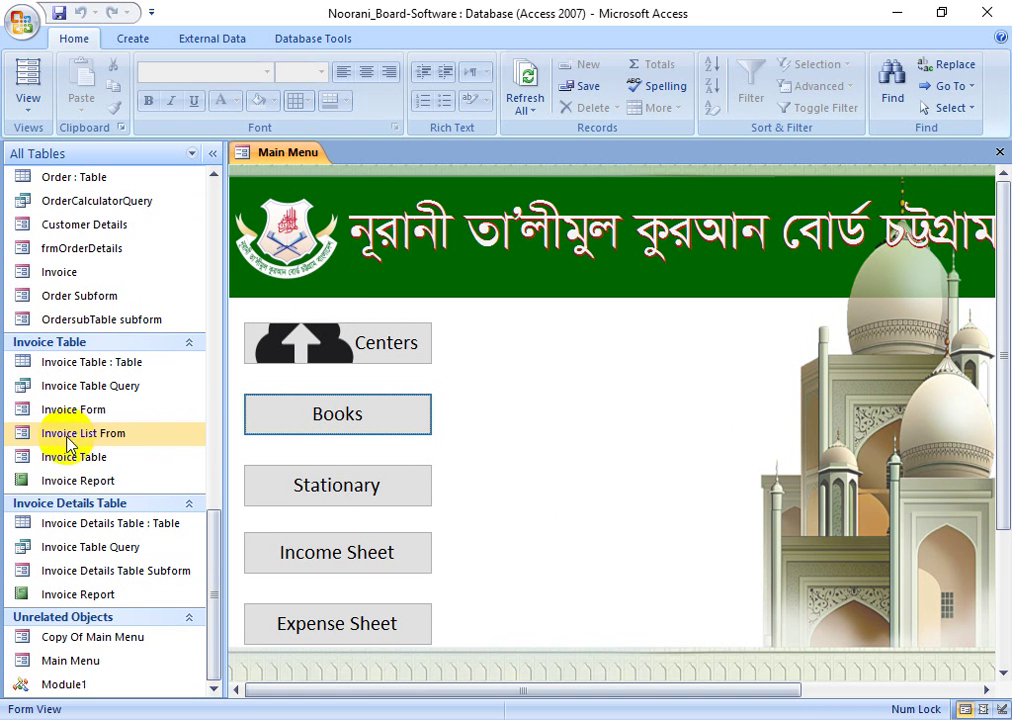
pyautogui.scroll(9, 185, 356)
pyautogui.scroll(5, 185, 356)
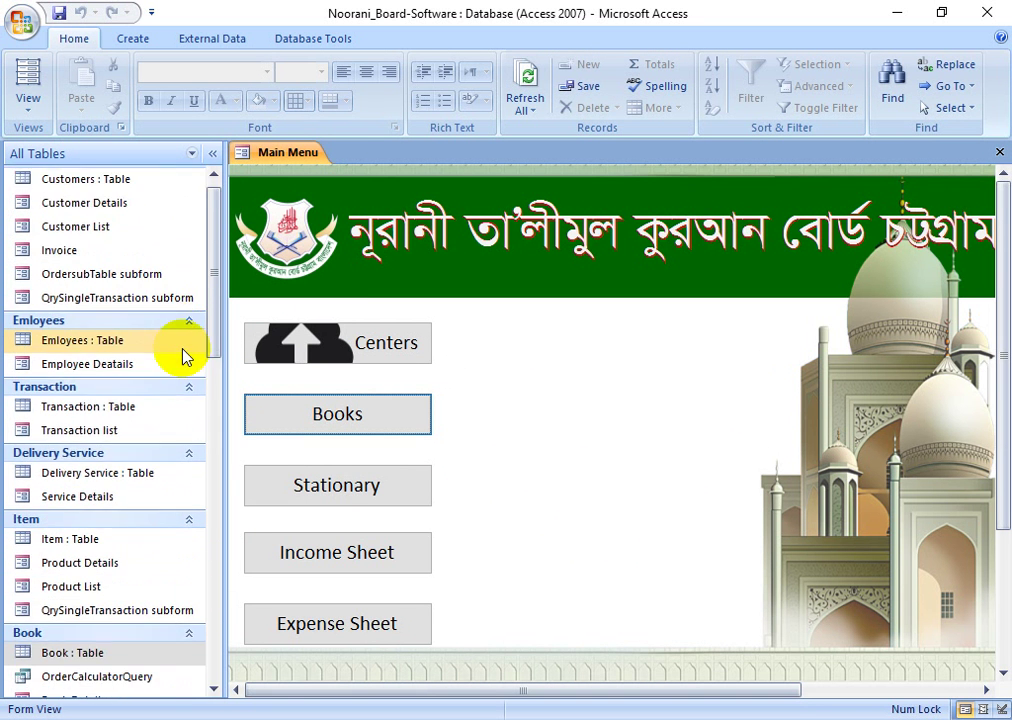
pyautogui.click(107, 197)
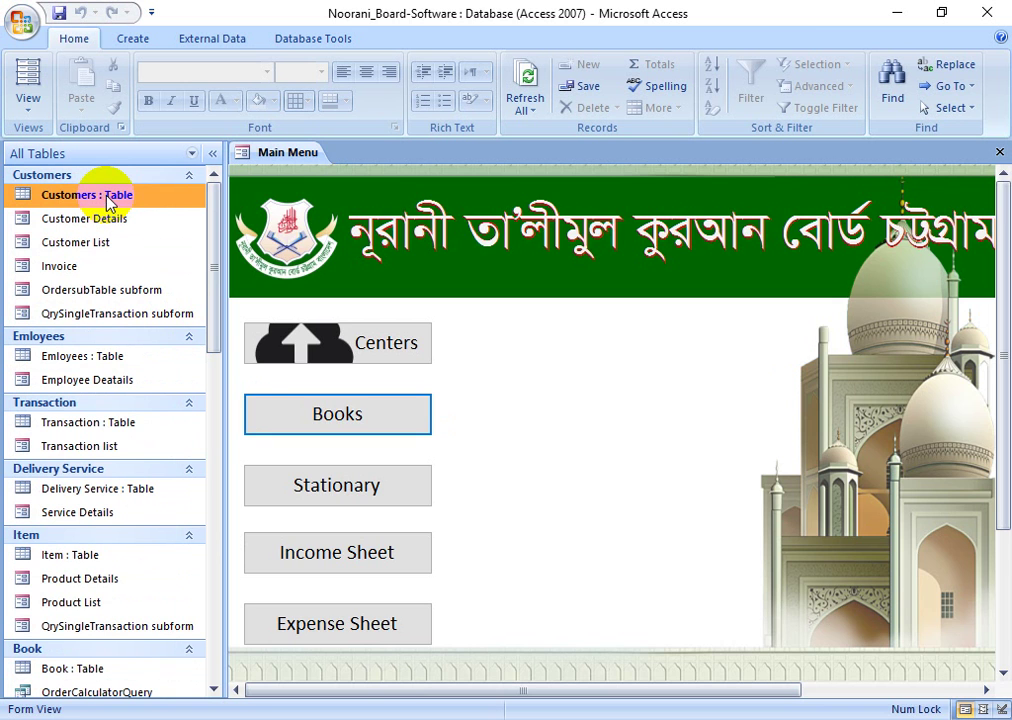
# - Open the Customers table, scroll across its records, then switch it to Design view
pyautogui.doubleClick(107, 196)
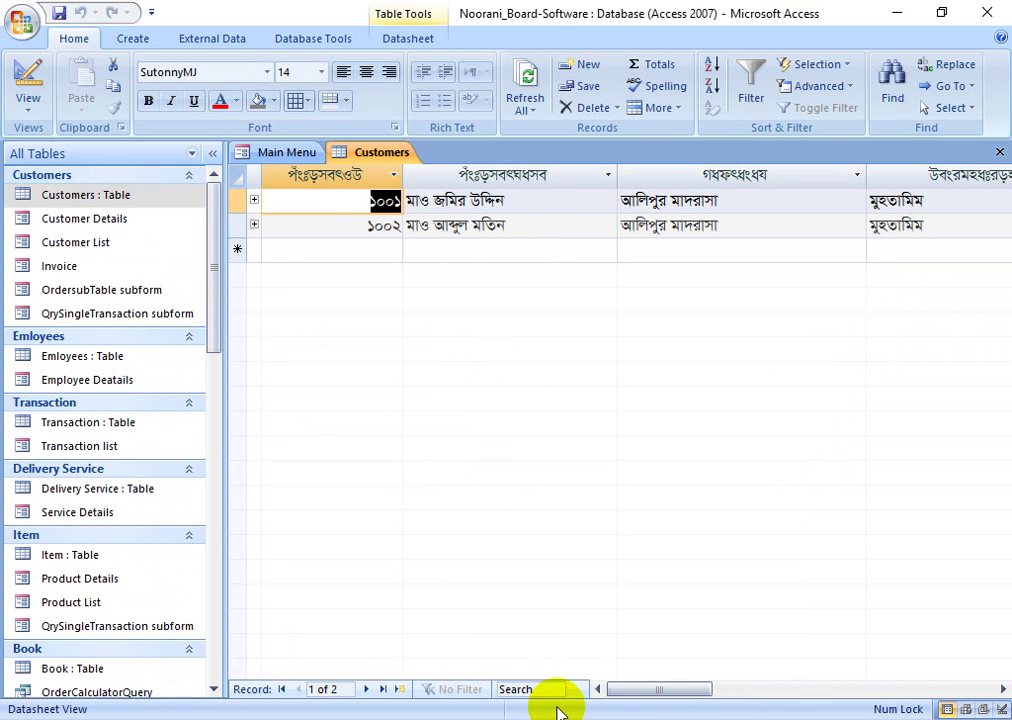
pyautogui.moveTo(671, 692); pyautogui.dragTo(612, 683)
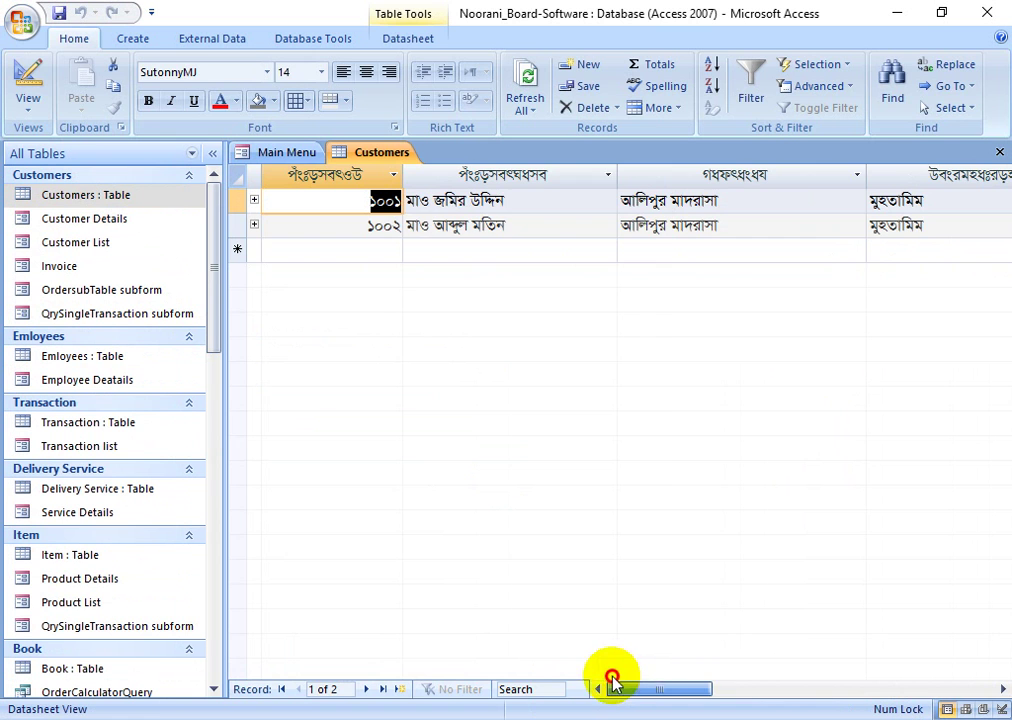
pyautogui.click(28, 85)
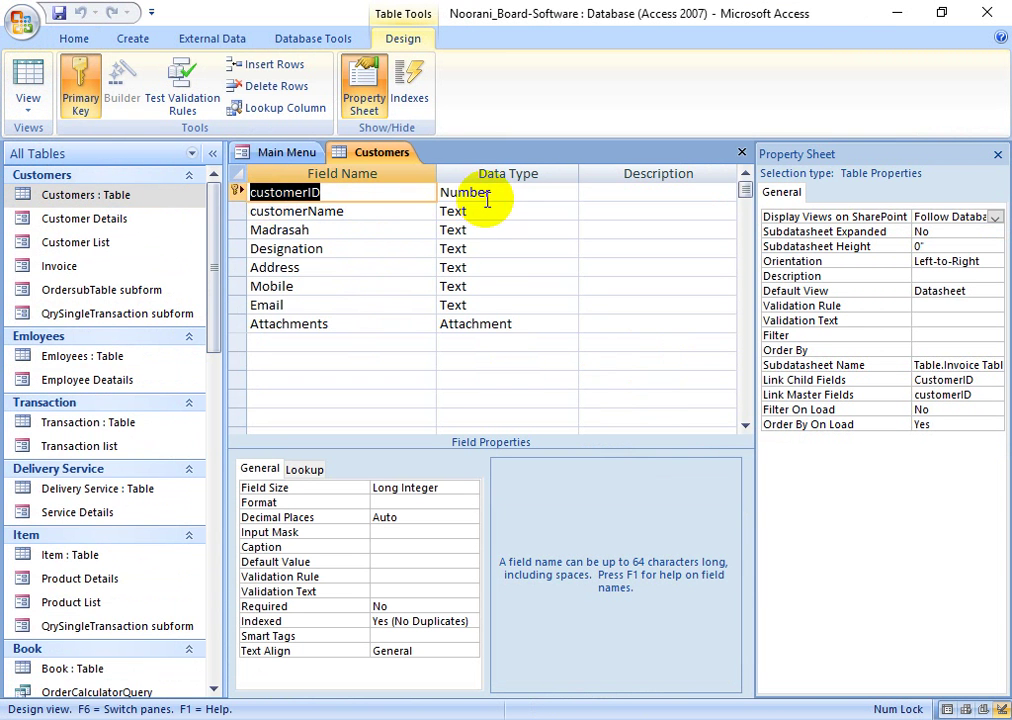
pyautogui.click(487, 200)
pyautogui.write('d')
pyautogui.click(257, 211)
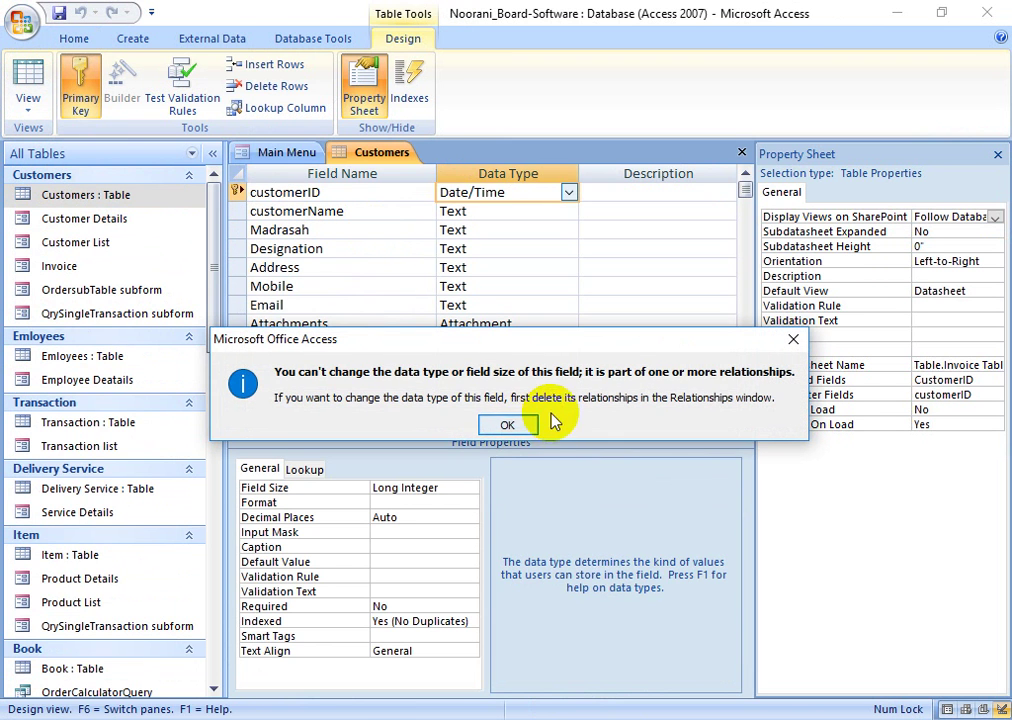
pyautogui.click(507, 424)
pyautogui.click(271, 211)
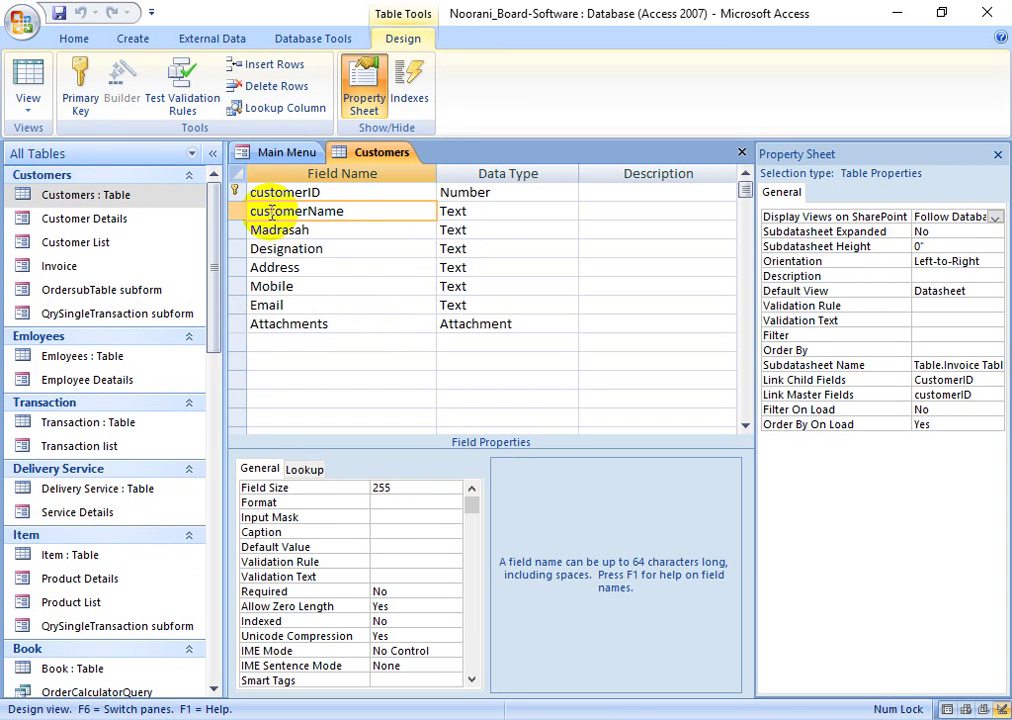
pyautogui.click(481, 210)
pyautogui.click(304, 230)
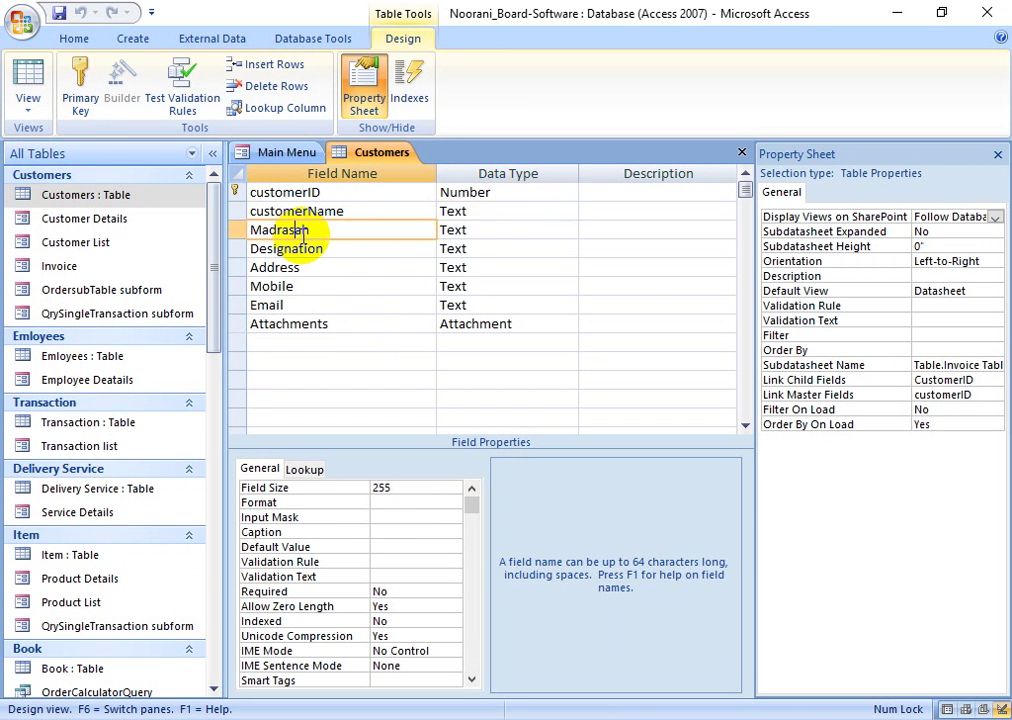
pyautogui.click(479, 230)
pyautogui.click(331, 249)
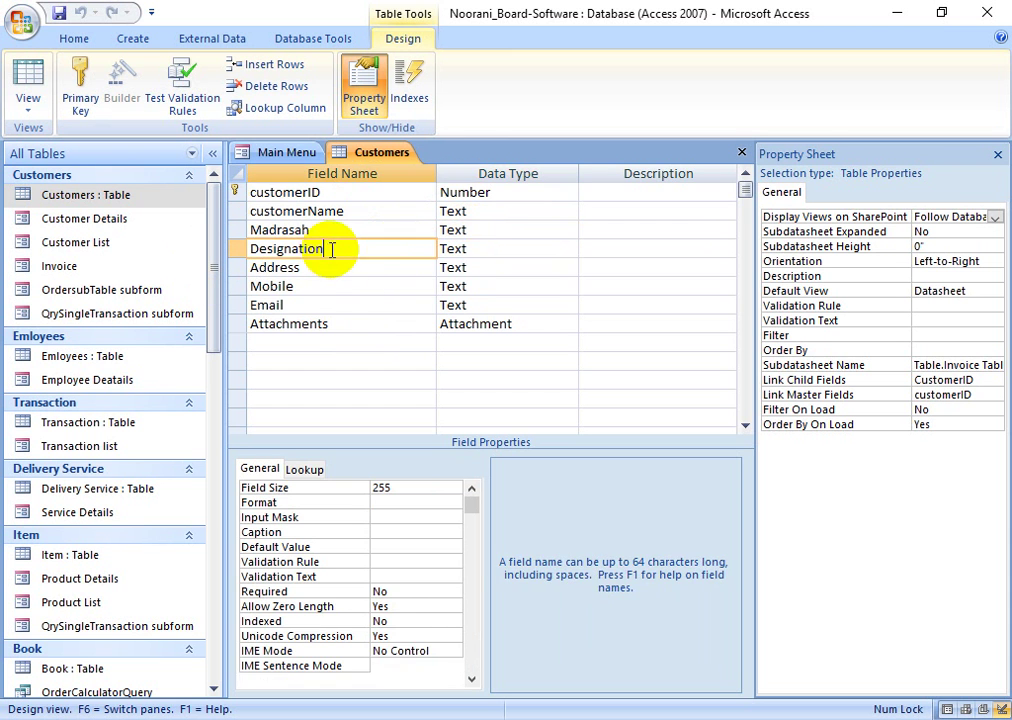
pyautogui.click(440, 249)
pyautogui.click(418, 268)
pyautogui.click(450, 267)
pyautogui.click(290, 286)
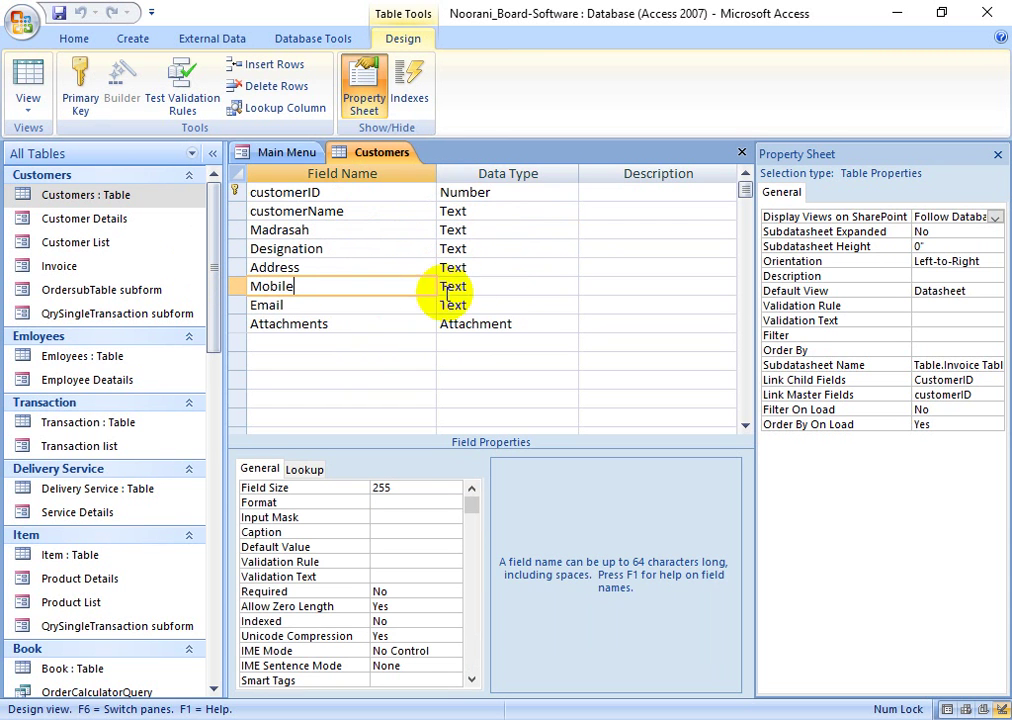
pyautogui.click(484, 288)
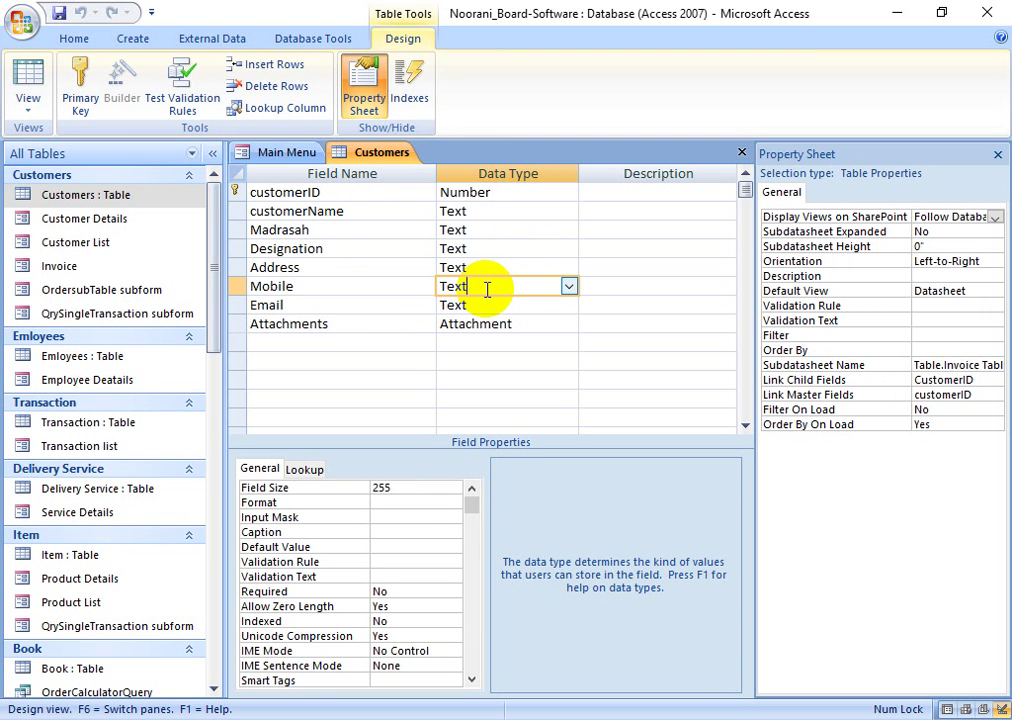
pyautogui.click(323, 306)
pyautogui.click(481, 307)
pyautogui.click(567, 305)
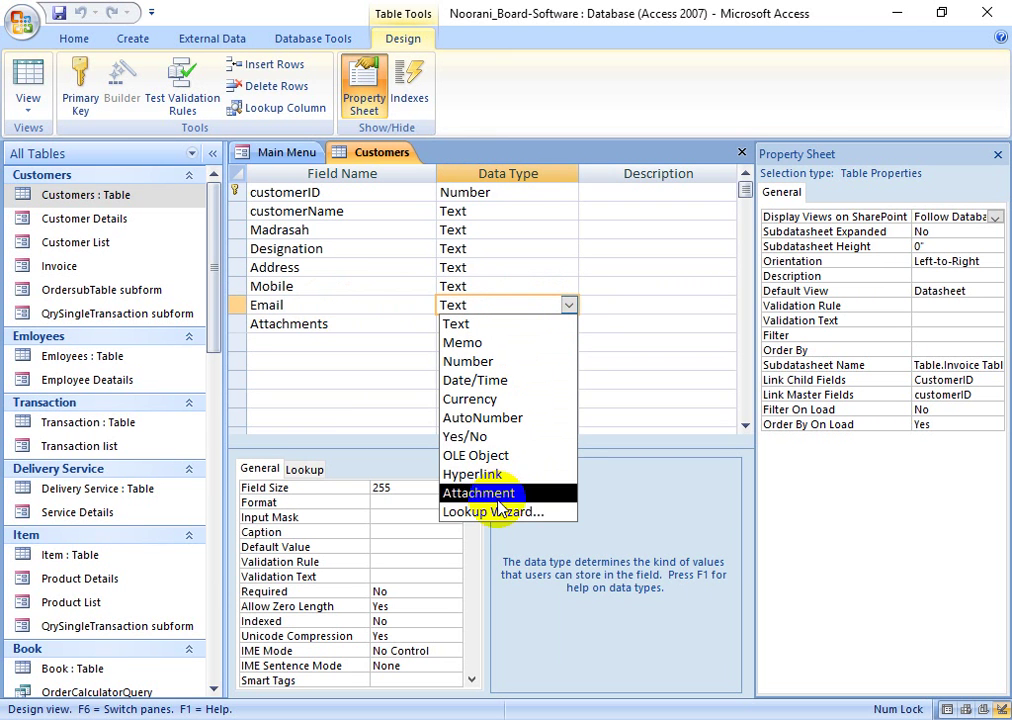
pyautogui.click(368, 328)
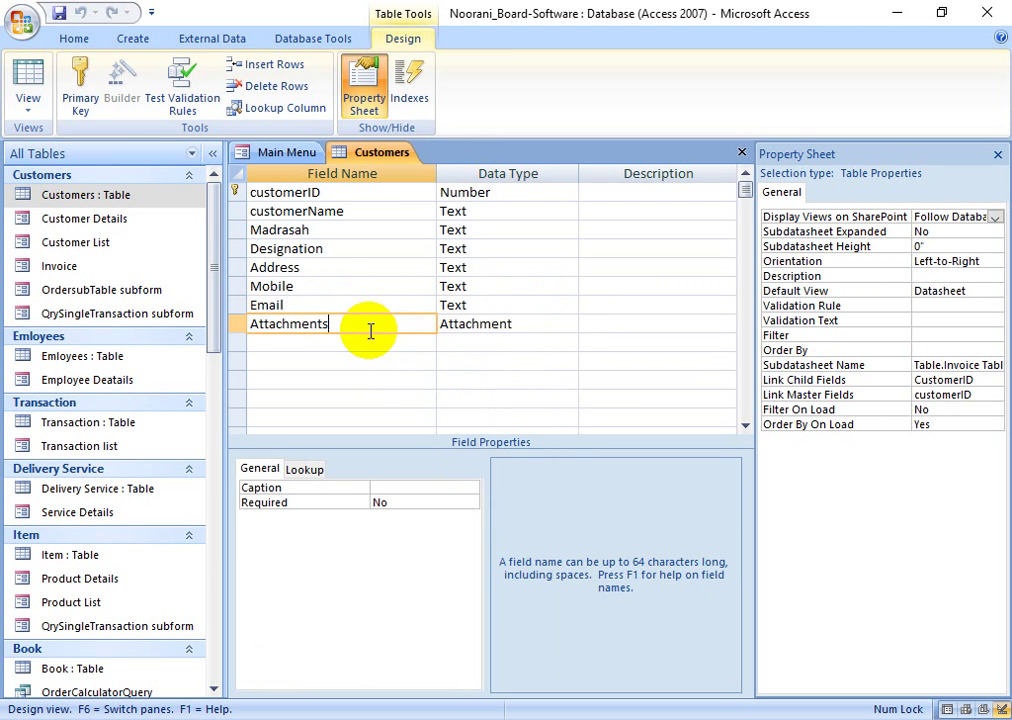
pyautogui.click(537, 332)
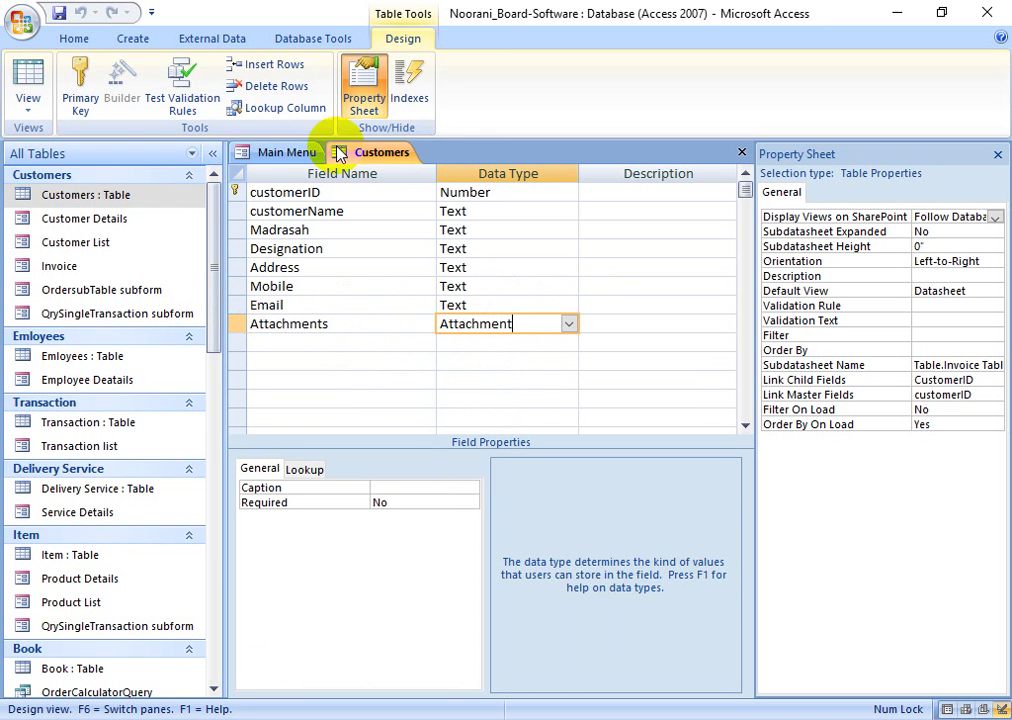
pyautogui.rightClick(376, 154)
# - Close the Customers table and open the Customer Details form, viewing its Page14 and Page13 pages
pyautogui.click(420, 192)
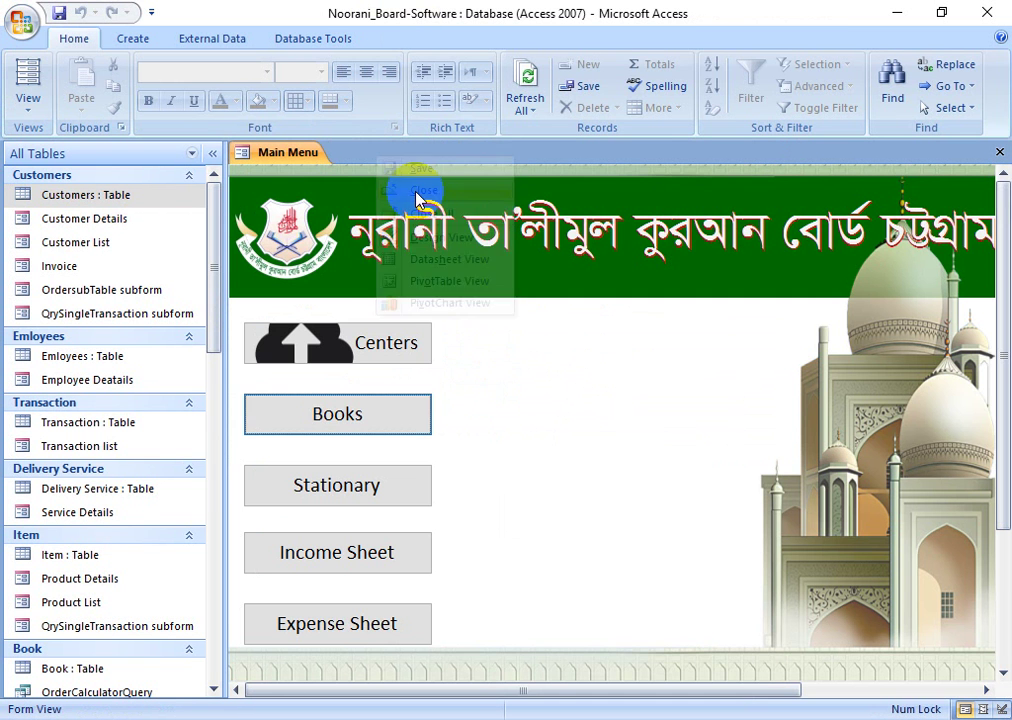
pyautogui.doubleClick(97, 228)
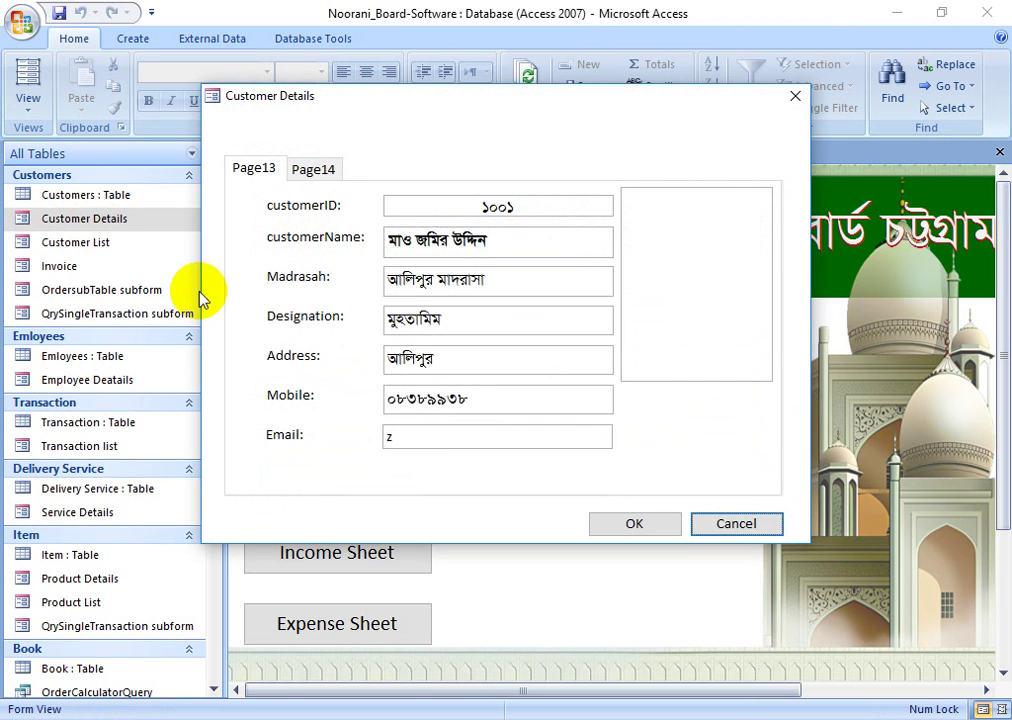
pyautogui.click(316, 172)
pyautogui.click(255, 170)
# - Inspect the first customer's picture attachment box and Email value
pyautogui.click(680, 262)
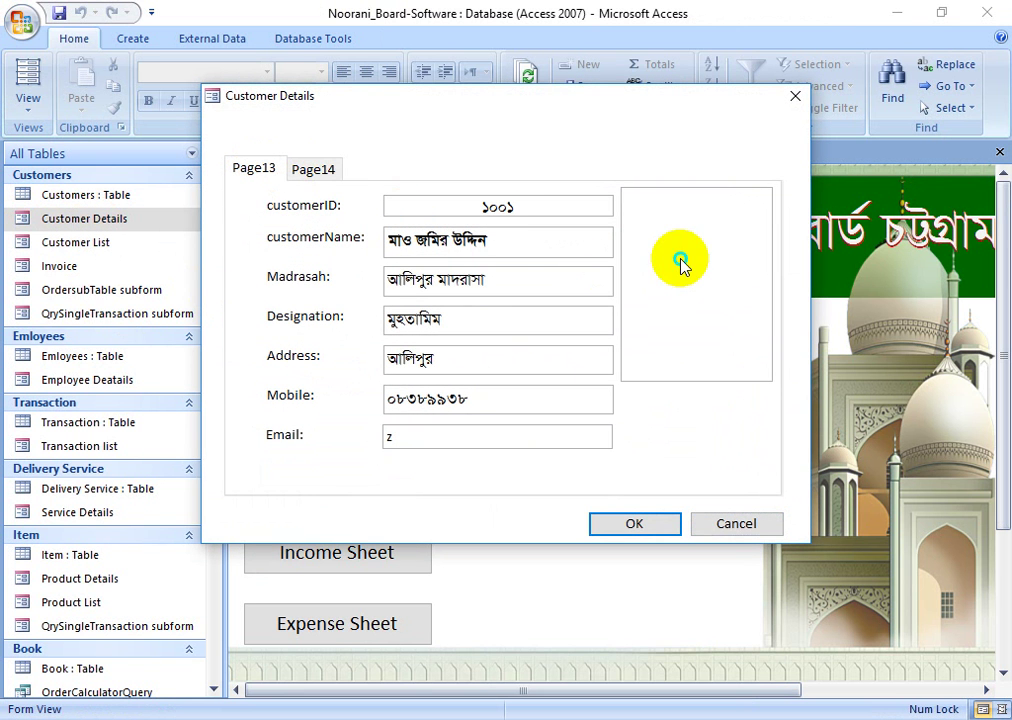
pyautogui.rightClick(680, 262)
pyautogui.click(425, 169)
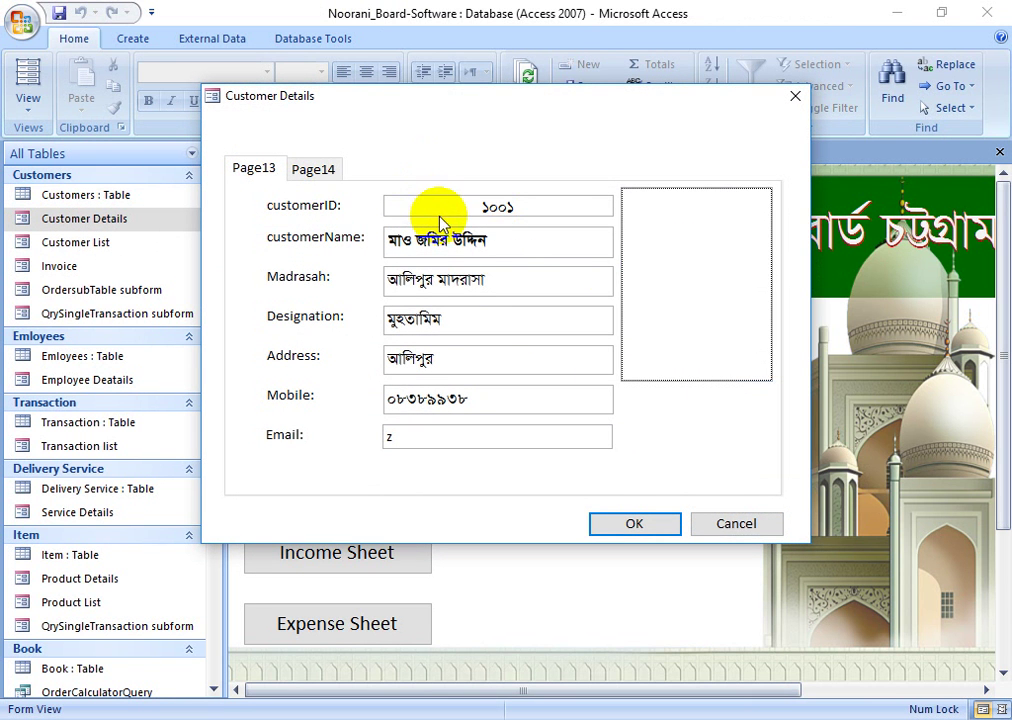
pyautogui.moveTo(406, 440); pyautogui.dragTo(367, 437)
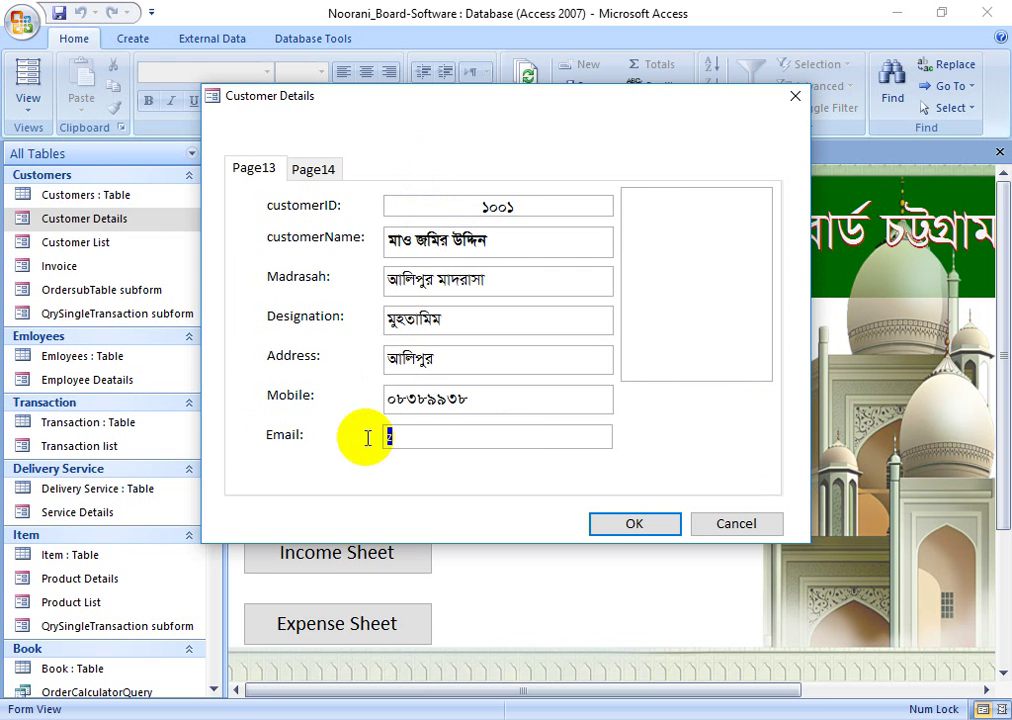
pyautogui.click(693, 248)
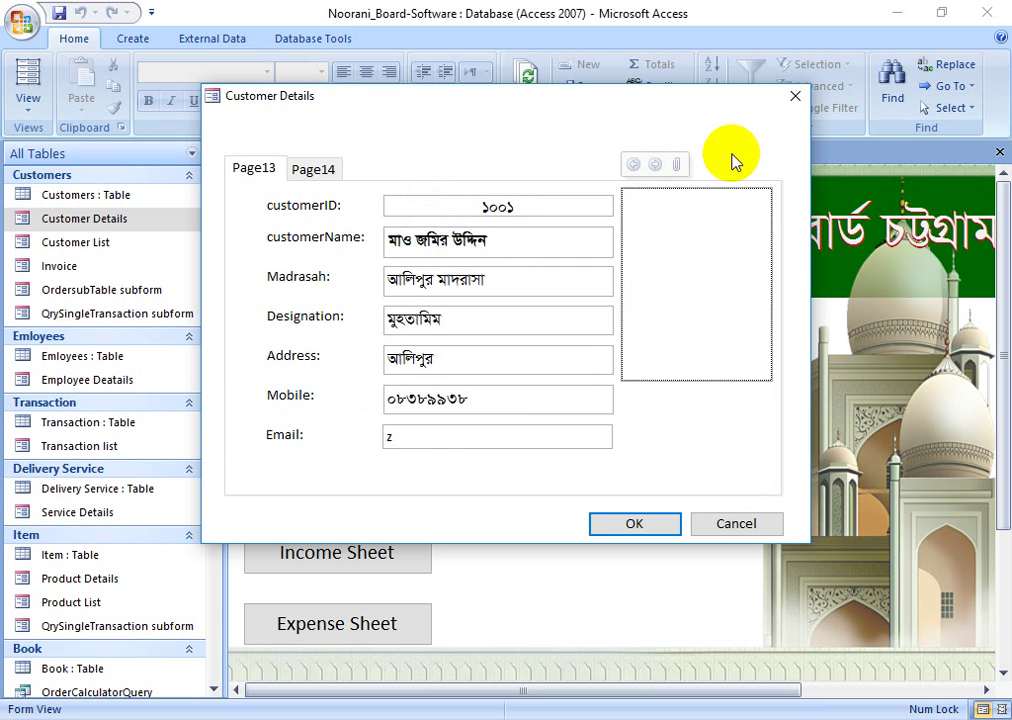
# - Attach the ID card JPG image from the Desktop to the customer's picture
pyautogui.click(677, 163)
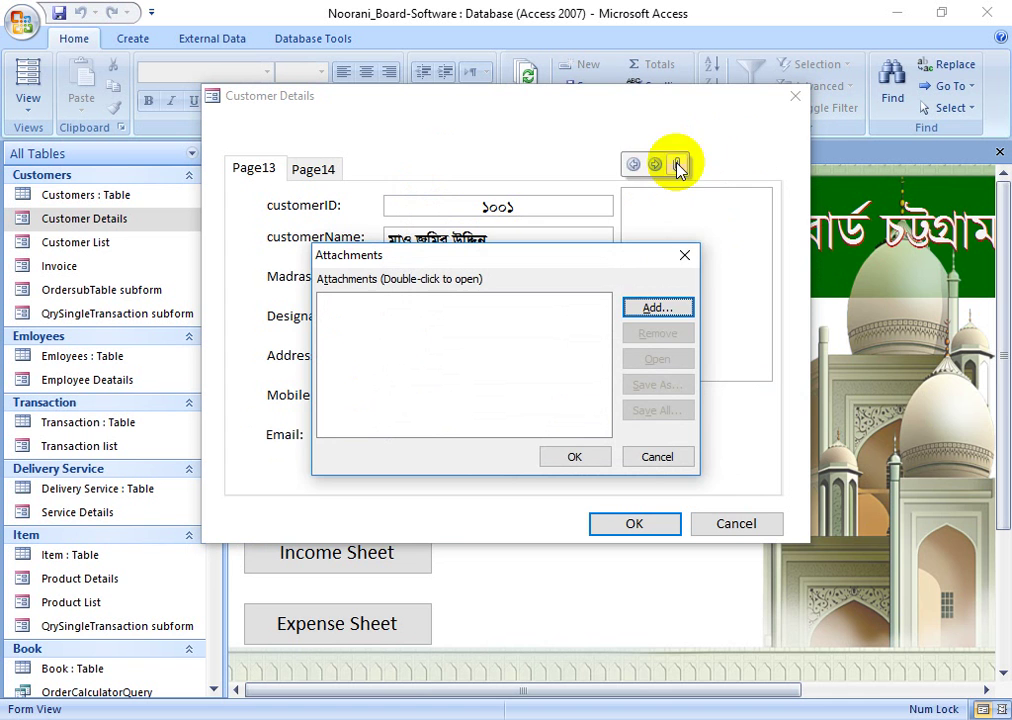
pyautogui.click(657, 307)
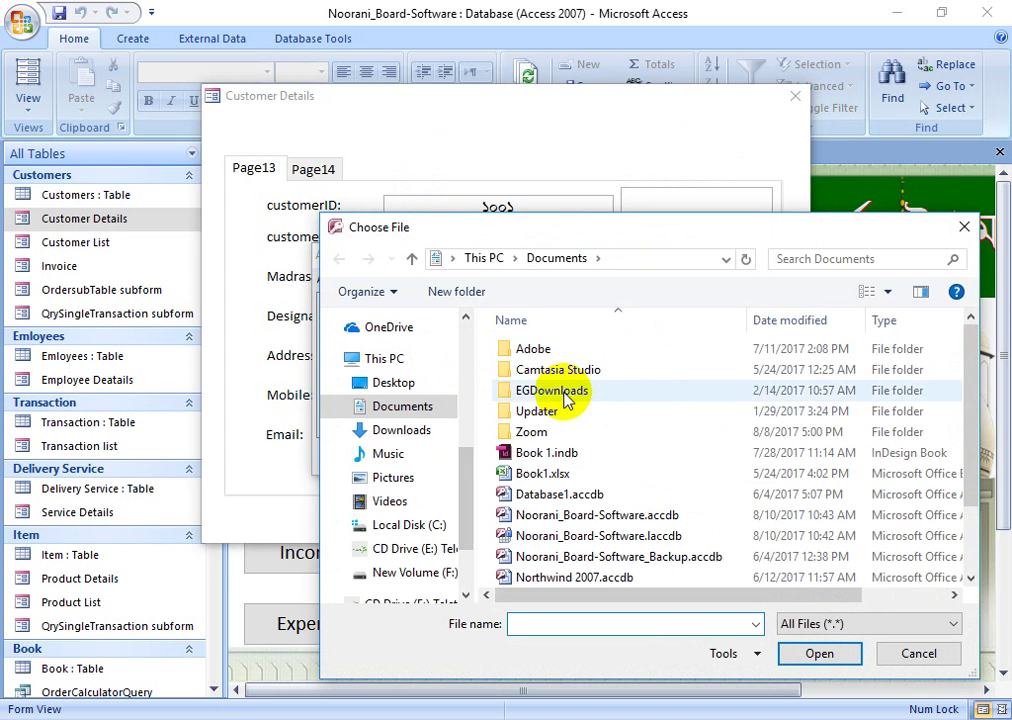
pyautogui.click(393, 382)
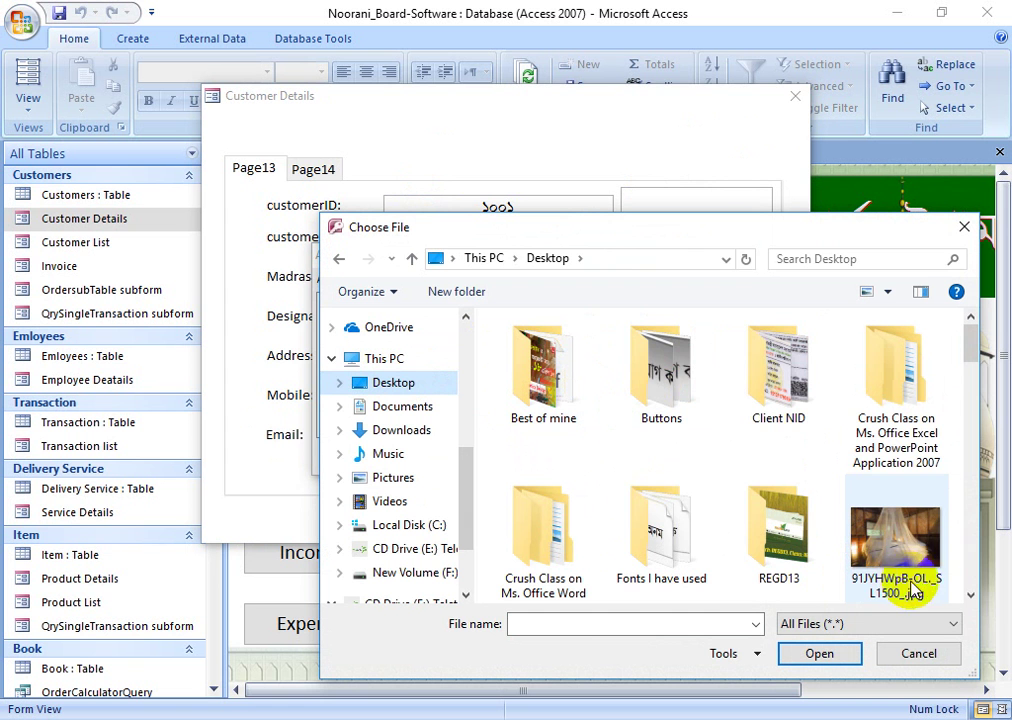
pyautogui.click(866, 553)
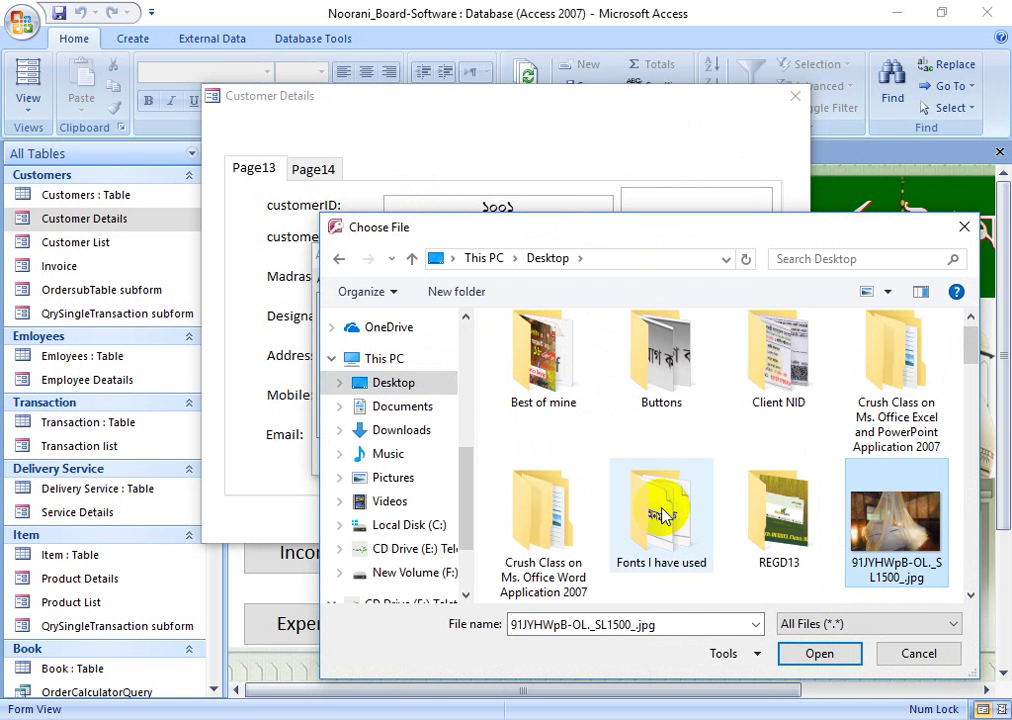
pyautogui.scroll(-3, 700, 486)
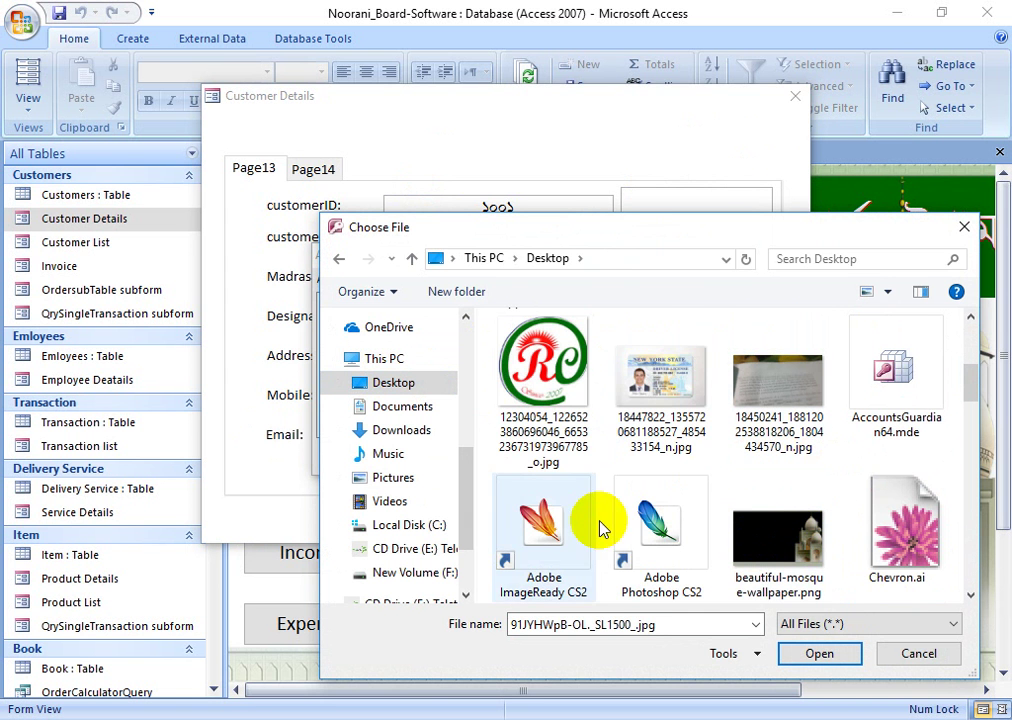
pyautogui.click(614, 402)
pyautogui.click(815, 652)
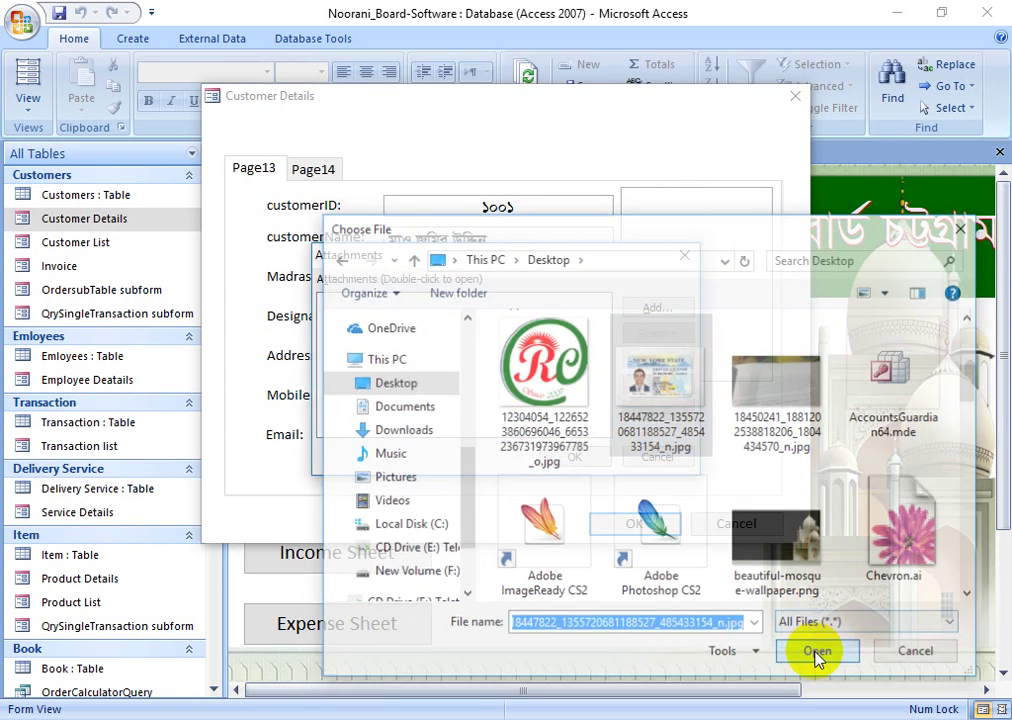
pyautogui.click(562, 457)
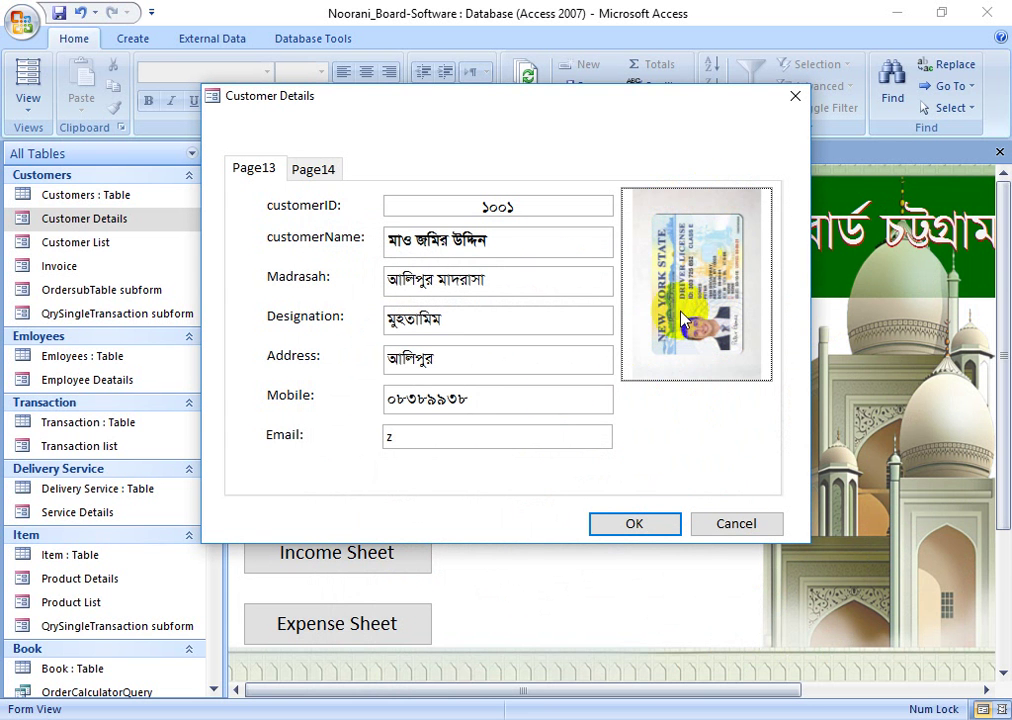
# - Remove the attached picture file and close Customer Details, returning to the Main Menu
pyautogui.rightClick(728, 233)
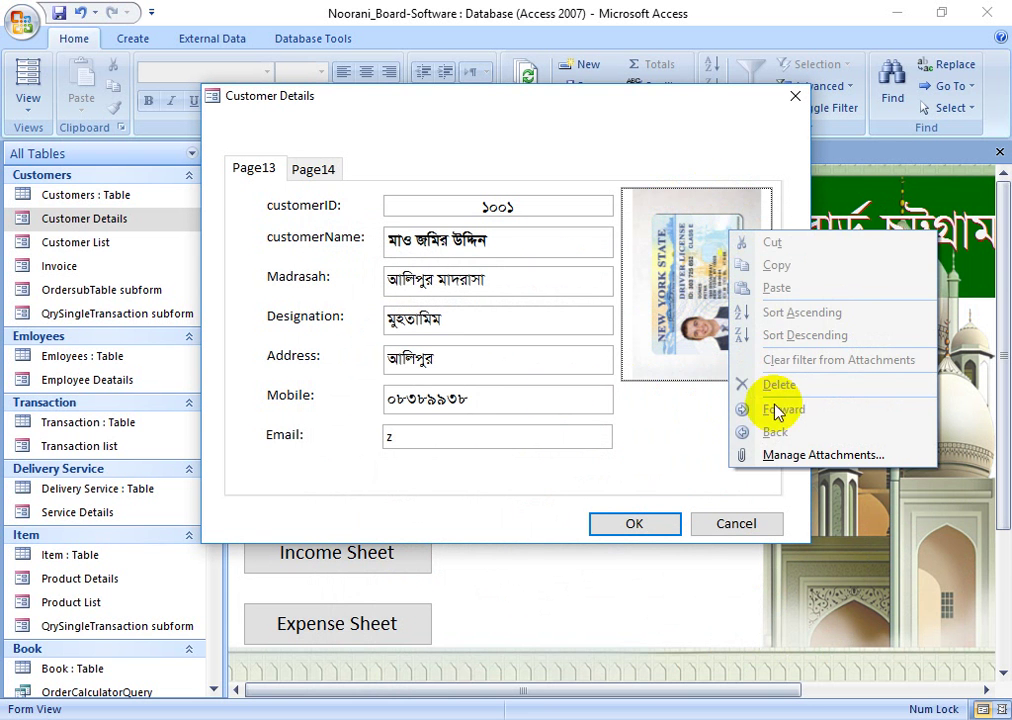
pyautogui.click(650, 290)
pyautogui.click(678, 167)
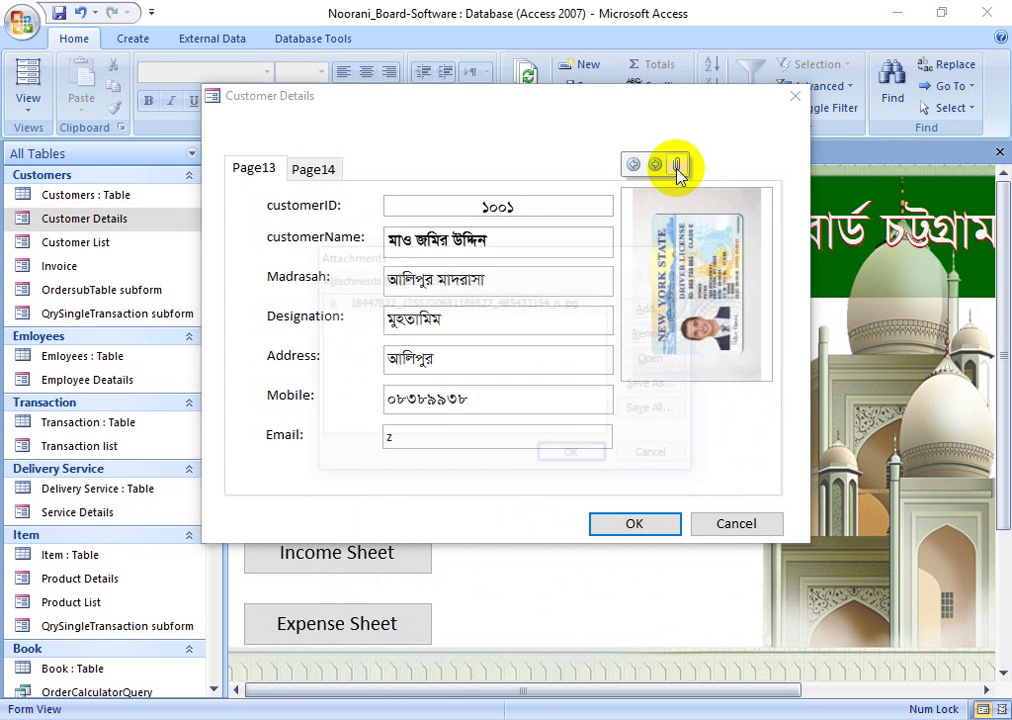
pyautogui.click(656, 336)
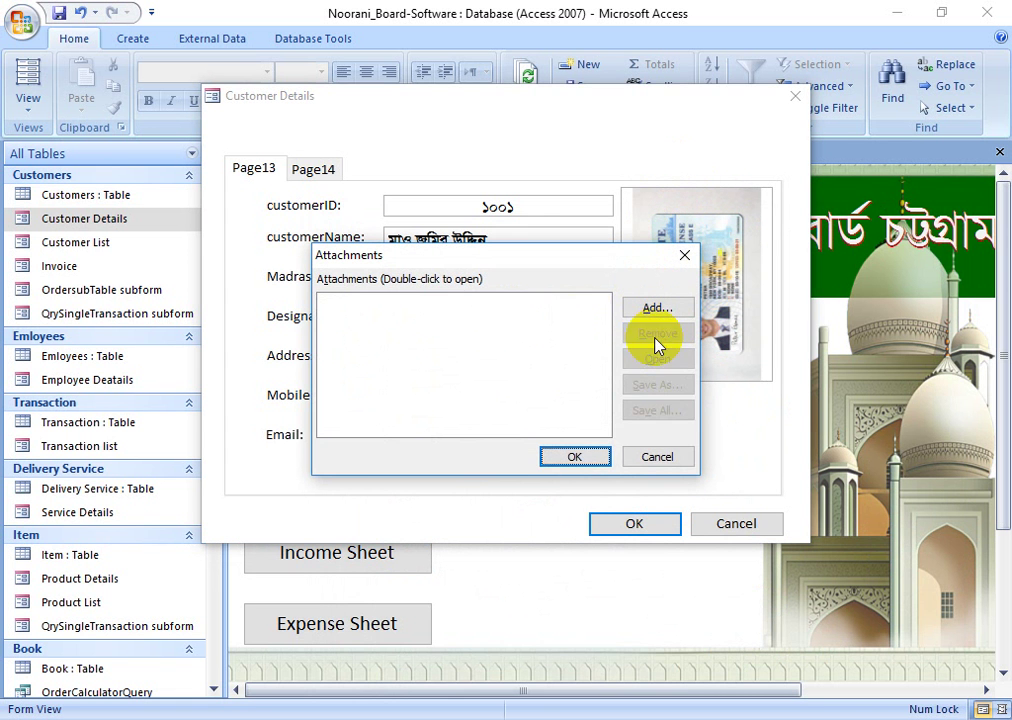
pyautogui.click(575, 457)
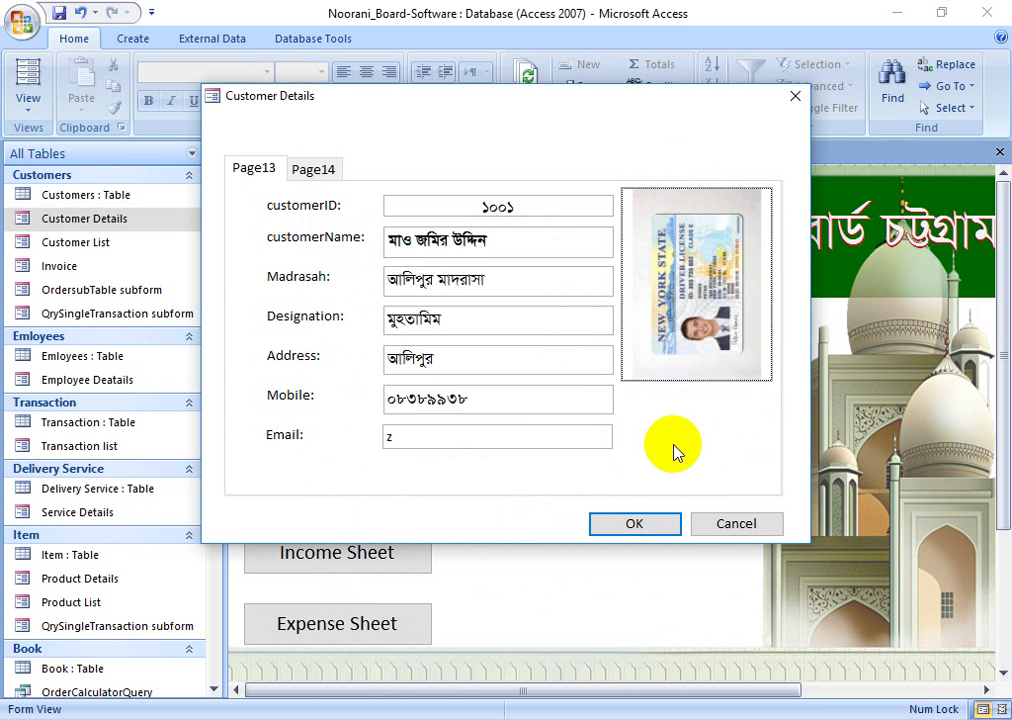
pyautogui.click(736, 524)
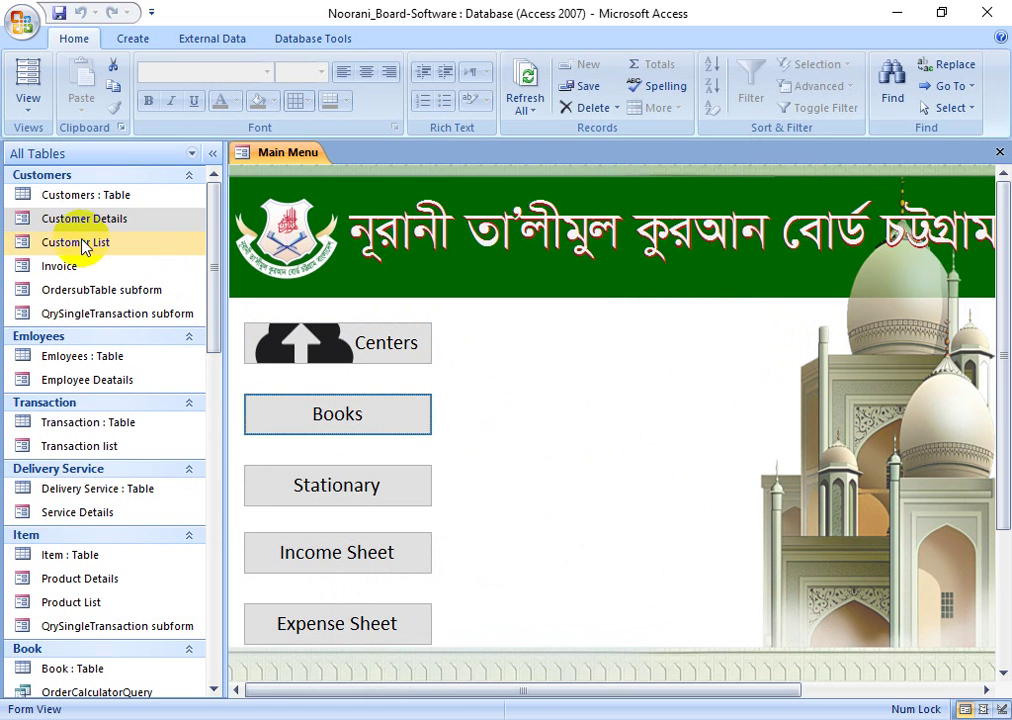
pyautogui.scroll(-5, 113, 327)
pyautogui.scroll(-4, 60, 500)
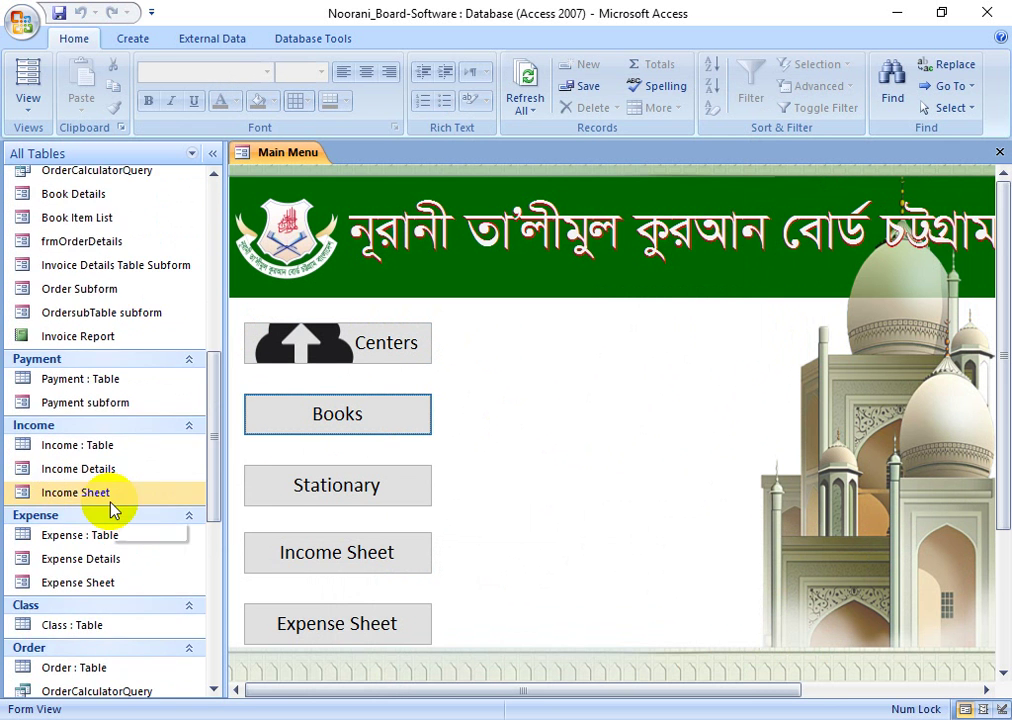
pyautogui.scroll(4, 95, 519)
pyautogui.click(77, 340)
pyautogui.scroll(-7, 194, 501)
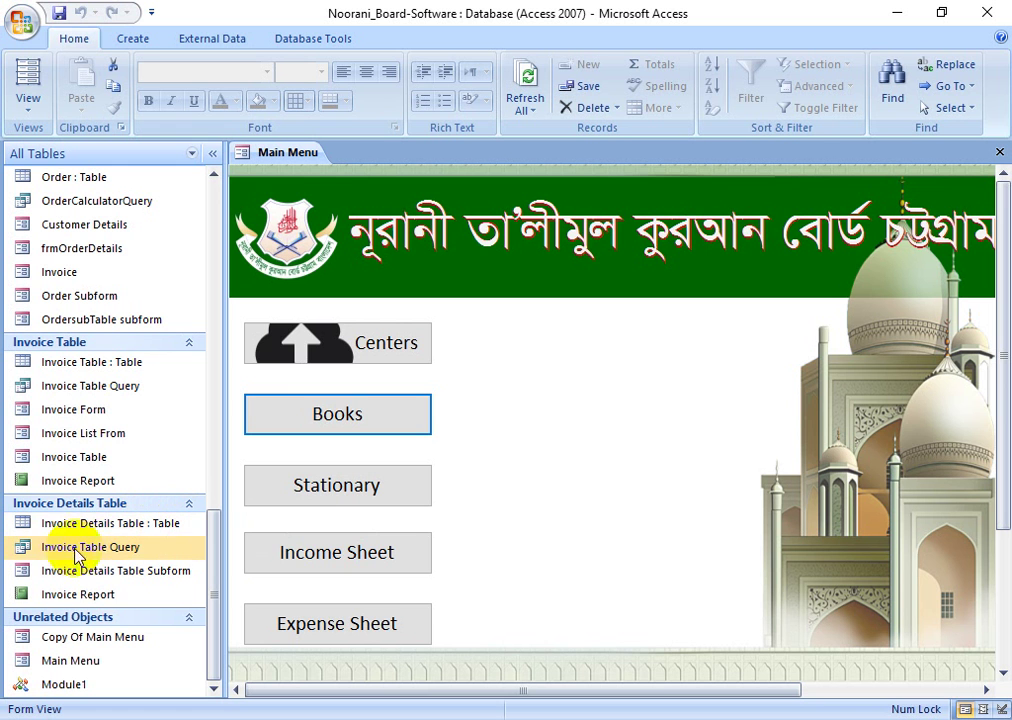
pyautogui.click(70, 552)
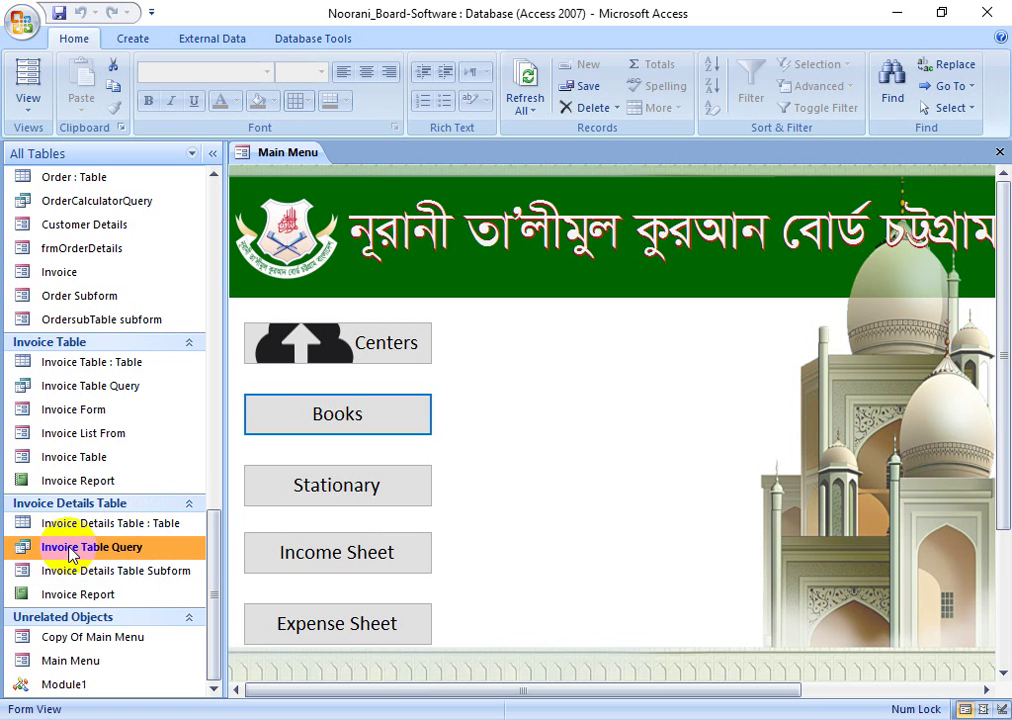
# - Run the Invoice Table Query for customer ID 1001 and widen its DateofSale column
pyautogui.doubleClick(91, 550)
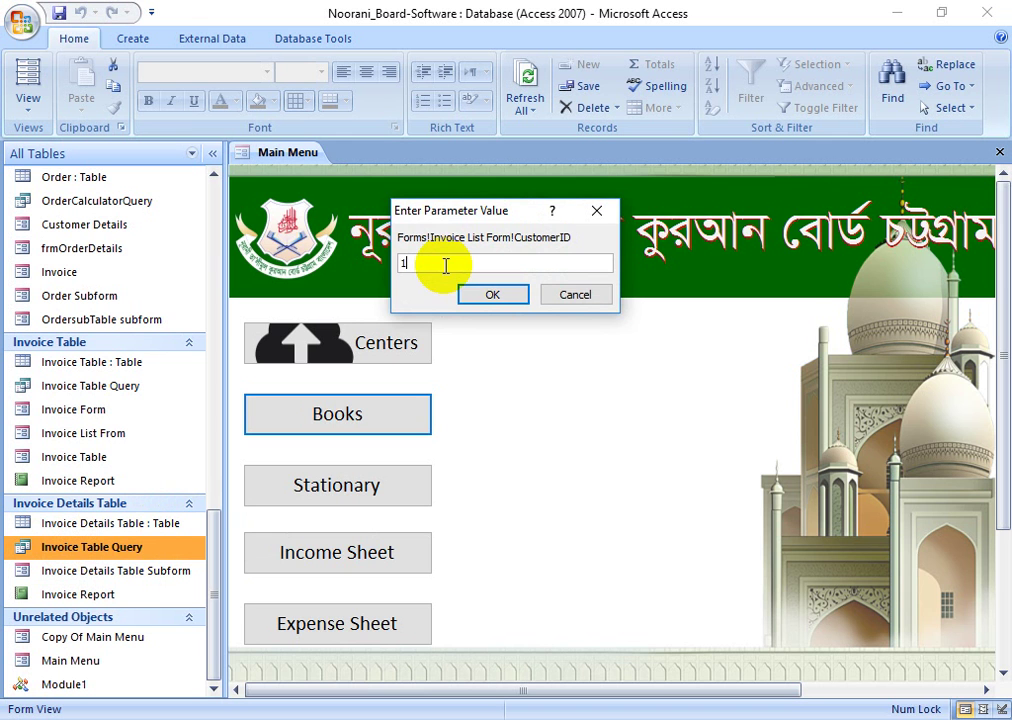
pyautogui.write('1001')
pyautogui.press('Return')
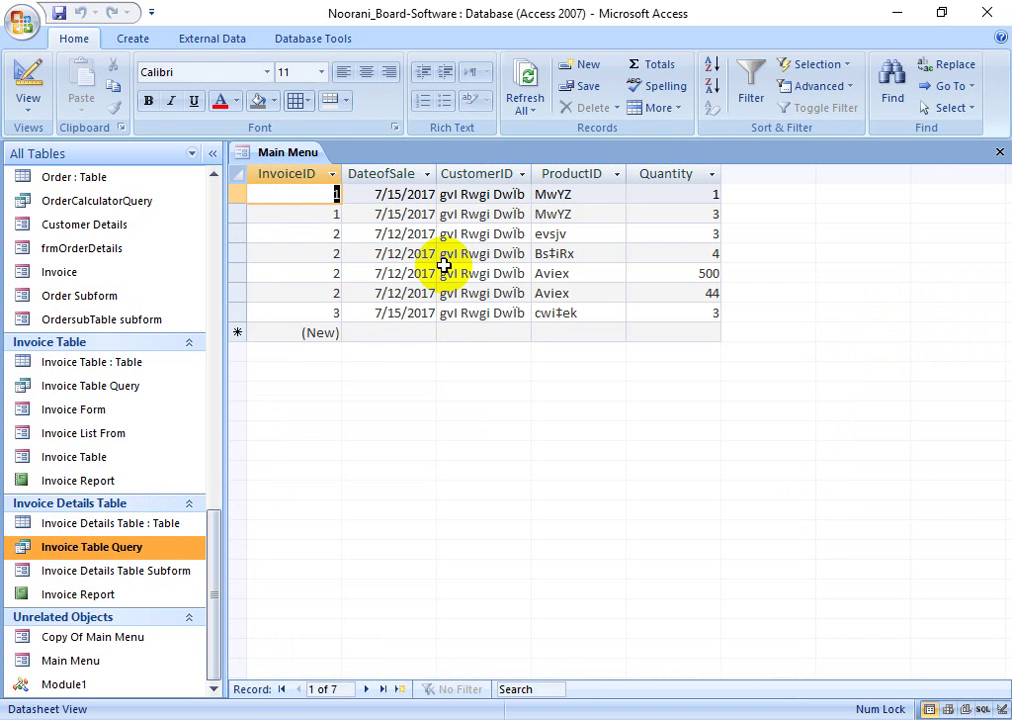
pyautogui.moveTo(436, 173); pyautogui.dragTo(486, 219)
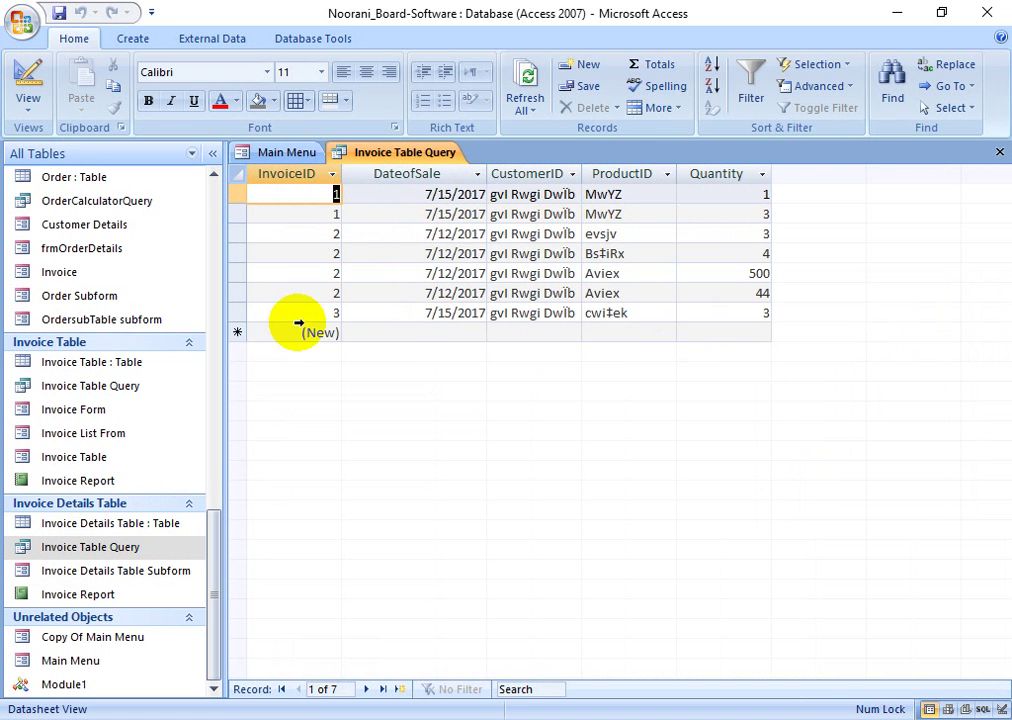
pyautogui.rightClick(398, 160)
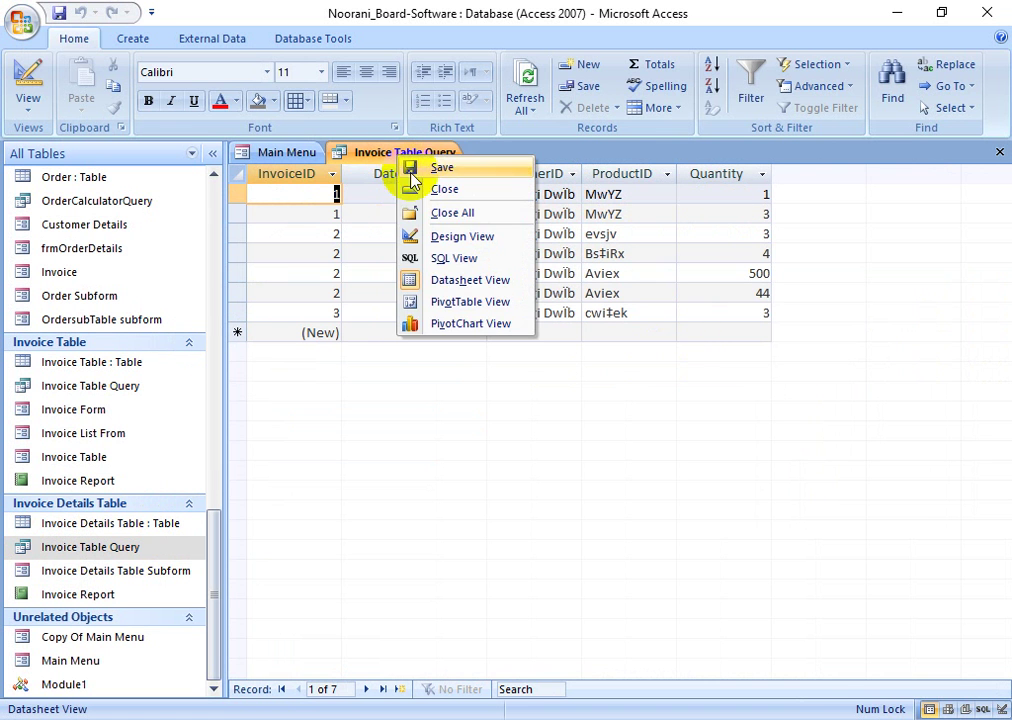
pyautogui.click(644, 235)
pyautogui.click(618, 212)
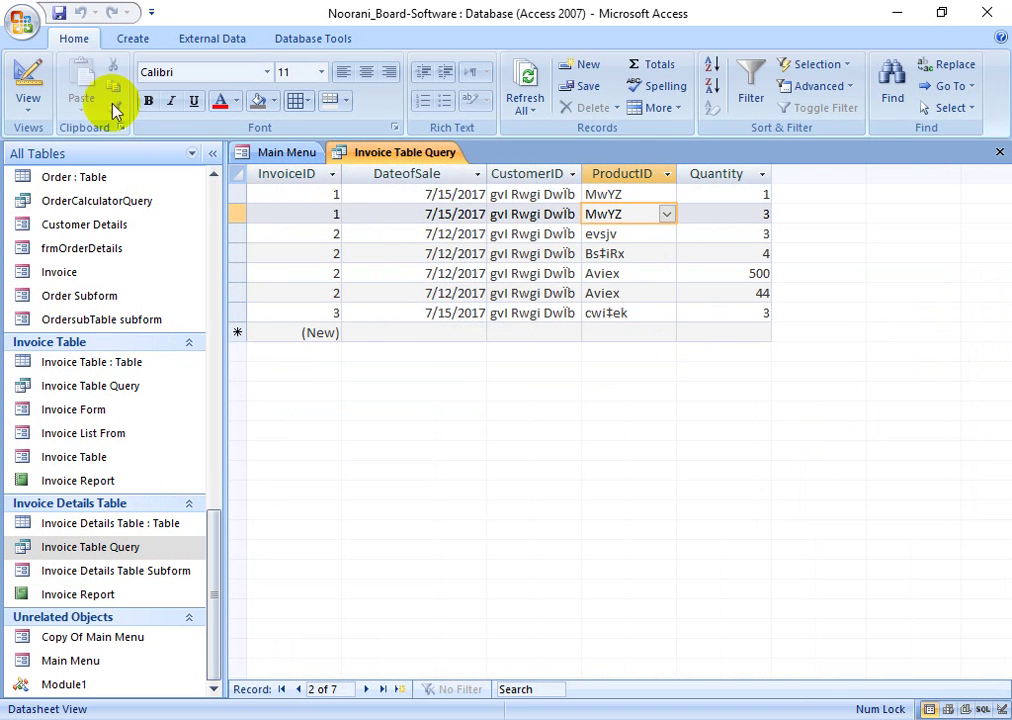
pyautogui.click(240, 72)
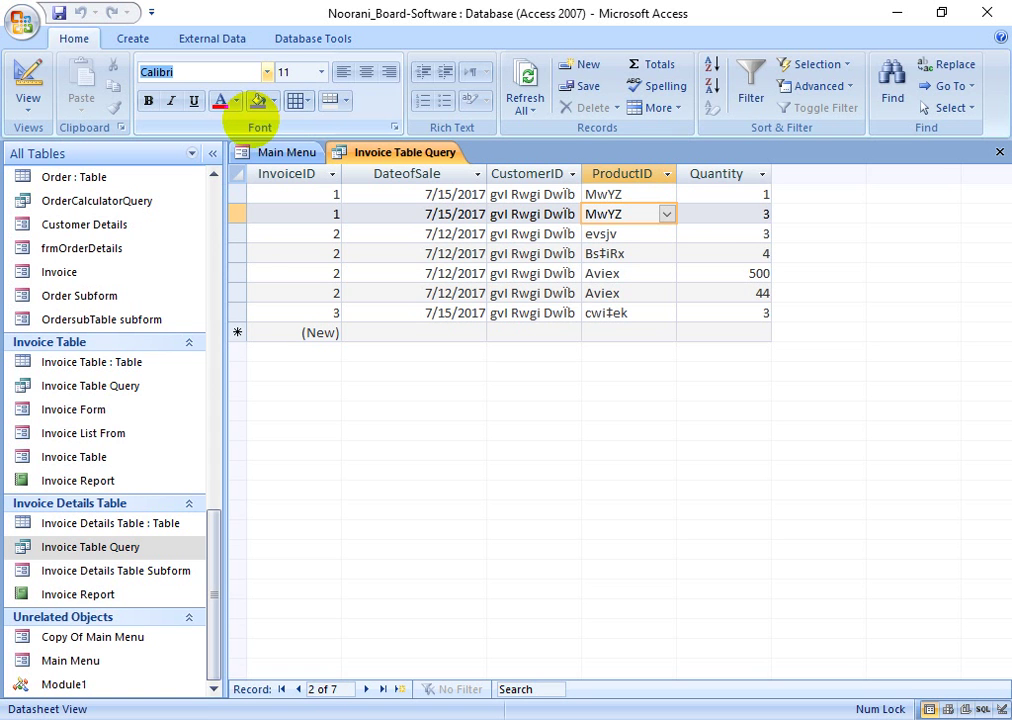
# - Set the query datasheet font to SutonnyMJ at size 15
pyautogui.write('Su')
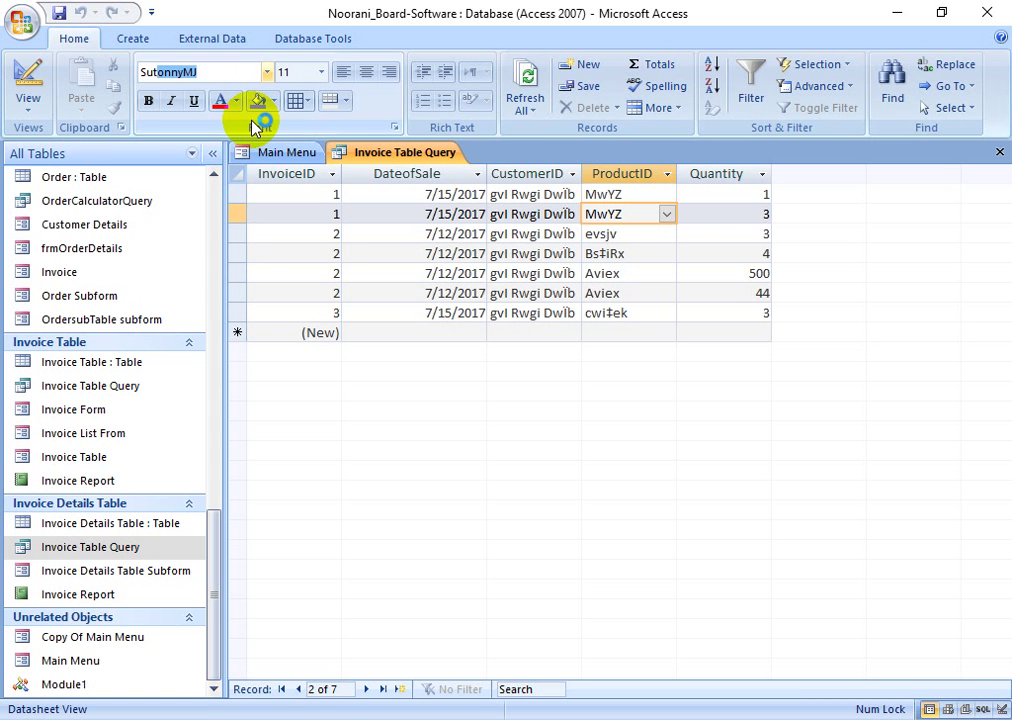
pyautogui.write('t')
pyautogui.press('Return')
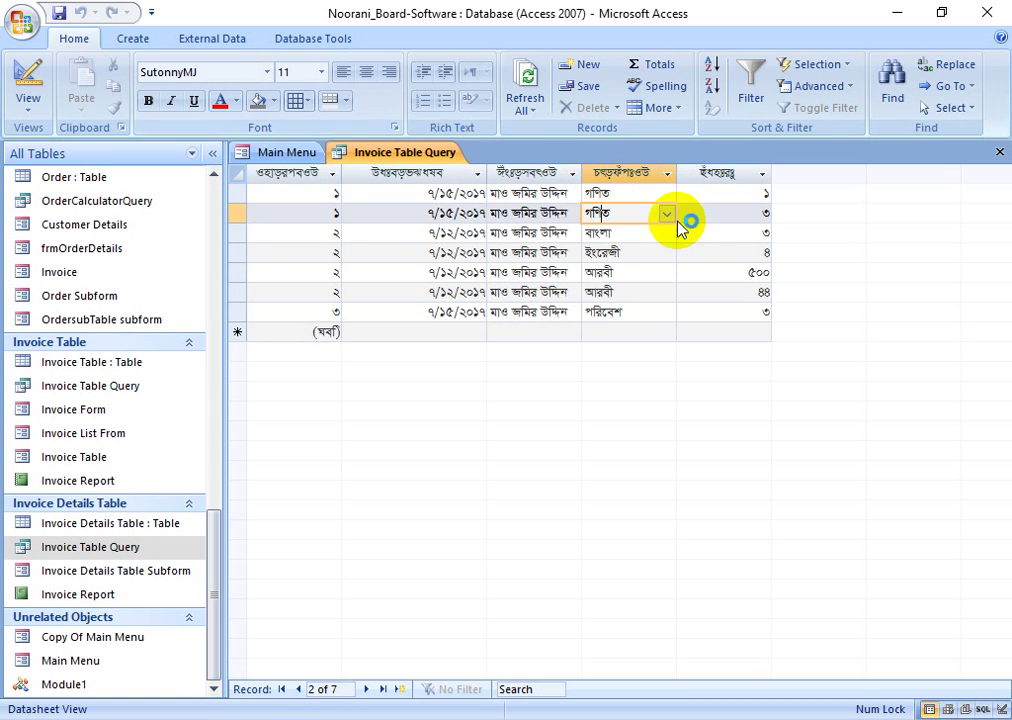
pyautogui.click(303, 72)
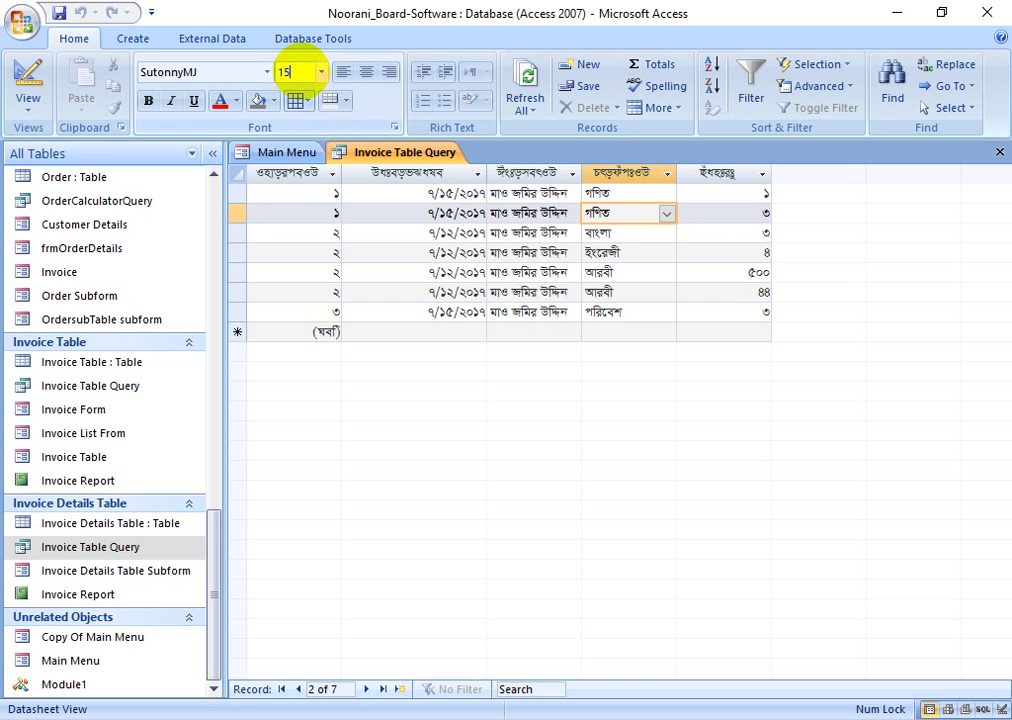
pyautogui.write('15')
pyautogui.press('Return')
# - Select the date column and sixth-record entries, then open the Invoice Report
pyautogui.click(384, 284)
pyautogui.click(399, 175)
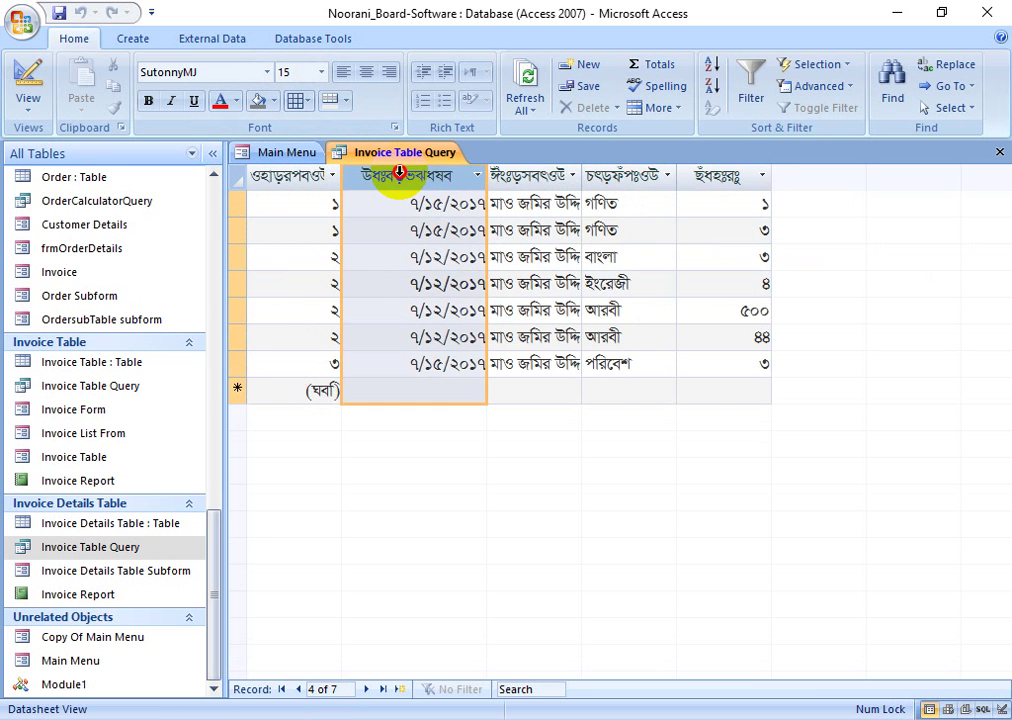
pyautogui.click(632, 333)
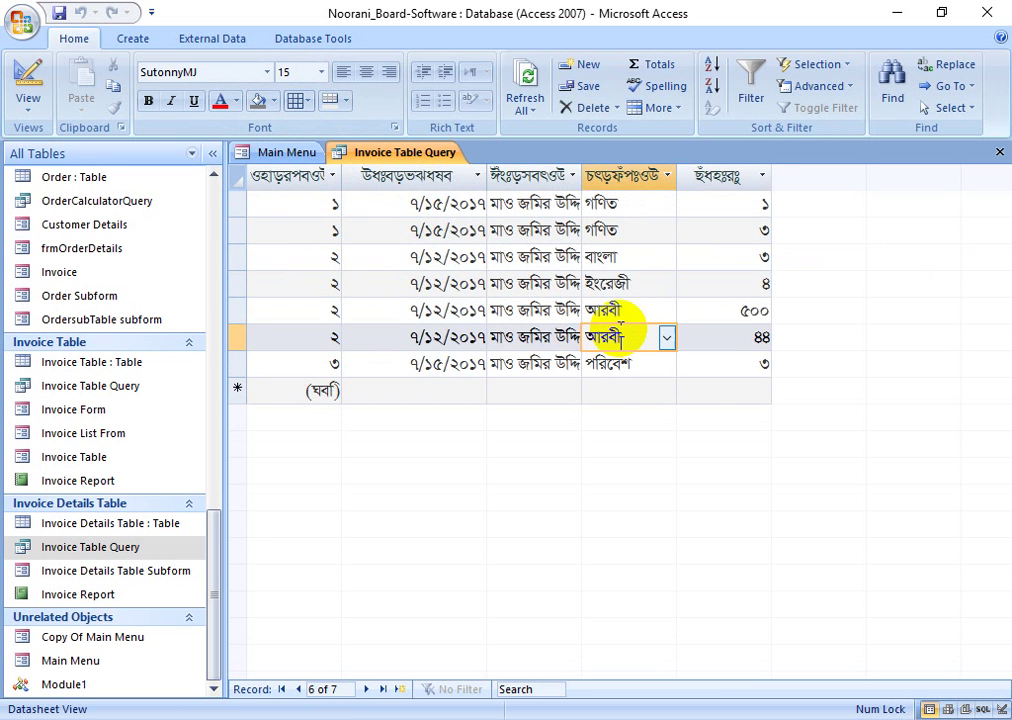
pyautogui.click(716, 333)
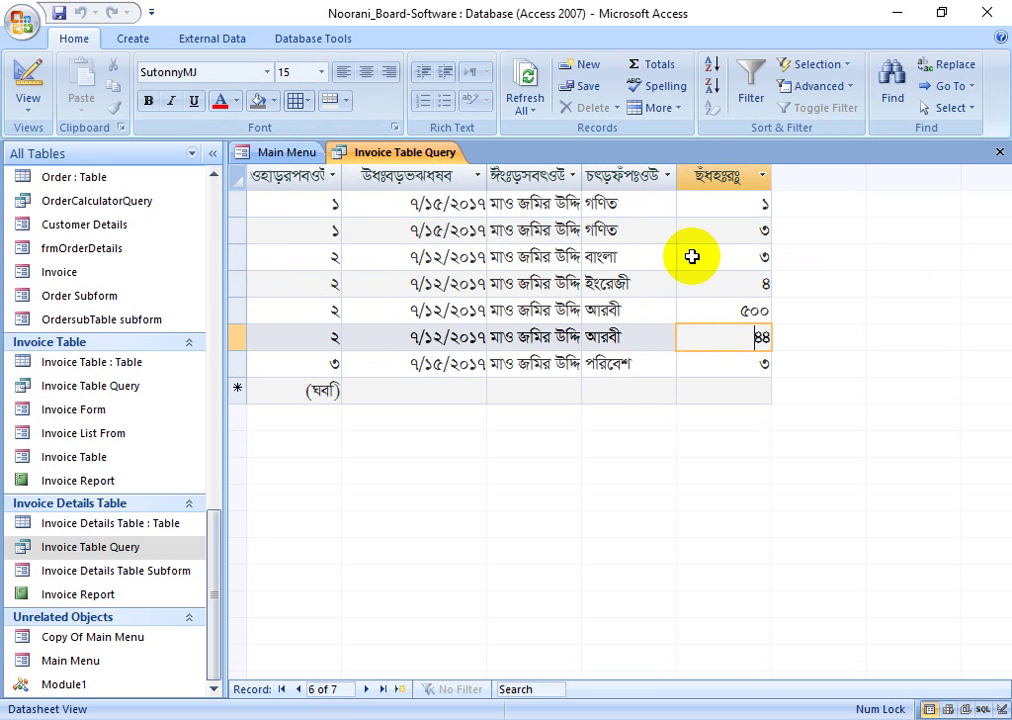
pyautogui.doubleClick(50, 483)
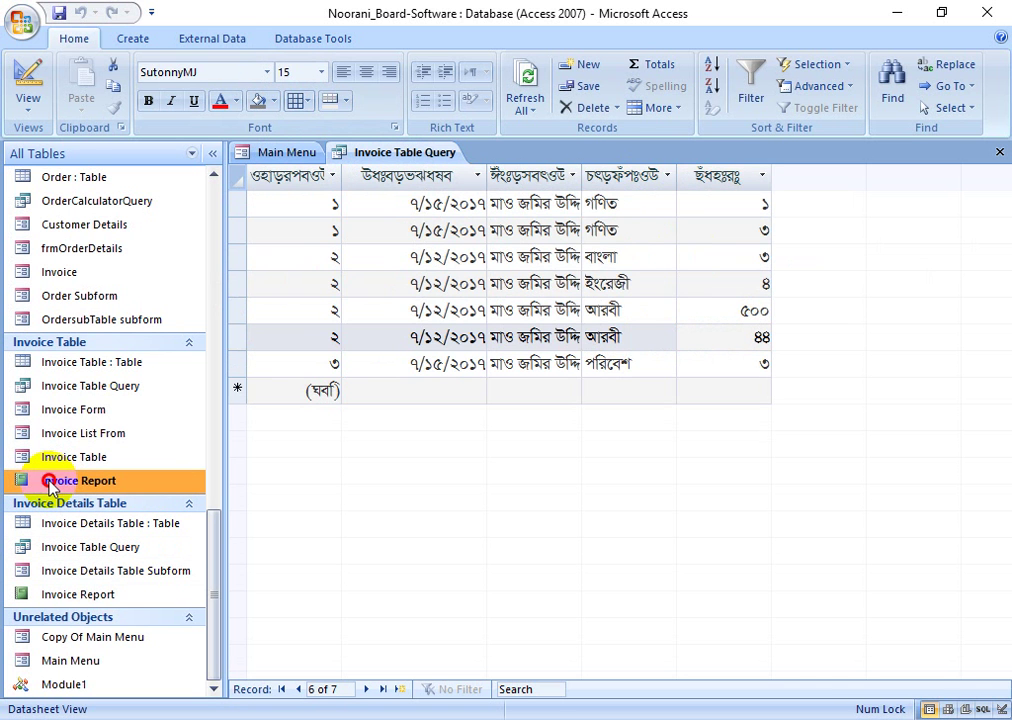
pyautogui.write('1001')
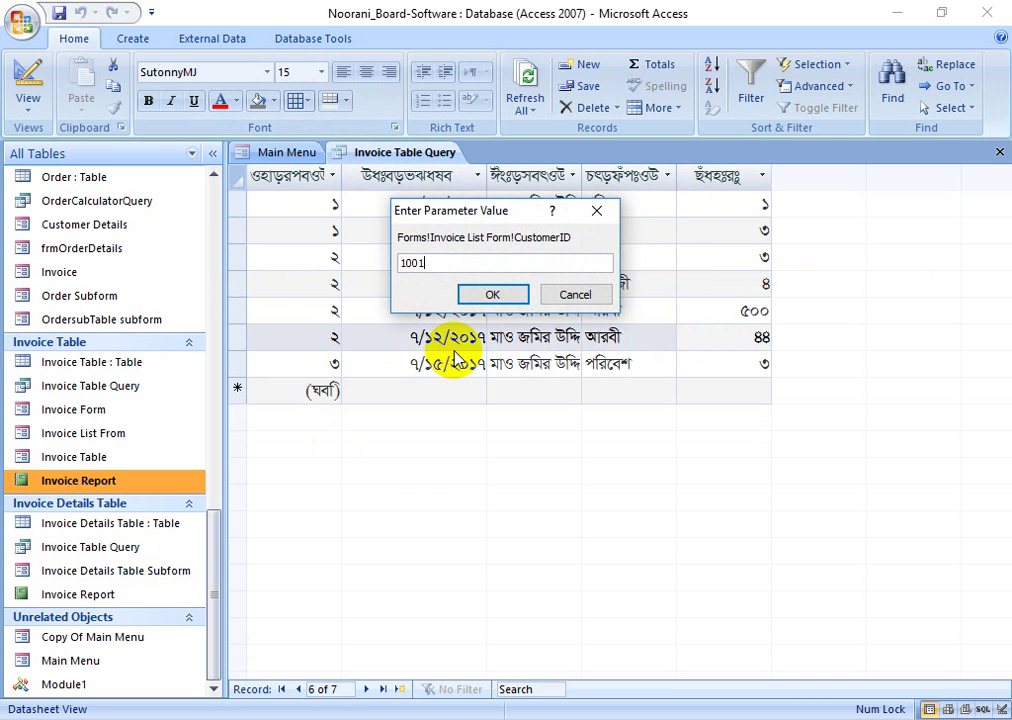
pyautogui.press('Return')
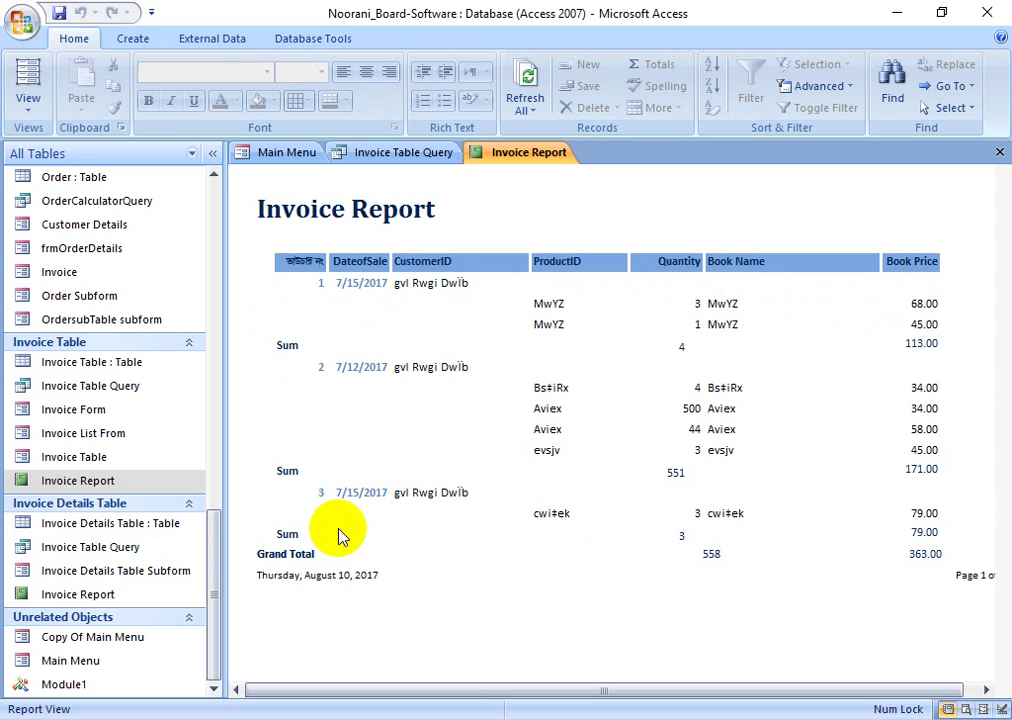
pyautogui.doubleClick(353, 283)
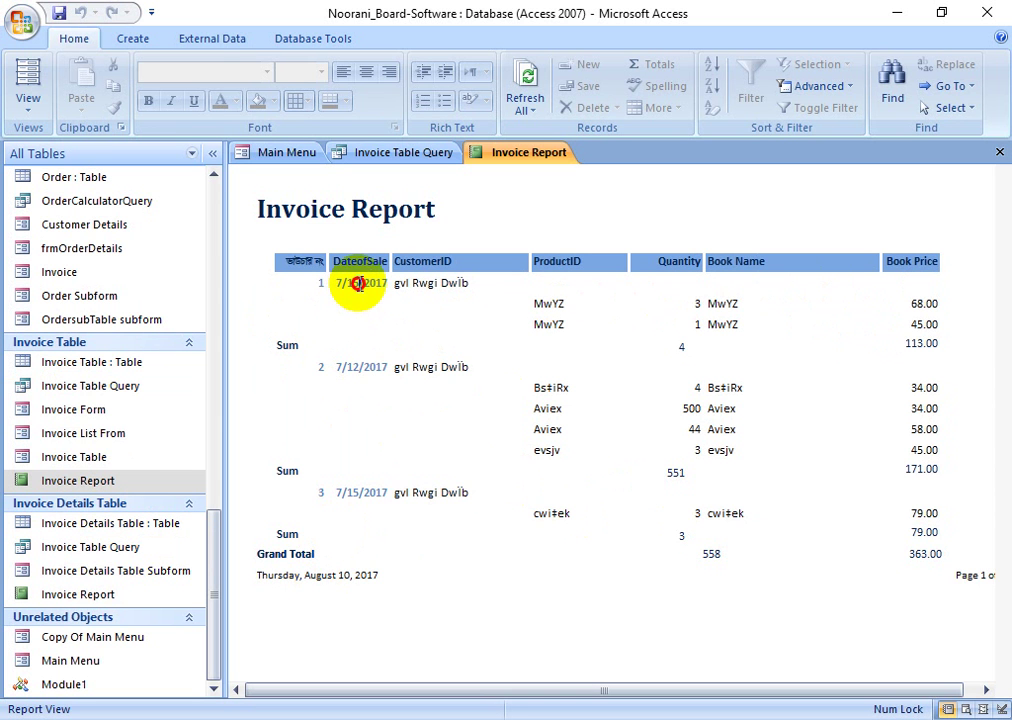
pyautogui.doubleClick(418, 285)
pyautogui.doubleClick(457, 285)
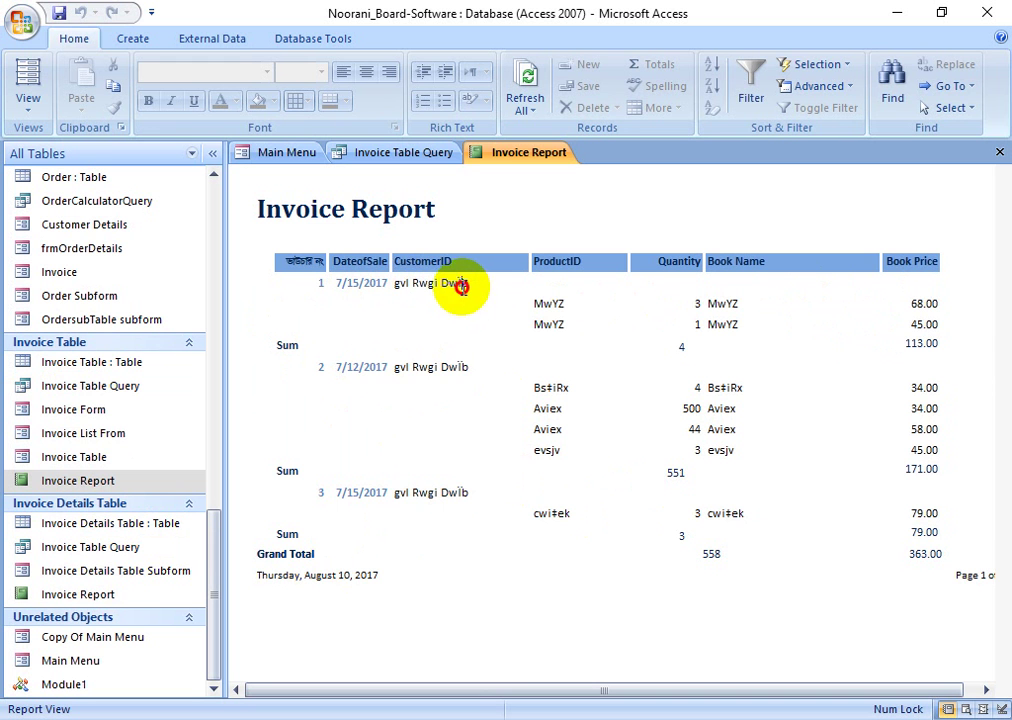
pyautogui.doubleClick(316, 368)
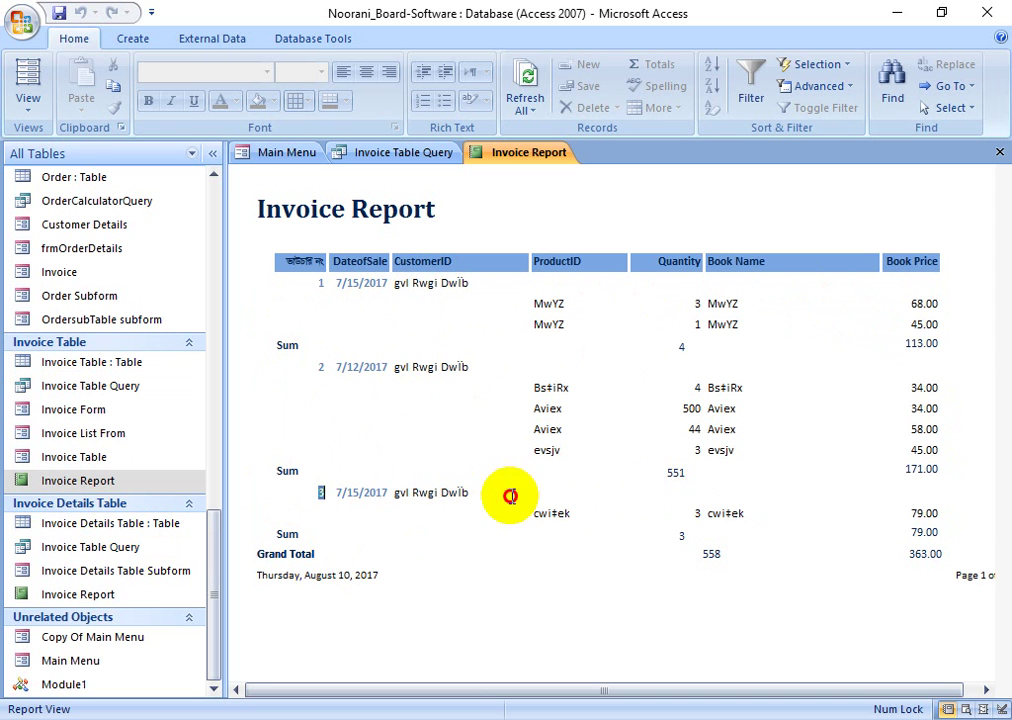
pyautogui.click(287, 476)
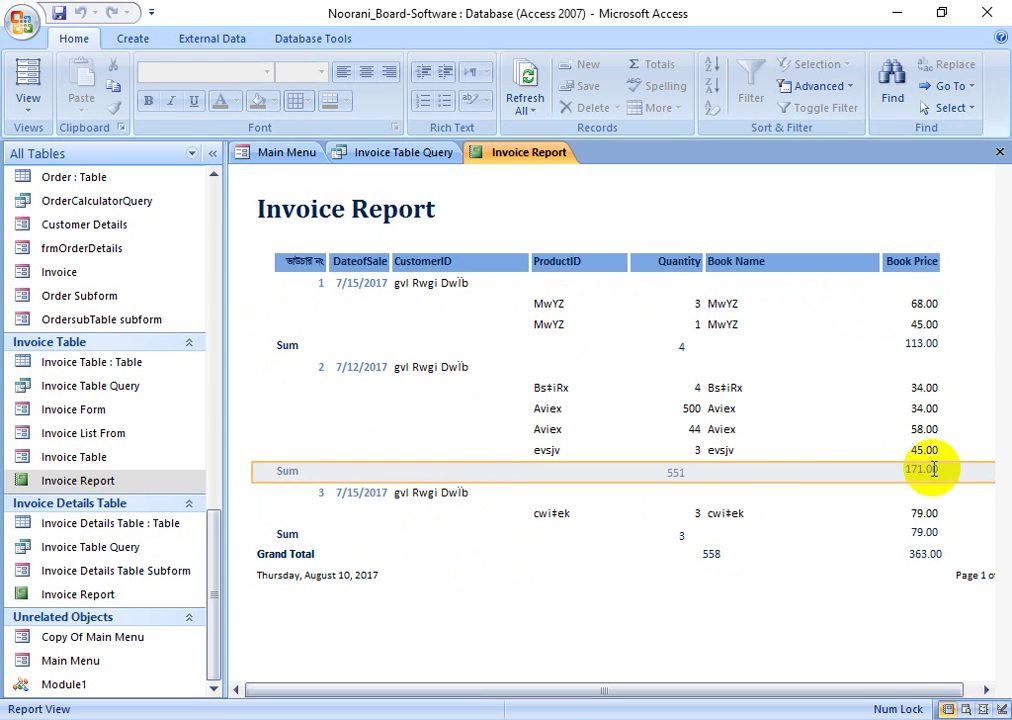
pyautogui.click(294, 350)
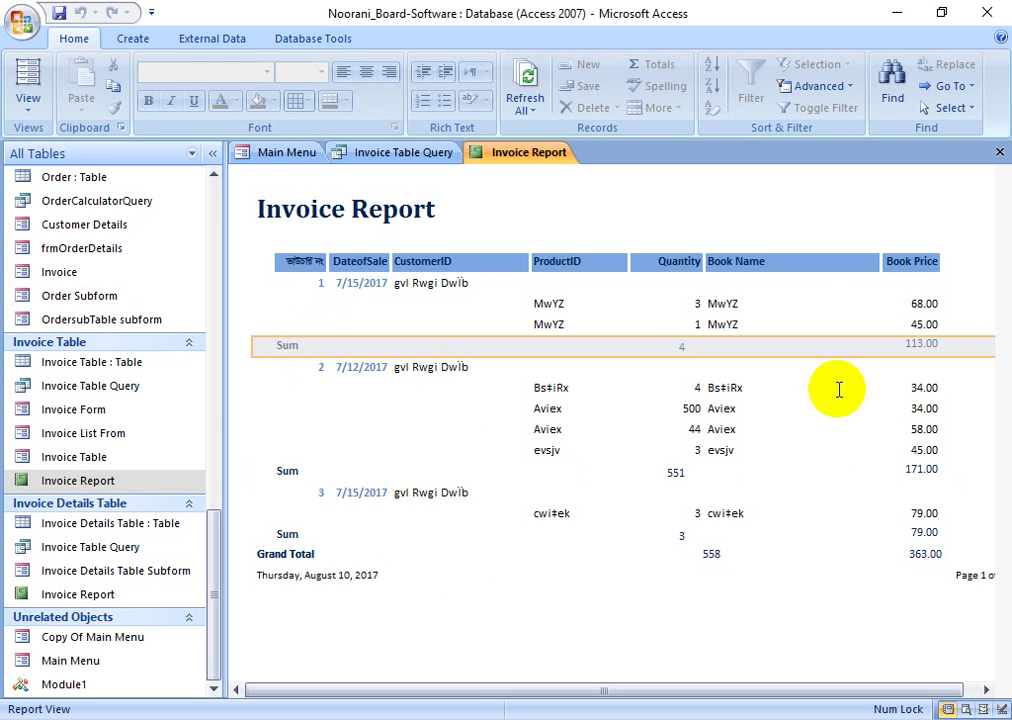
pyautogui.click(704, 556)
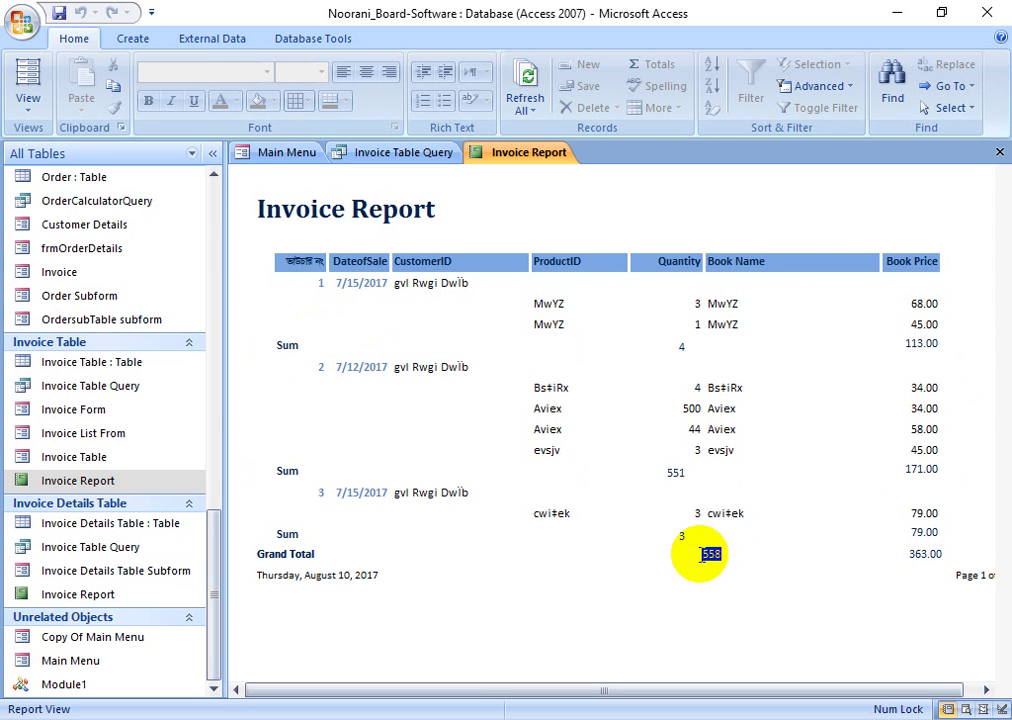
pyautogui.click(925, 554)
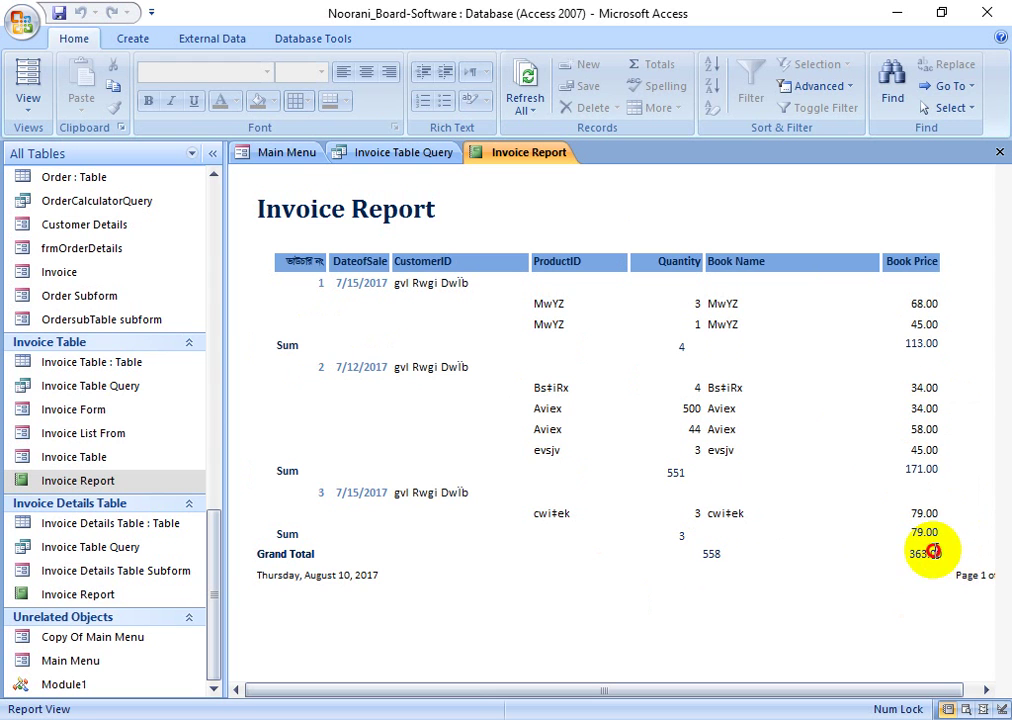
pyautogui.click(314, 574)
pyautogui.doubleClick(314, 574)
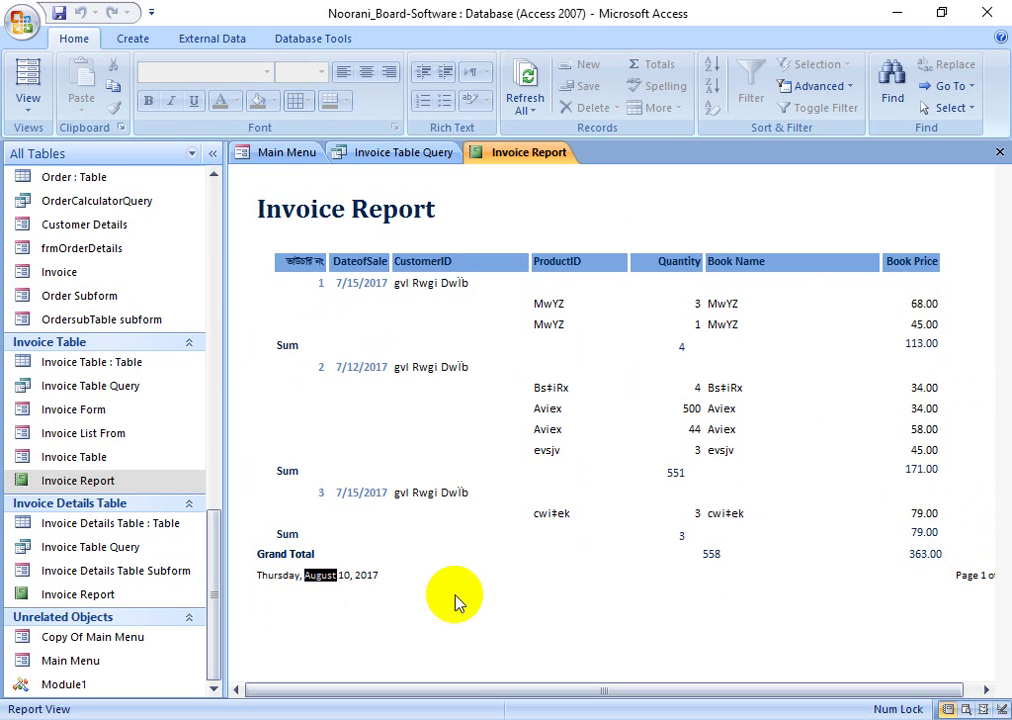
pyautogui.click(348, 569)
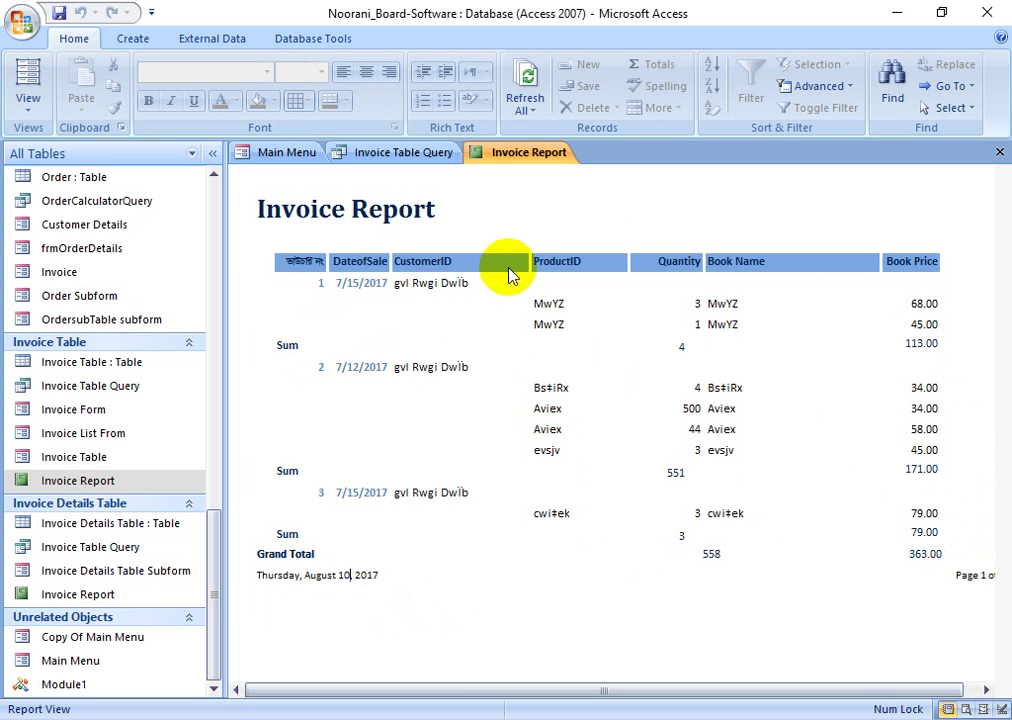
pyautogui.rightClick(495, 155)
pyautogui.click(492, 188)
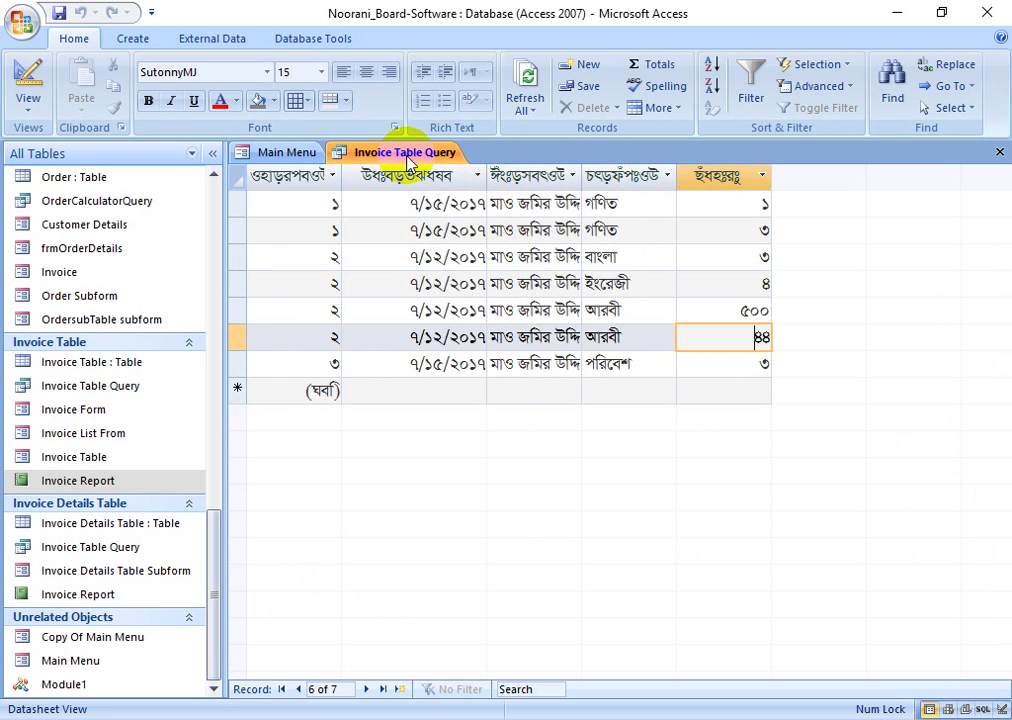
# - Close the Invoice Table Query without saving its layout and scroll the Navigation Pane to the top
pyautogui.rightClick(421, 155)
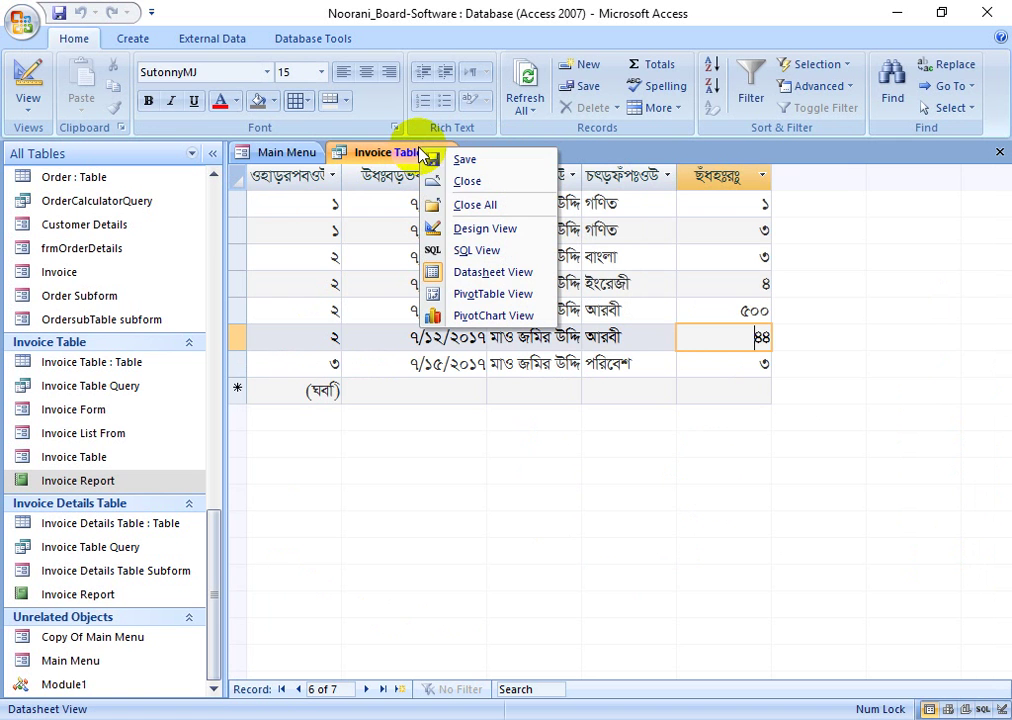
pyautogui.click(455, 183)
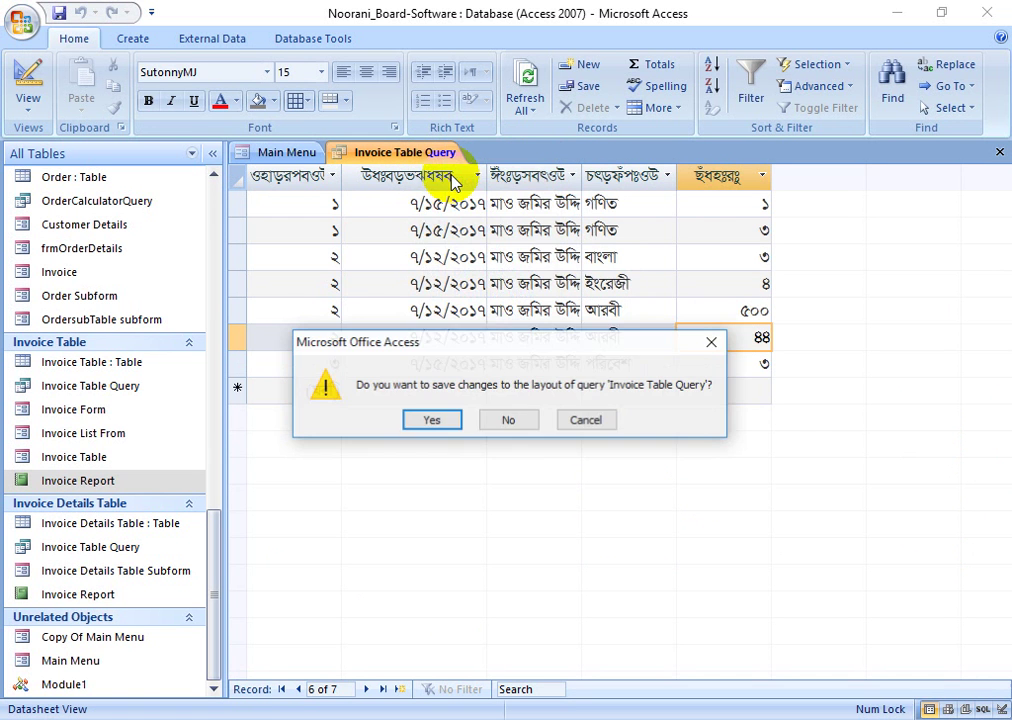
pyautogui.click(505, 418)
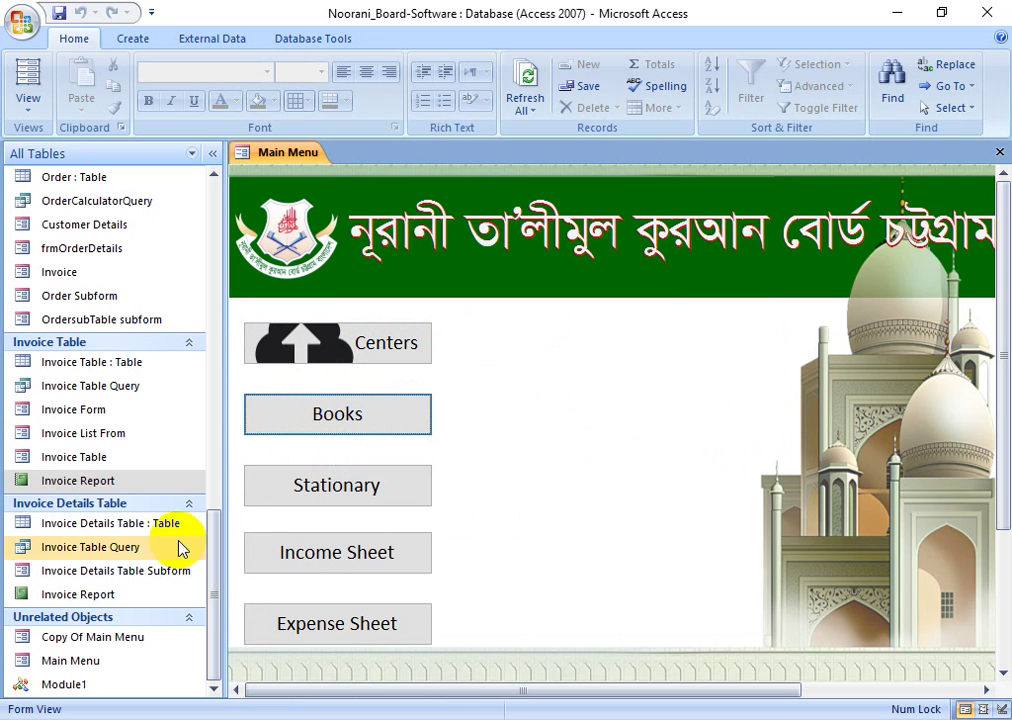
pyautogui.moveTo(215, 572); pyautogui.dragTo(220, 228)
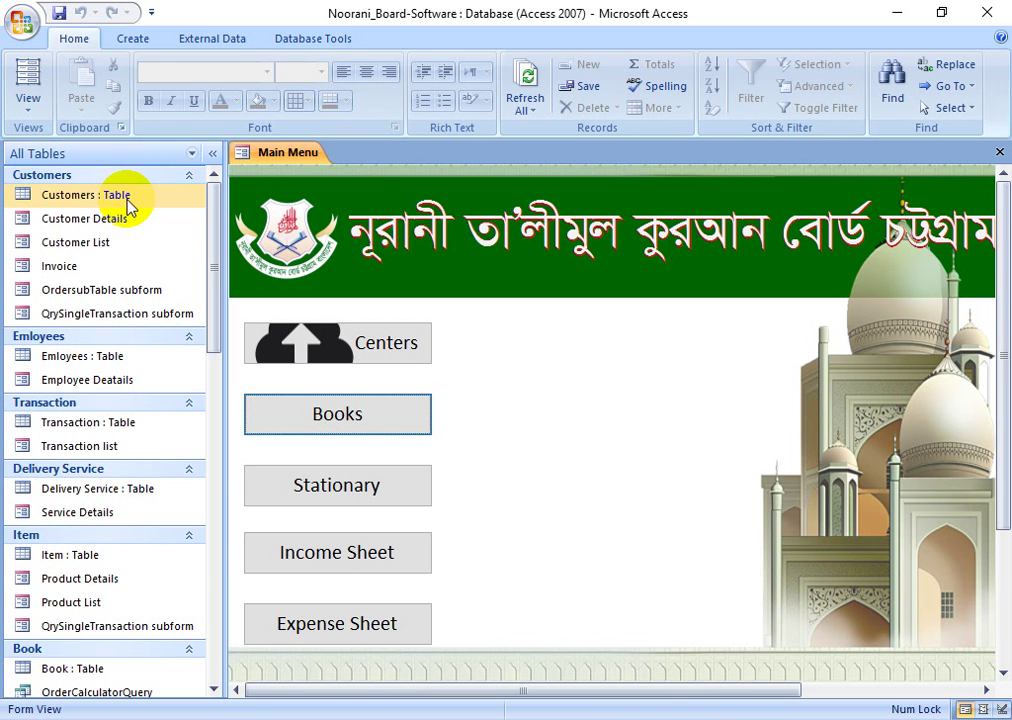
# - Create a new blank table and save it as Demo in Design view
pyautogui.click(21, 19)
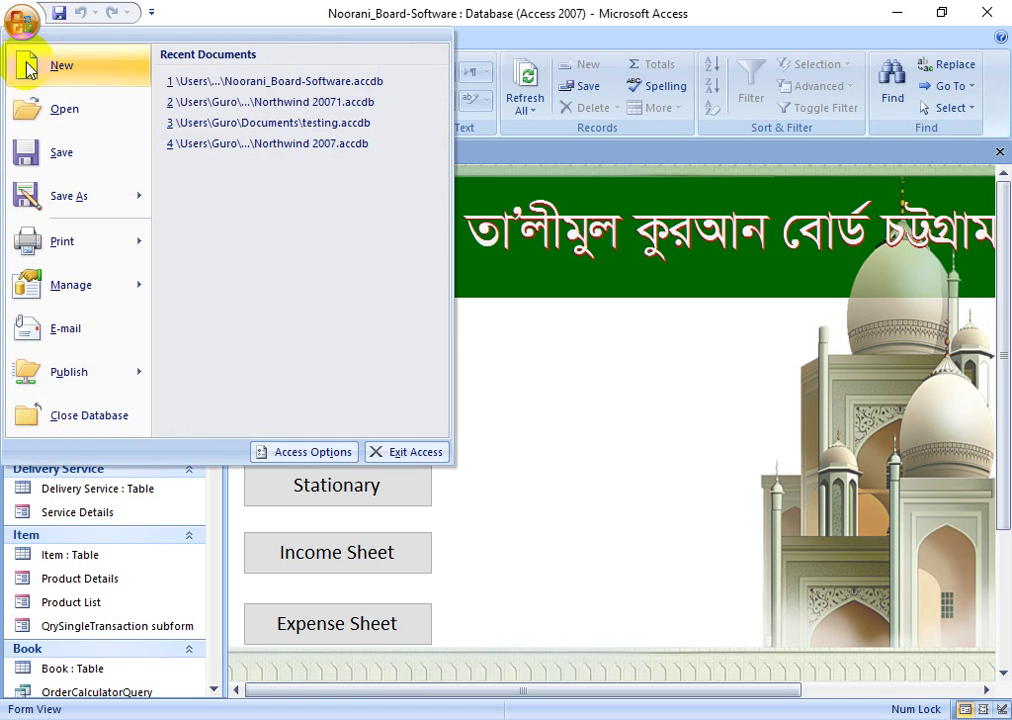
pyautogui.click(471, 8)
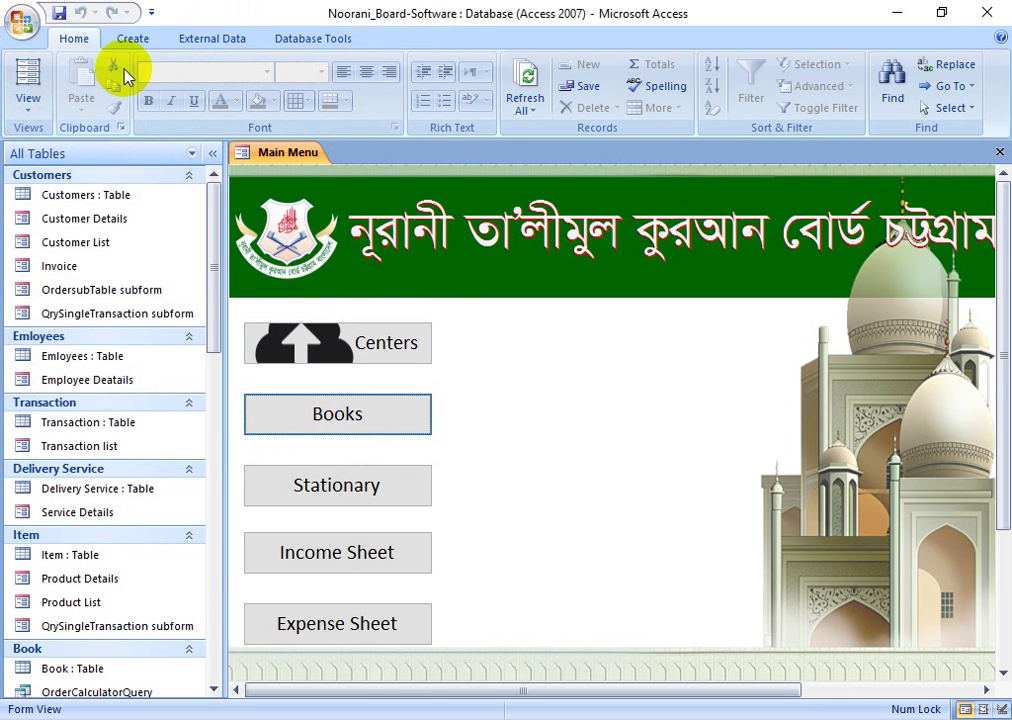
pyautogui.click(132, 39)
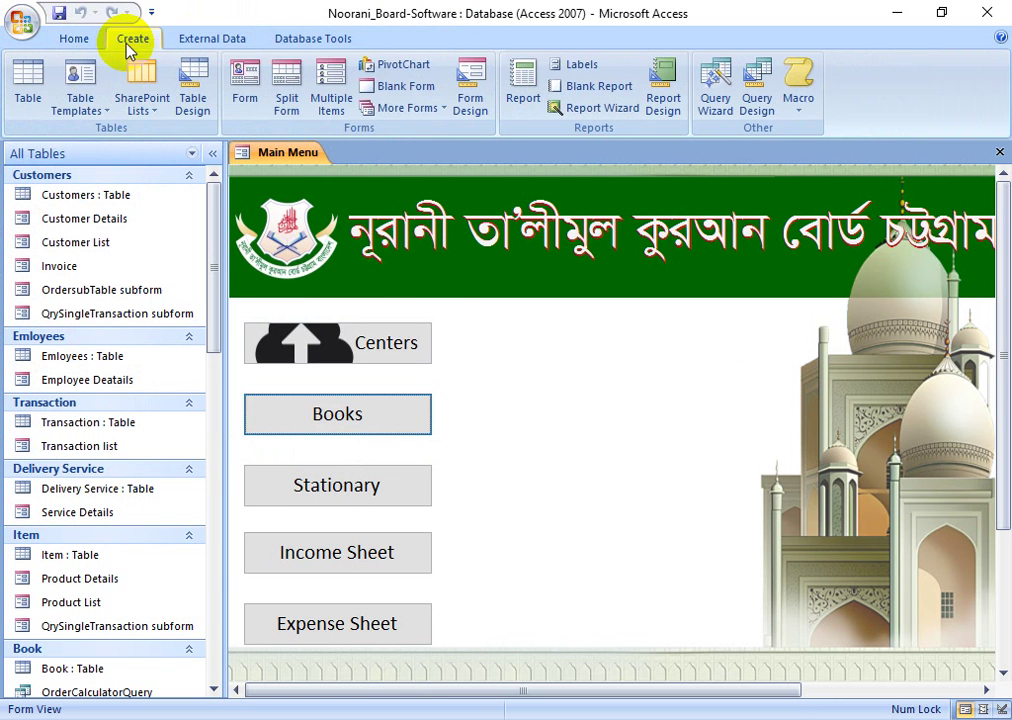
pyautogui.click(38, 70)
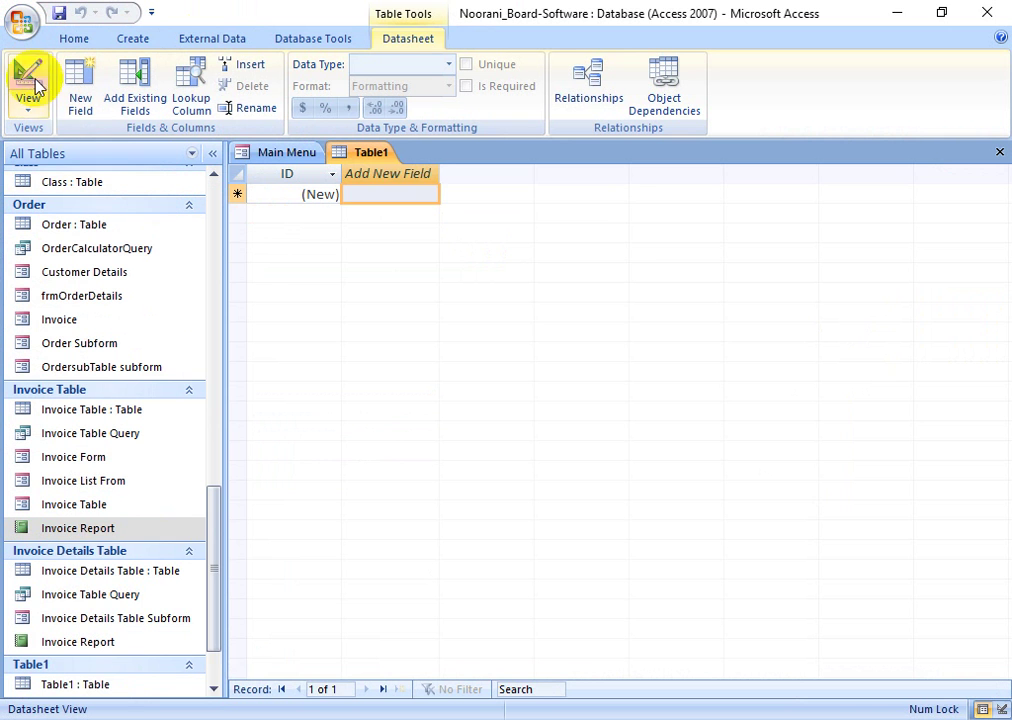
pyautogui.click(33, 82)
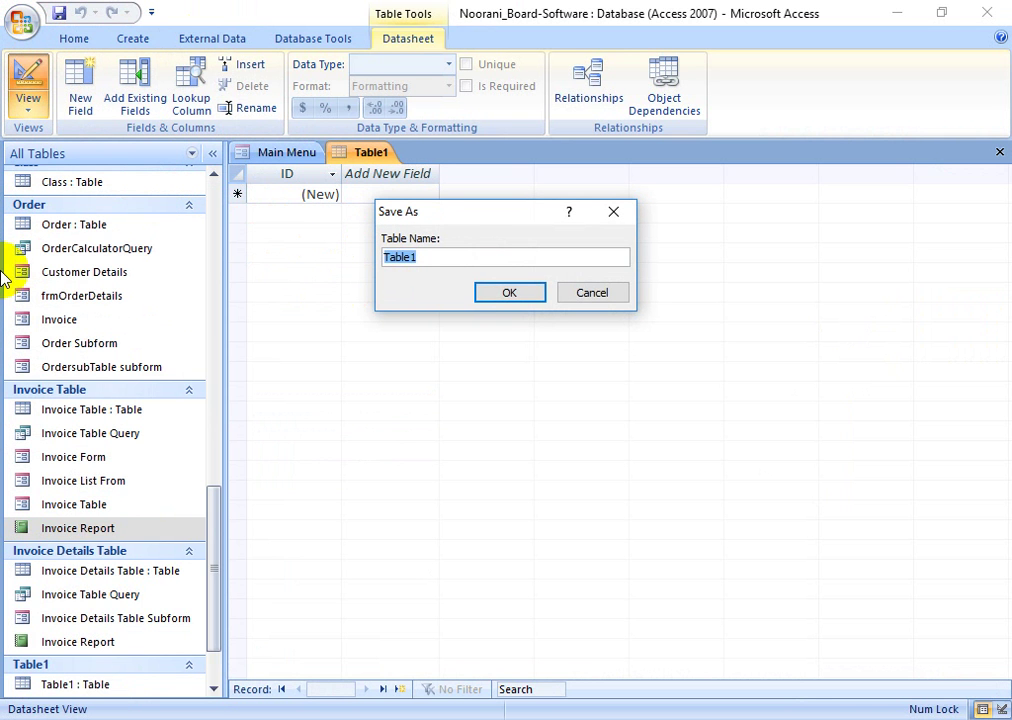
pyautogui.write('Demo')
pyautogui.press('Return')
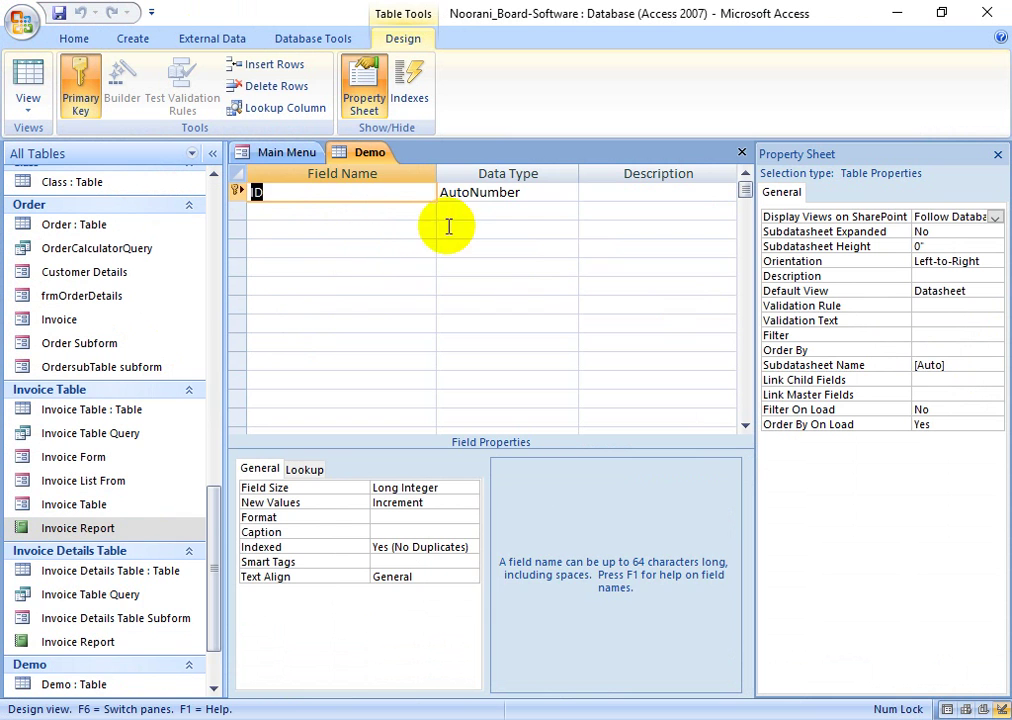
# - Inspect the ID field's AutoNumber data type and the empty second field row
pyautogui.click(470, 192)
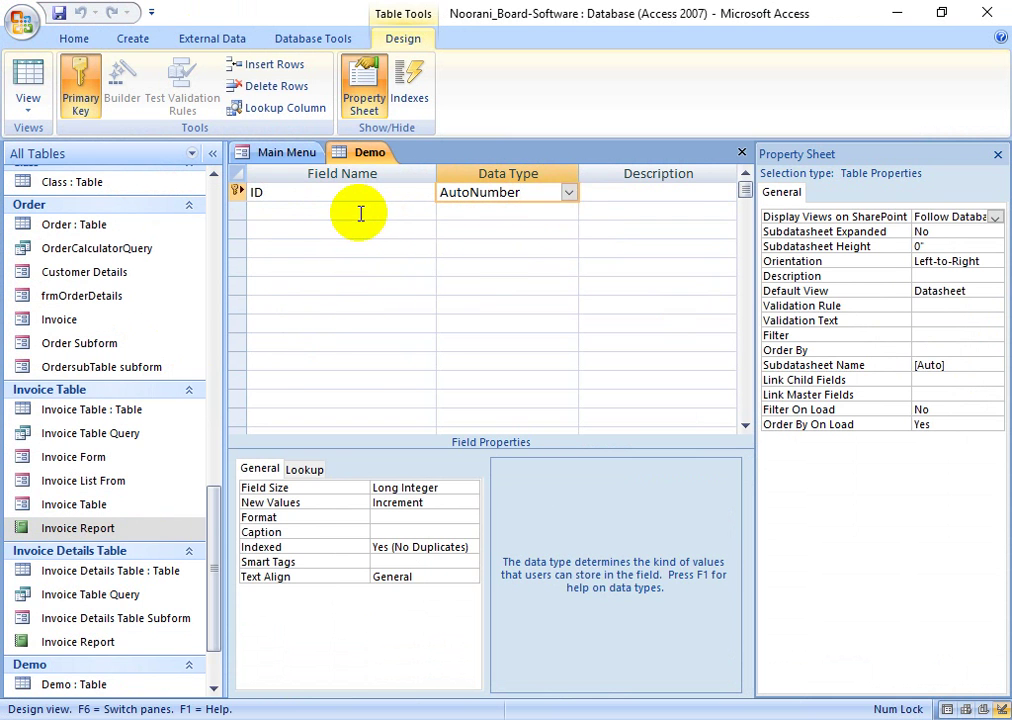
pyautogui.click(402, 214)
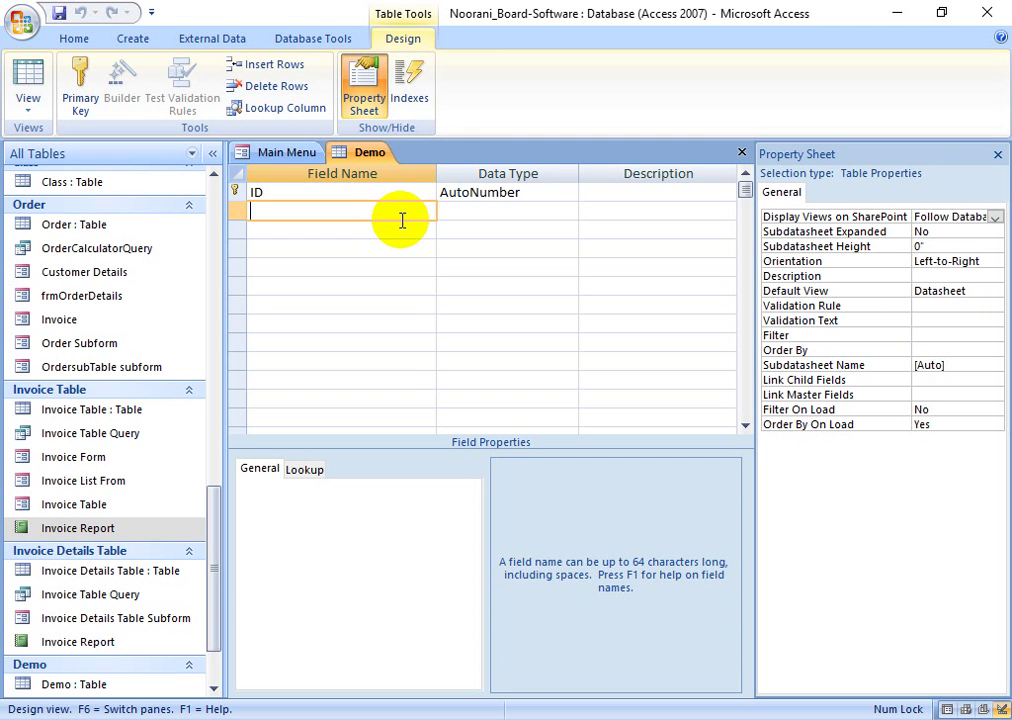
pyautogui.click(341, 194)
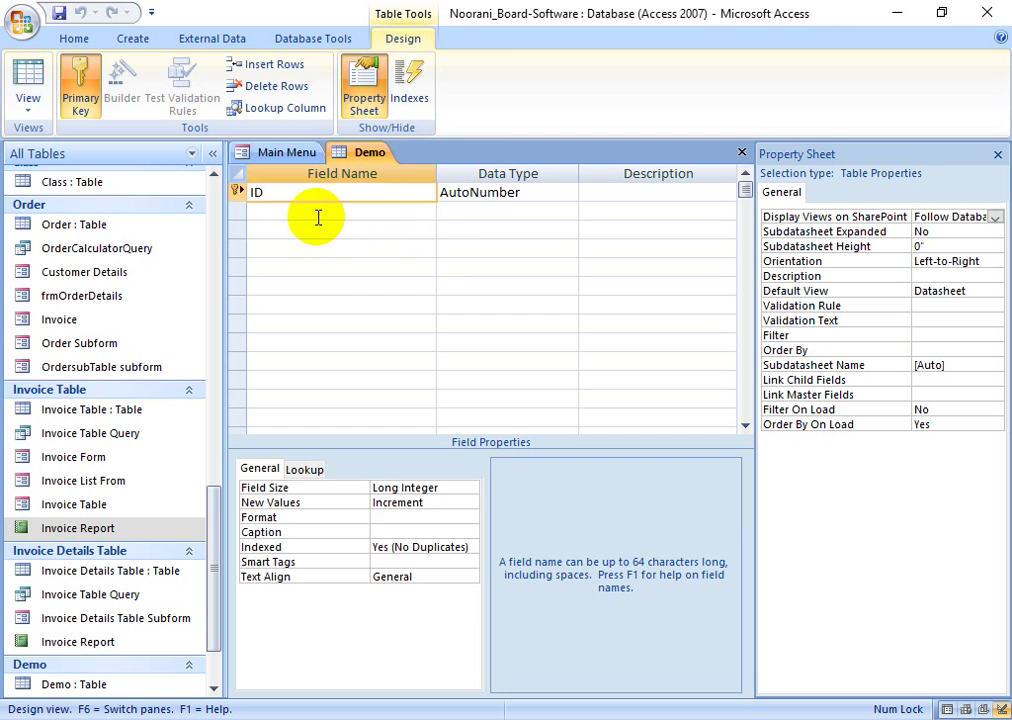
pyautogui.click(328, 212)
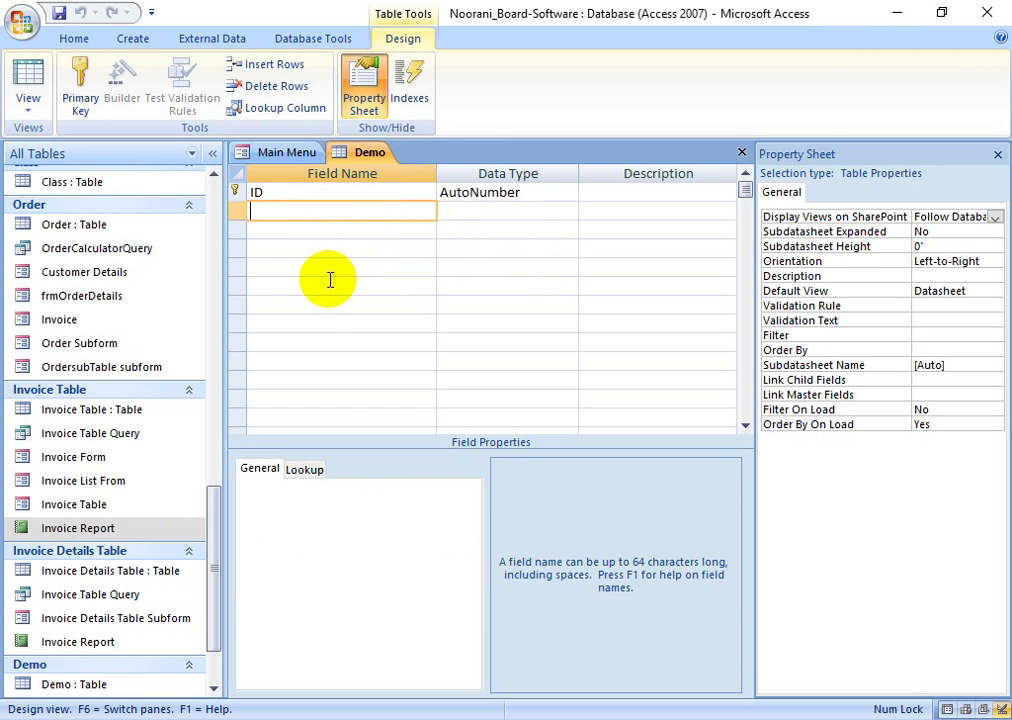
pyautogui.click(486, 194)
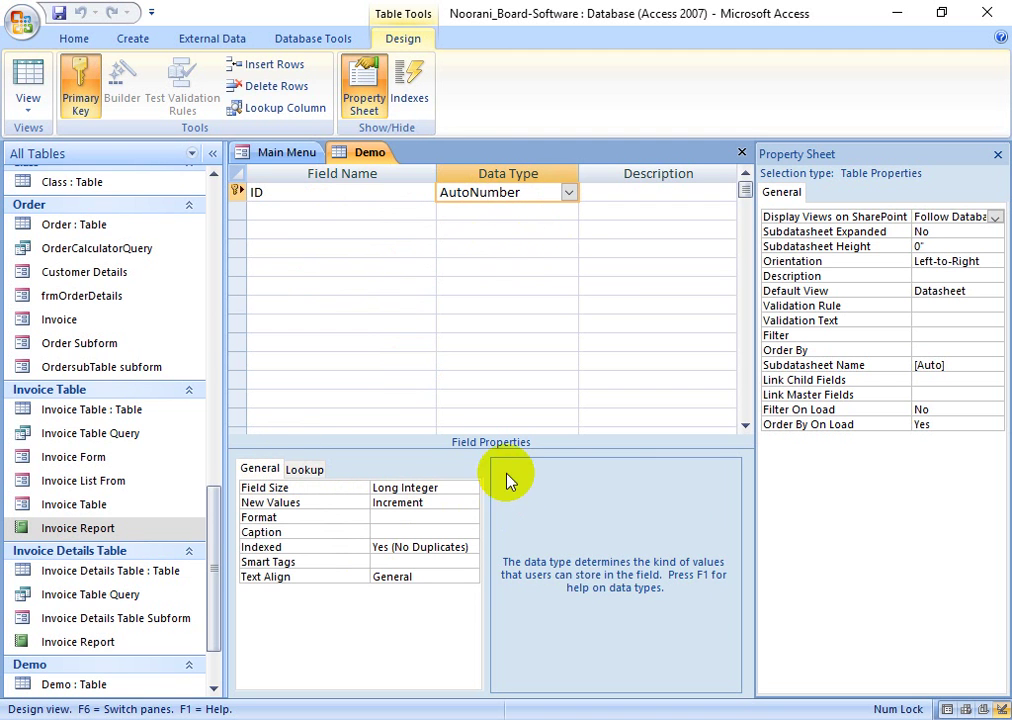
# - Name the second field DemoName after the reserved word Name is rejected
pyautogui.click(997, 155)
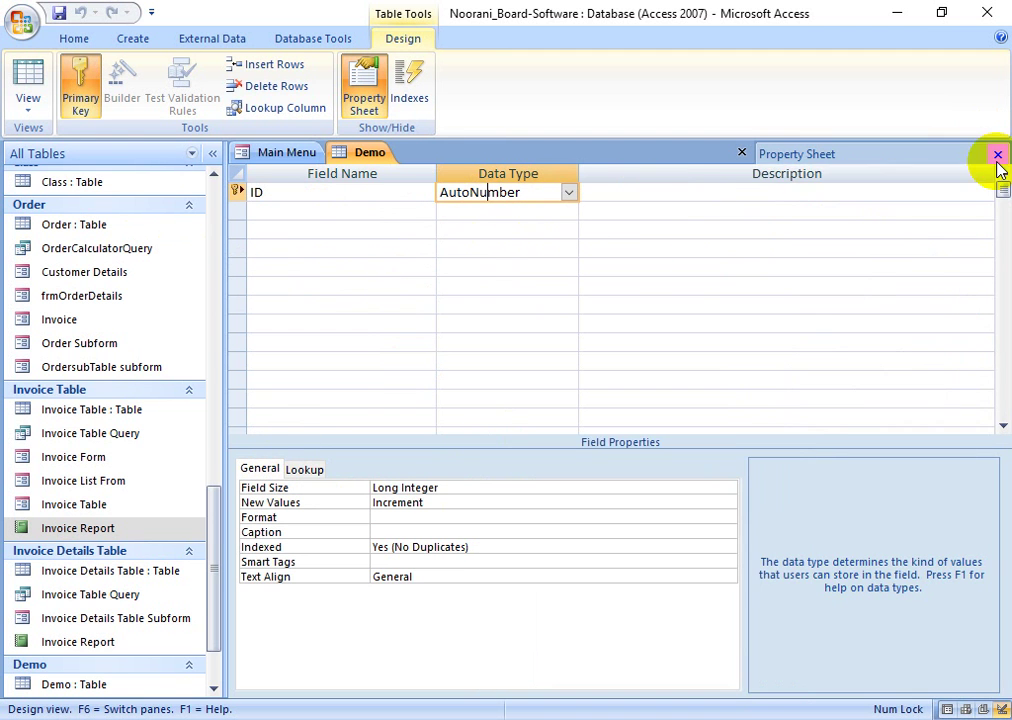
pyautogui.click(388, 212)
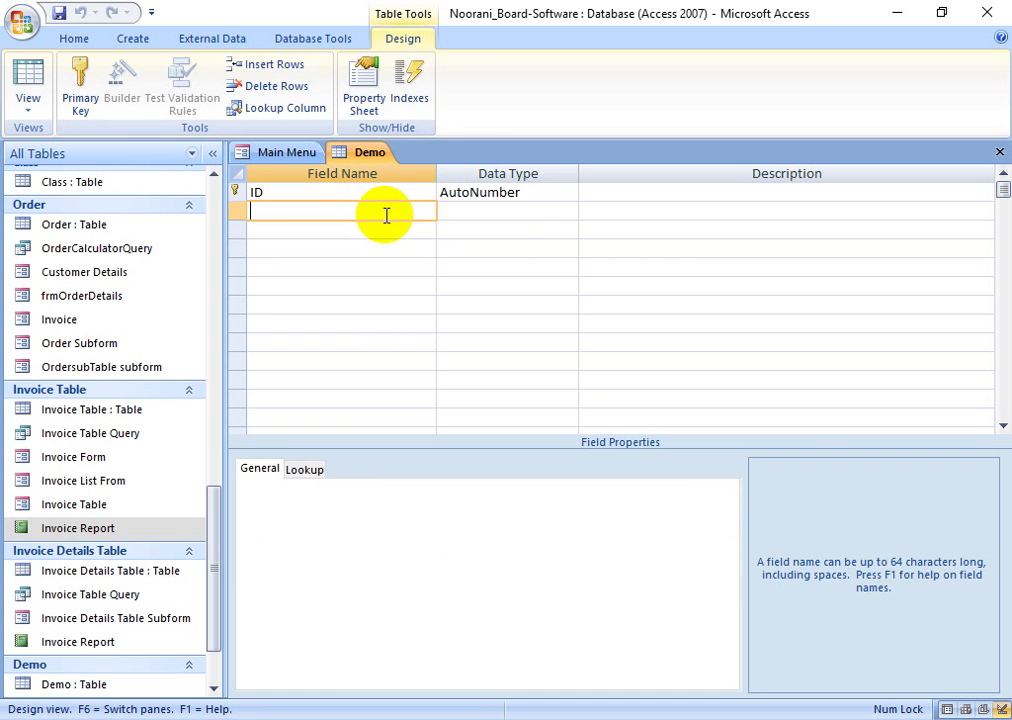
pyautogui.write('Name')
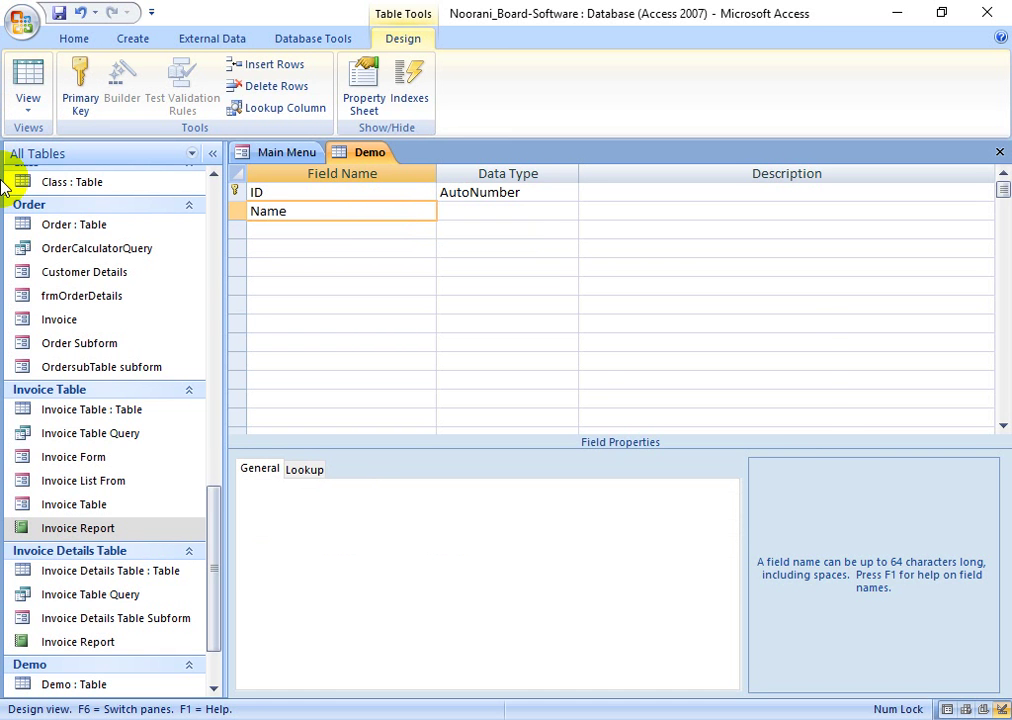
pyautogui.press('Tab')
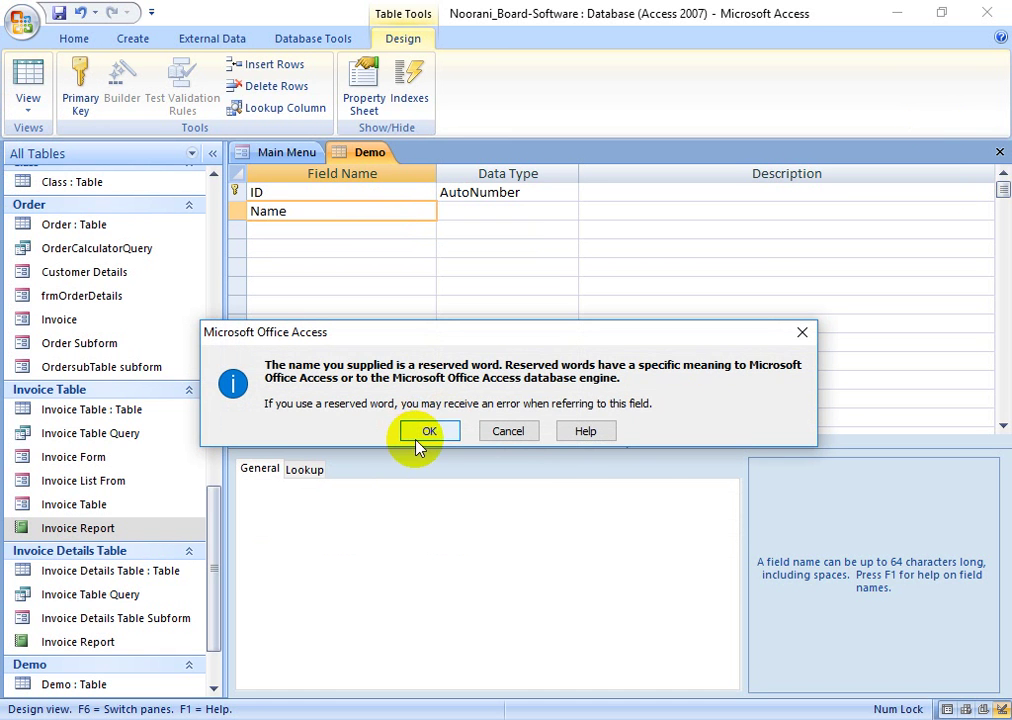
pyautogui.click(801, 332)
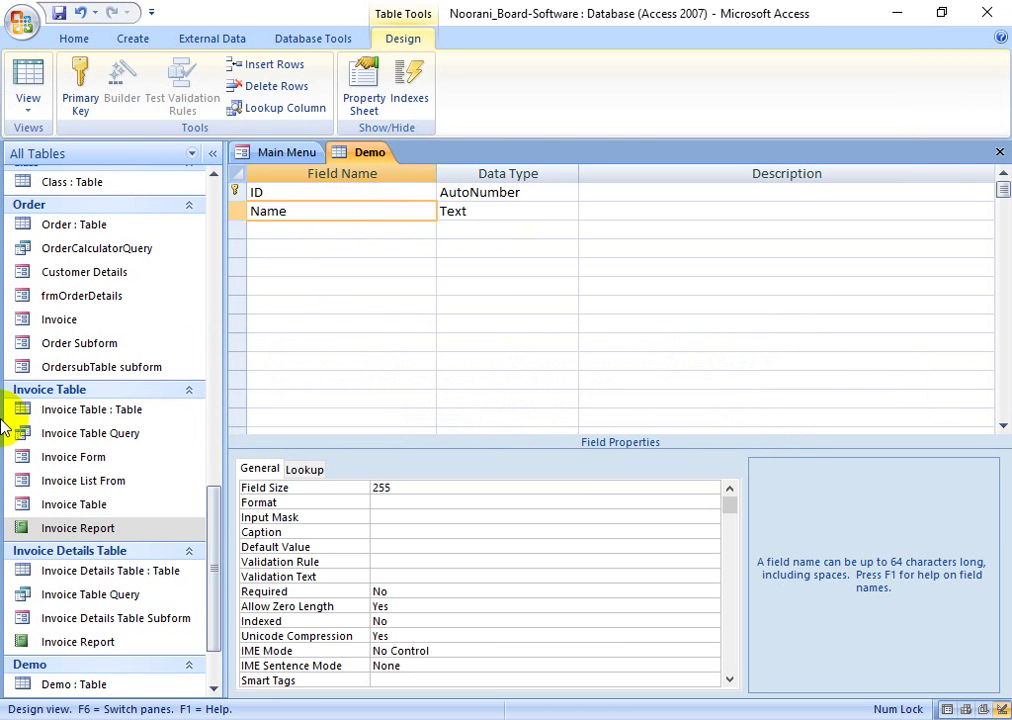
pyautogui.press('BackSpace')
pyautogui.press('BackSpace')
pyautogui.press('BackSpace')
pyautogui.press('BackSpace')
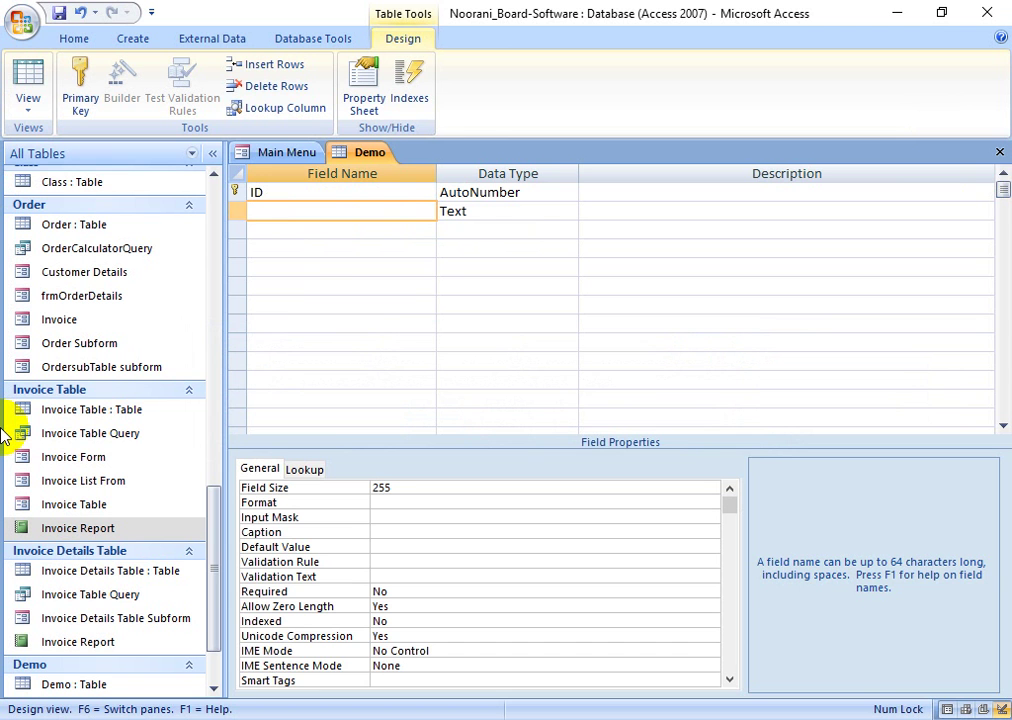
pyautogui.write('DemoName')
pyautogui.click(520, 212)
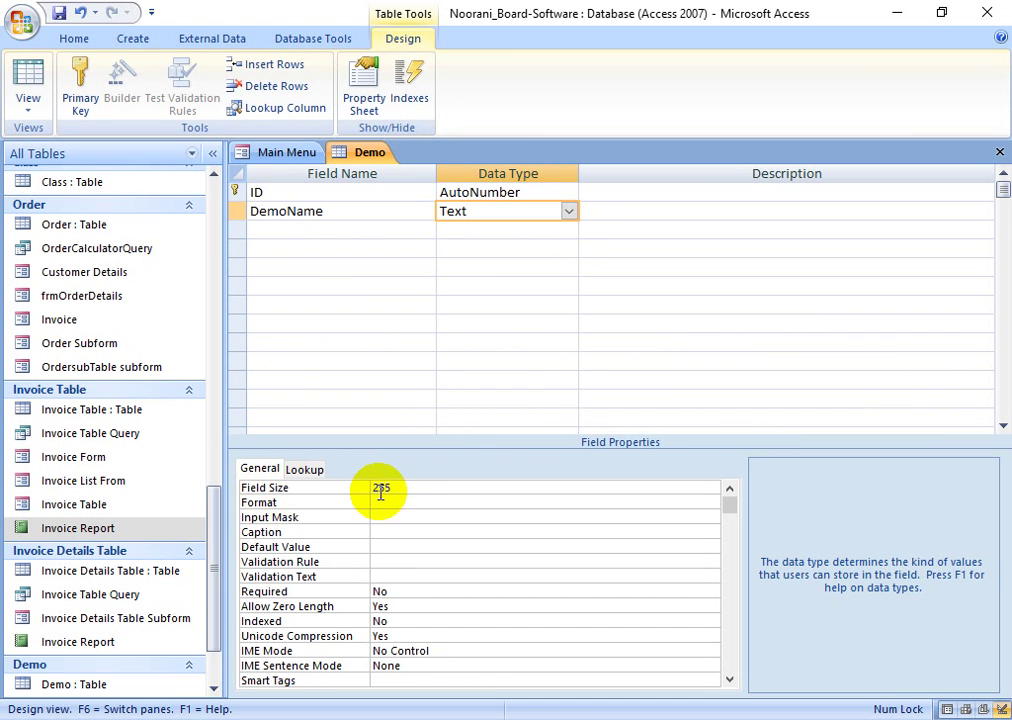
# - Look over DemoName's Field Size 255, Format and Input Mask properties without changing them
pyautogui.click(360, 487)
pyautogui.click(413, 490)
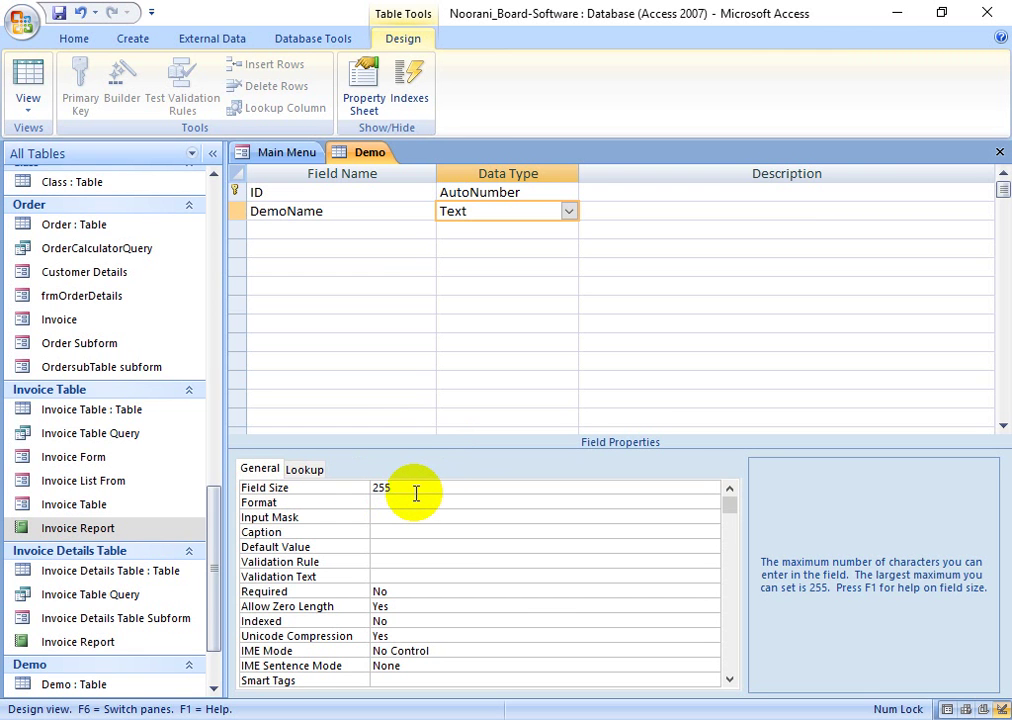
pyautogui.doubleClick(413, 488)
pyautogui.click(408, 488)
pyautogui.click(366, 487)
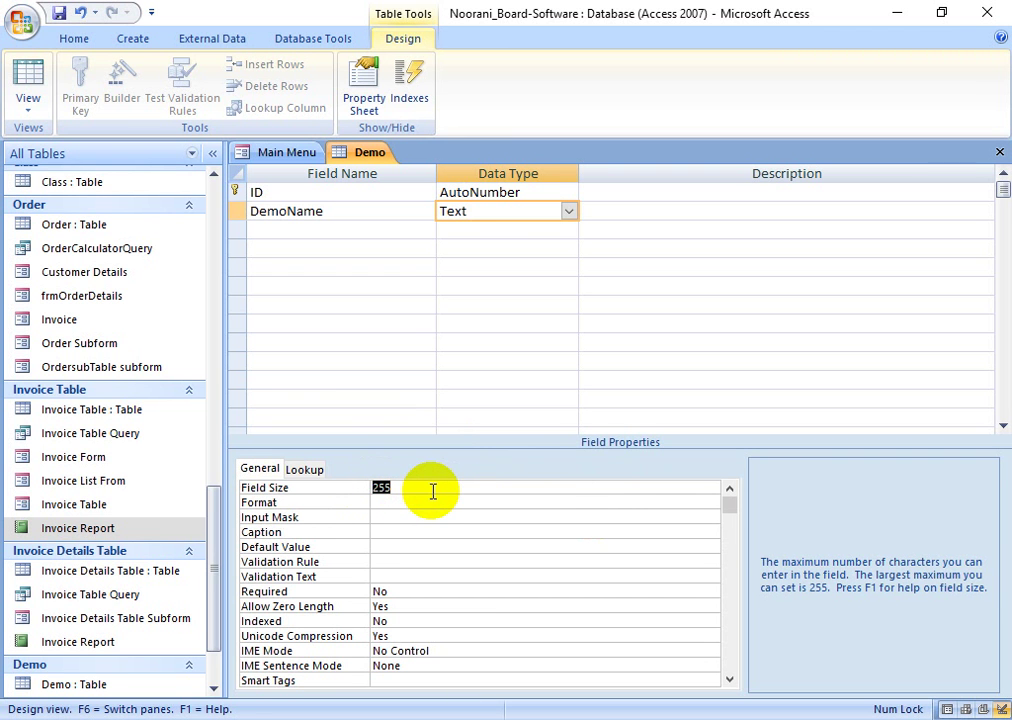
pyautogui.click(414, 500)
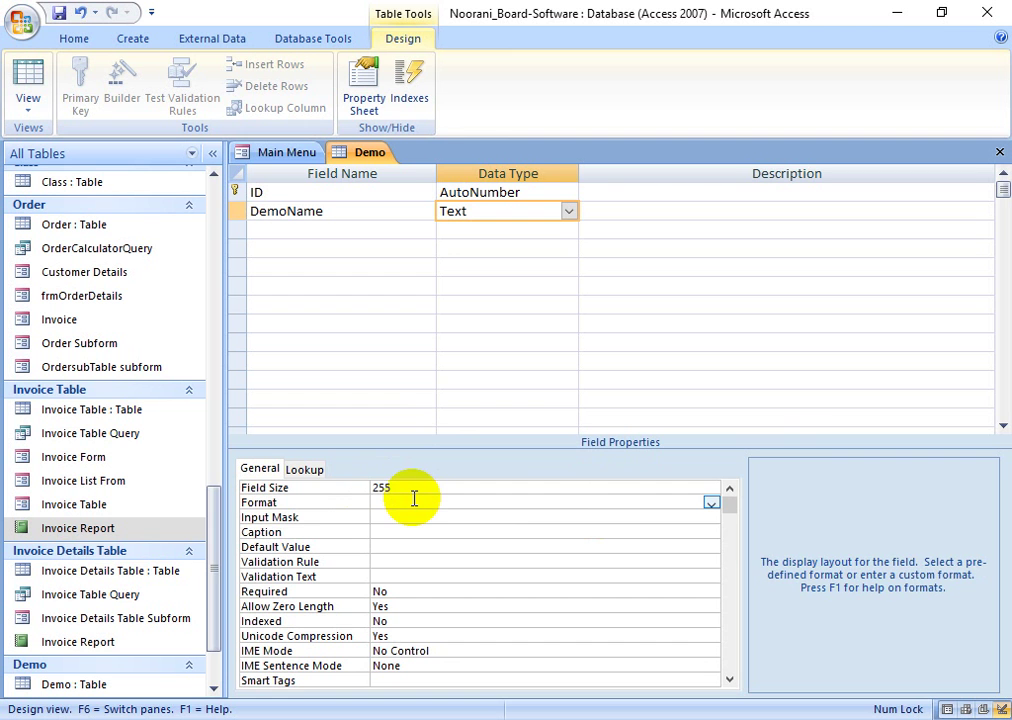
pyautogui.click(712, 504)
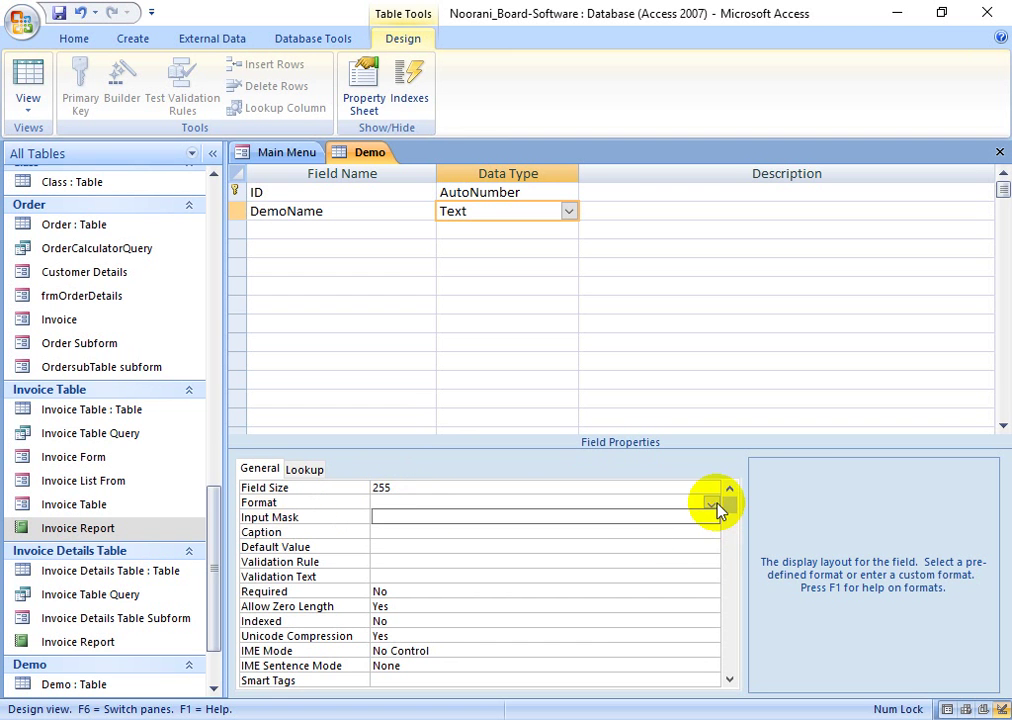
pyautogui.click(712, 505)
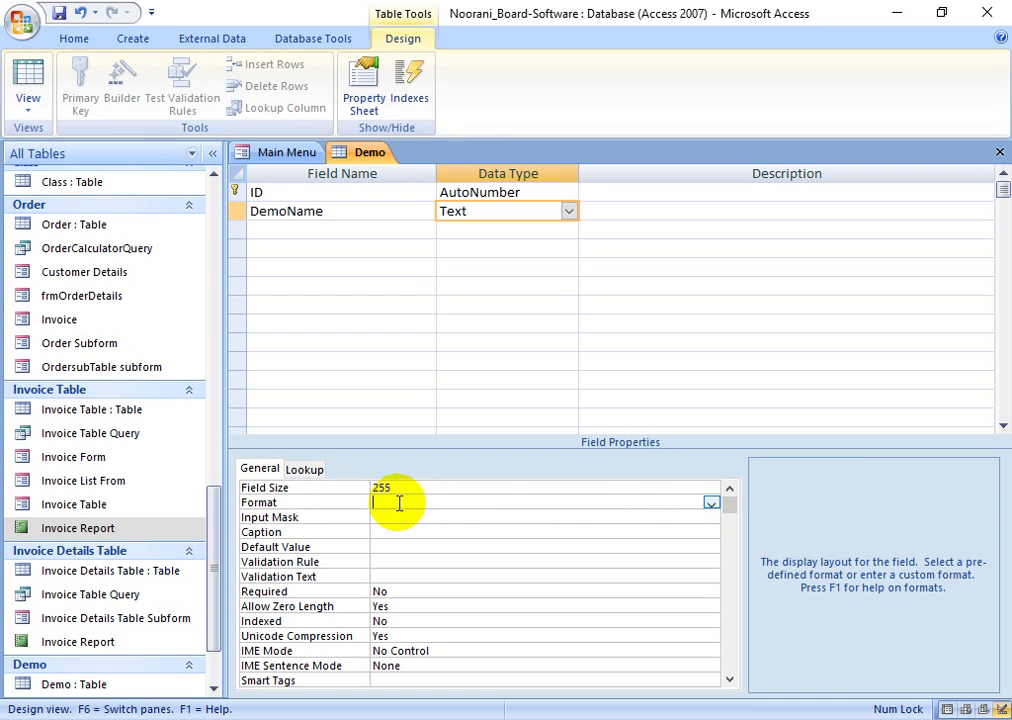
pyautogui.click(388, 516)
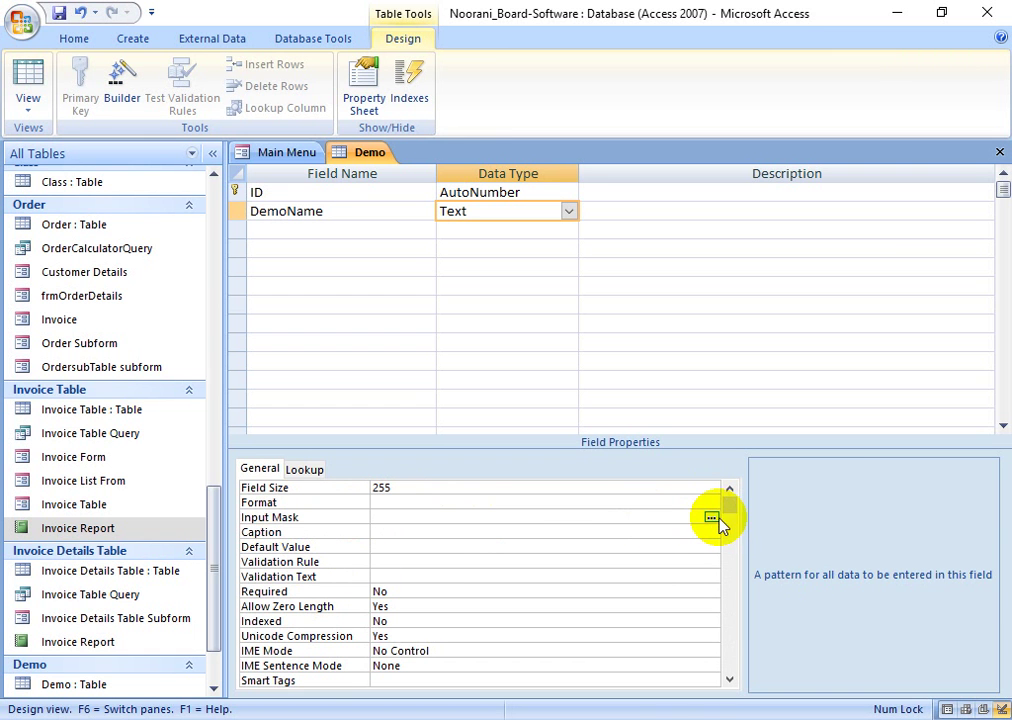
pyautogui.click(712, 518)
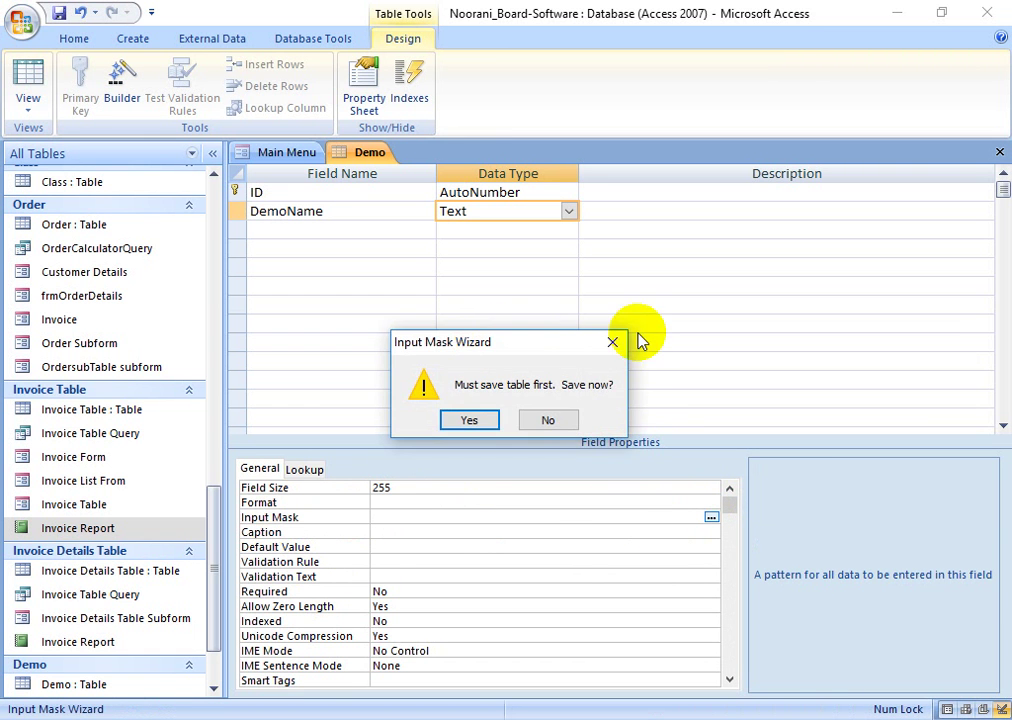
pyautogui.click(612, 342)
# - Set DemoName's Default Value property to Md
pyautogui.click(386, 530)
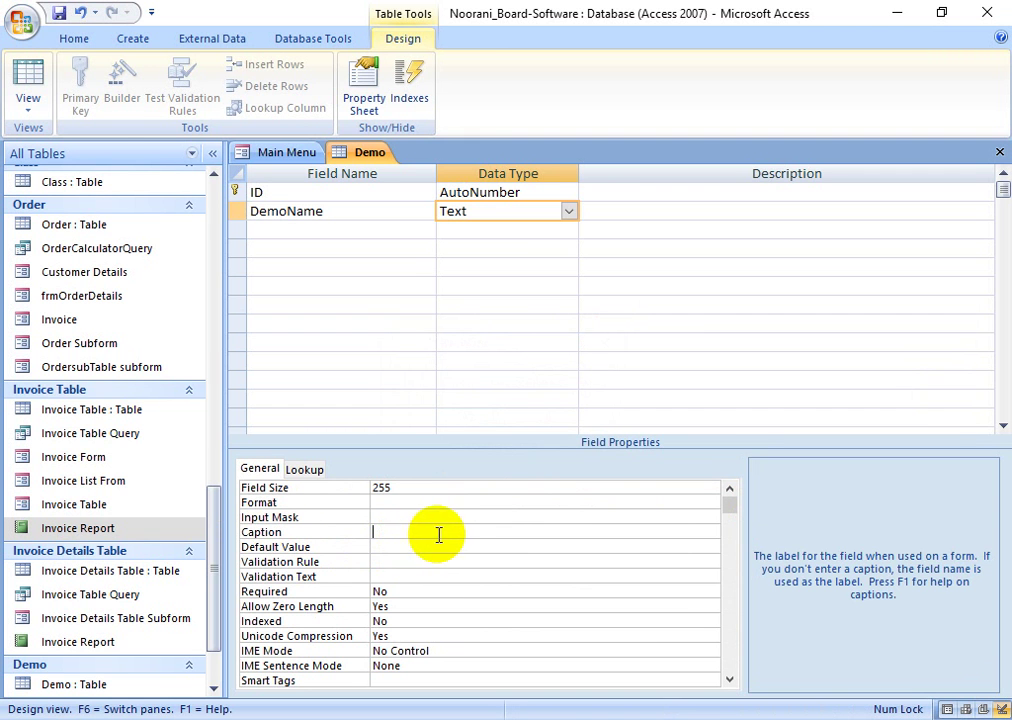
pyautogui.click(379, 546)
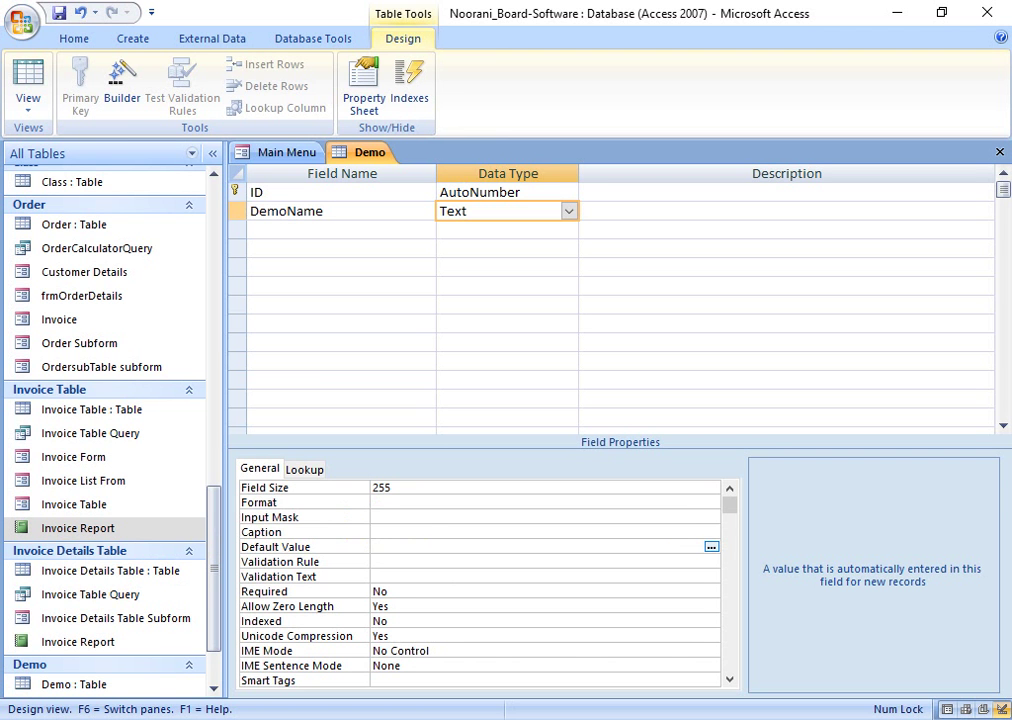
pyautogui.write('Md.')
pyautogui.press('BackSpace')
pyautogui.click(402, 563)
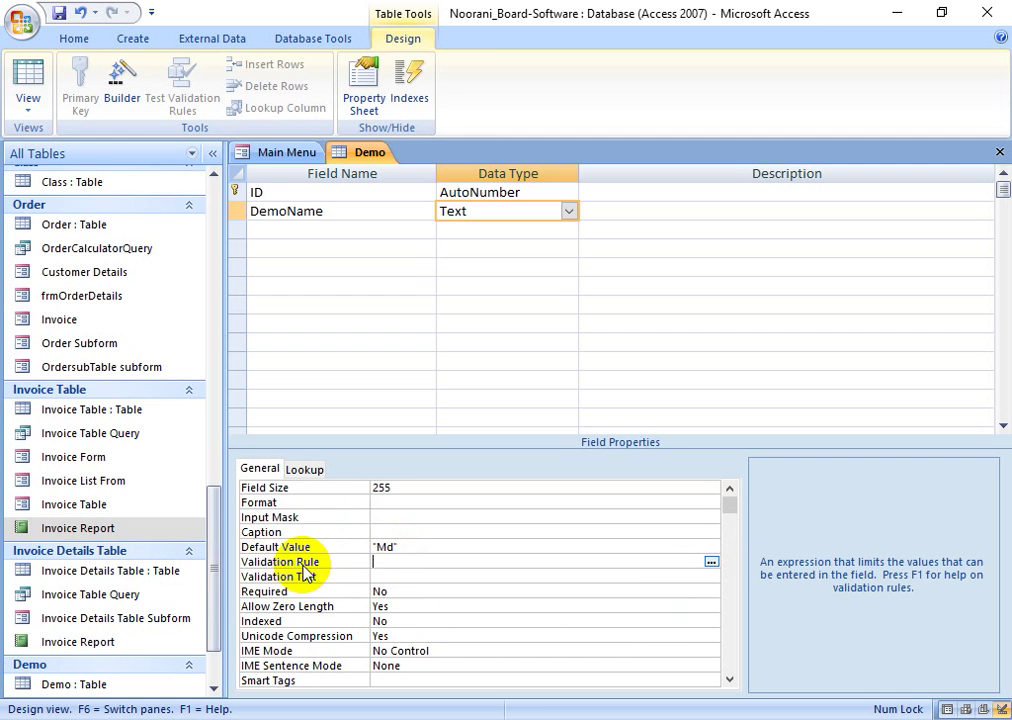
pyautogui.click(27, 75)
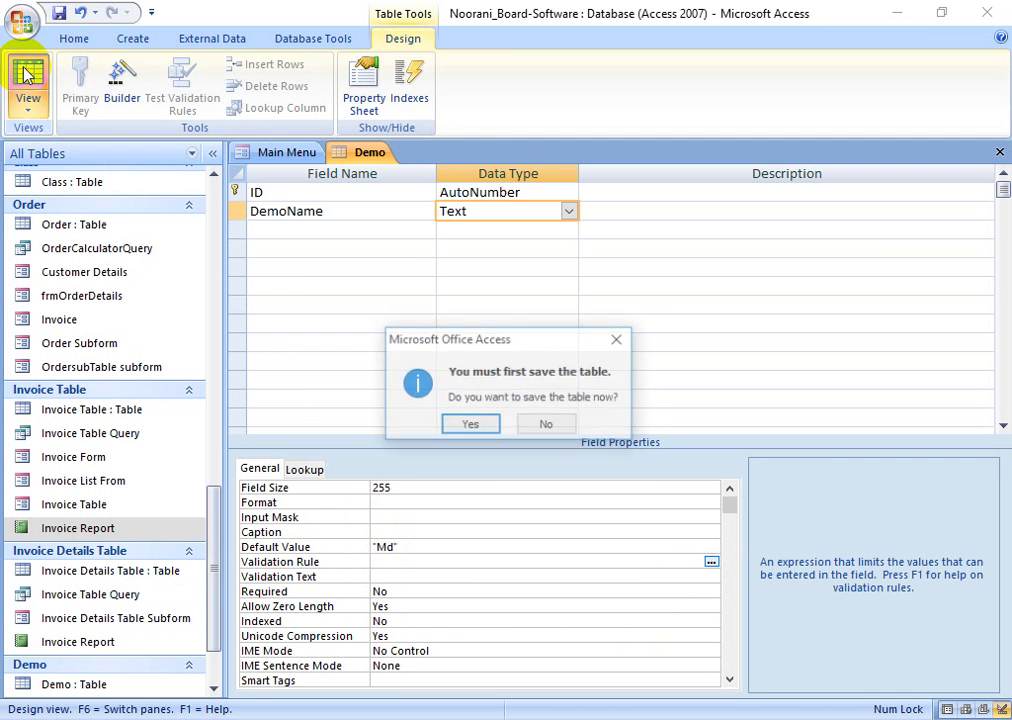
pyautogui.click(472, 426)
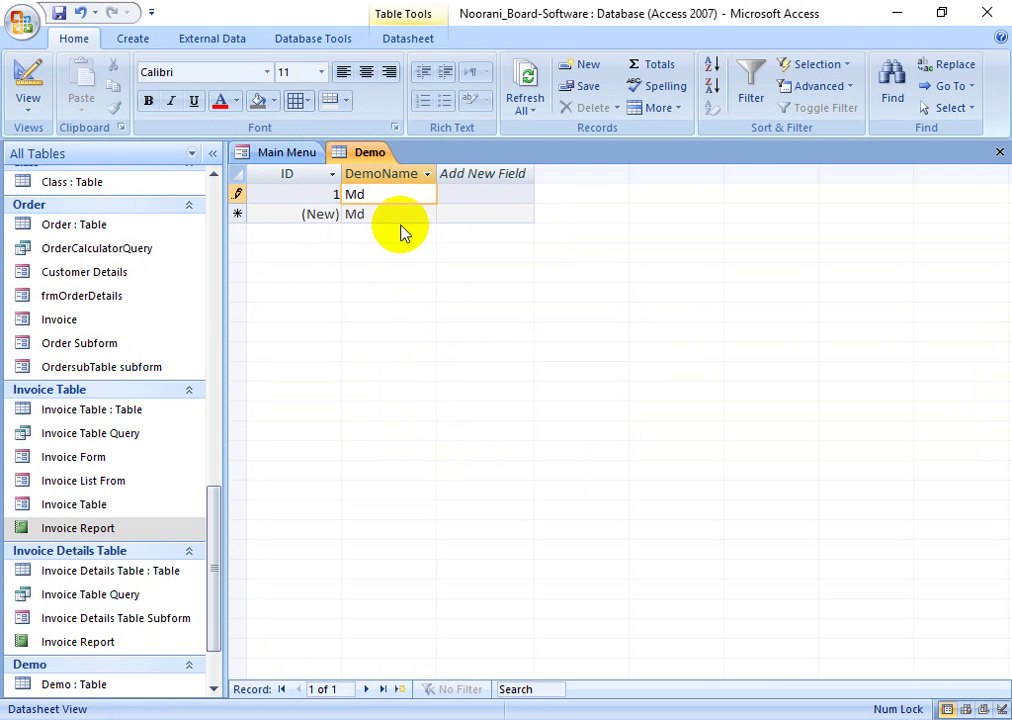
pyautogui.write('Ibrahim')
pyautogui.press('Return')
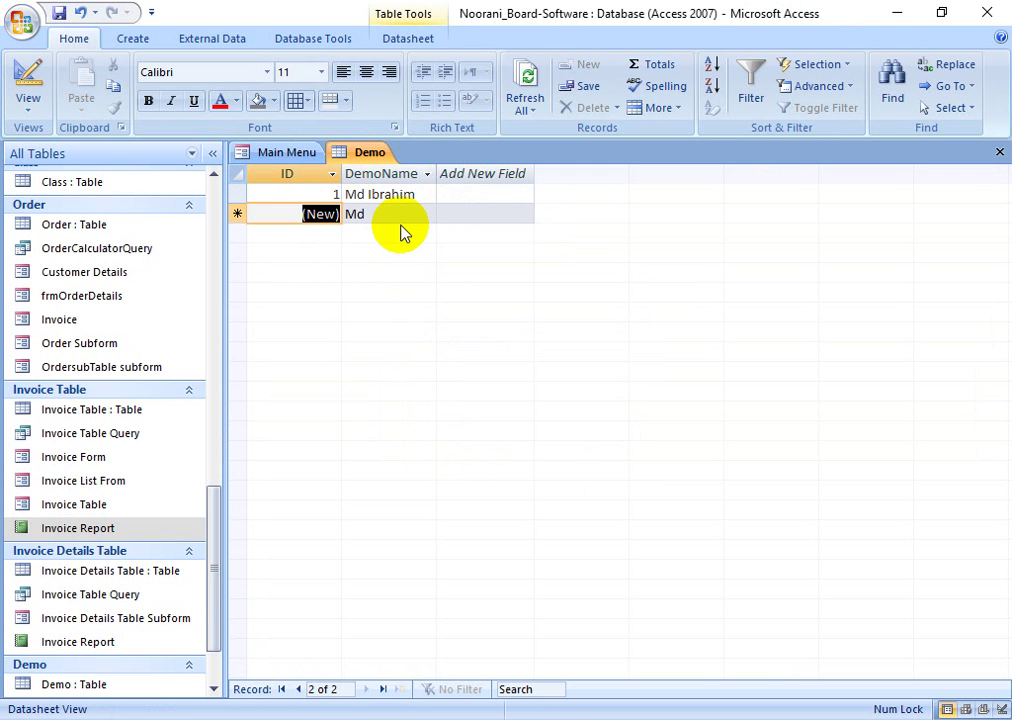
pyautogui.press('Tab')
pyautogui.press('Tab')
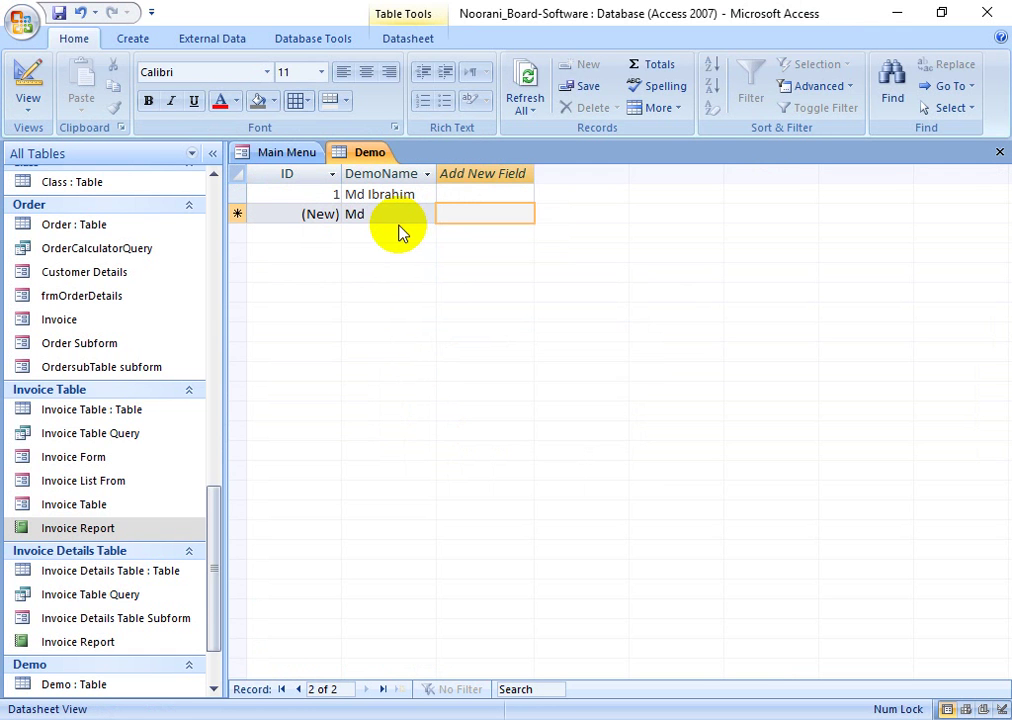
# - Add eight more records with the default name Md, then return to Design view
pyautogui.click(370, 196)
pyautogui.click(385, 213)
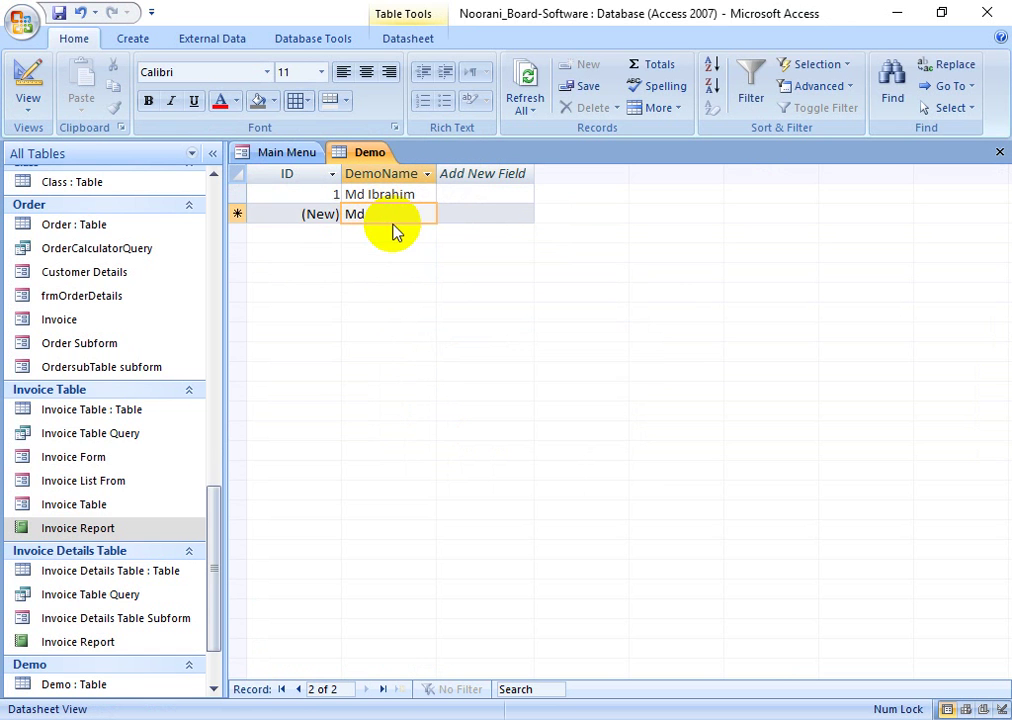
pyautogui.click(384, 235)
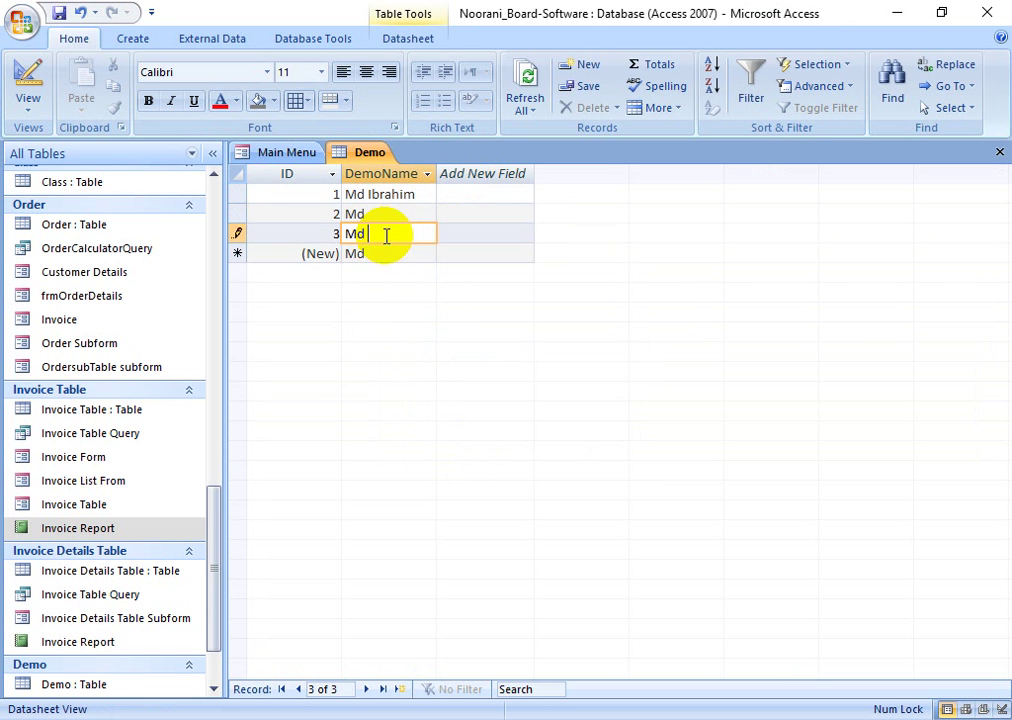
pyautogui.click(386, 253)
pyautogui.click(396, 271)
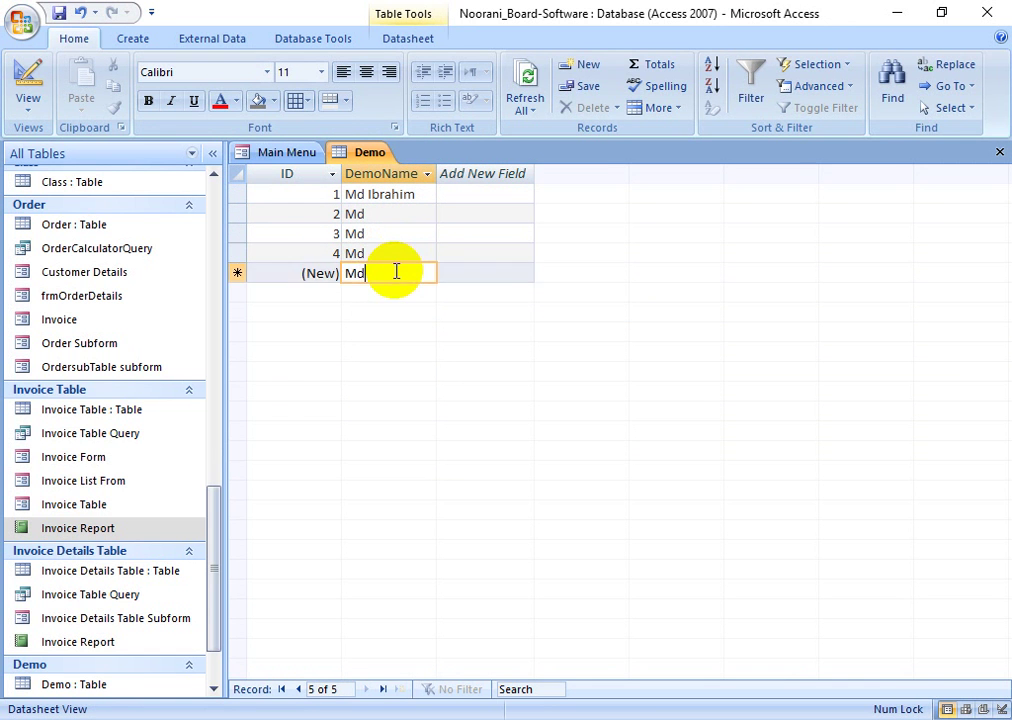
pyautogui.click(392, 294)
pyautogui.click(389, 313)
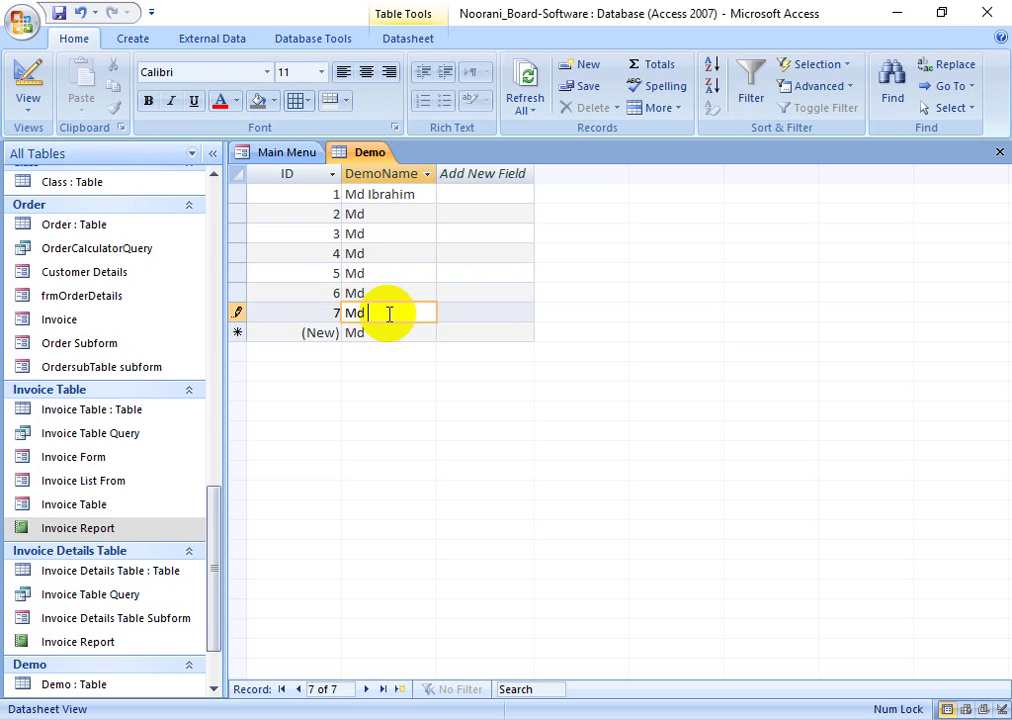
pyautogui.click(385, 332)
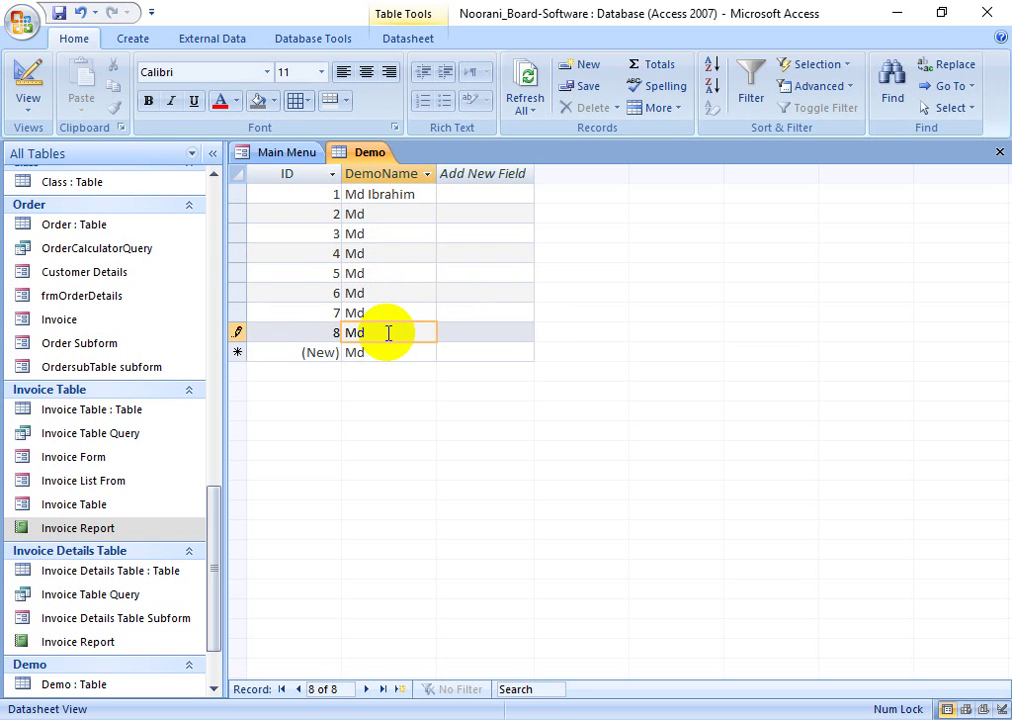
pyautogui.click(386, 353)
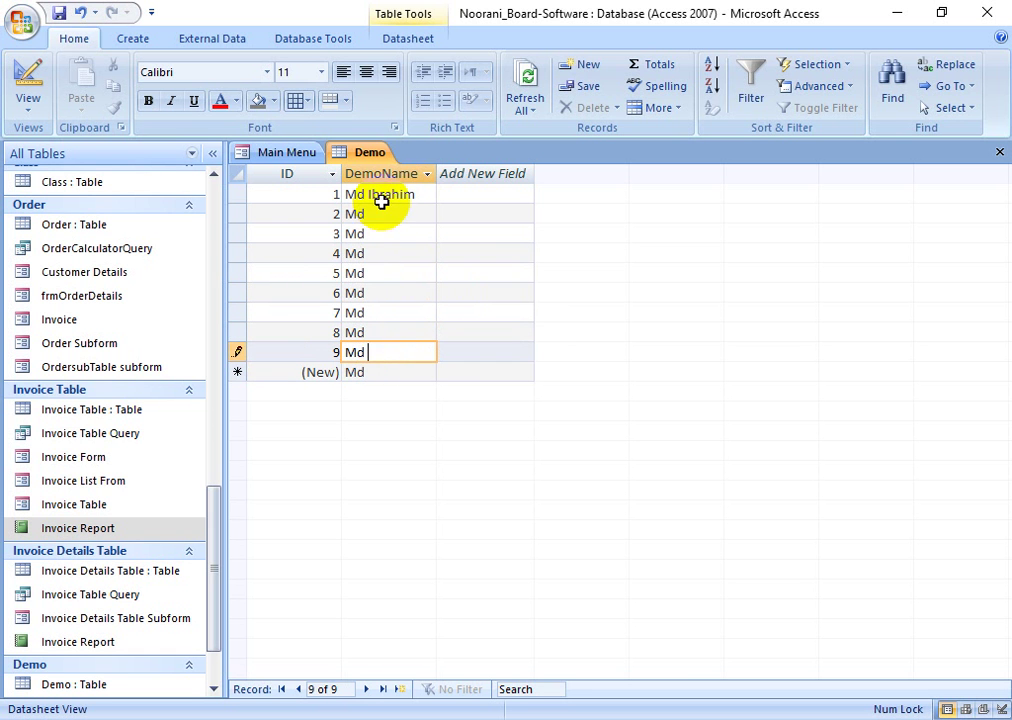
pyautogui.doubleClick(23, 90)
pyautogui.click(415, 214)
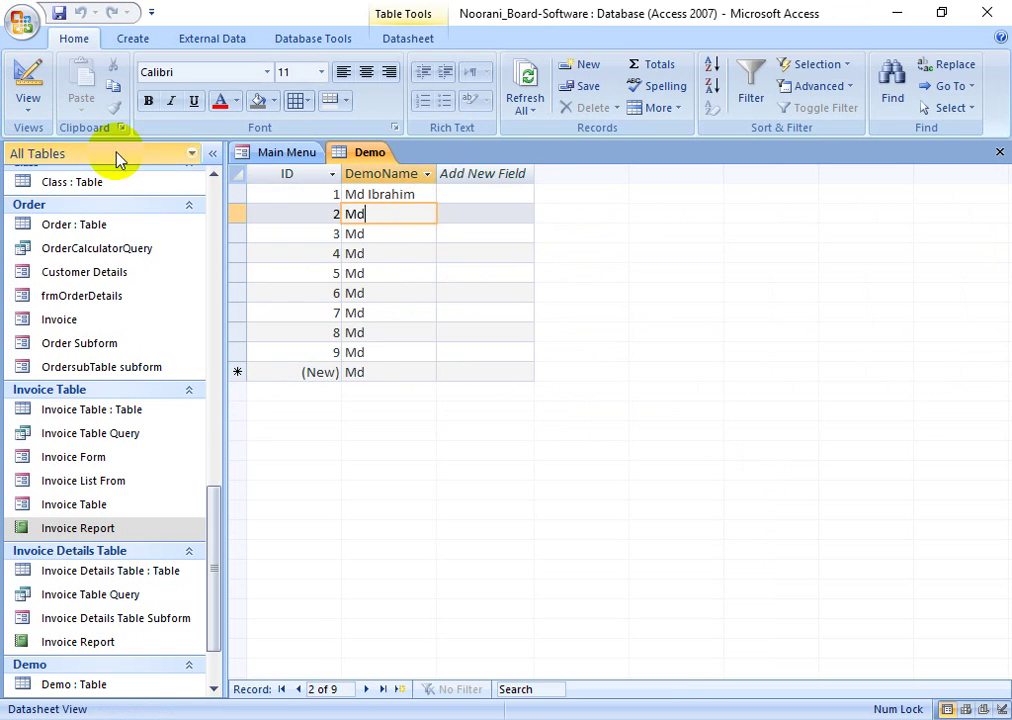
pyautogui.click(27, 90)
# - Remove the 'Md' default value from the DemoName field
pyautogui.click(417, 564)
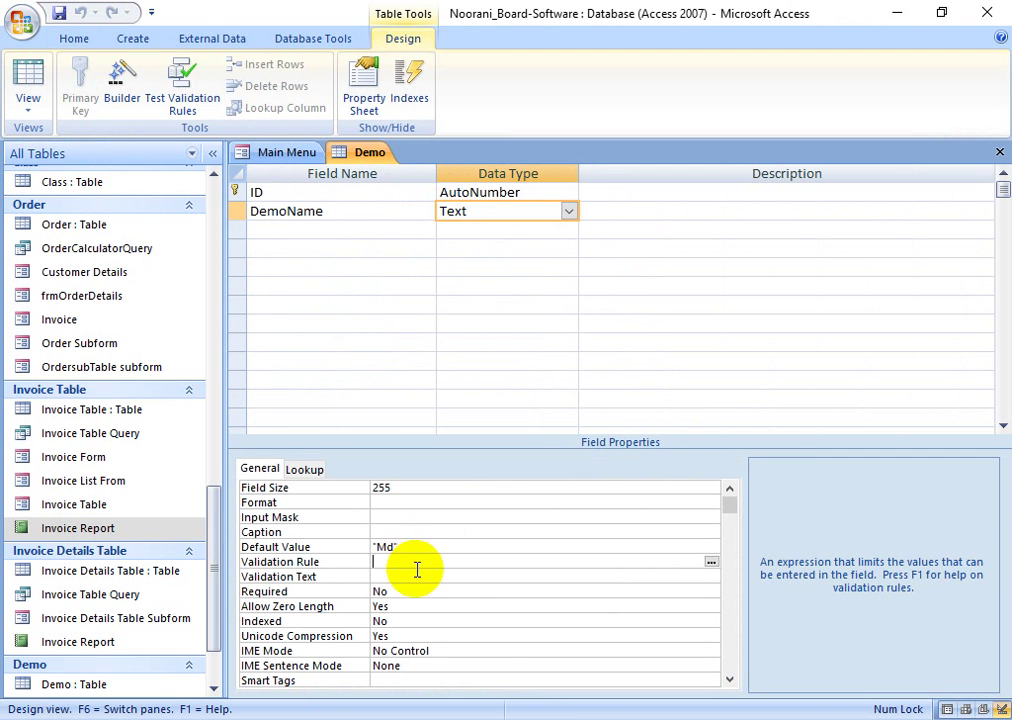
pyautogui.click(350, 550)
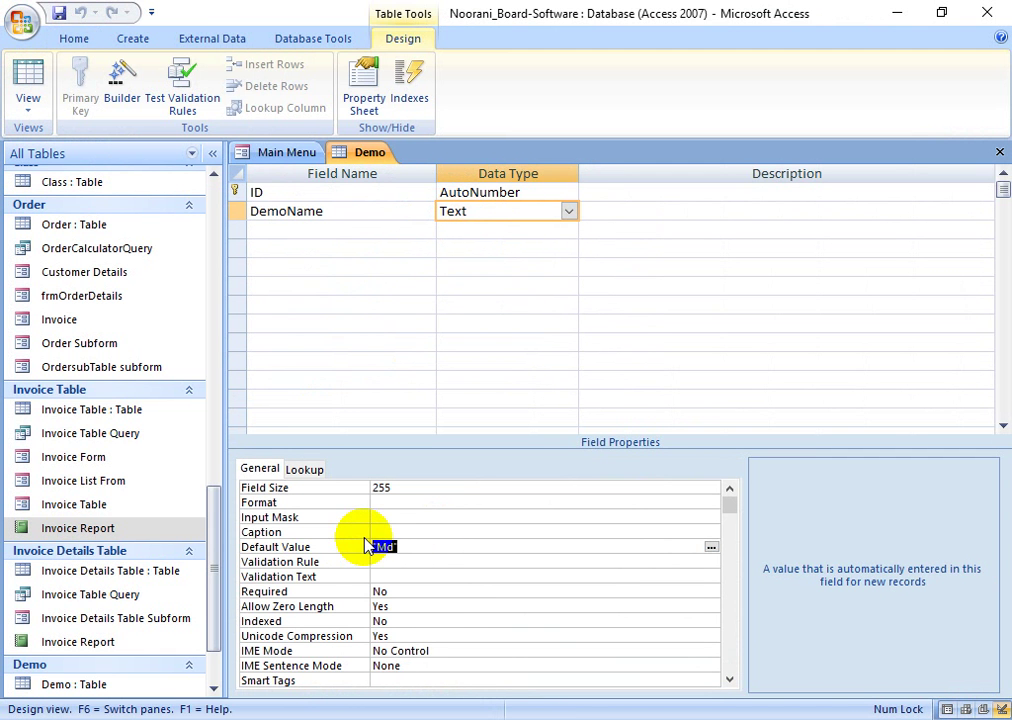
pyautogui.press('Delete')
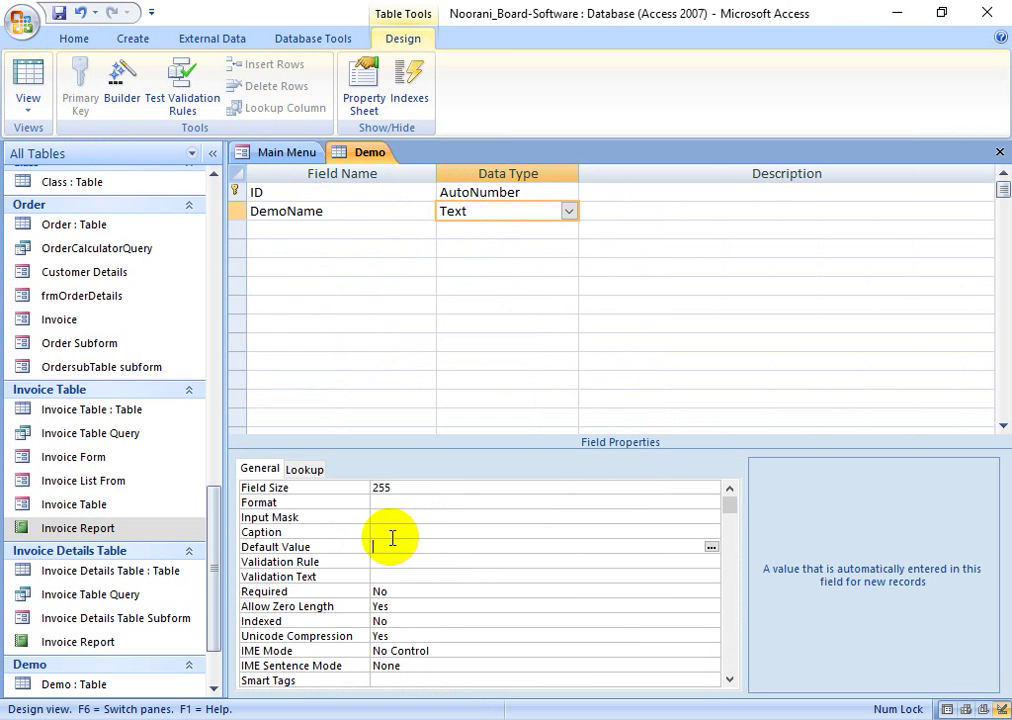
# - Try Lookup Wizard as DemoName's data type, then cancel it
pyautogui.click(568, 211)
pyautogui.click(526, 418)
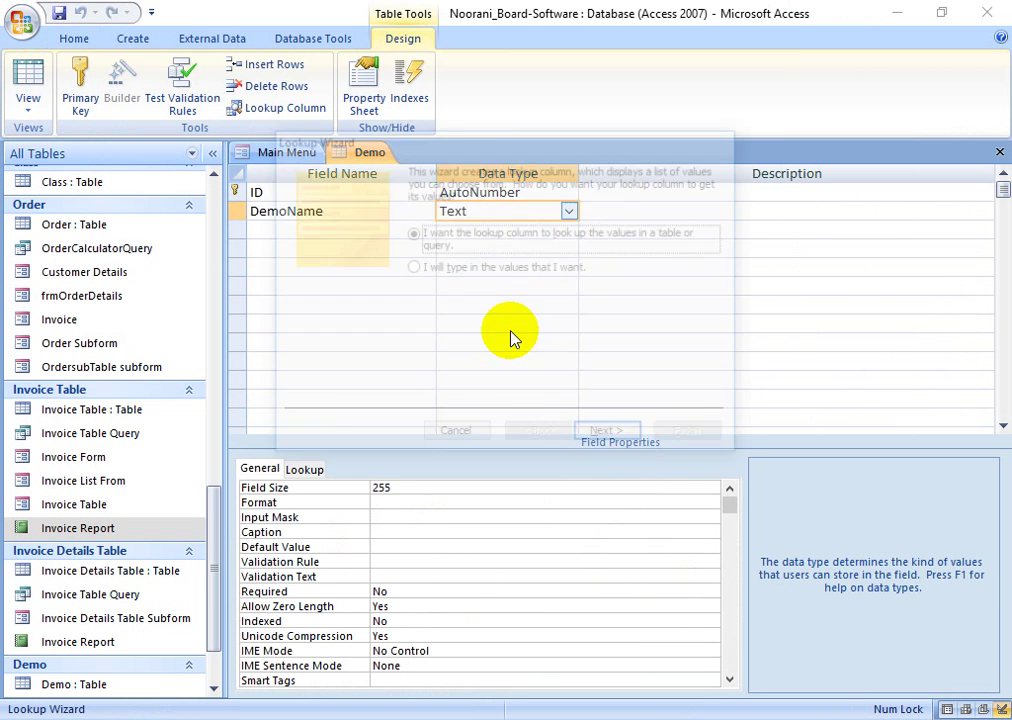
pyautogui.click(466, 433)
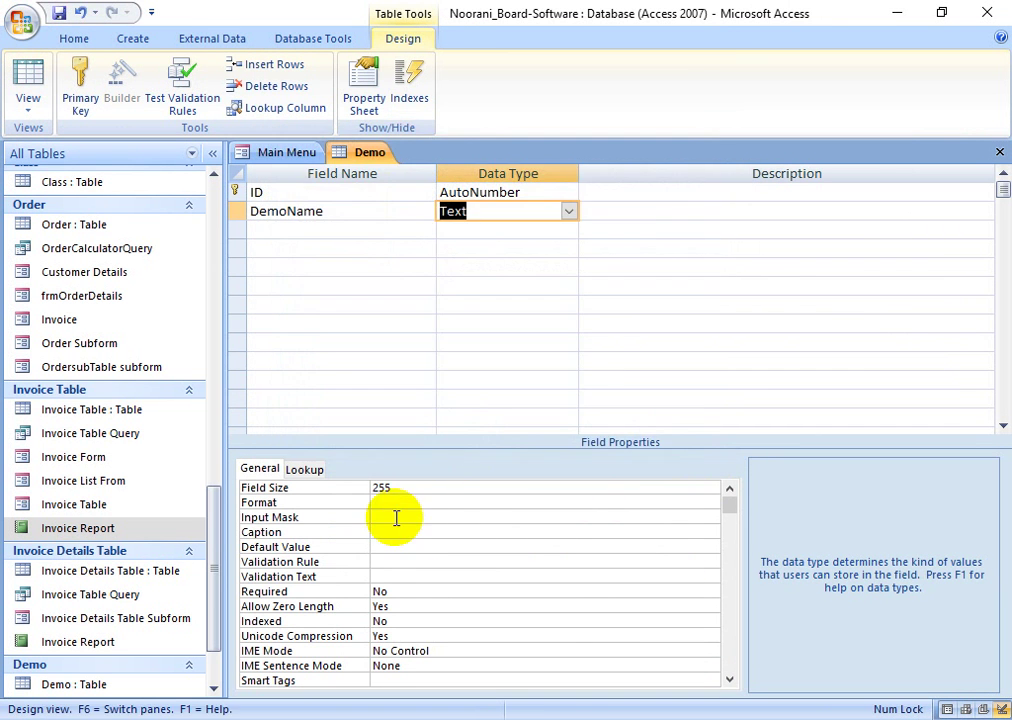
pyautogui.click(398, 517)
pyautogui.click(410, 504)
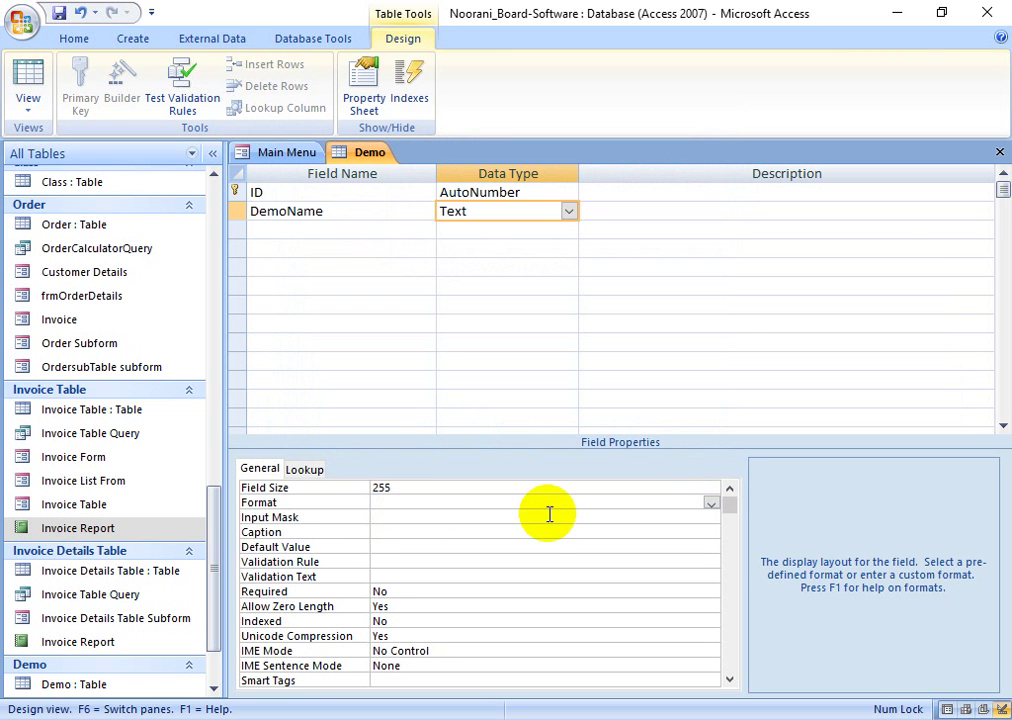
# - Add a Class field below DemoName and start, then cancel, its Lookup Wizard
pyautogui.click(268, 228)
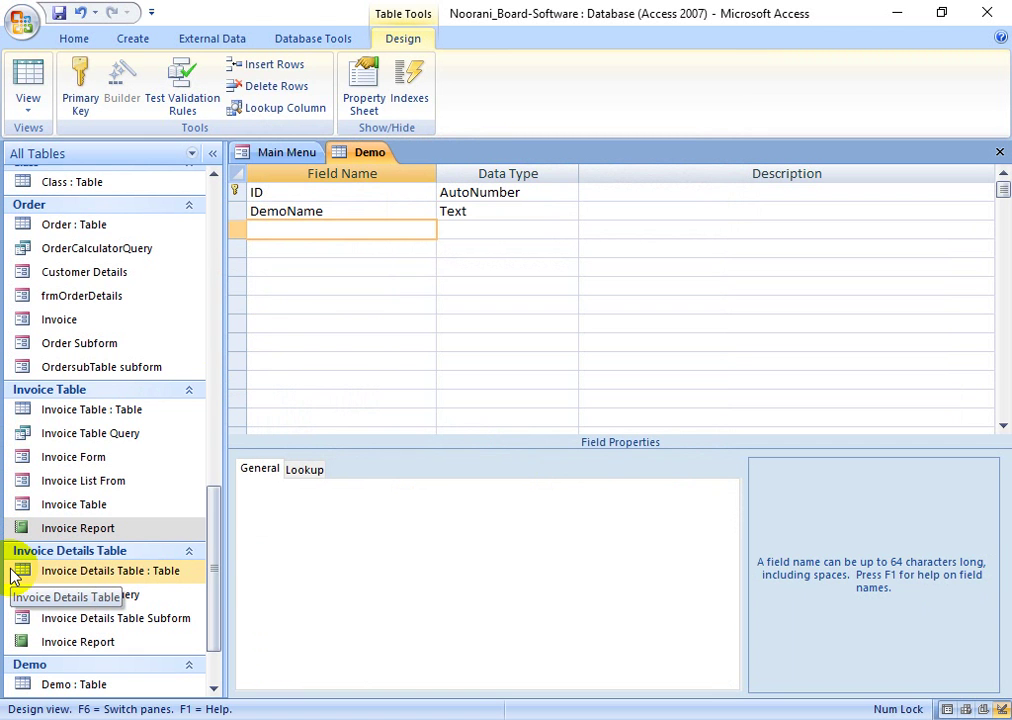
pyautogui.write('Class')
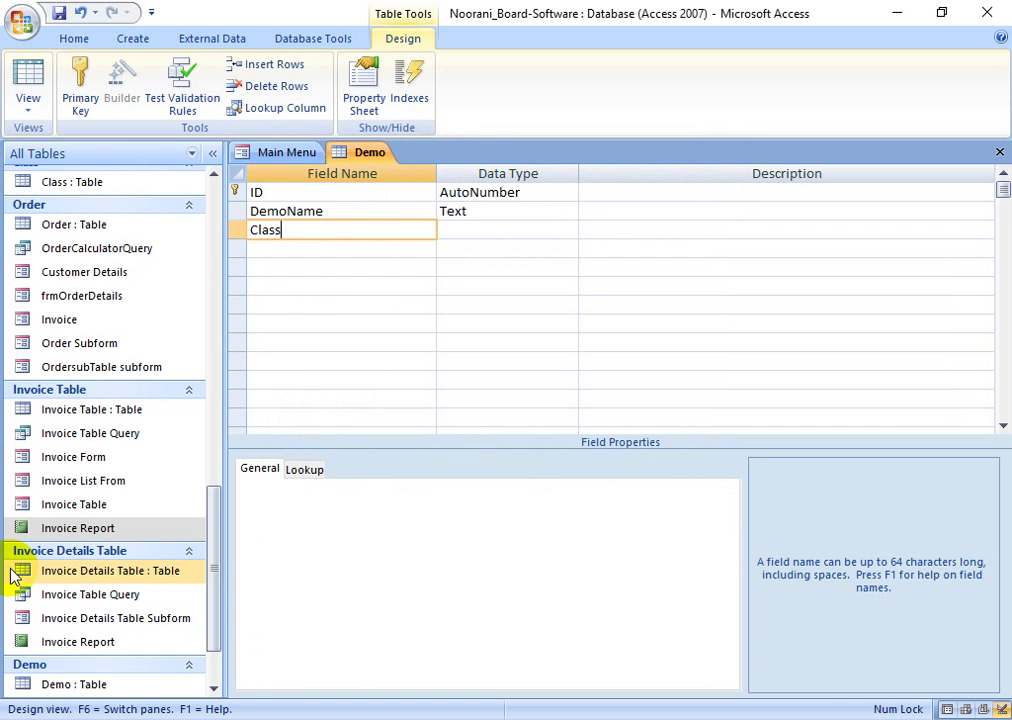
pyautogui.press('Tab')
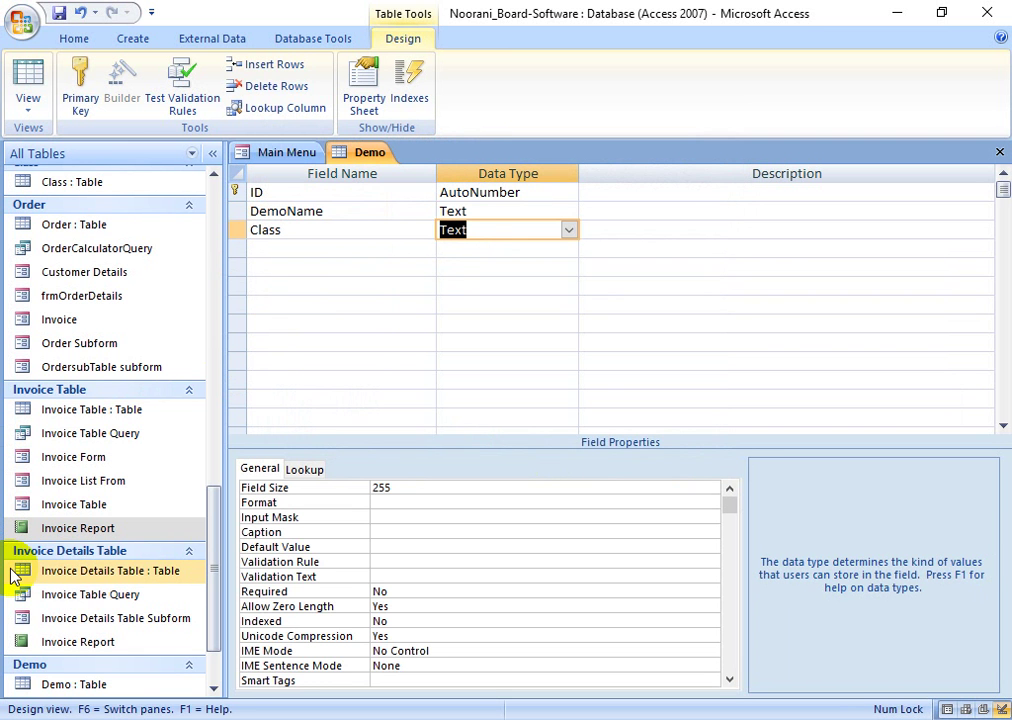
pyautogui.click(568, 230)
pyautogui.click(540, 436)
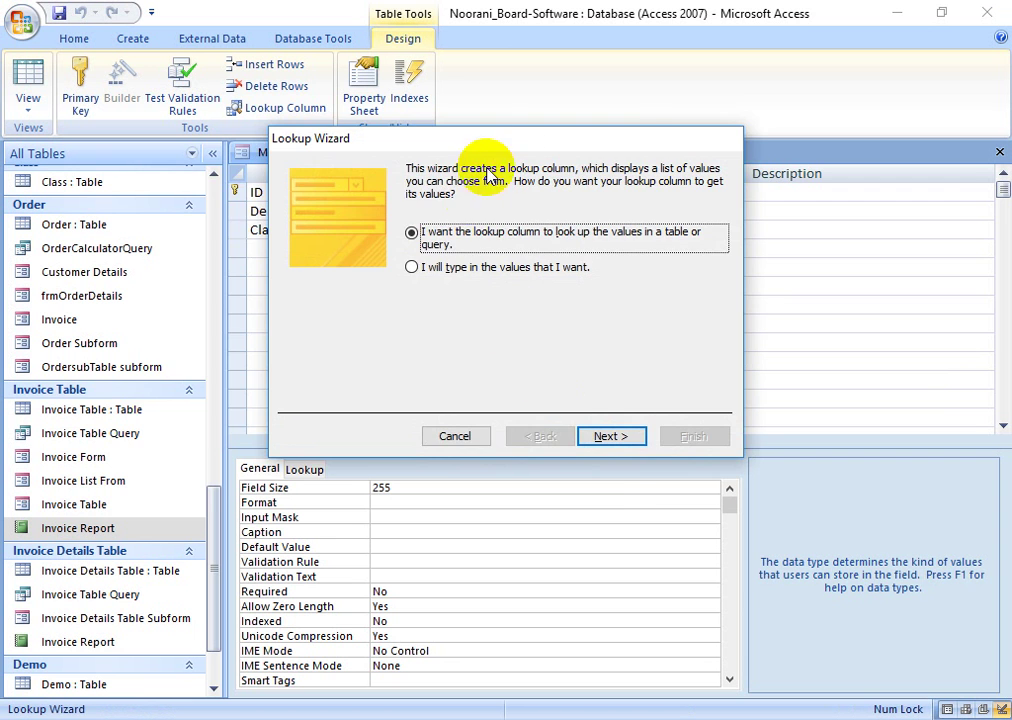
pyautogui.moveTo(524, 147); pyautogui.dragTo(386, 188)
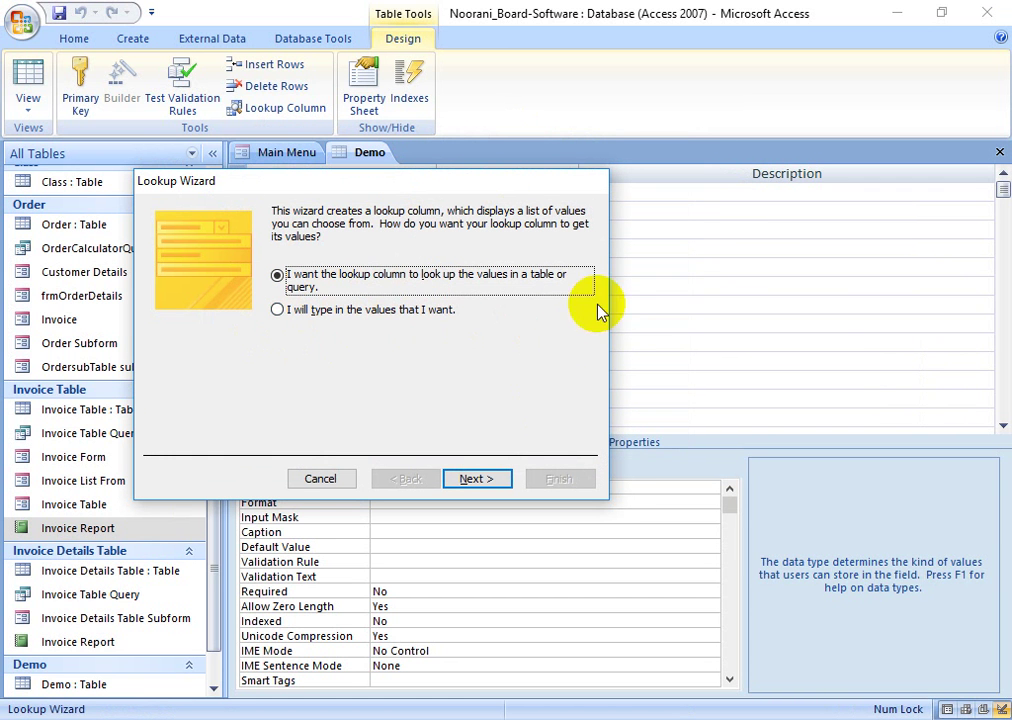
pyautogui.click(318, 481)
# - Delete the Class field so only ID and DemoName remain
pyautogui.click(237, 238)
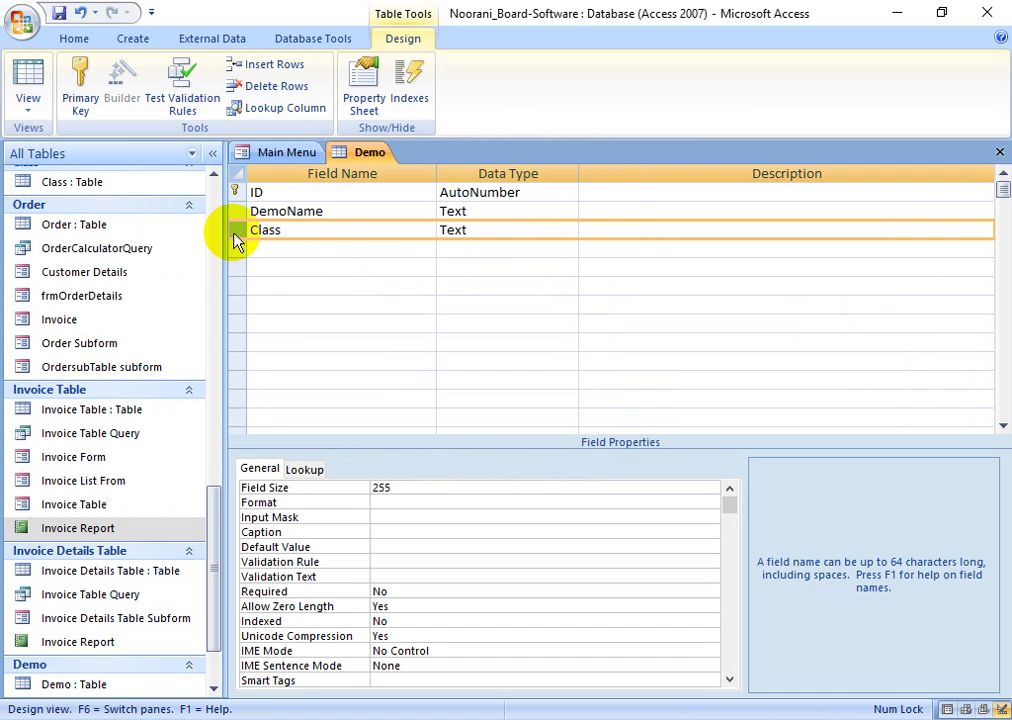
pyautogui.rightClick(240, 236)
pyautogui.click(292, 364)
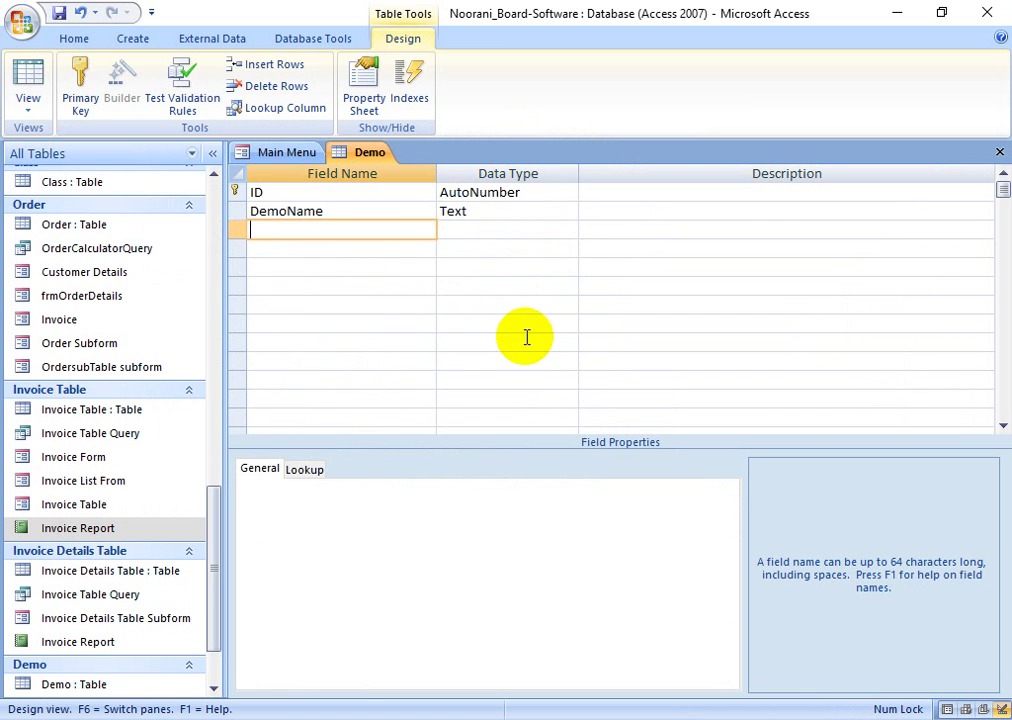
pyautogui.click(488, 268)
pyautogui.click(488, 215)
pyautogui.click(515, 248)
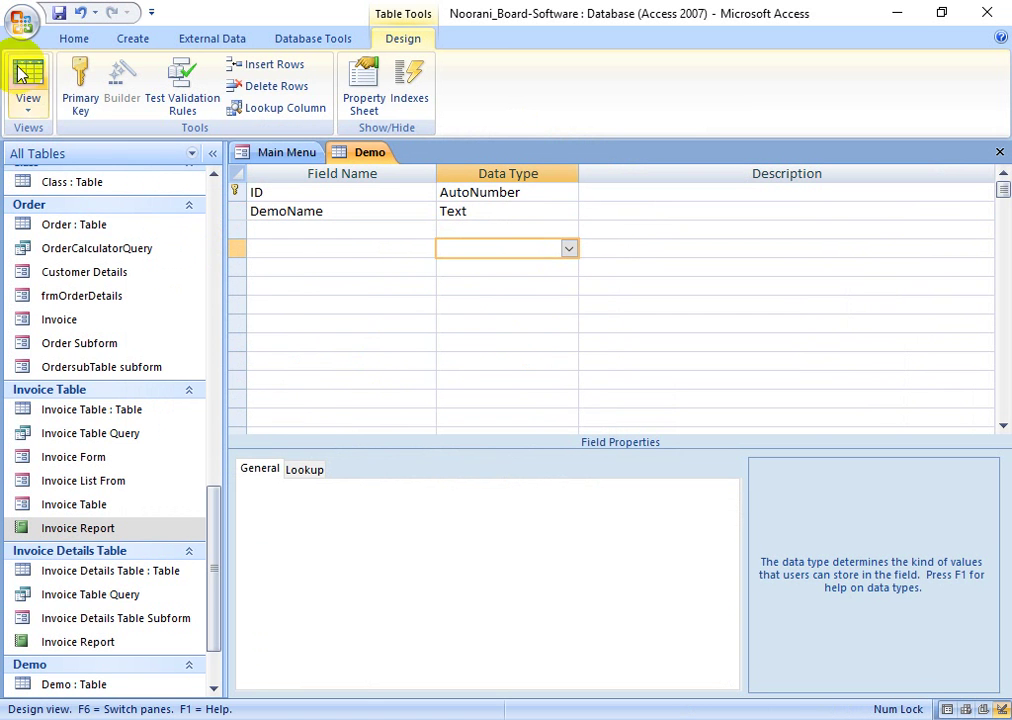
pyautogui.click(80, 38)
pyautogui.click(130, 38)
# - Create a new blank table and name it 'Division In Bangladesh'
pyautogui.click(27, 88)
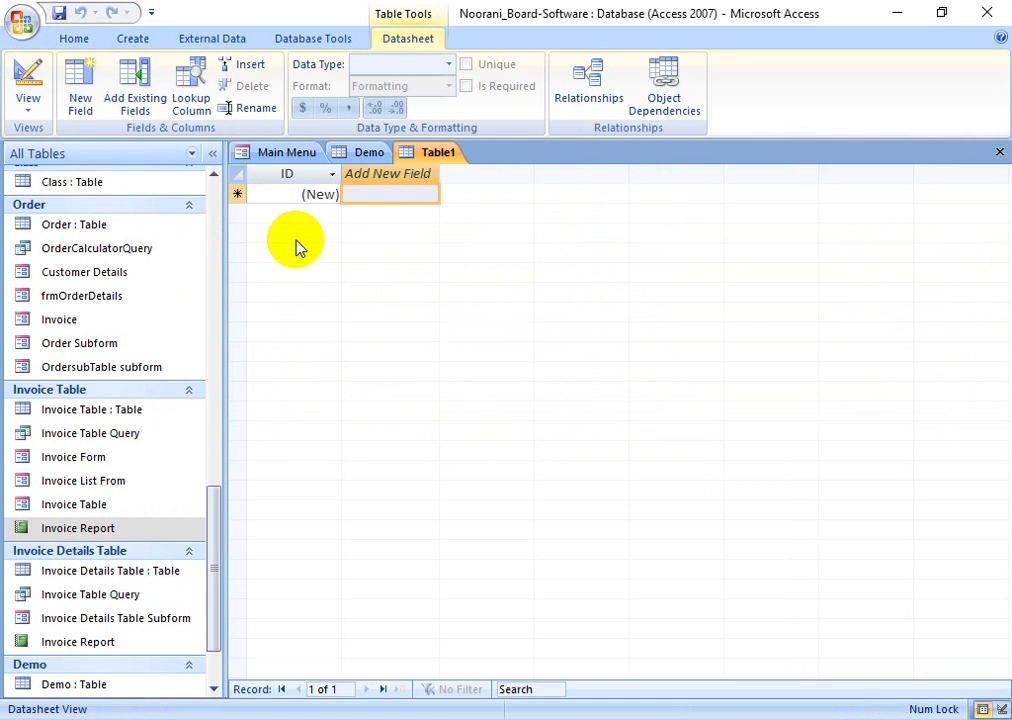
pyautogui.click(28, 88)
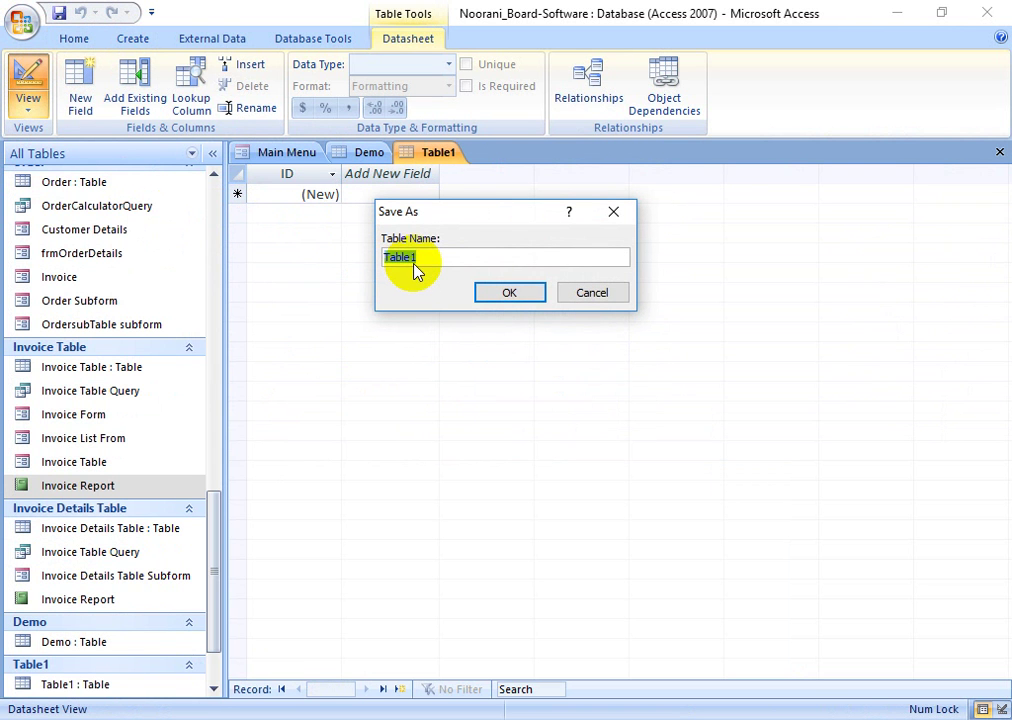
pyautogui.write('Dis')
pyautogui.press('BackSpace')
pyautogui.press('BackSpace')
pyautogui.press('BackSpace')
pyautogui.write('Division m')
pyautogui.press('BackSpace')
pyautogui.write('In Bangladesh')
pyautogui.press('Return')
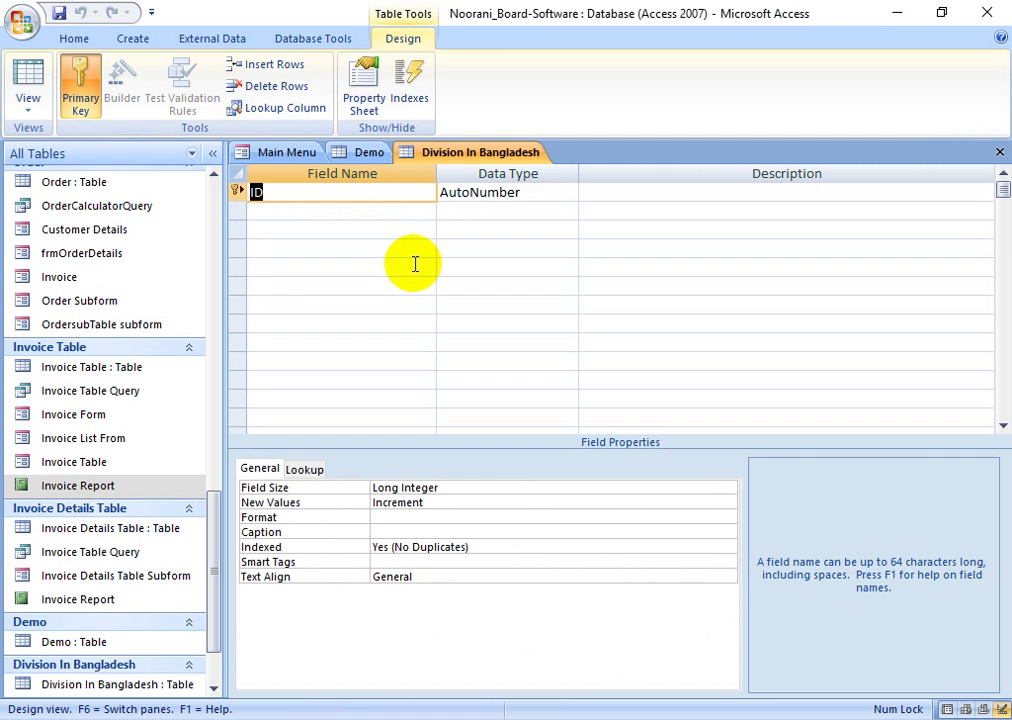
# - Replace the ID primary key with a Text field named Division and save the table
pyautogui.press('Tab')
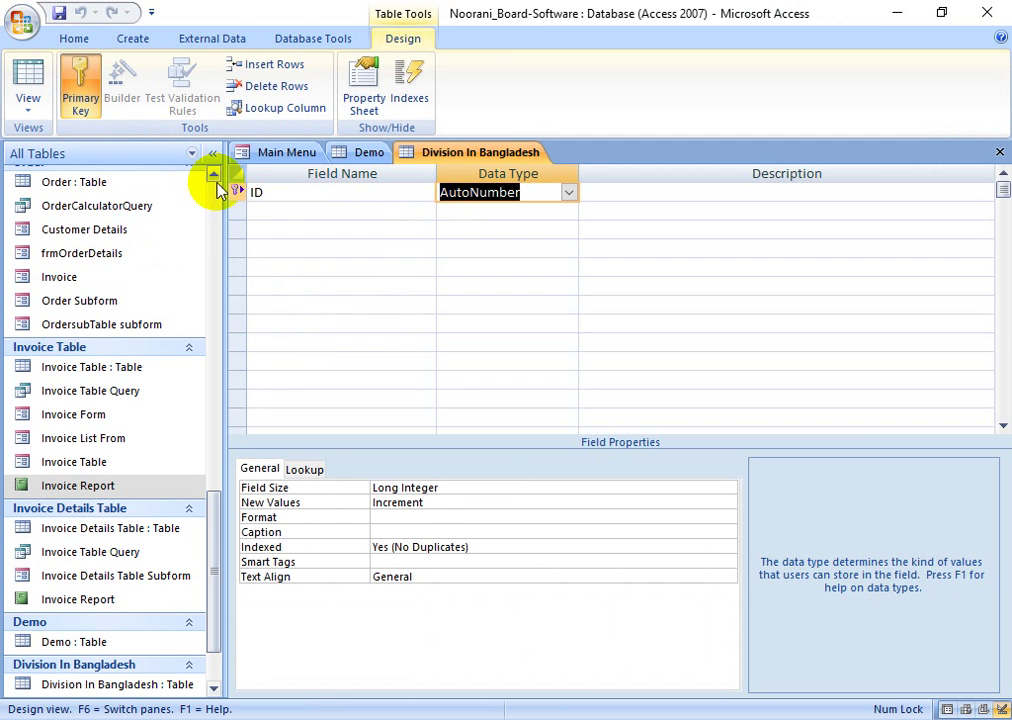
pyautogui.click(237, 192)
pyautogui.click(272, 86)
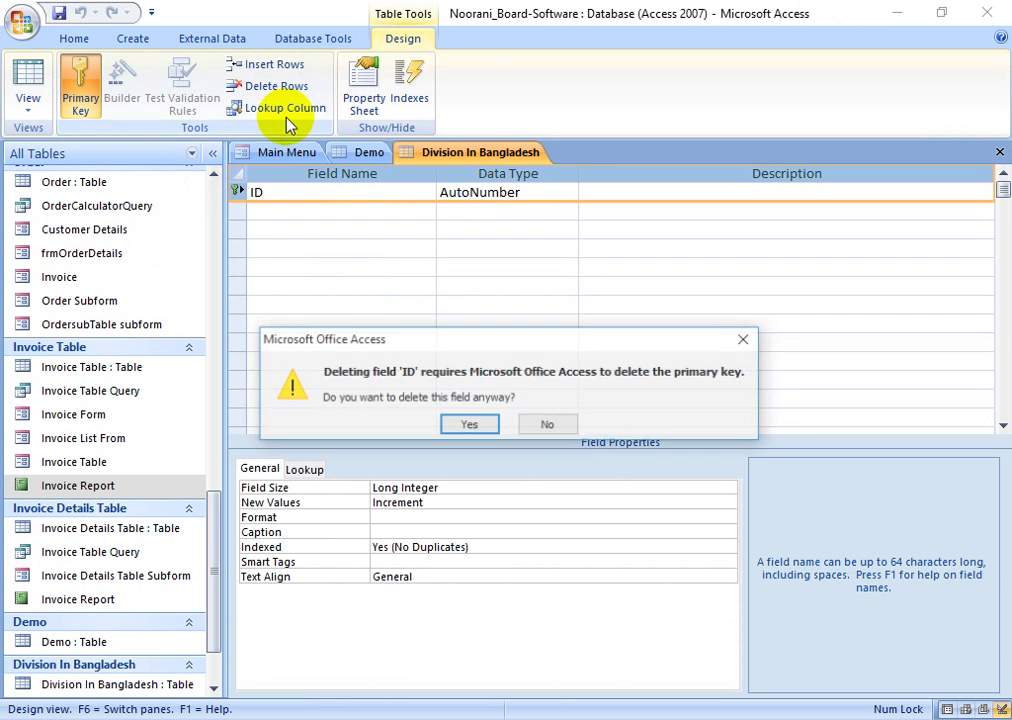
pyautogui.click(466, 425)
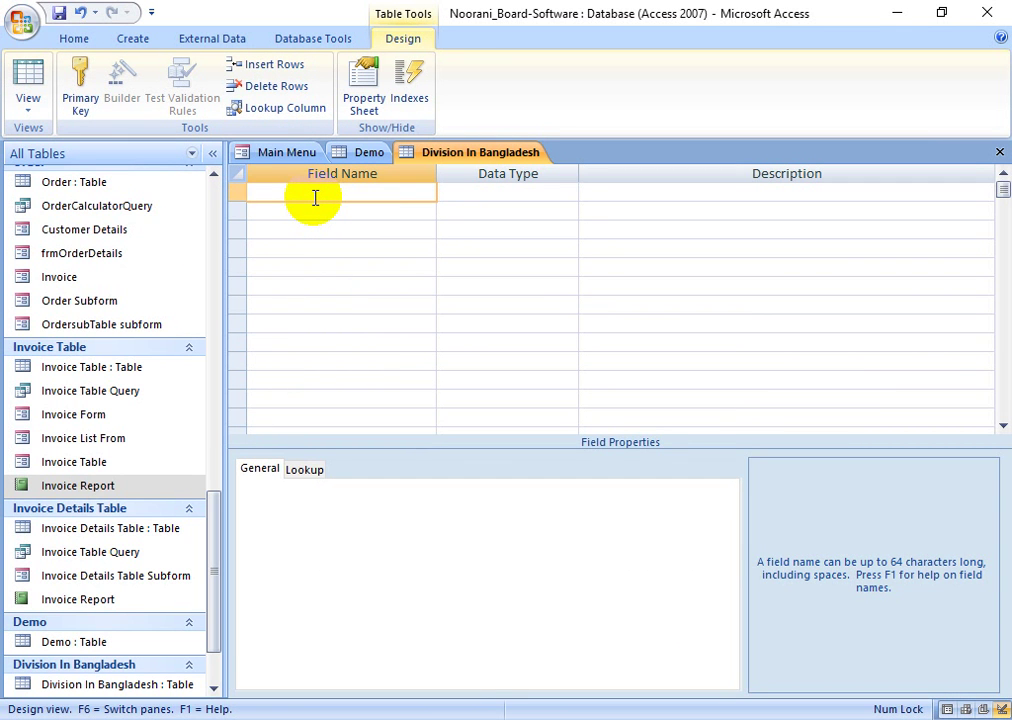
pyautogui.write('Division')
pyautogui.press('Tab')
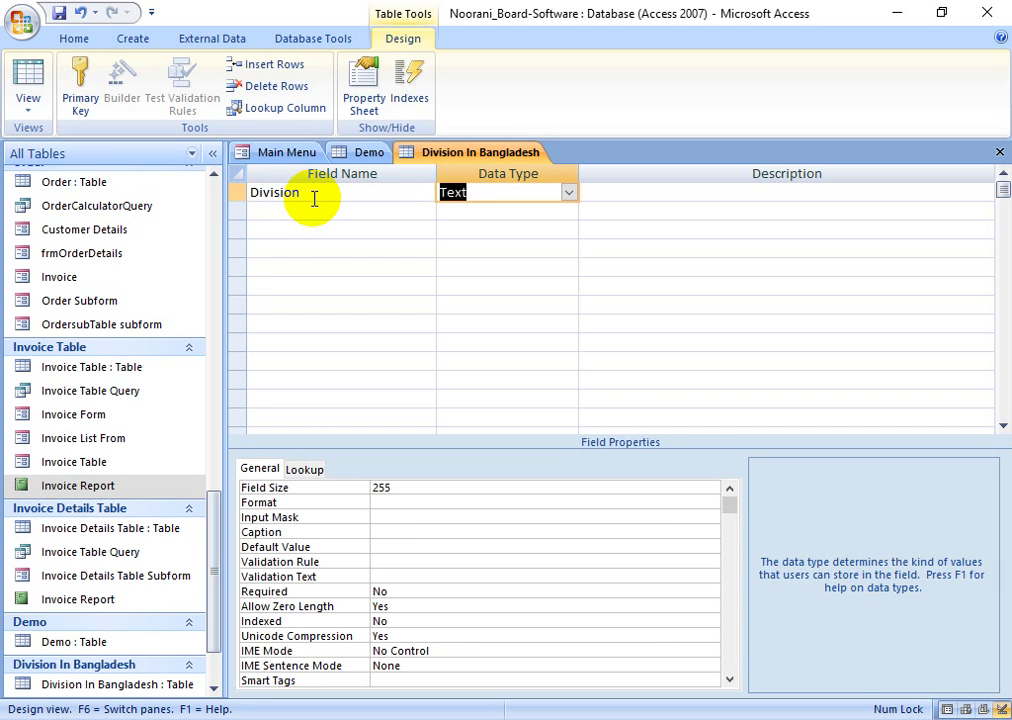
pyautogui.click(28, 85)
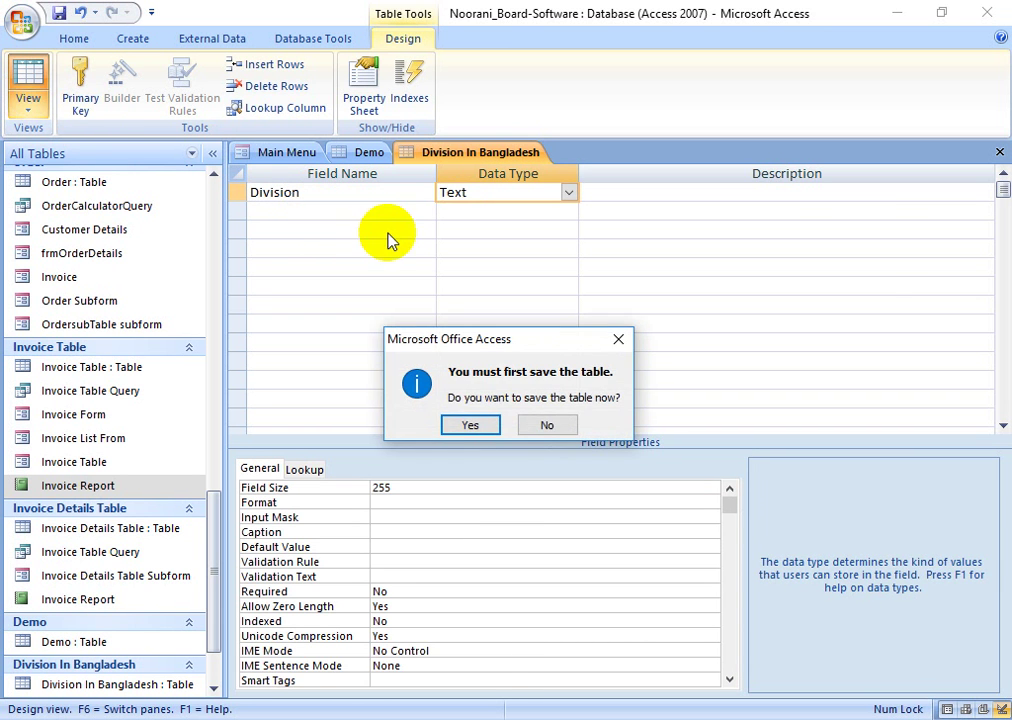
pyautogui.click(471, 426)
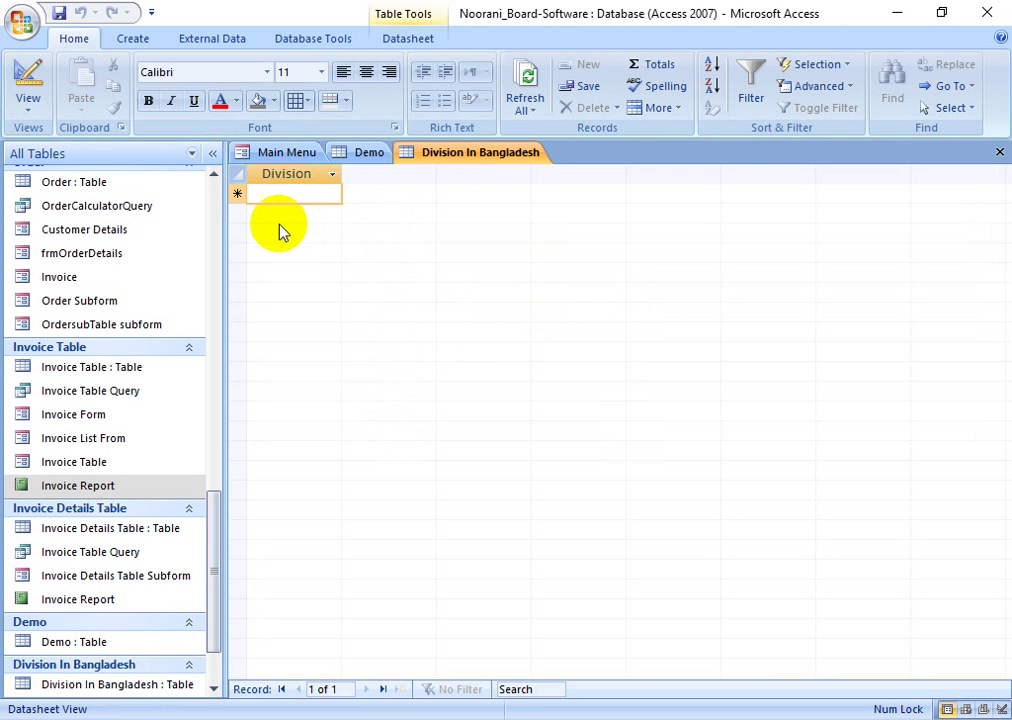
# - Enter Dhaka, Chittagong, Barisal, Sylhet and Rajshahi as Division records
pyautogui.write('Dhaka')
pyautogui.press('Return')
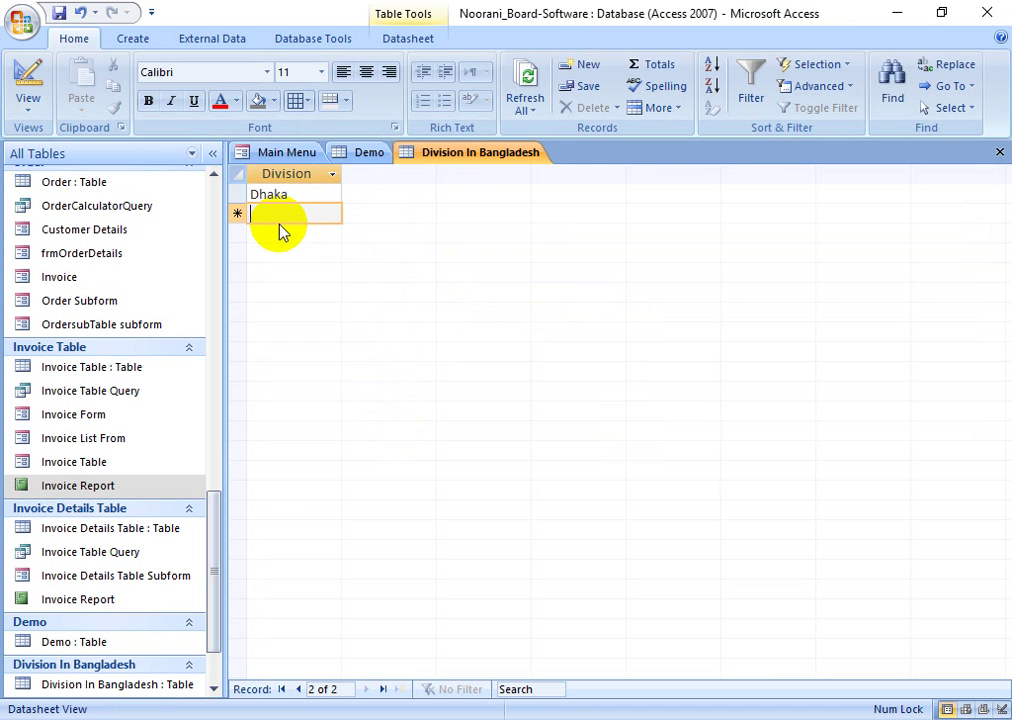
pyautogui.write('Chittagong')
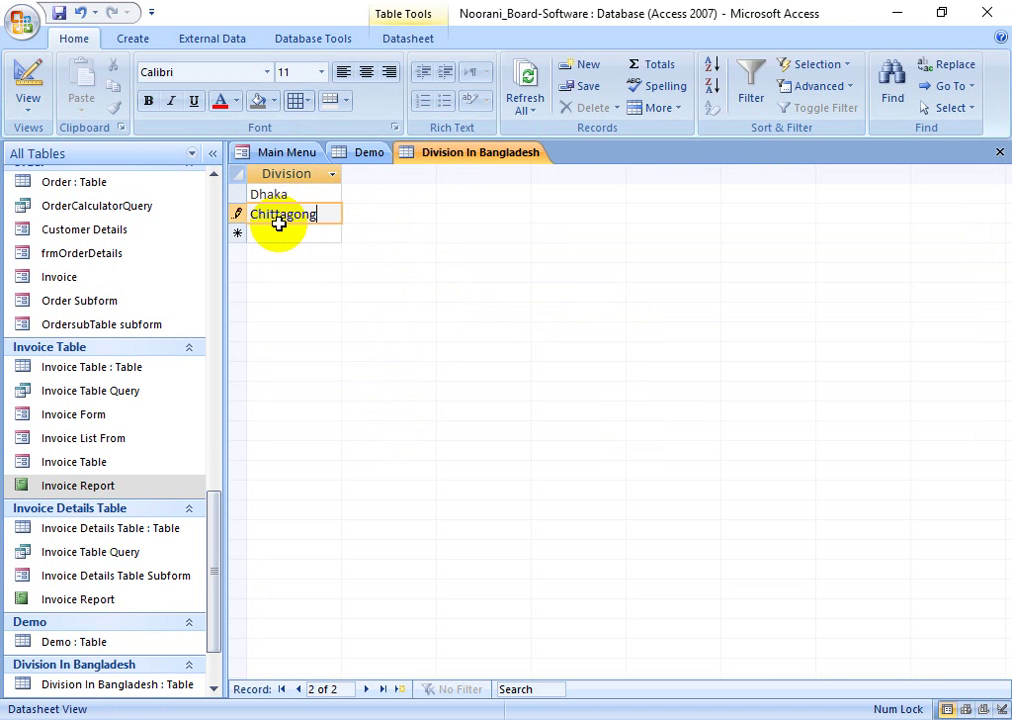
pyautogui.press('Return')
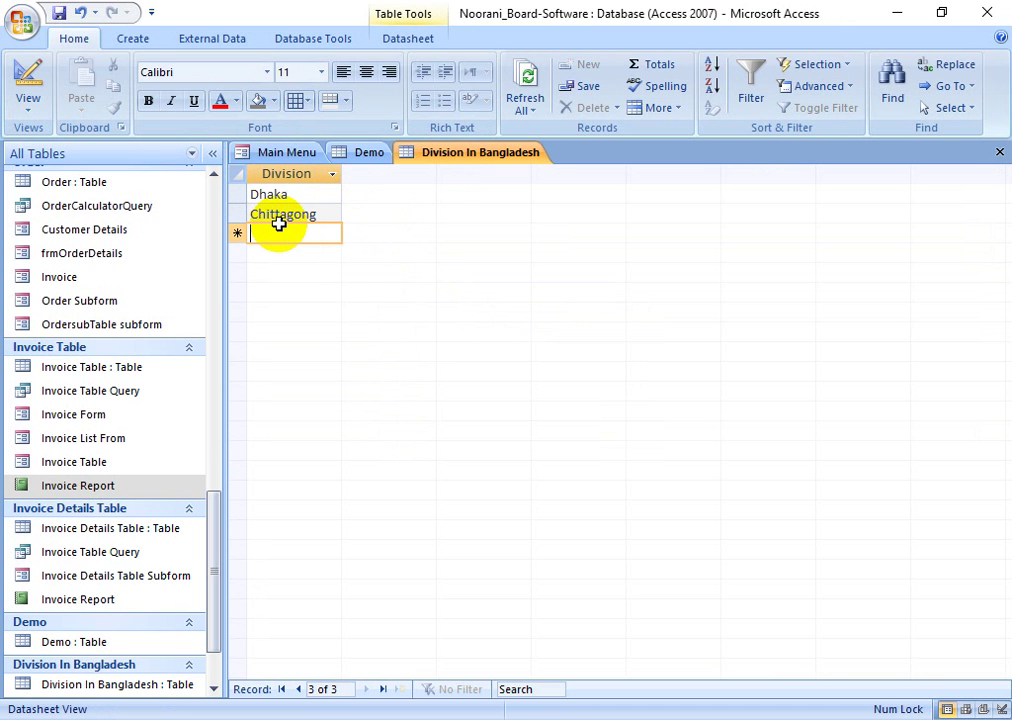
pyautogui.write('B')
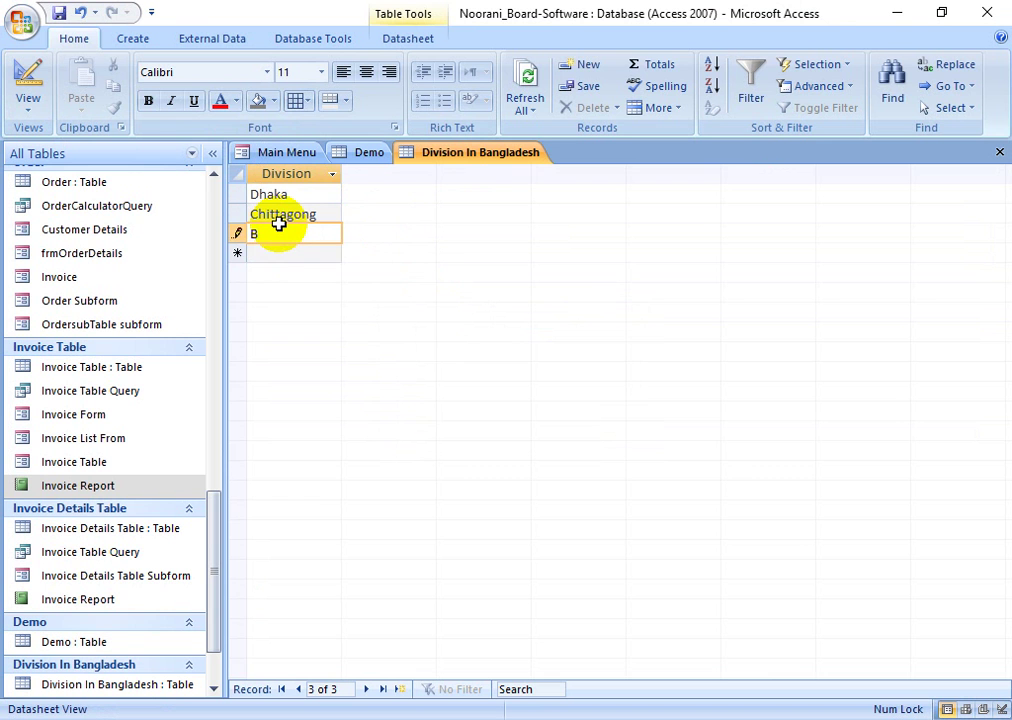
pyautogui.write('arisal')
pyautogui.press('Return')
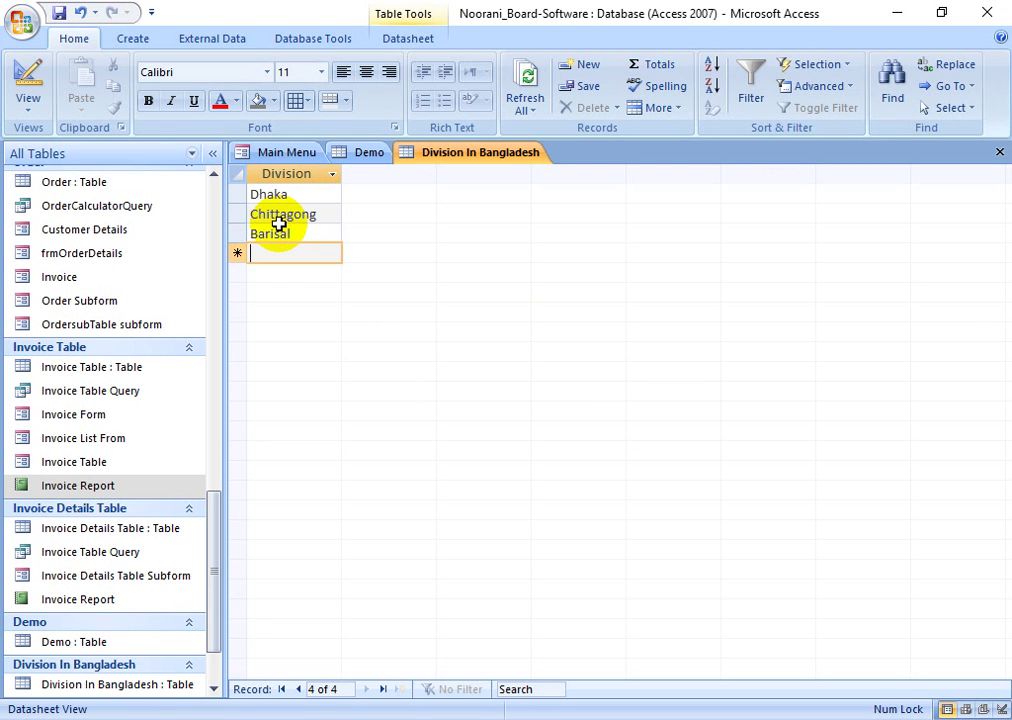
pyautogui.write('S')
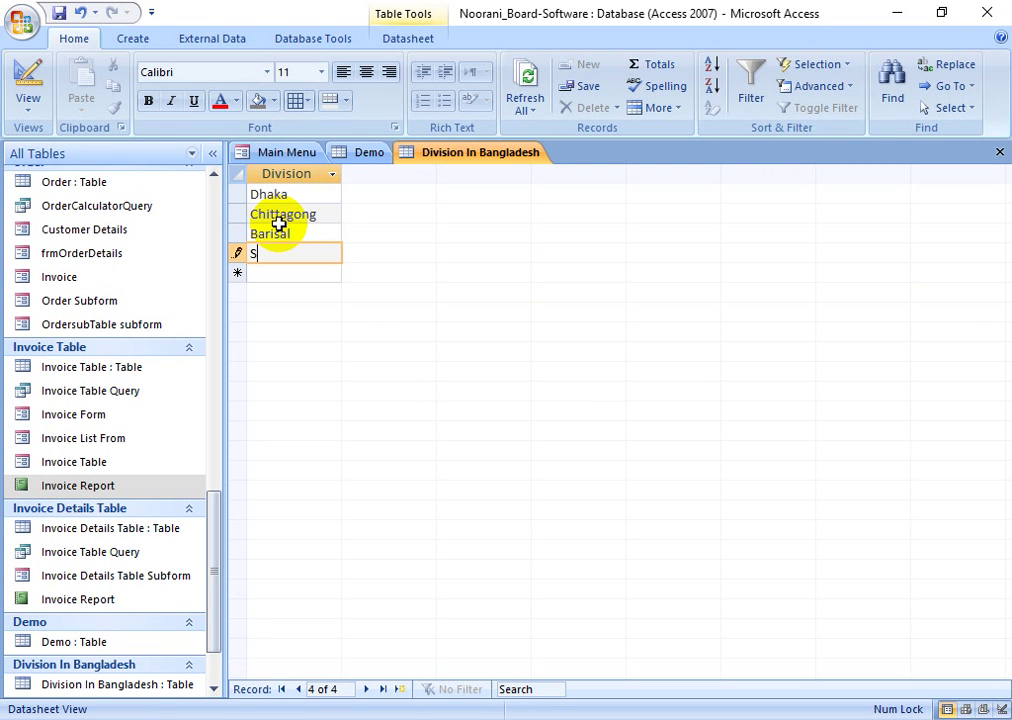
pyautogui.write('ylhet')
pyautogui.press('Return')
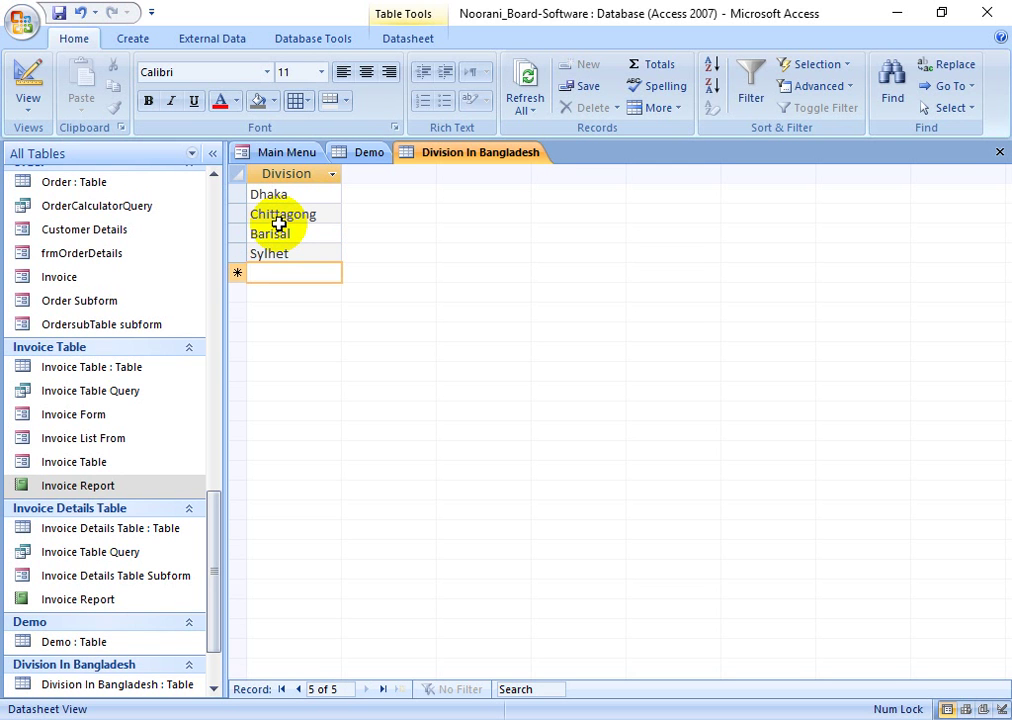
pyautogui.write('Rajshahi')
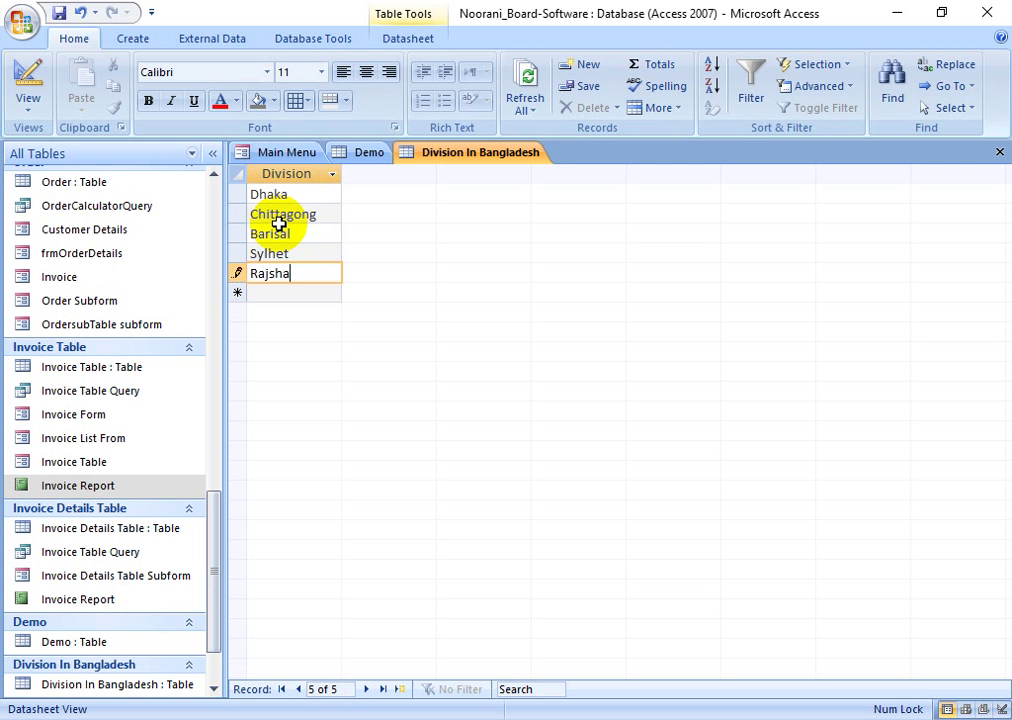
pyautogui.press('Return')
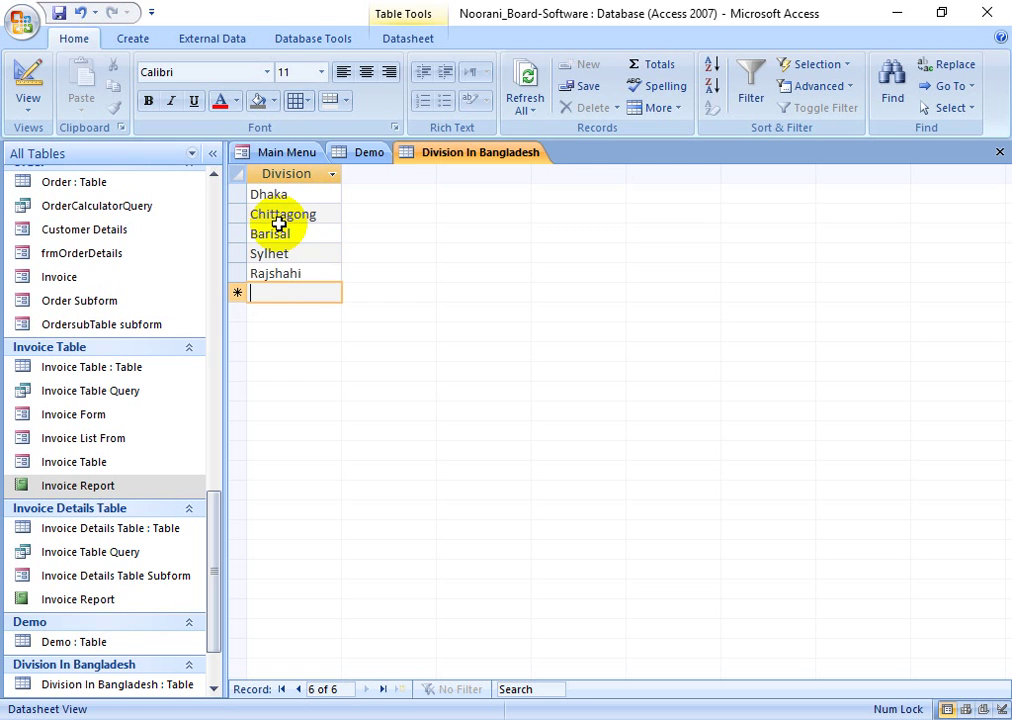
# - Add Rongpur and Moymensigh, fixing typos, then review the seven divisions
pyautogui.write('Rongpur')
pyautogui.press('Return')
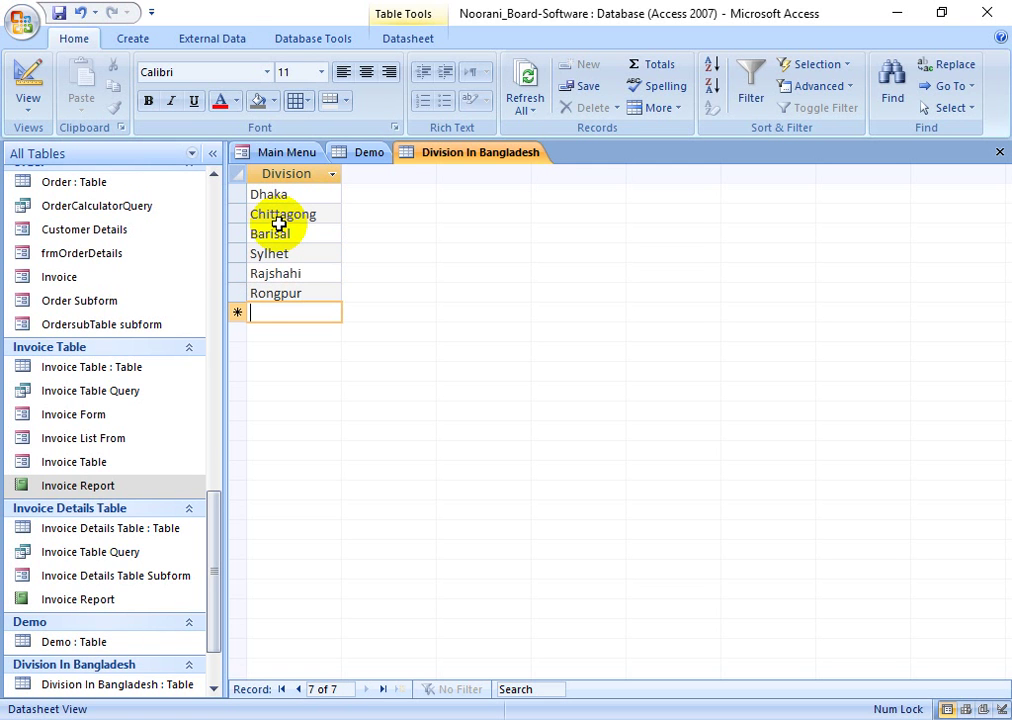
pyautogui.write('Momy')
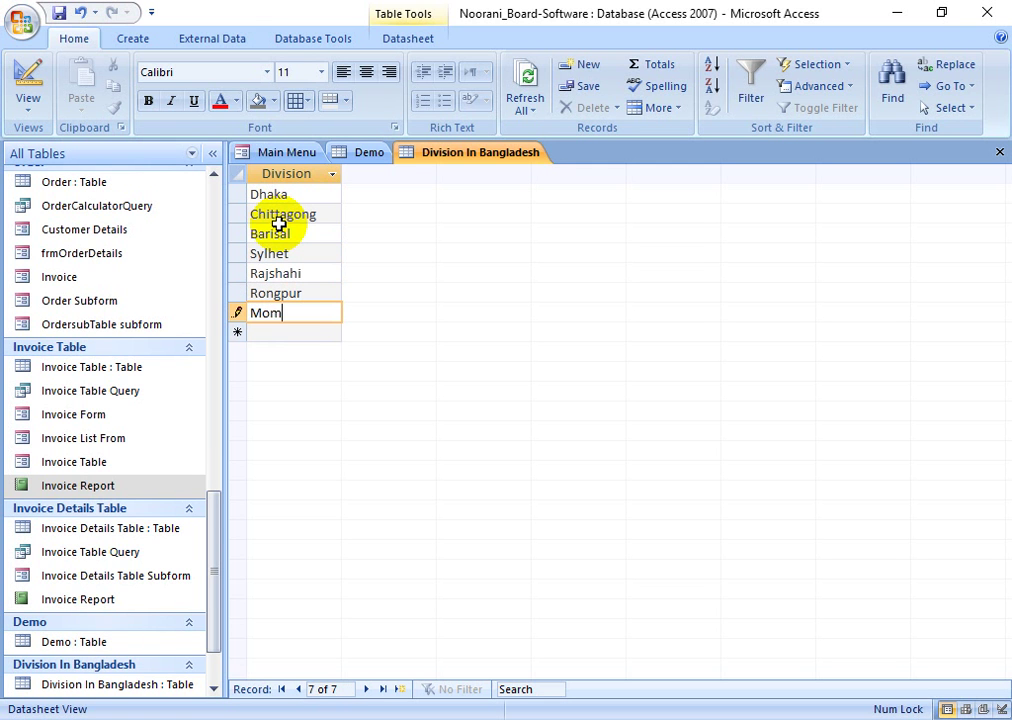
pyautogui.press('BackSpace')
pyautogui.write('ens')
pyautogui.press('BackSpace')
pyautogui.press('BackSpace')
pyautogui.press('BackSpace')
pyautogui.press('BackSpace')
pyautogui.write('ymensigh')
pyautogui.press('Return')
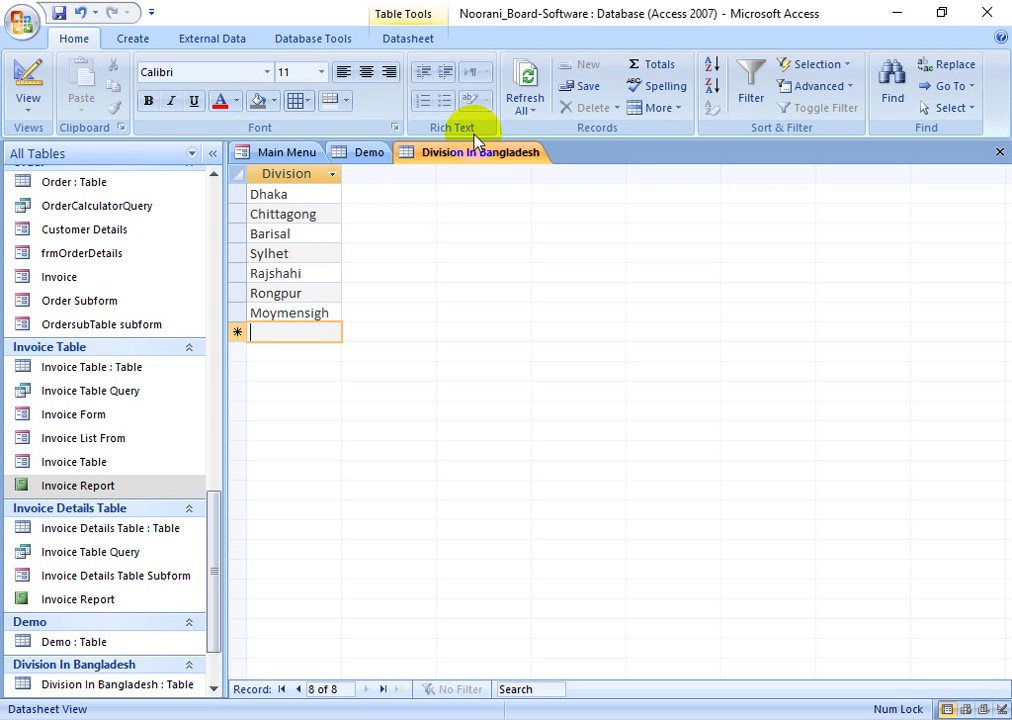
pyautogui.click(284, 196)
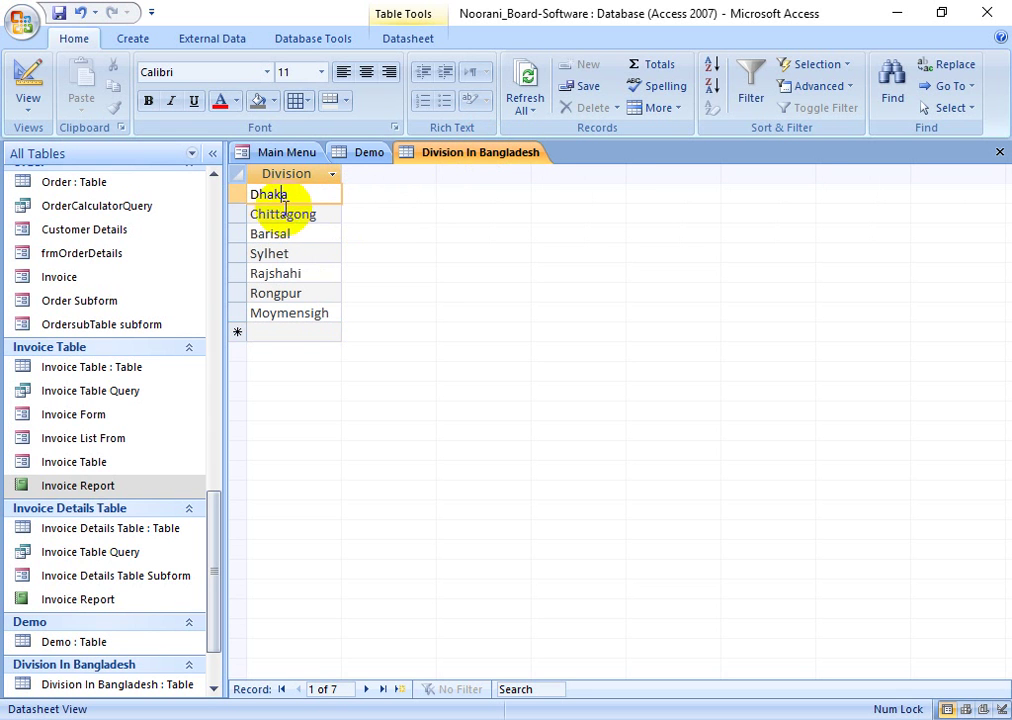
pyautogui.click(293, 315)
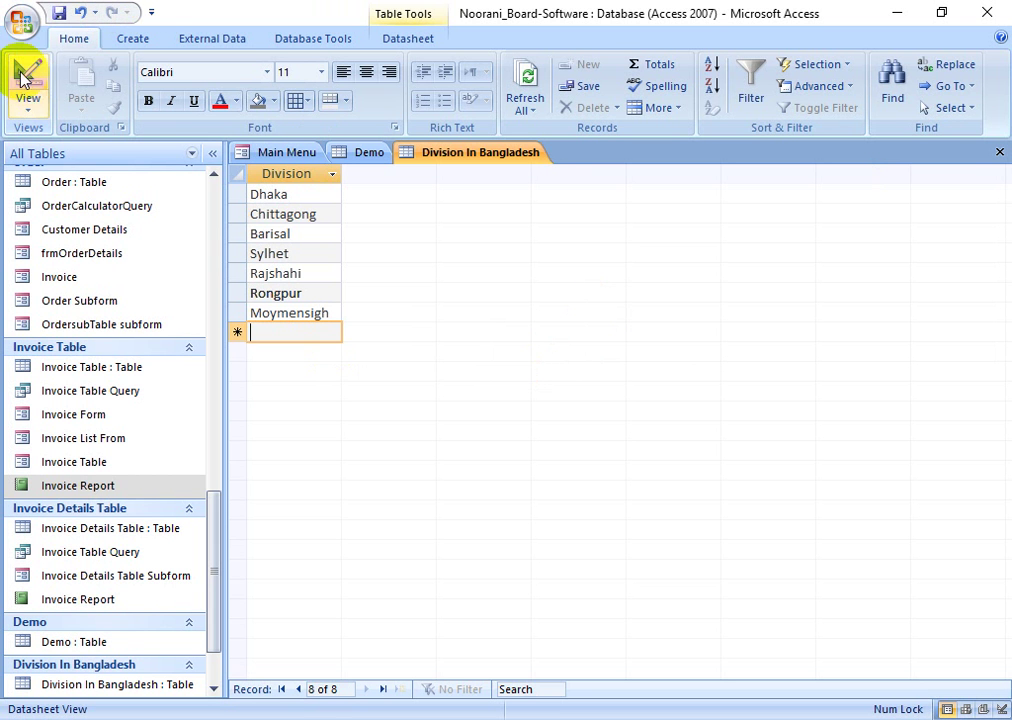
# - Close the Division In Bangladesh tab, add a Division field below DemoName, and choose Lookup Wizard
pyautogui.click(999, 152)
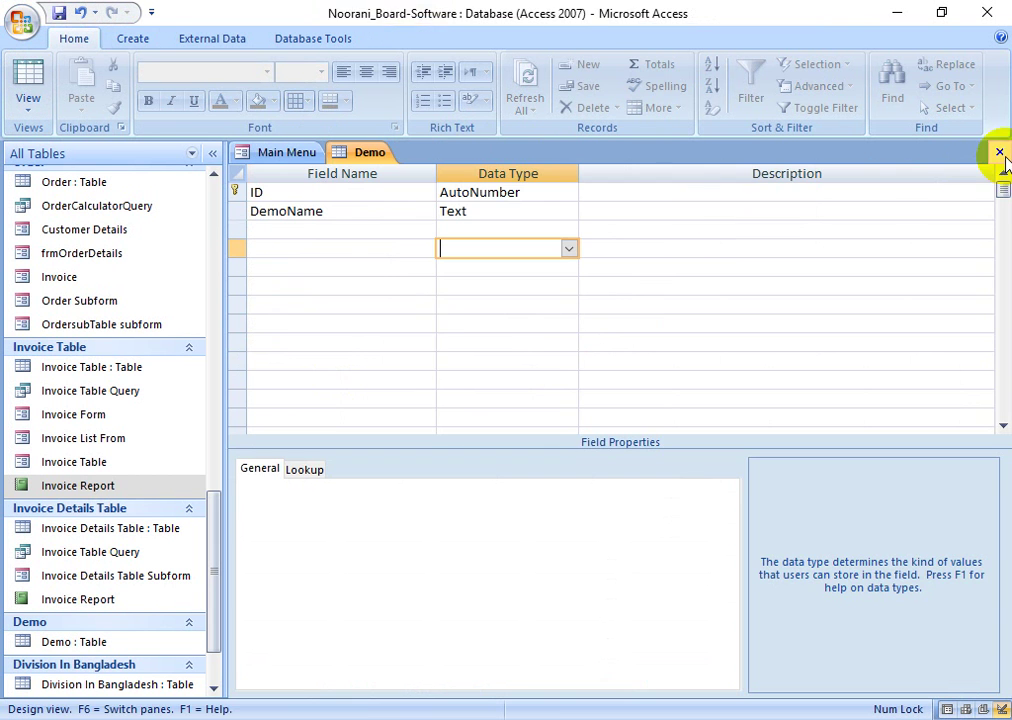
pyautogui.click(481, 214)
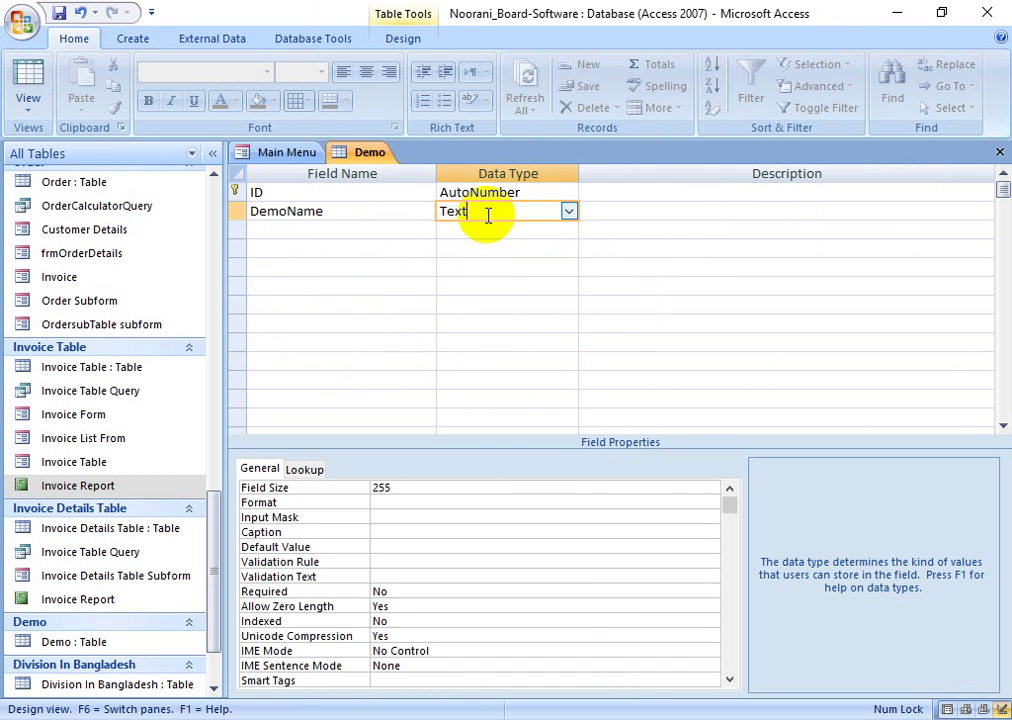
pyautogui.click(330, 233)
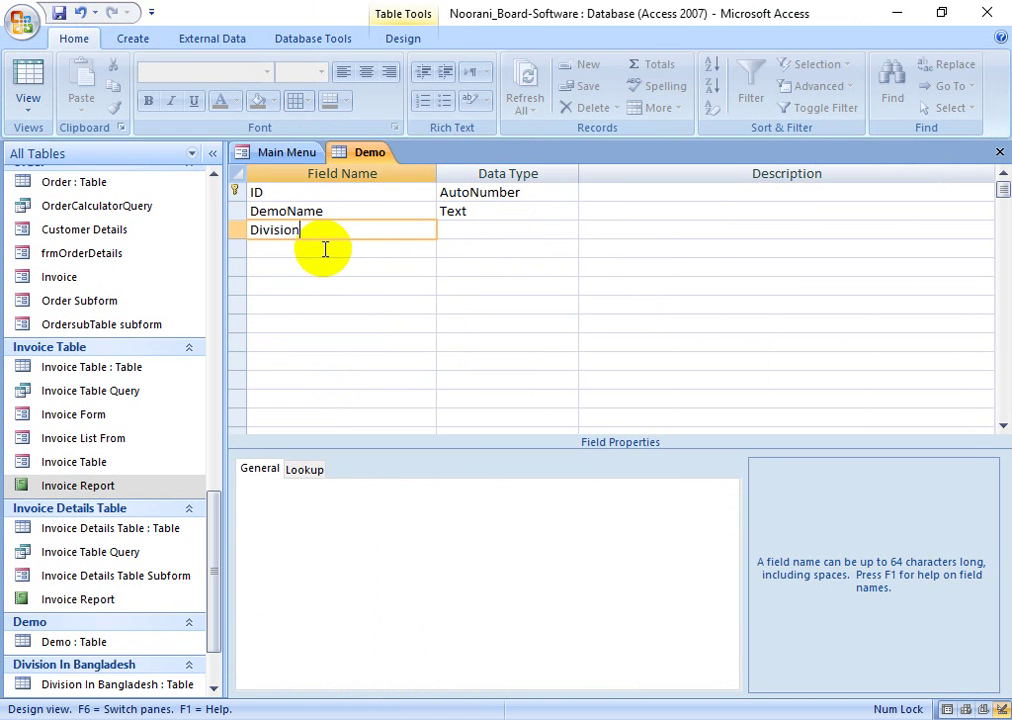
pyautogui.press('Tab')
pyautogui.click(580, 234)
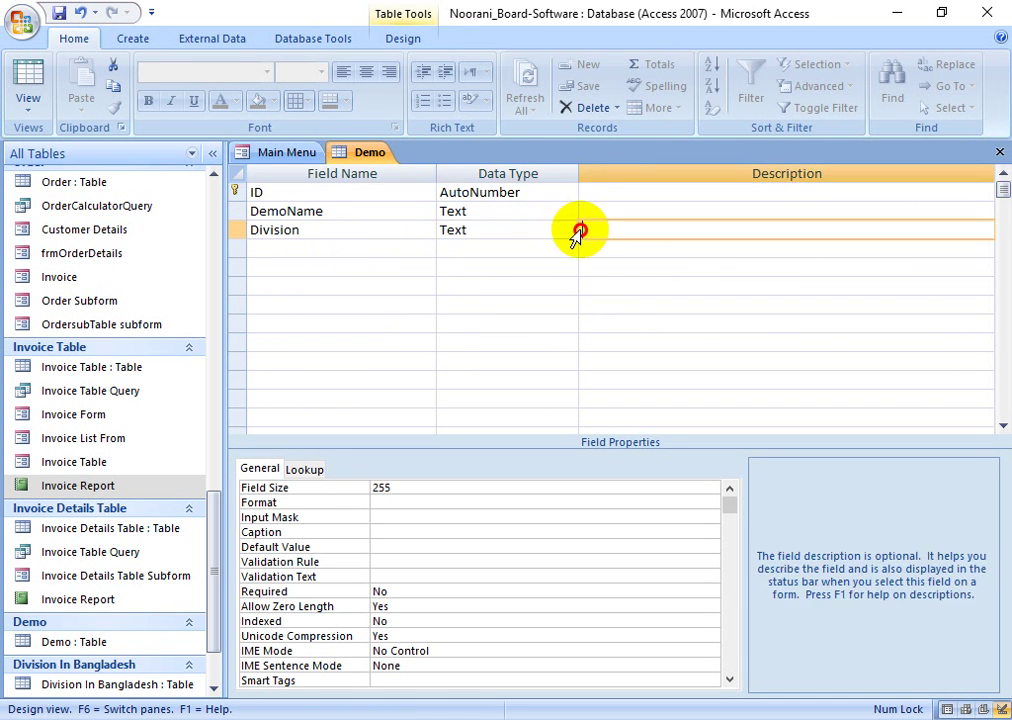
pyautogui.click(557, 235)
pyautogui.click(567, 231)
pyautogui.click(520, 436)
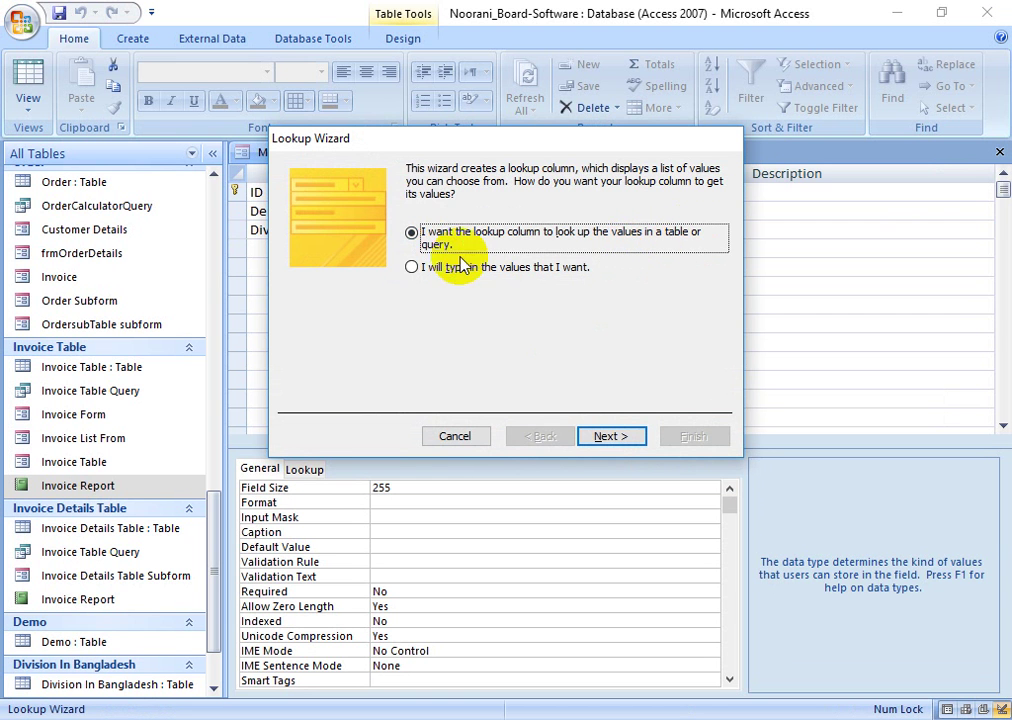
# - Have the Lookup Wizard take values from the Division In Bangladesh table
pyautogui.click(603, 437)
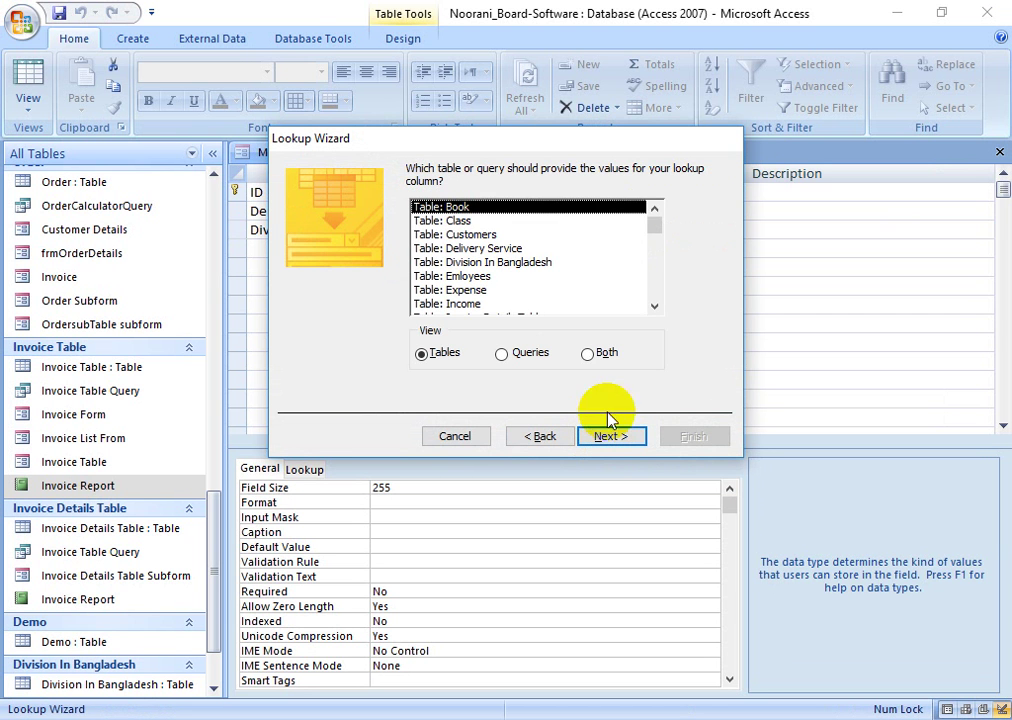
pyautogui.moveTo(652, 234); pyautogui.dragTo(653, 300)
pyautogui.click(474, 304)
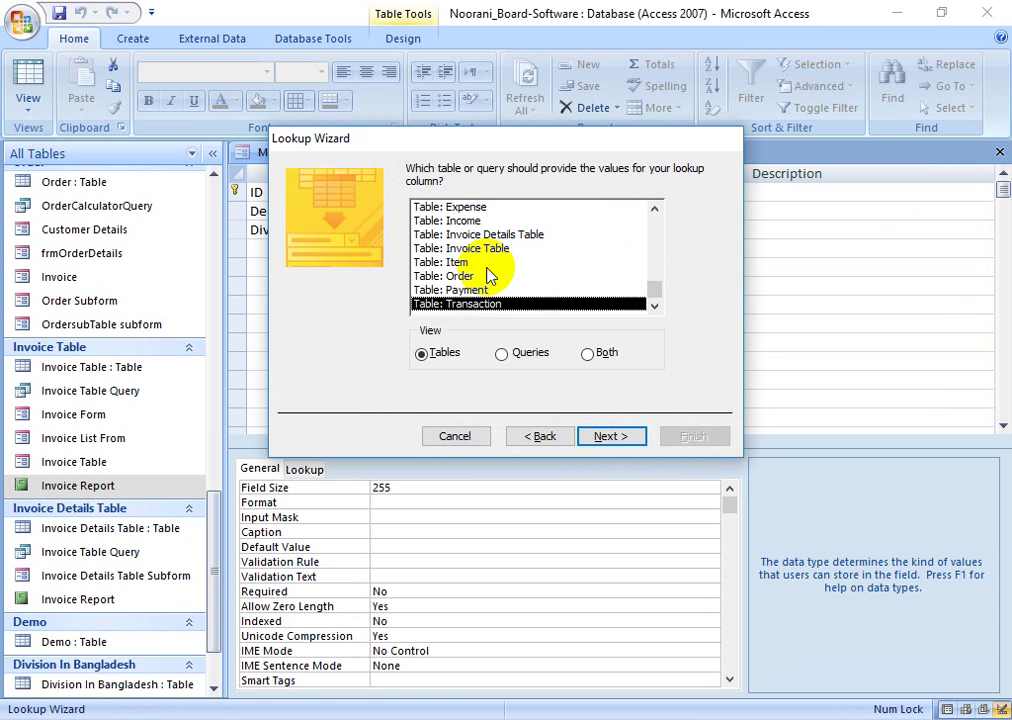
pyautogui.scroll(1, 490, 275)
pyautogui.scroll(3, 485, 257)
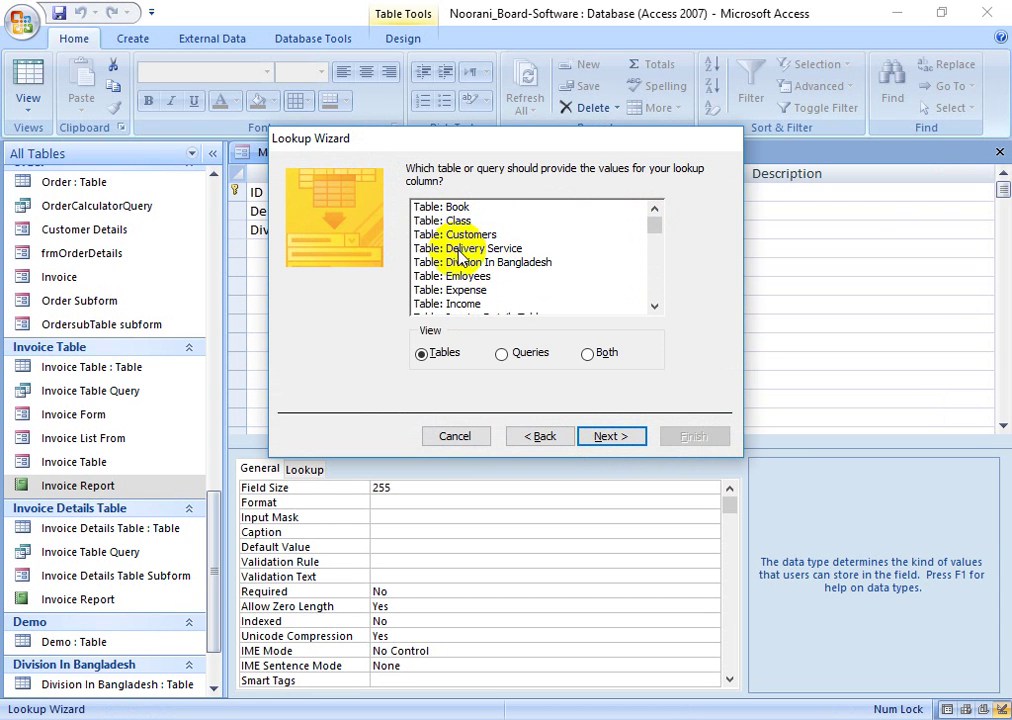
pyautogui.click(455, 263)
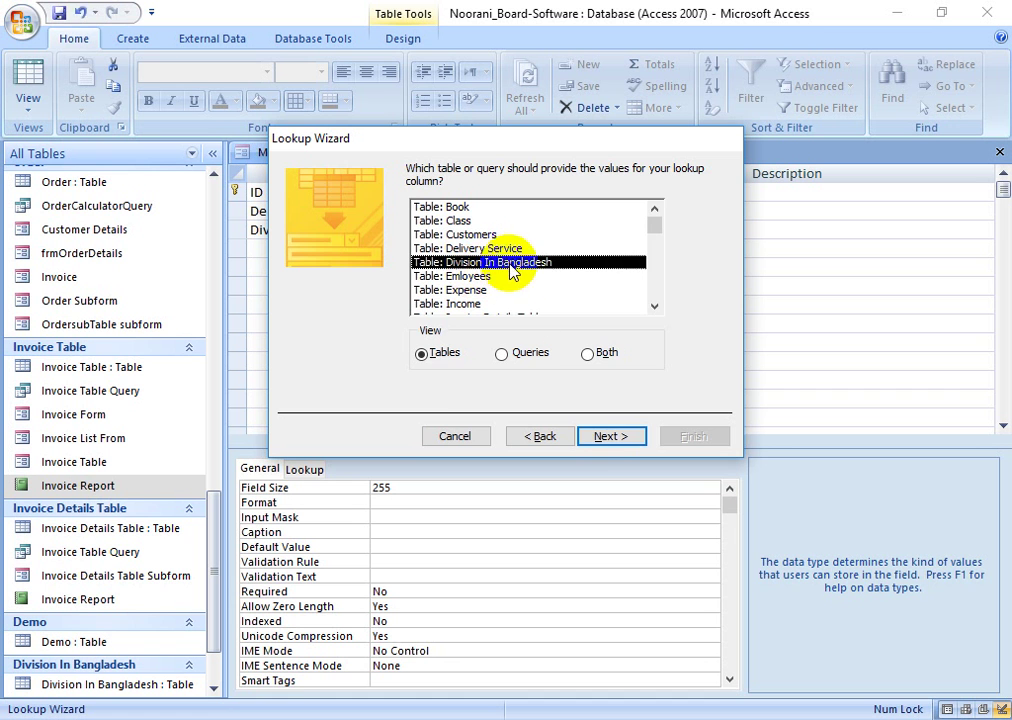
pyautogui.click(598, 439)
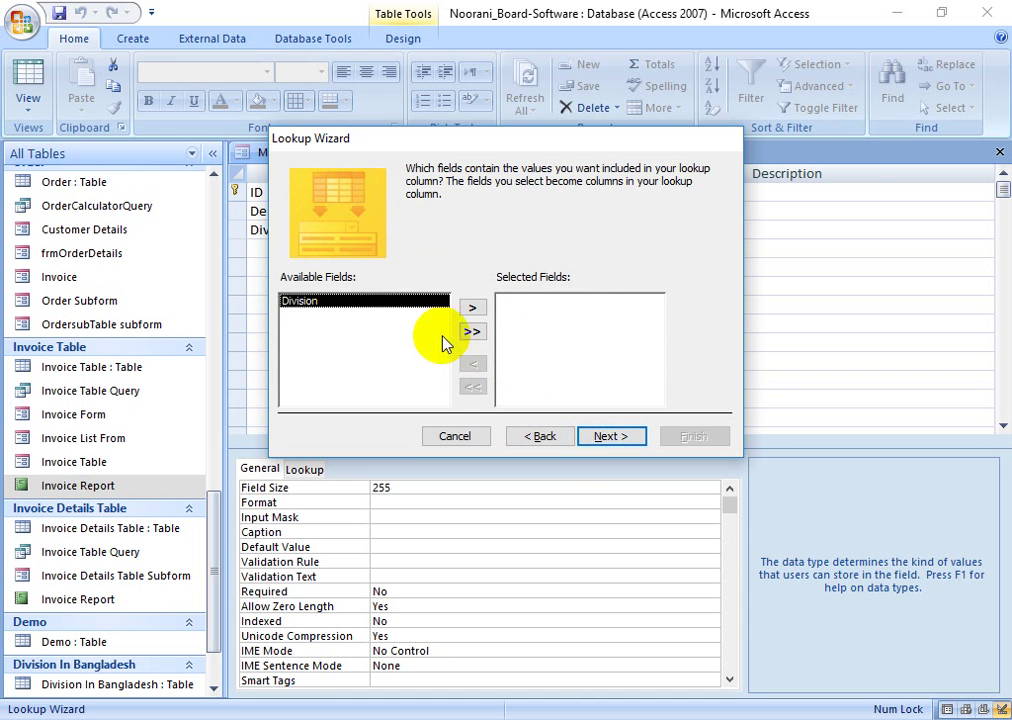
# - Include the Division field, sort ascending by Division, finish the wizard and save Demo
pyautogui.click(472, 310)
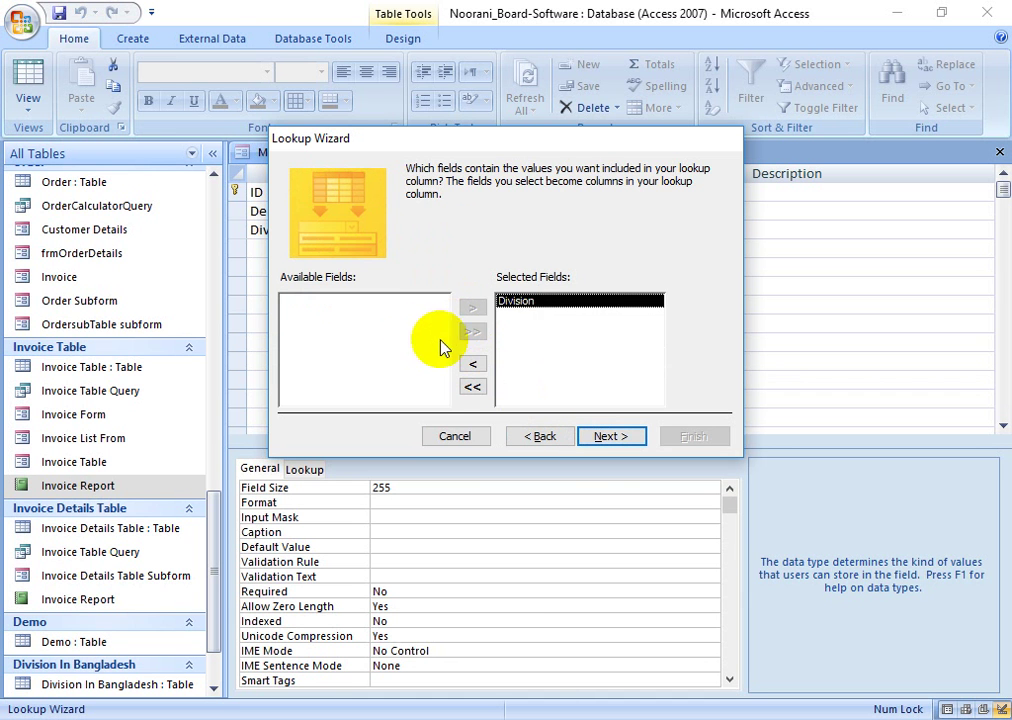
pyautogui.click(605, 438)
pyautogui.click(425, 232)
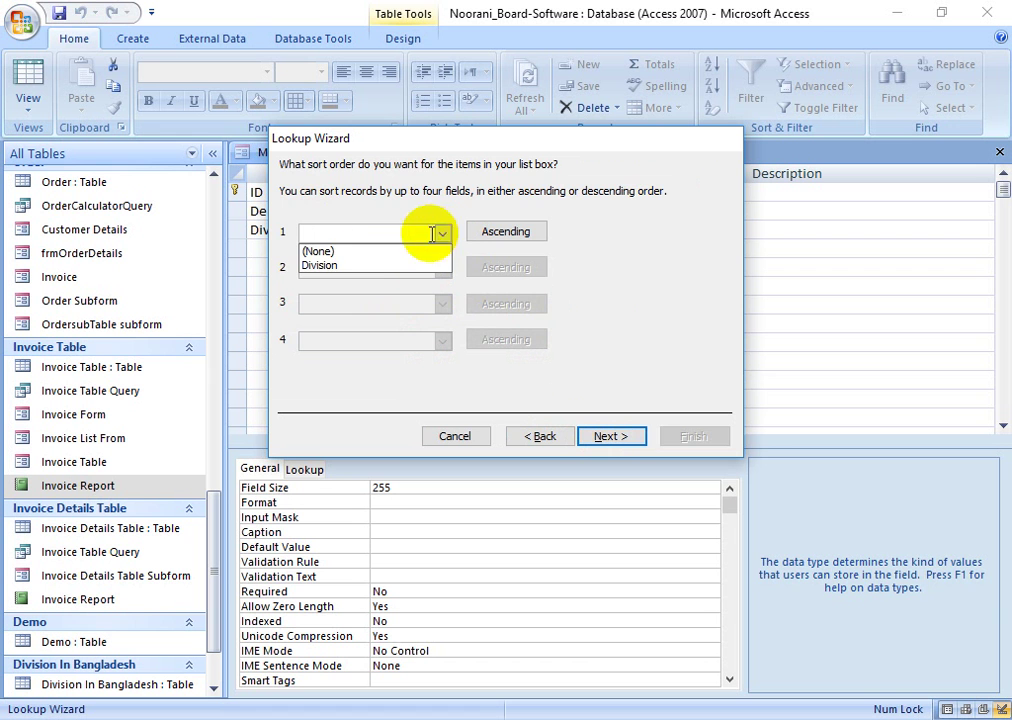
pyautogui.click(362, 268)
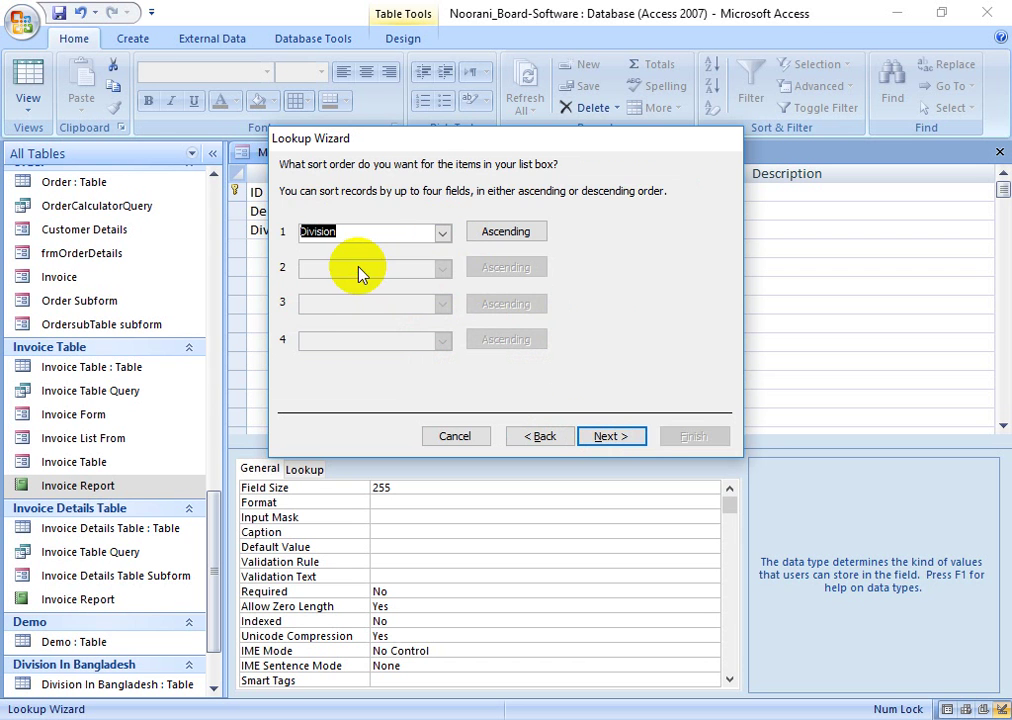
pyautogui.click(601, 436)
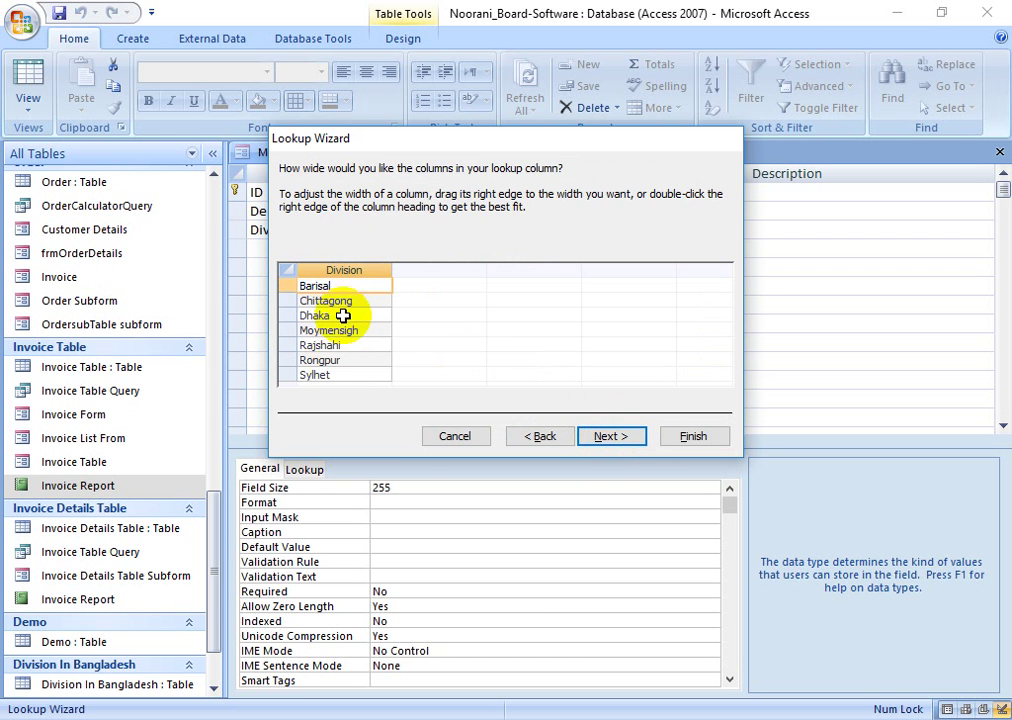
pyautogui.click(610, 436)
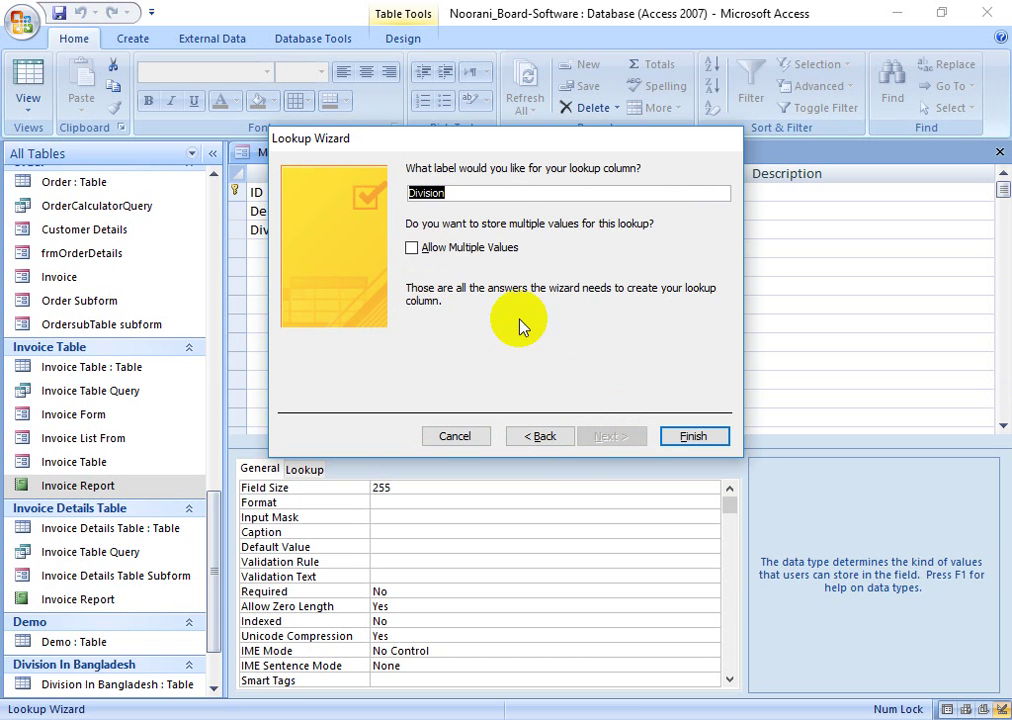
pyautogui.click(697, 437)
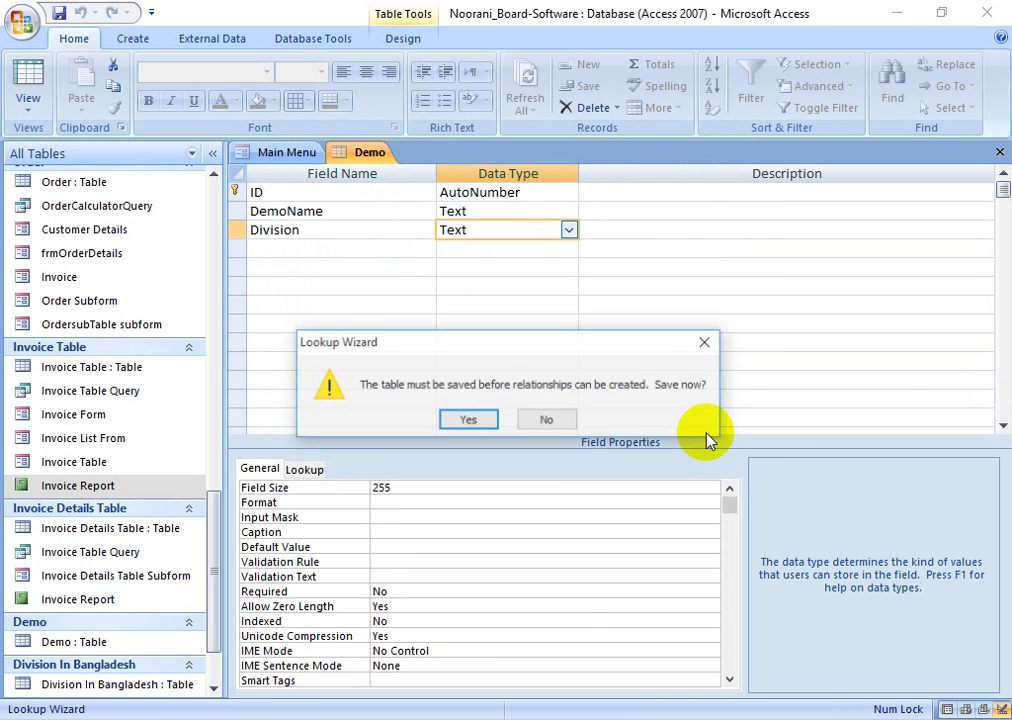
pyautogui.click(469, 418)
pyautogui.click(334, 267)
pyautogui.click(368, 248)
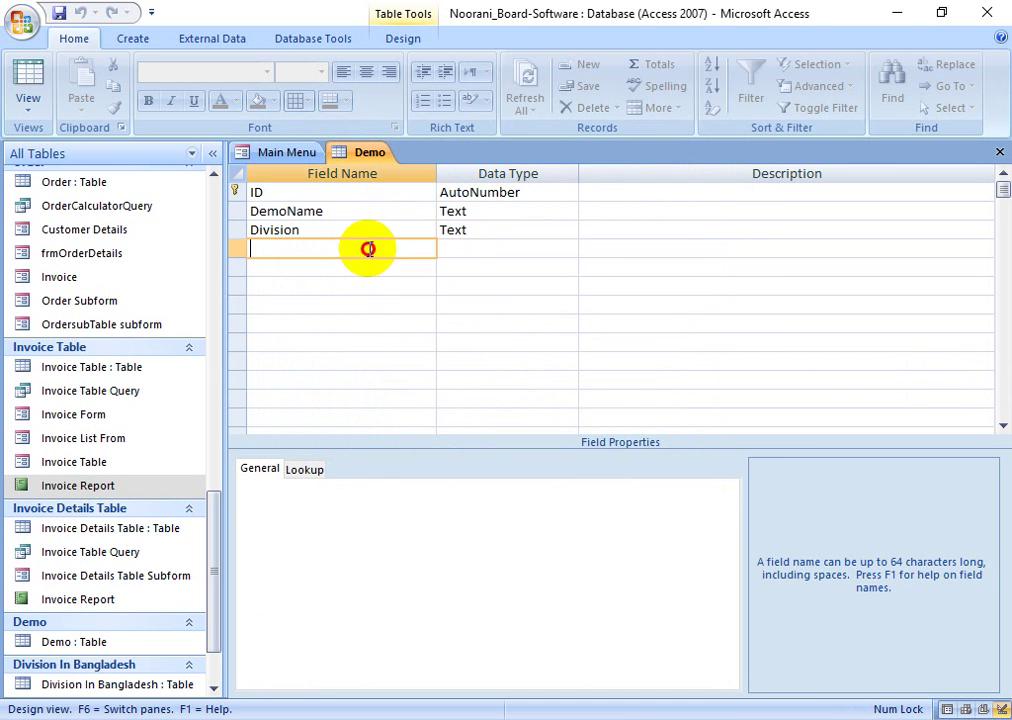
# - Open the Relationships window from the Database Tools tab
pyautogui.click(455, 236)
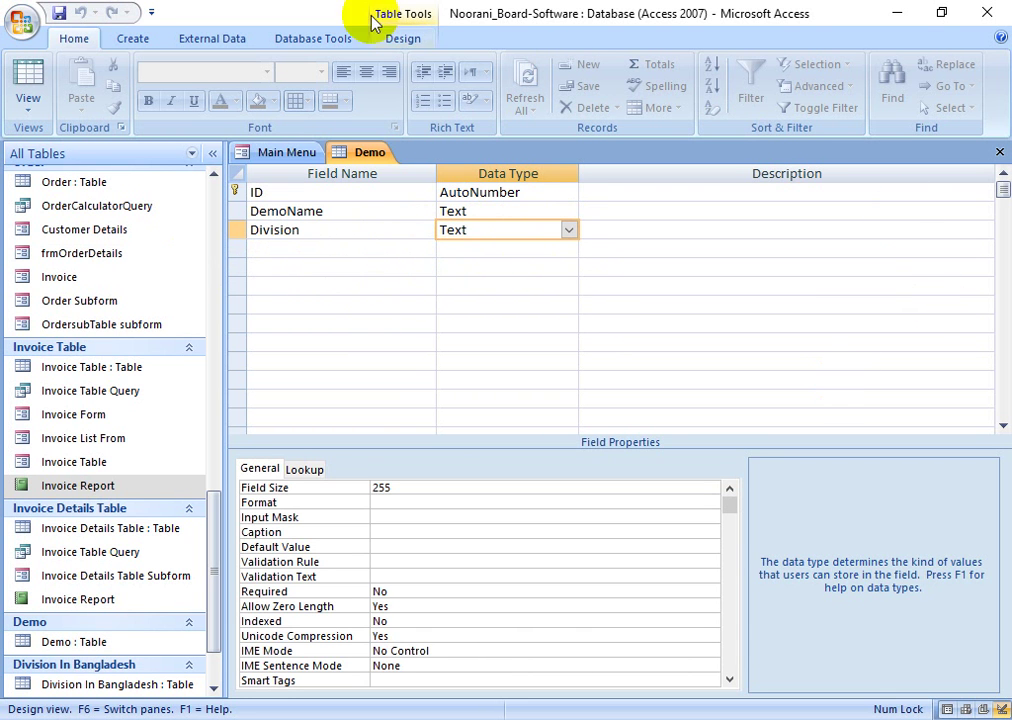
pyautogui.click(333, 42)
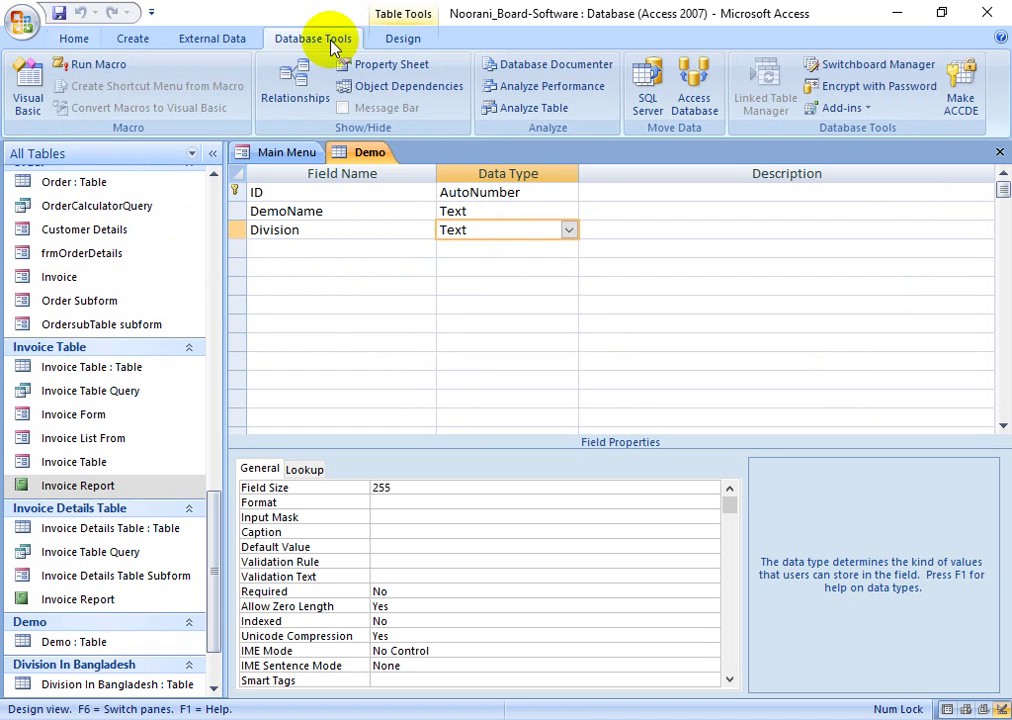
pyautogui.click(292, 92)
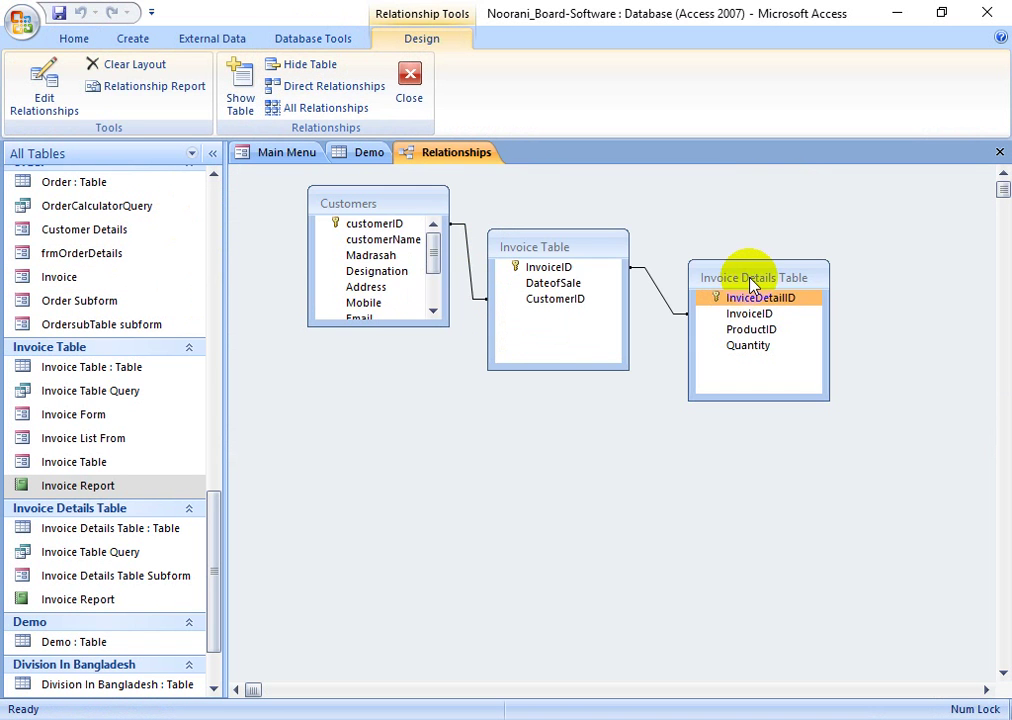
# - Add the Division In Bangladesh and Demo tables to the relationships layout
pyautogui.rightClick(268, 350)
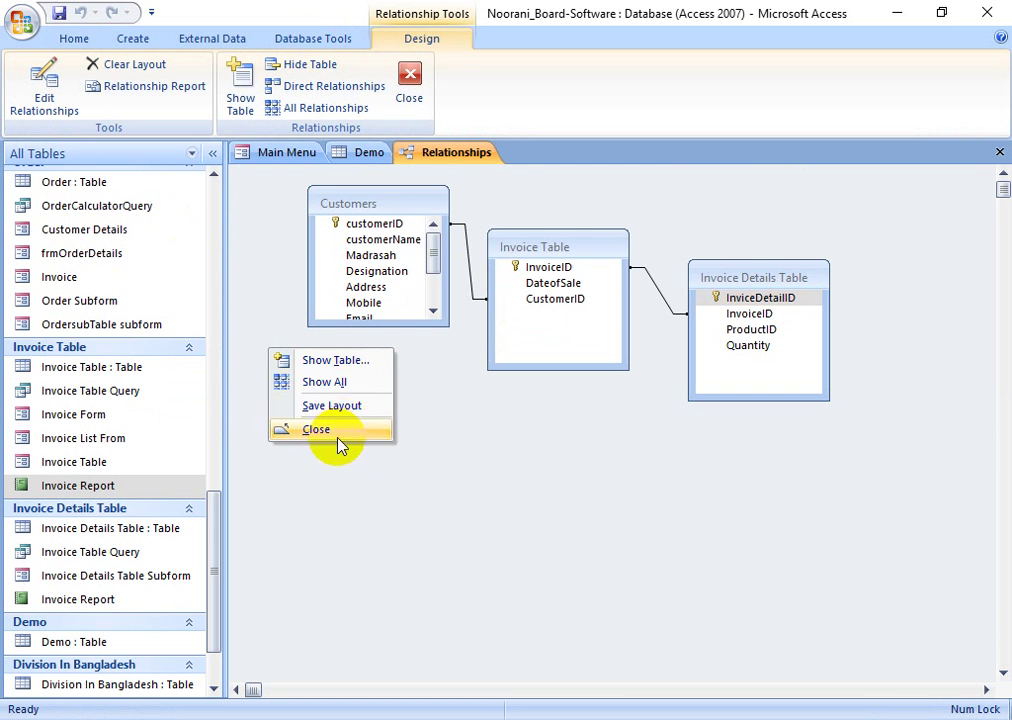
pyautogui.click(350, 362)
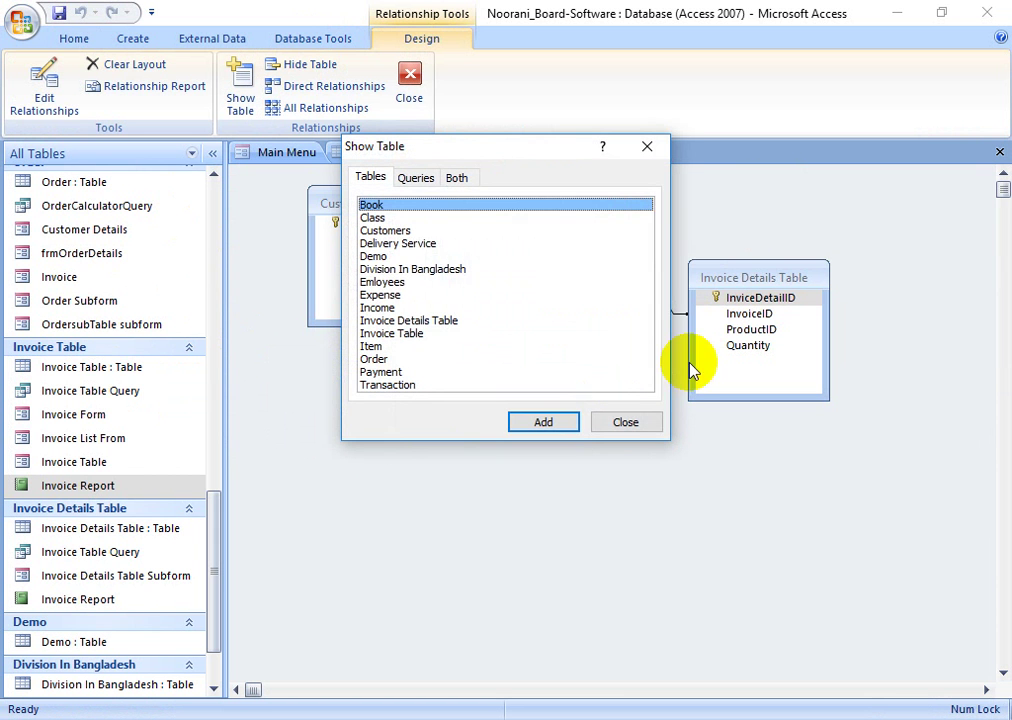
pyautogui.doubleClick(422, 276)
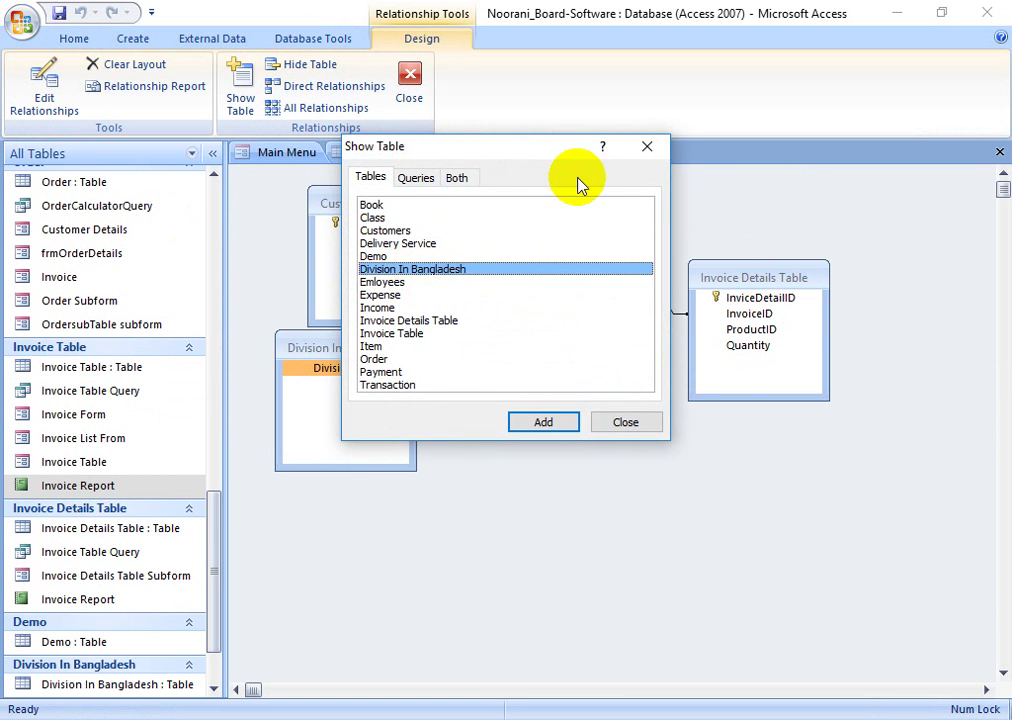
pyautogui.moveTo(553, 155); pyautogui.dragTo(697, 180)
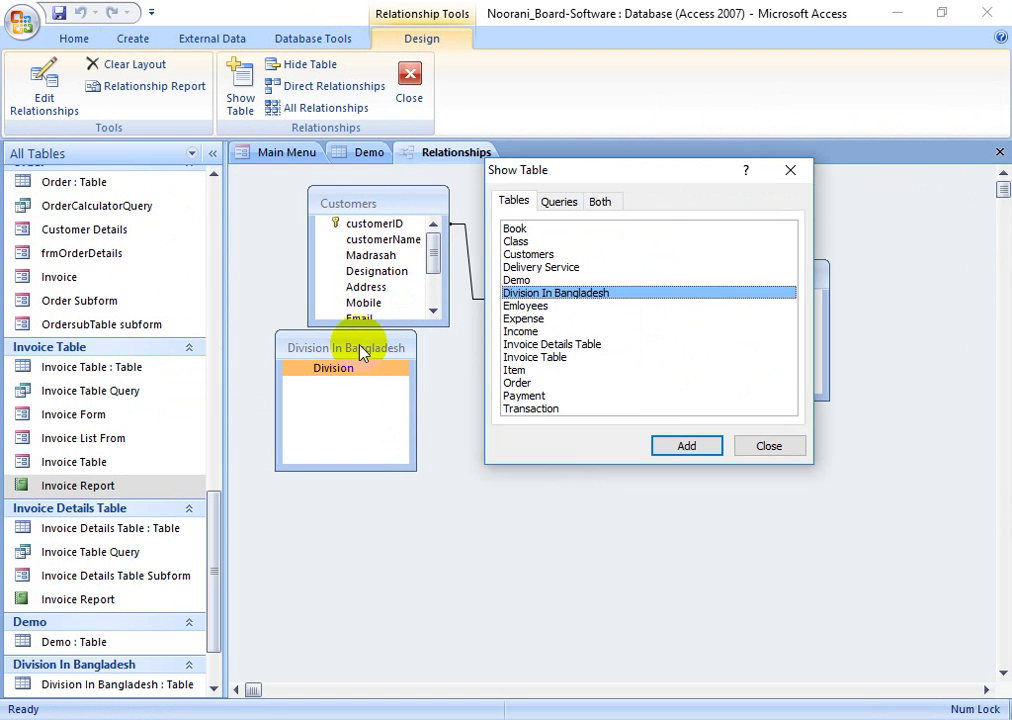
pyautogui.click(560, 332)
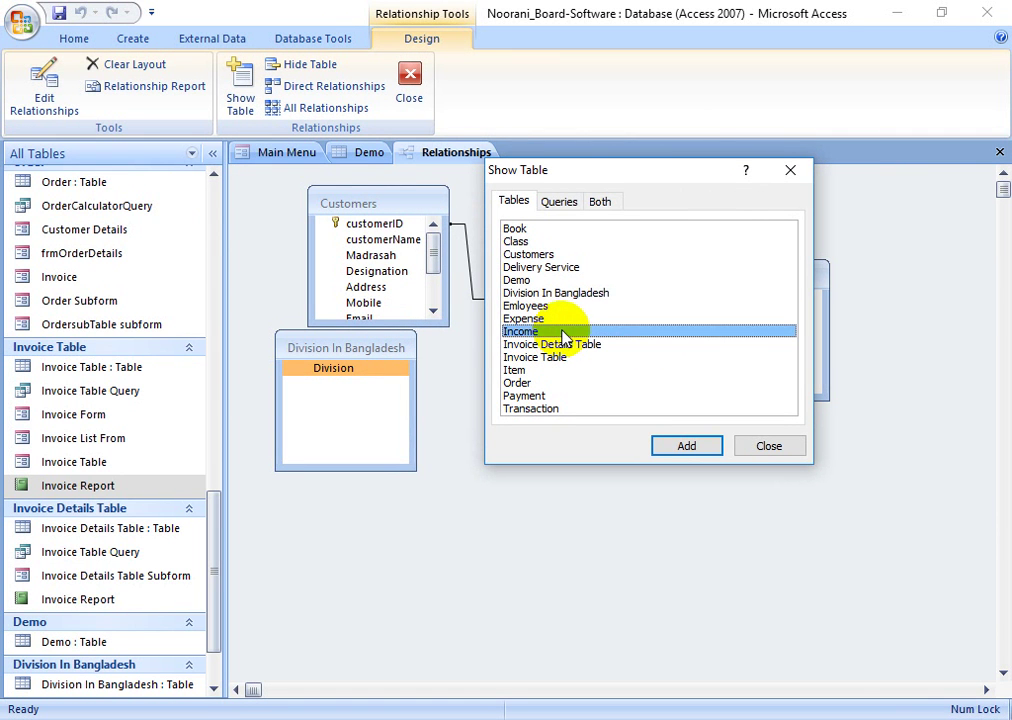
pyautogui.click(567, 293)
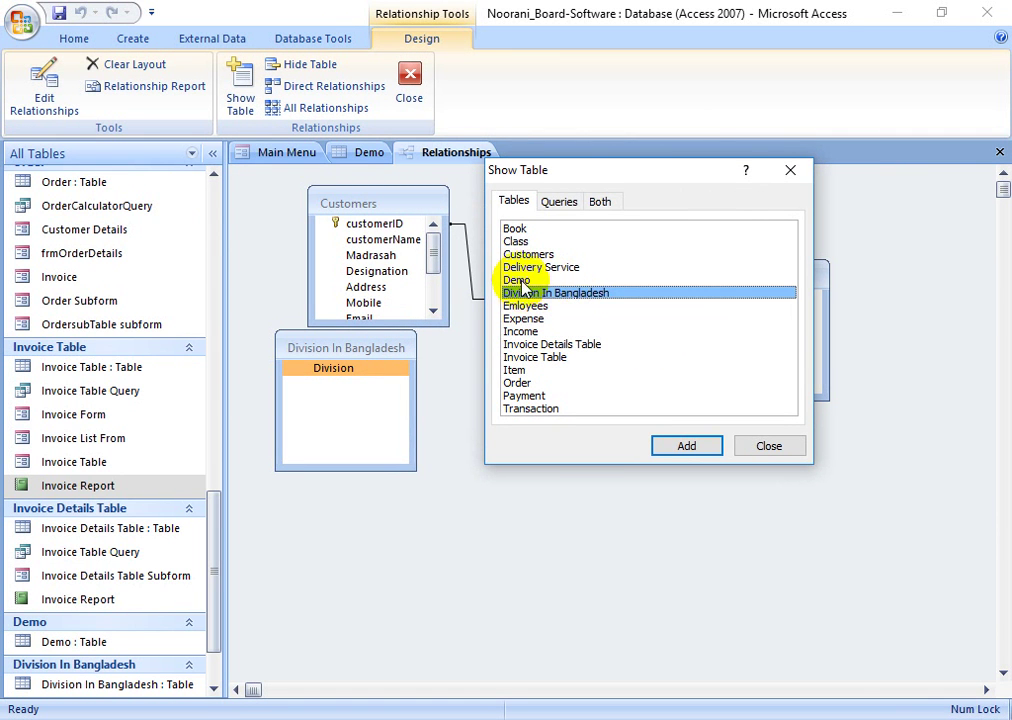
pyautogui.doubleClick(518, 280)
pyautogui.click(790, 171)
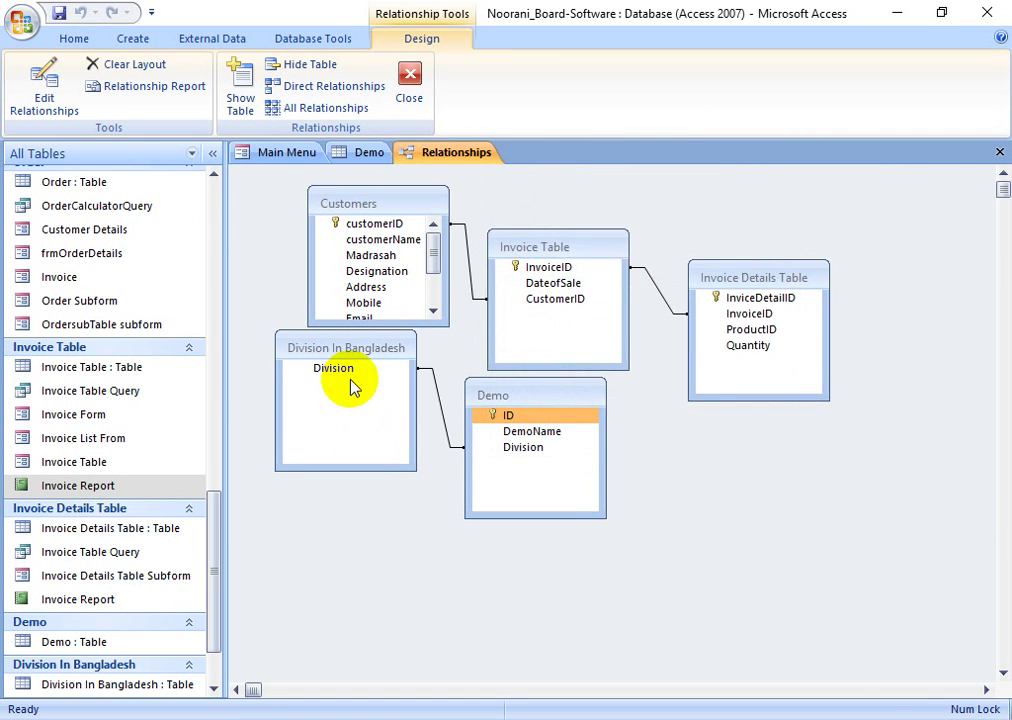
# - Reposition both tables, then close the layout and save it
pyautogui.moveTo(345, 353); pyautogui.dragTo(323, 397)
pyautogui.moveTo(522, 395); pyautogui.dragTo(525, 421)
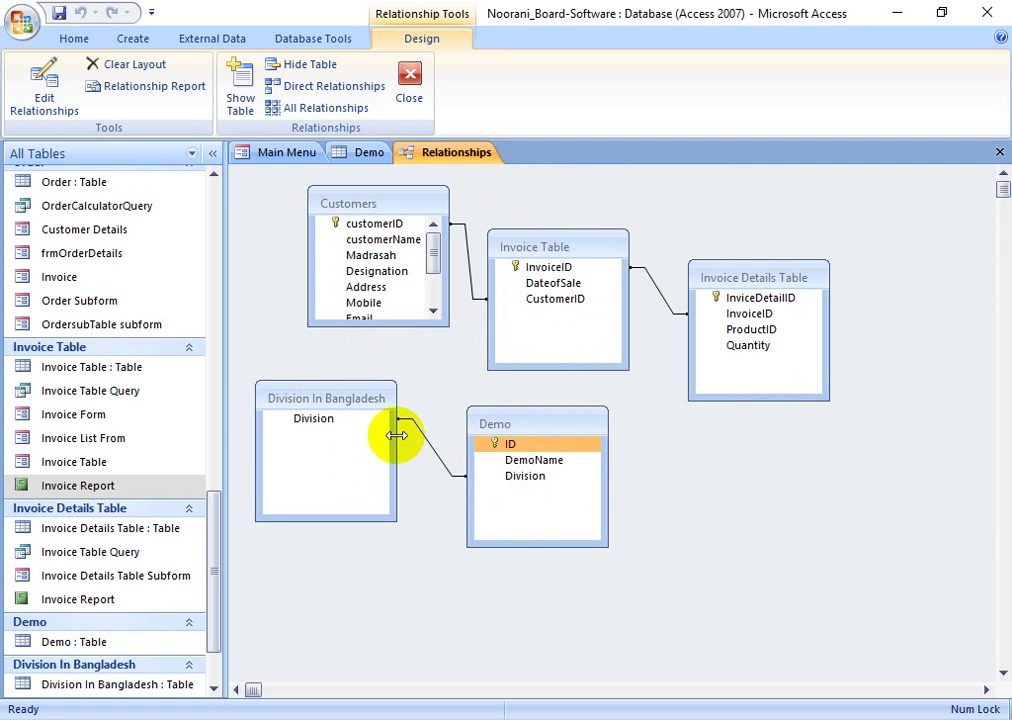
pyautogui.click(409, 82)
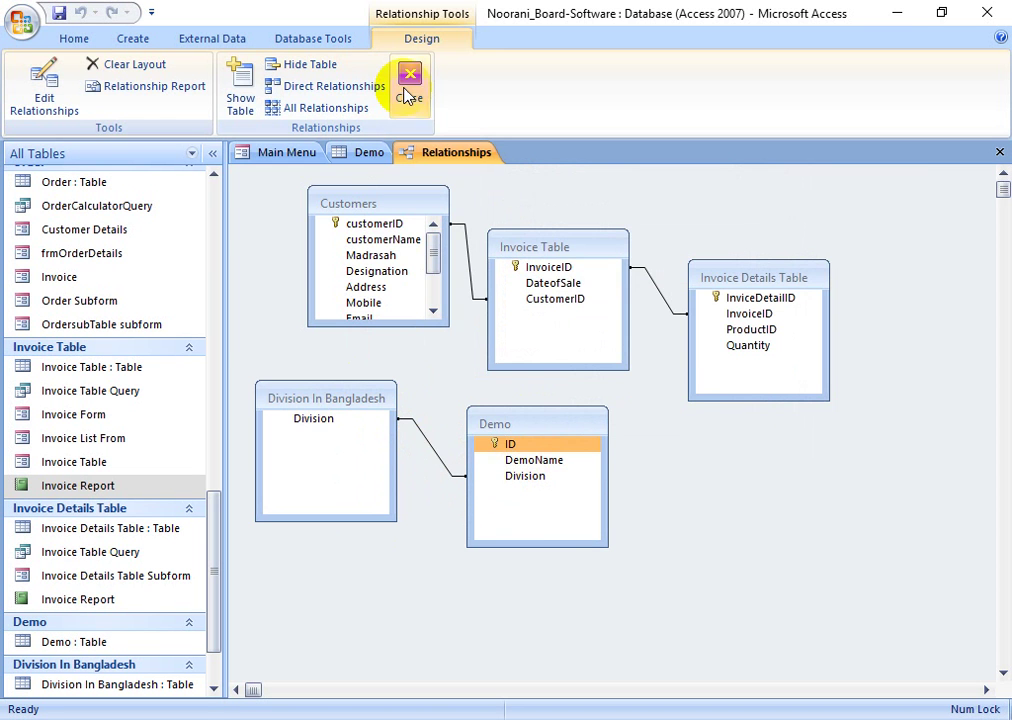
pyautogui.click(429, 420)
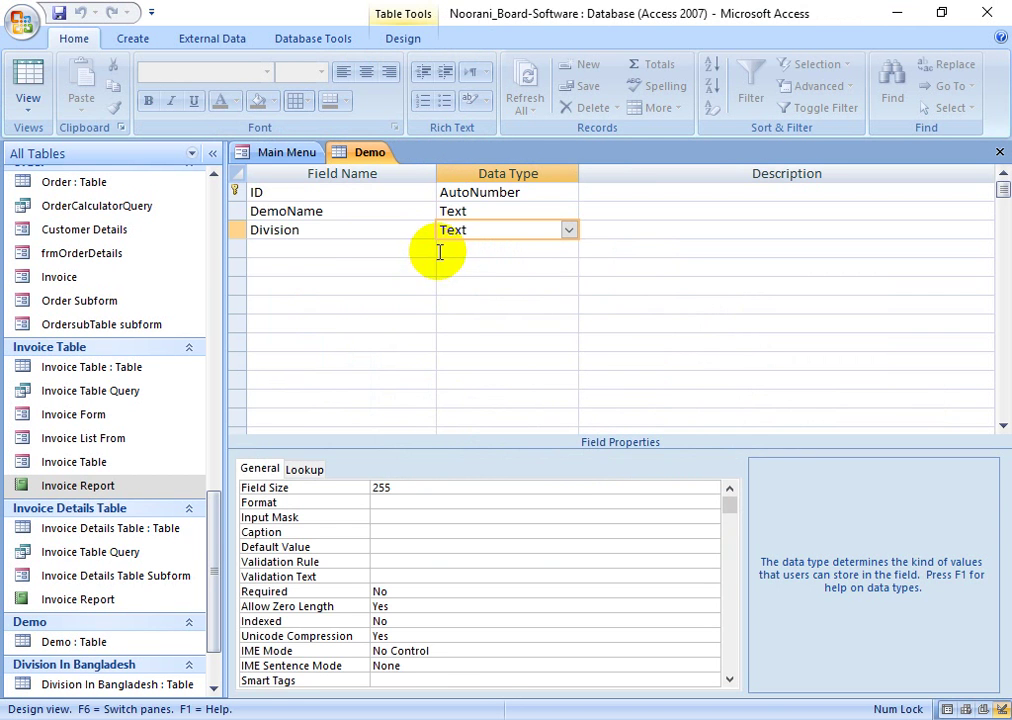
# - Switch Demo to Datasheet view and check record 1's Division drop-down list
pyautogui.click(26, 70)
pyautogui.click(400, 214)
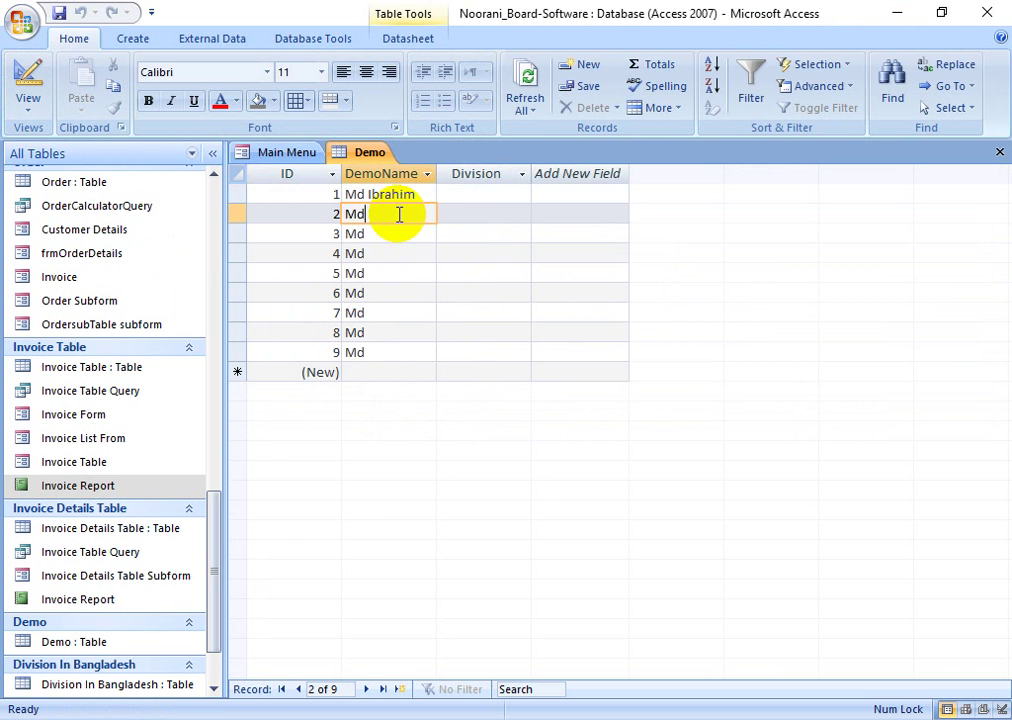
pyautogui.click(464, 194)
pyautogui.click(521, 196)
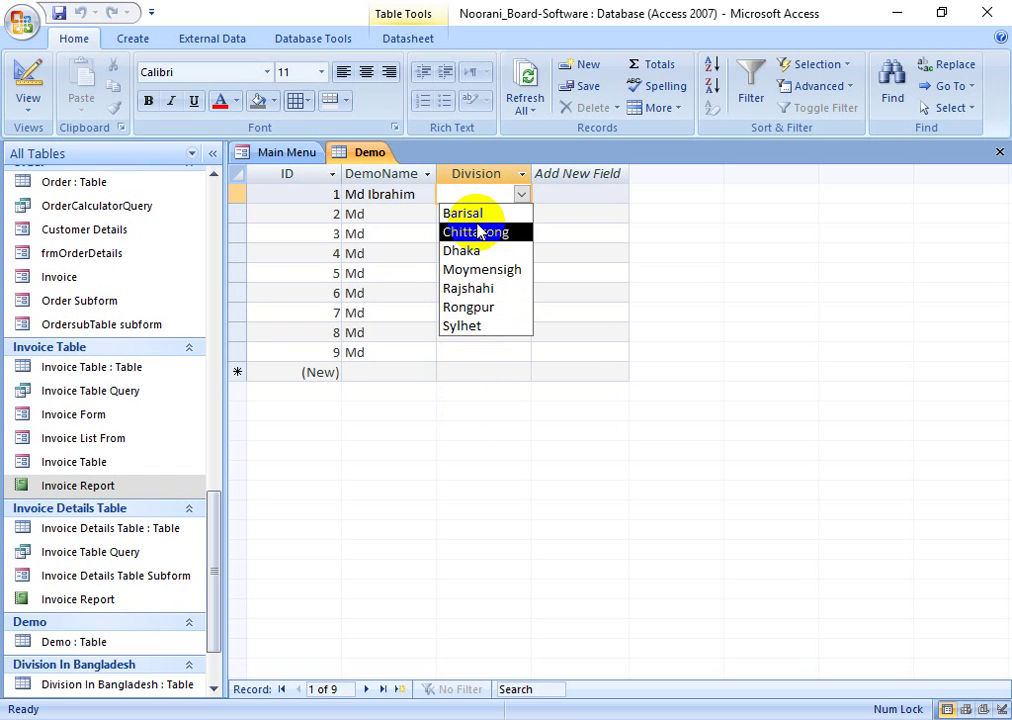
pyautogui.click(486, 370)
# - Check the Division drop-down lists again in records 3 and 1
pyautogui.click(500, 237)
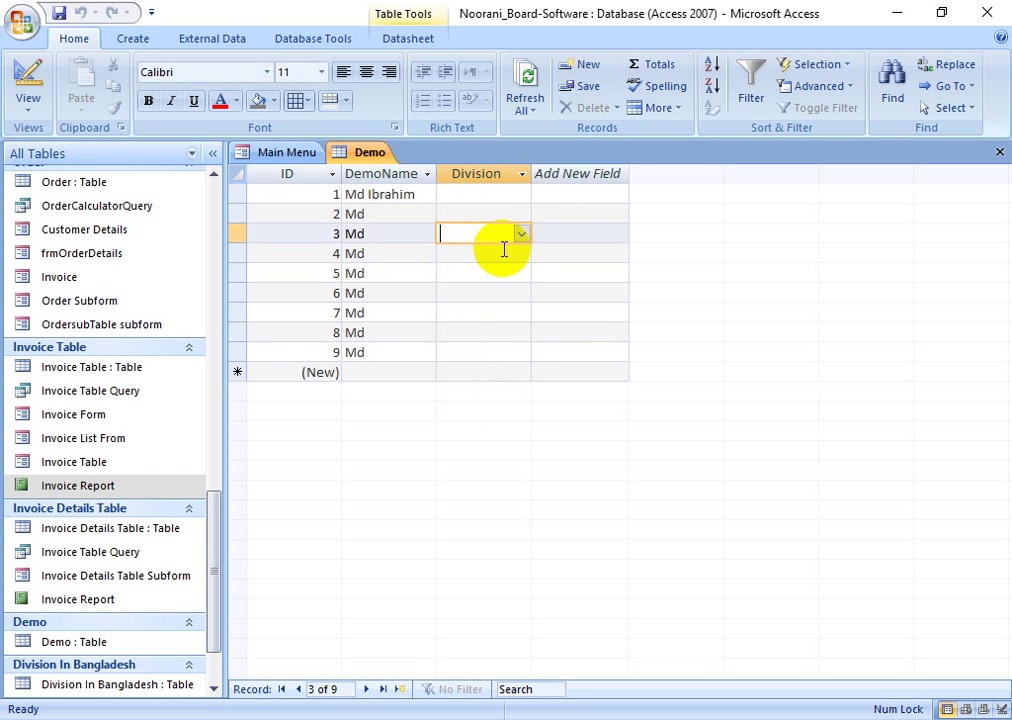
pyautogui.click(517, 237)
pyautogui.click(617, 300)
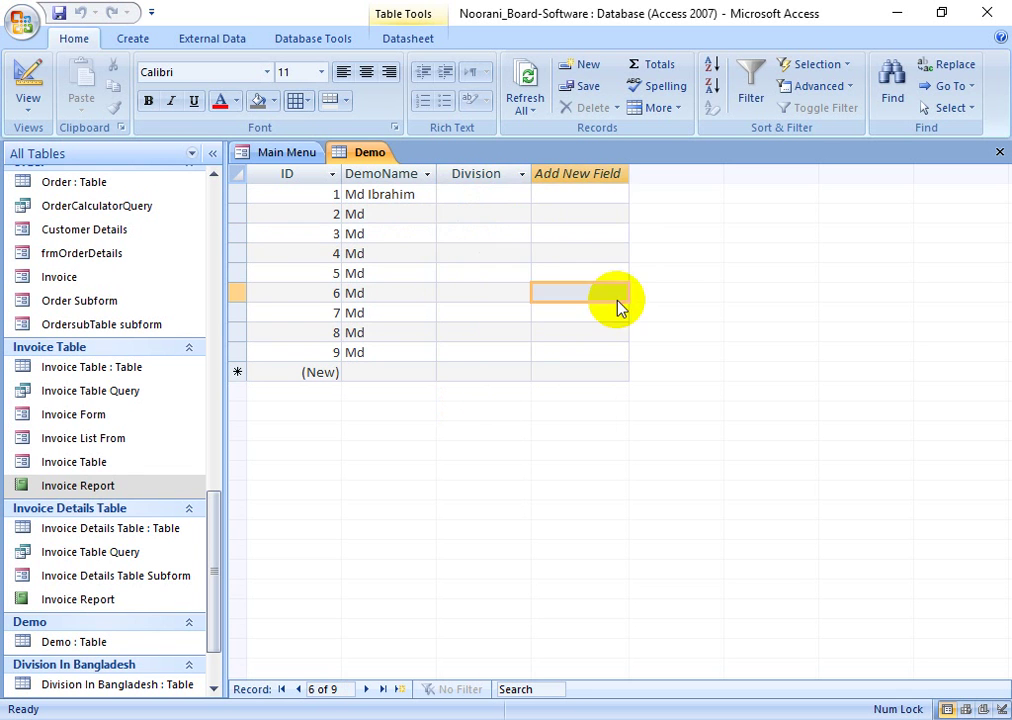
pyautogui.click(474, 192)
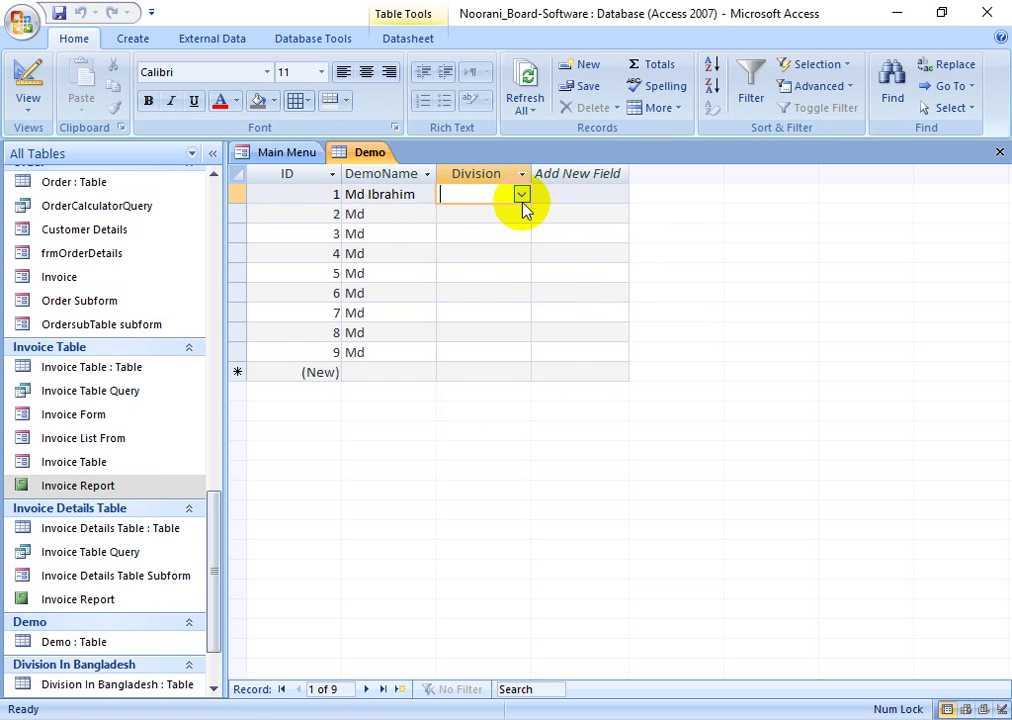
pyautogui.click(521, 194)
pyautogui.click(576, 292)
pyautogui.click(495, 293)
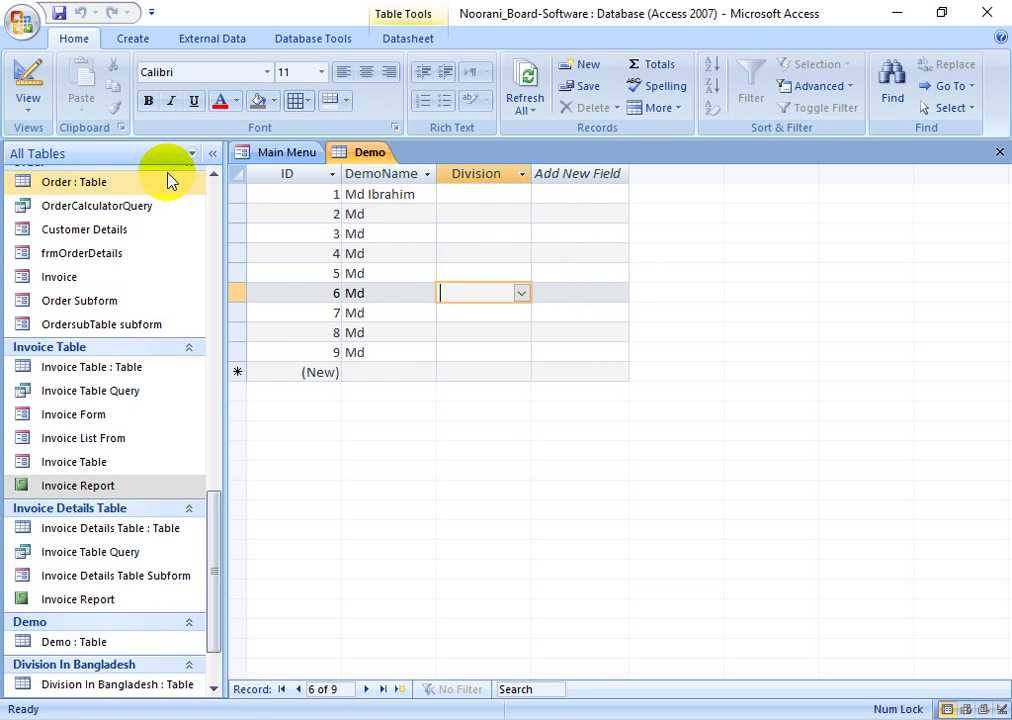
pyautogui.click(132, 38)
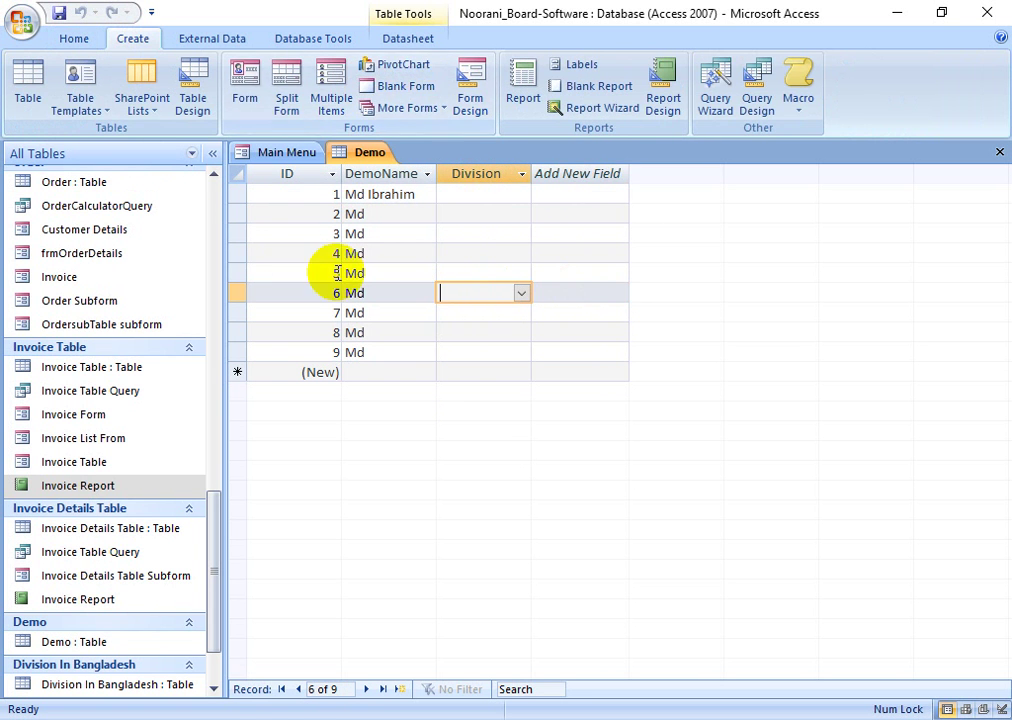
# - Create a quick Demo form, view it in Form View and check its Division combo list
pyautogui.click(250, 92)
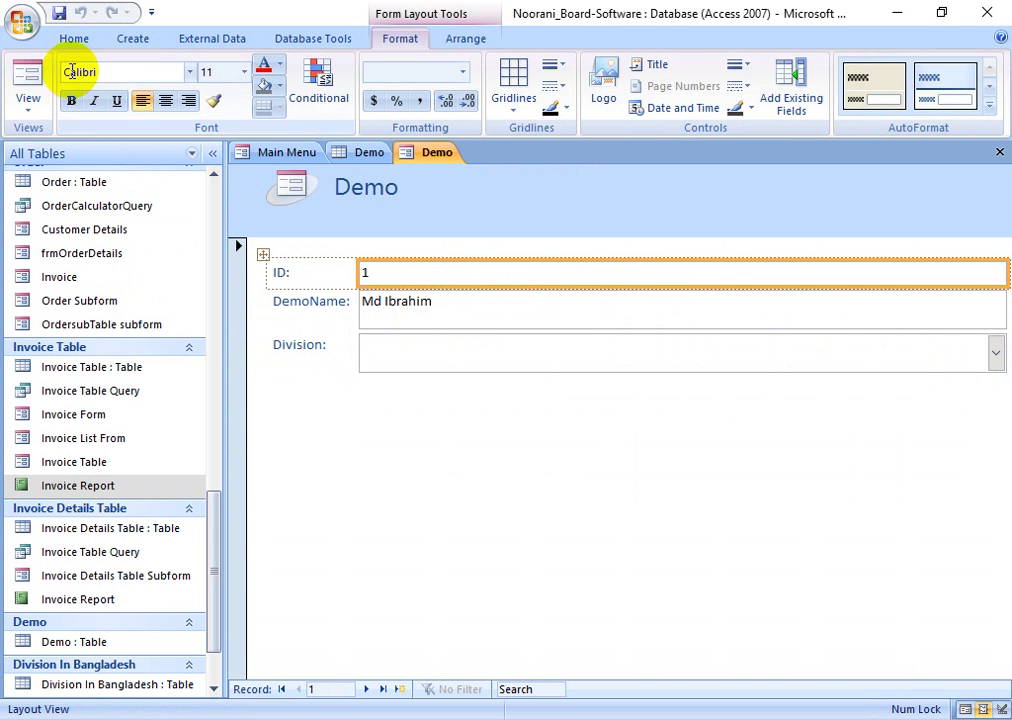
pyautogui.click(28, 80)
pyautogui.click(994, 352)
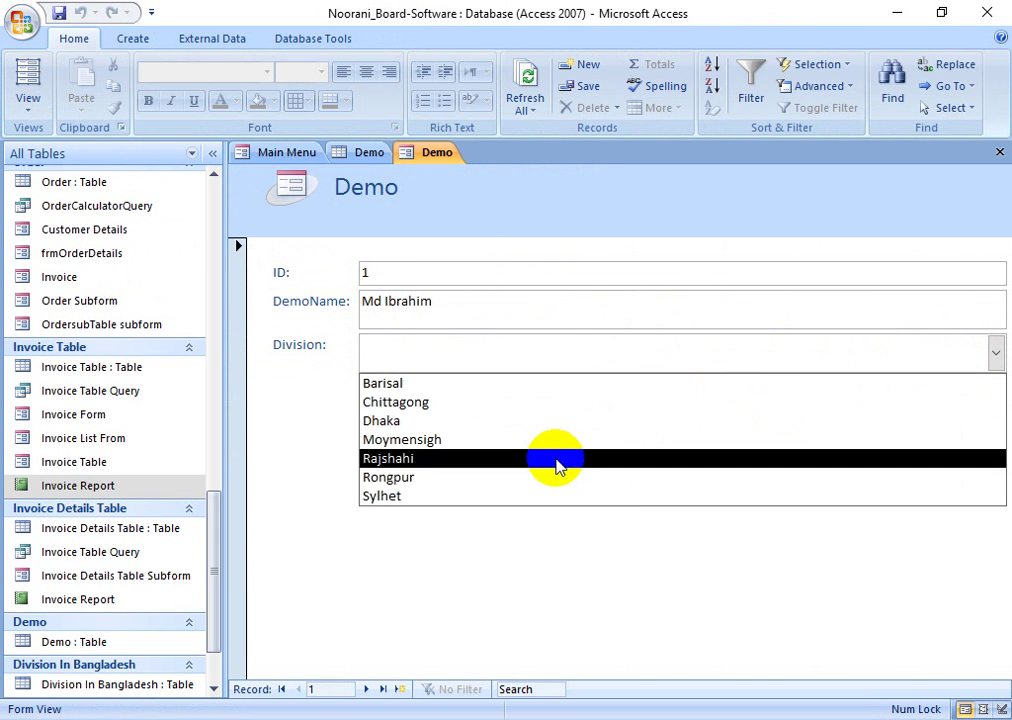
pyautogui.click(621, 553)
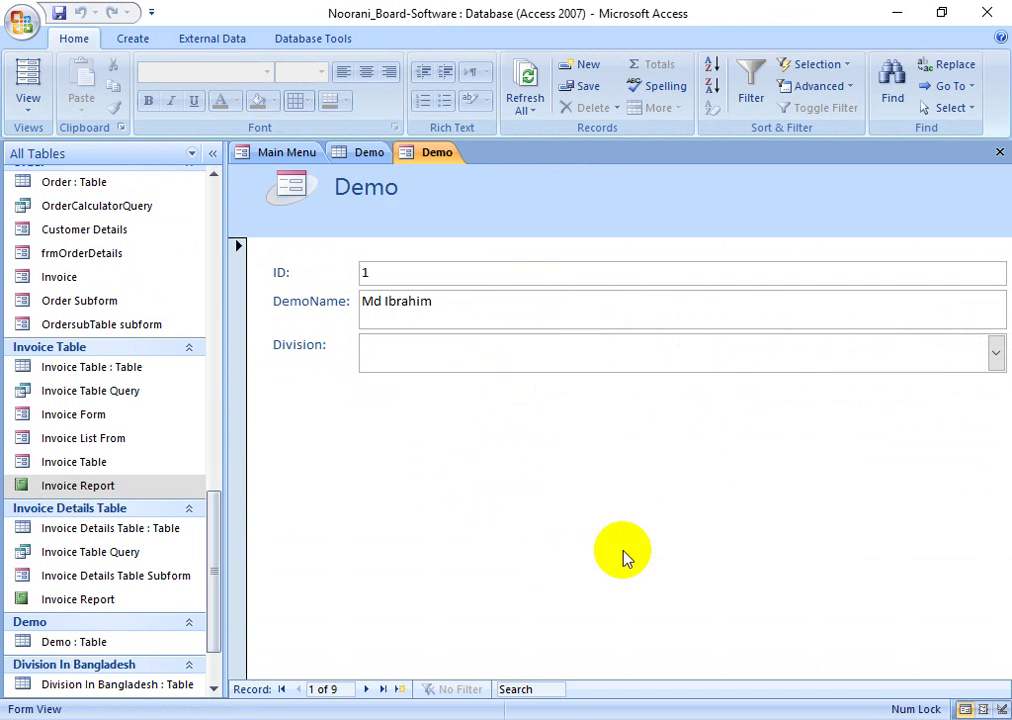
pyautogui.rightClick(626, 555)
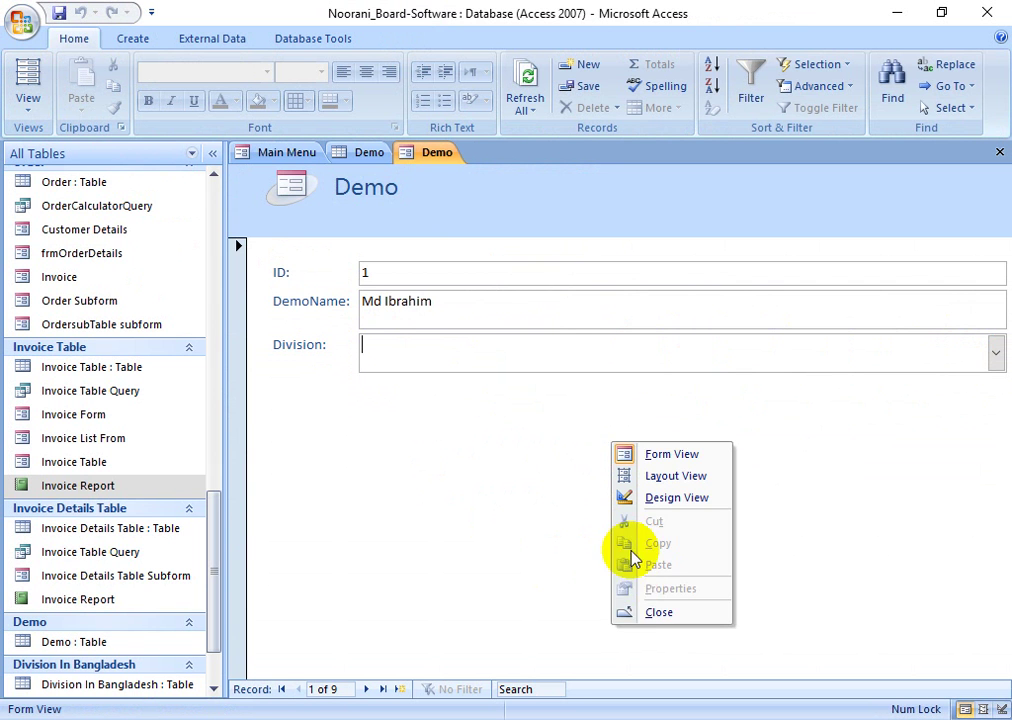
# - In Design View, select the ID, DemoName and Division controls and narrow their boxes
pyautogui.click(670, 498)
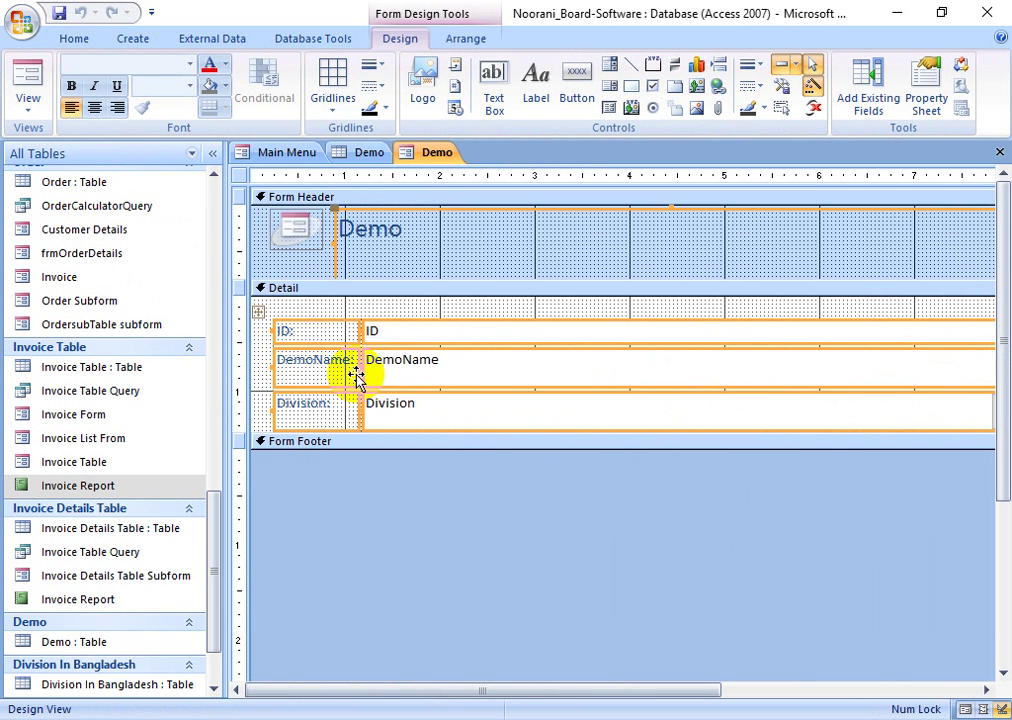
pyautogui.click(497, 313)
pyautogui.moveTo(497, 313); pyautogui.dragTo(587, 450)
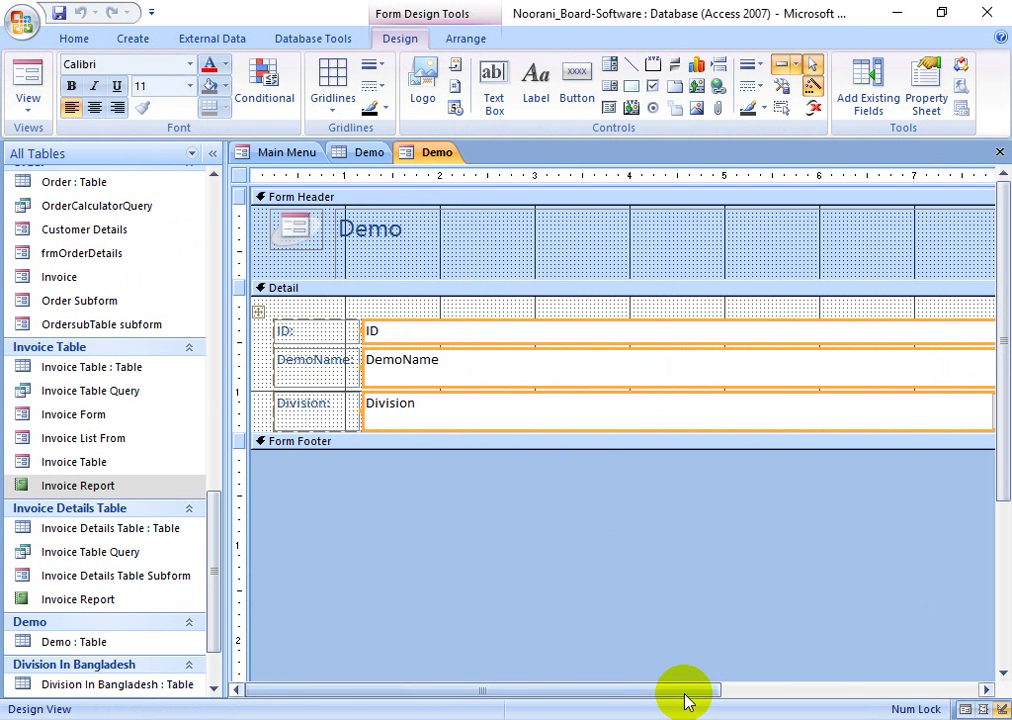
pyautogui.moveTo(689, 692); pyautogui.dragTo(825, 605)
pyautogui.moveTo(883, 368); pyautogui.dragTo(526, 409)
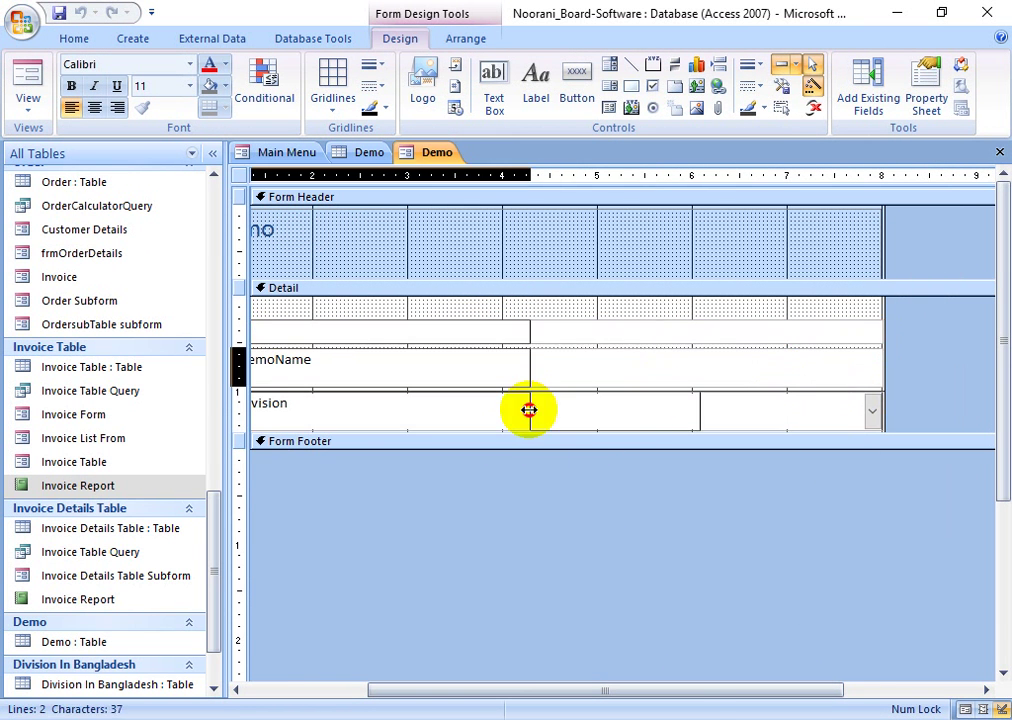
pyautogui.moveTo(700, 692); pyautogui.dragTo(506, 671)
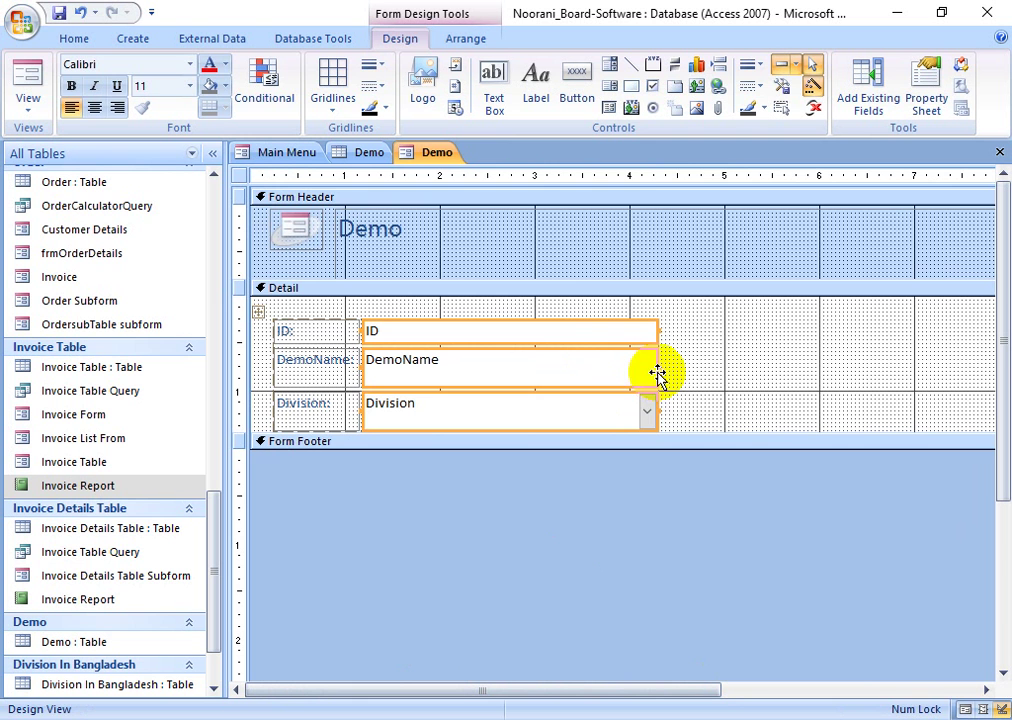
pyautogui.moveTo(657, 367); pyautogui.dragTo(594, 364)
# - Remove the Division controls from the stacked layout and move them beside DemoName
pyautogui.moveTo(693, 409); pyautogui.dragTo(318, 450)
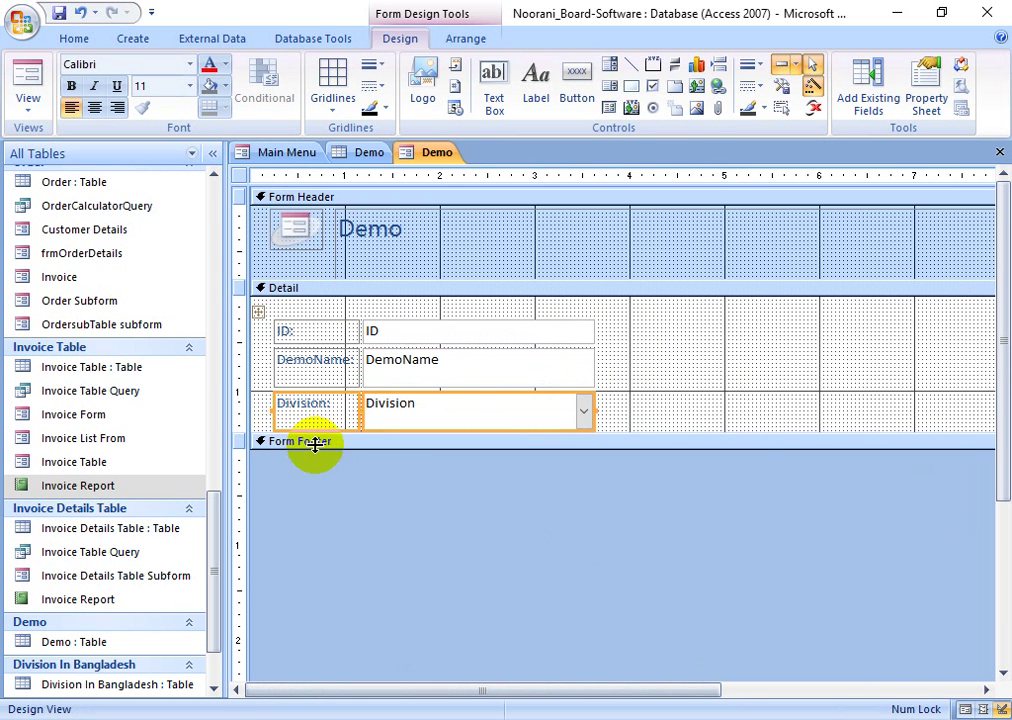
pyautogui.click(599, 422)
pyautogui.click(583, 413)
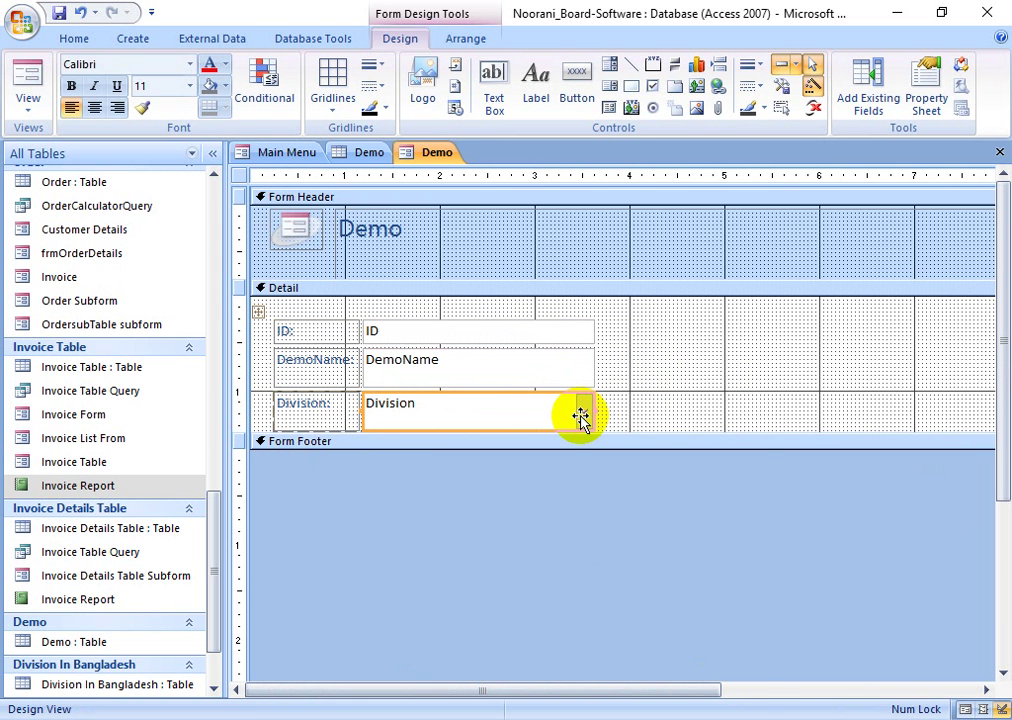
pyautogui.rightClick(583, 413)
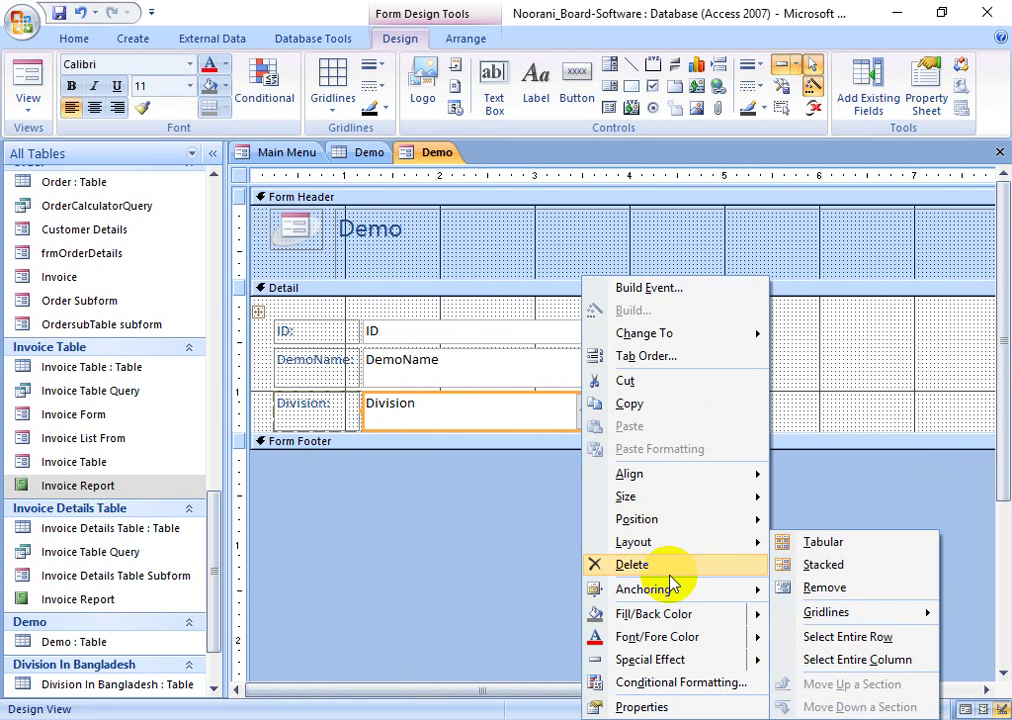
pyautogui.moveTo(739, 542)
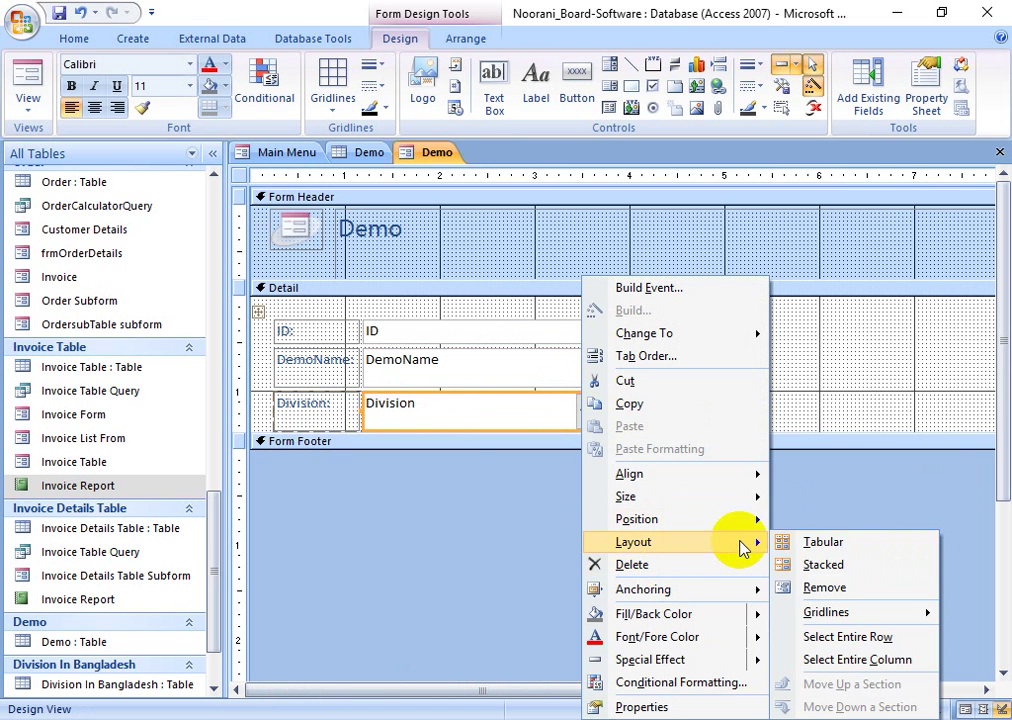
pyautogui.click(808, 593)
pyautogui.click(350, 425)
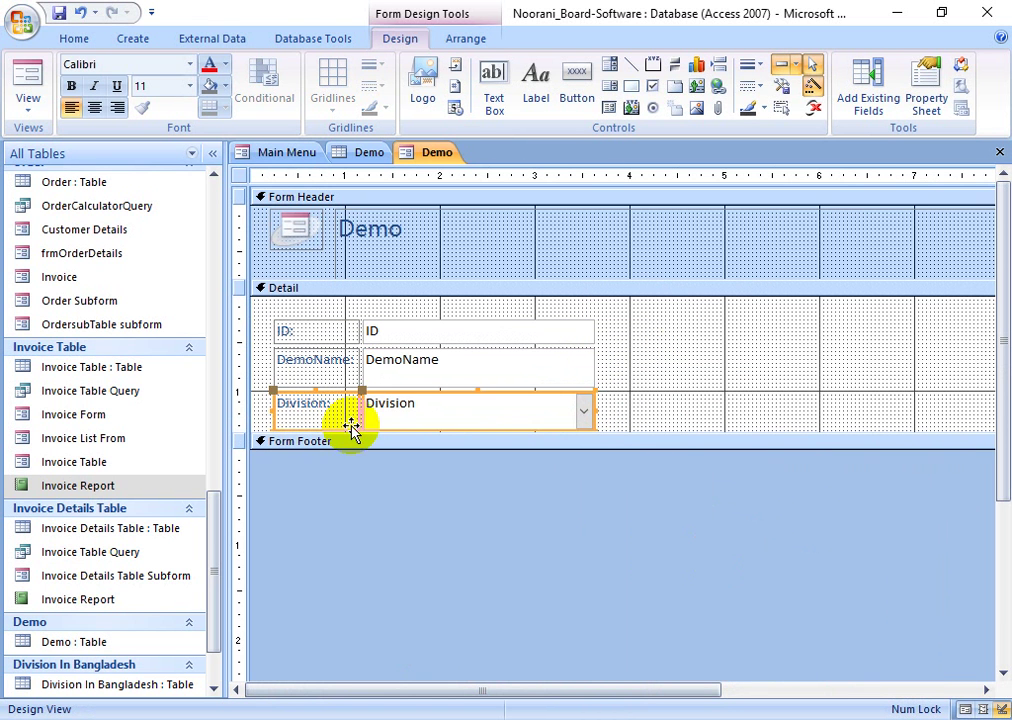
pyautogui.moveTo(350, 425); pyautogui.dragTo(672, 376)
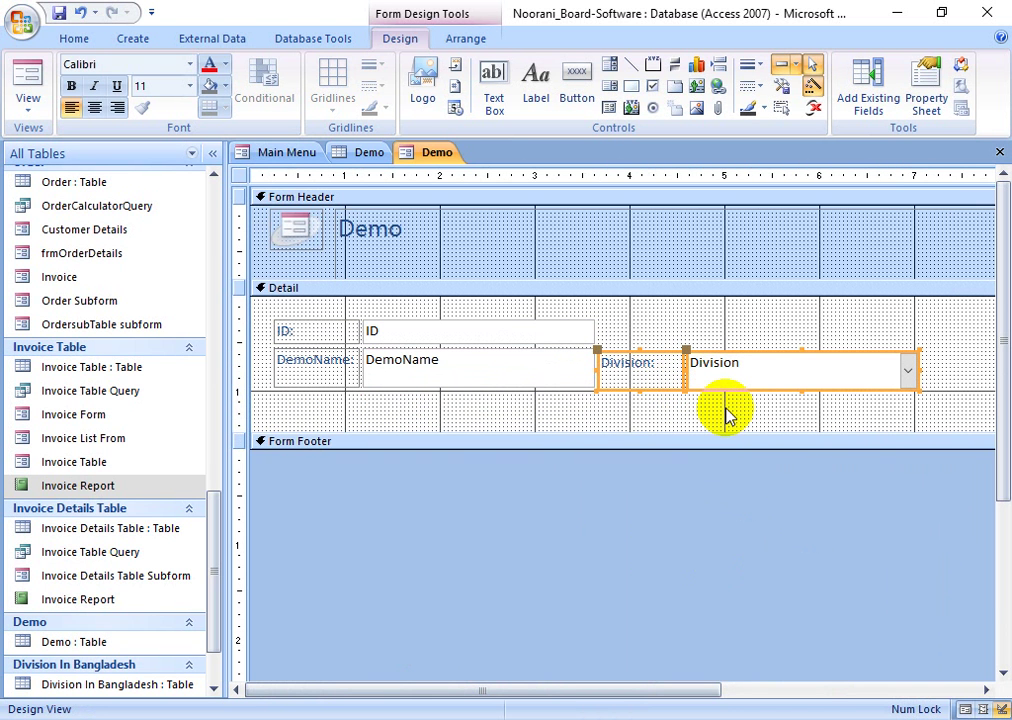
pyautogui.click(621, 428)
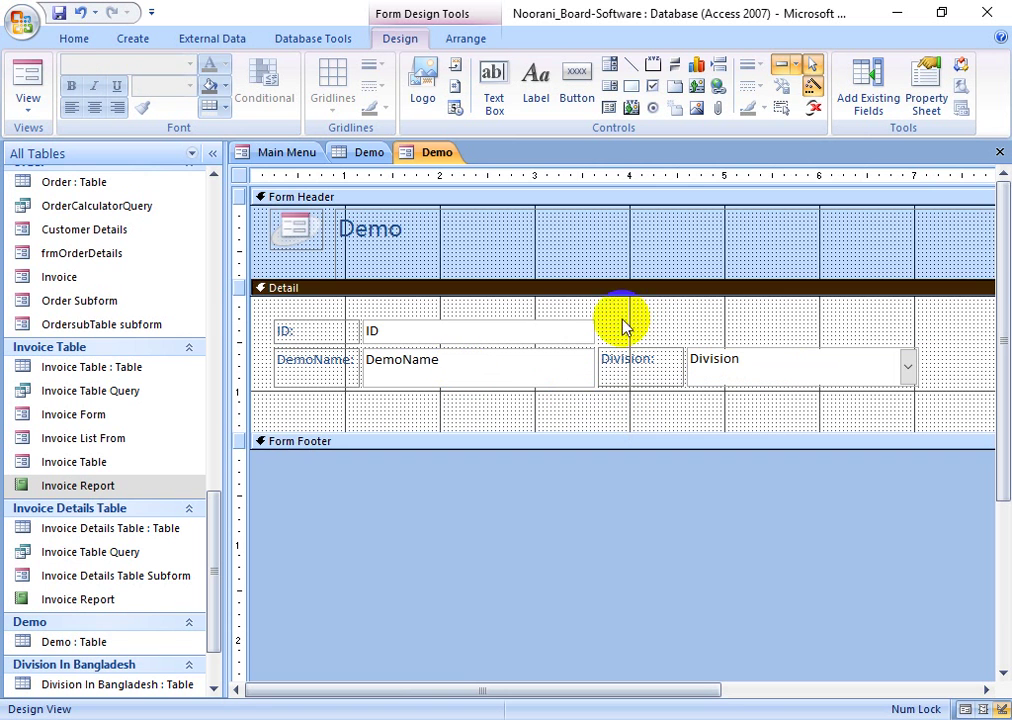
# - Free ID from the stacked layout, place it on its own row above DemoName, then view the form
pyautogui.click(365, 332)
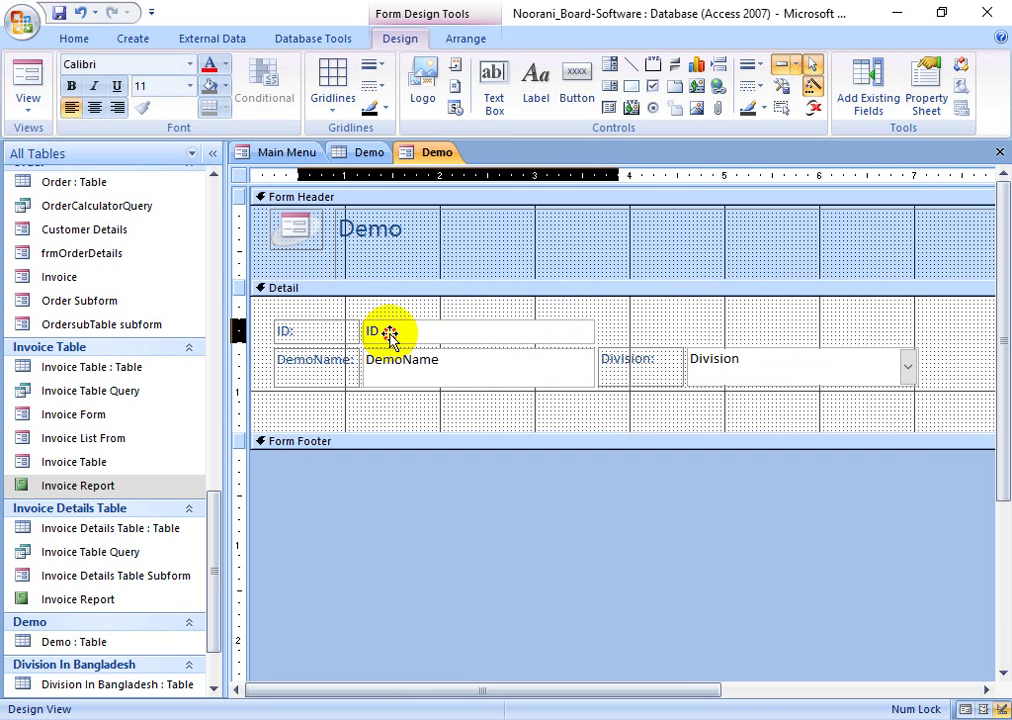
pyautogui.rightClick(541, 334)
pyautogui.moveTo(645, 542)
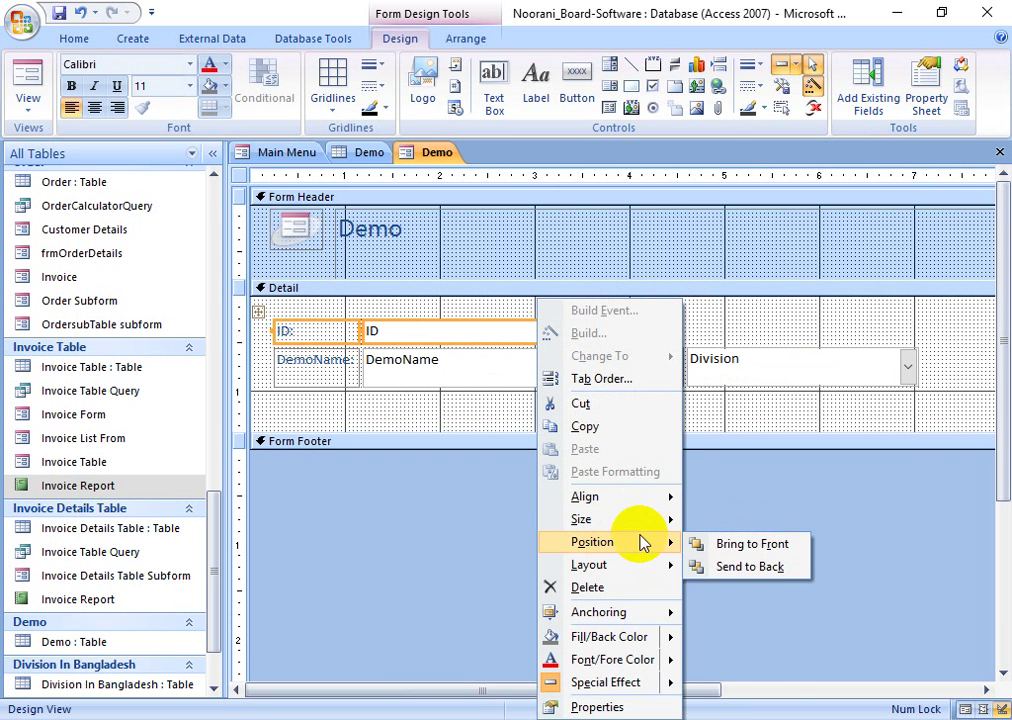
pyautogui.moveTo(622, 565)
pyautogui.click(707, 596)
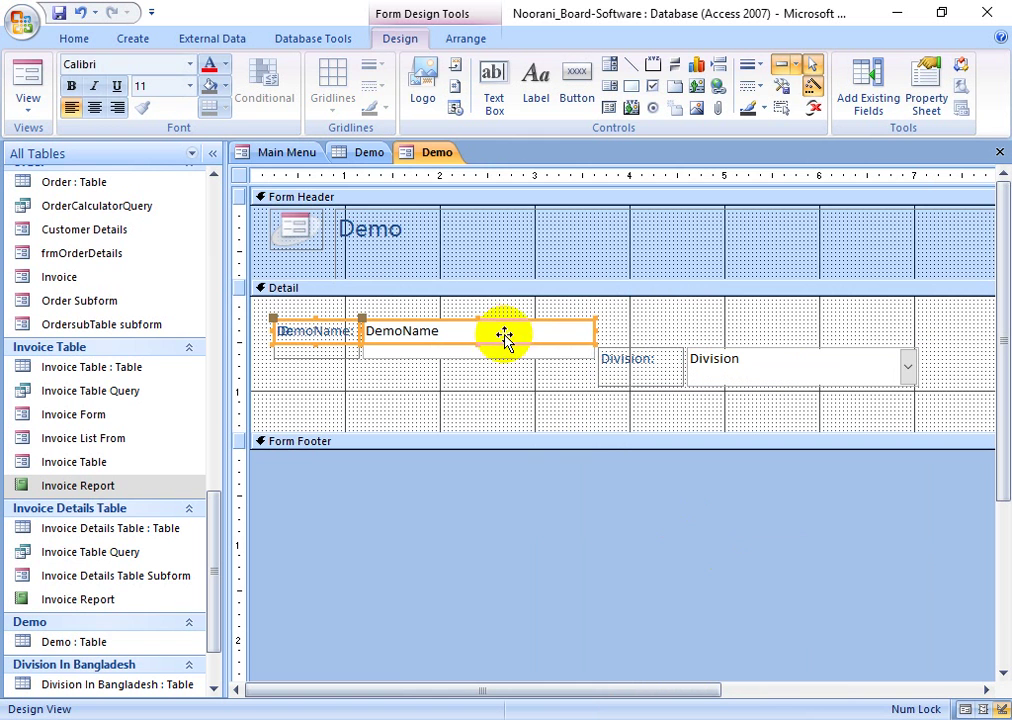
pyautogui.moveTo(505, 340); pyautogui.dragTo(665, 325)
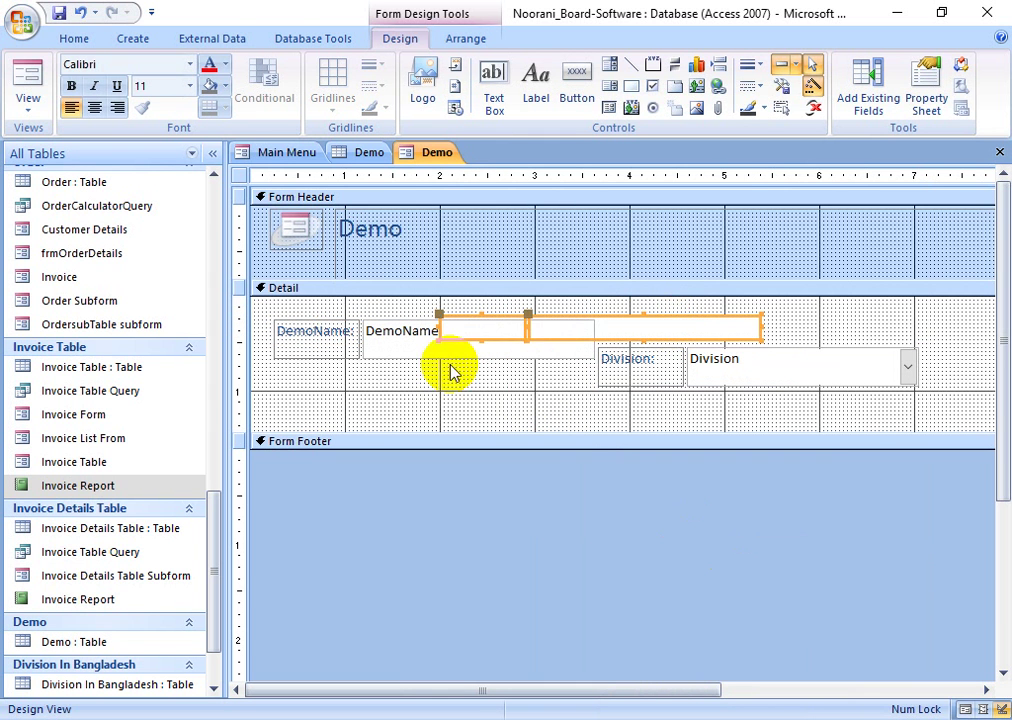
pyautogui.moveTo(423, 393); pyautogui.dragTo(334, 368)
pyautogui.click(770, 323)
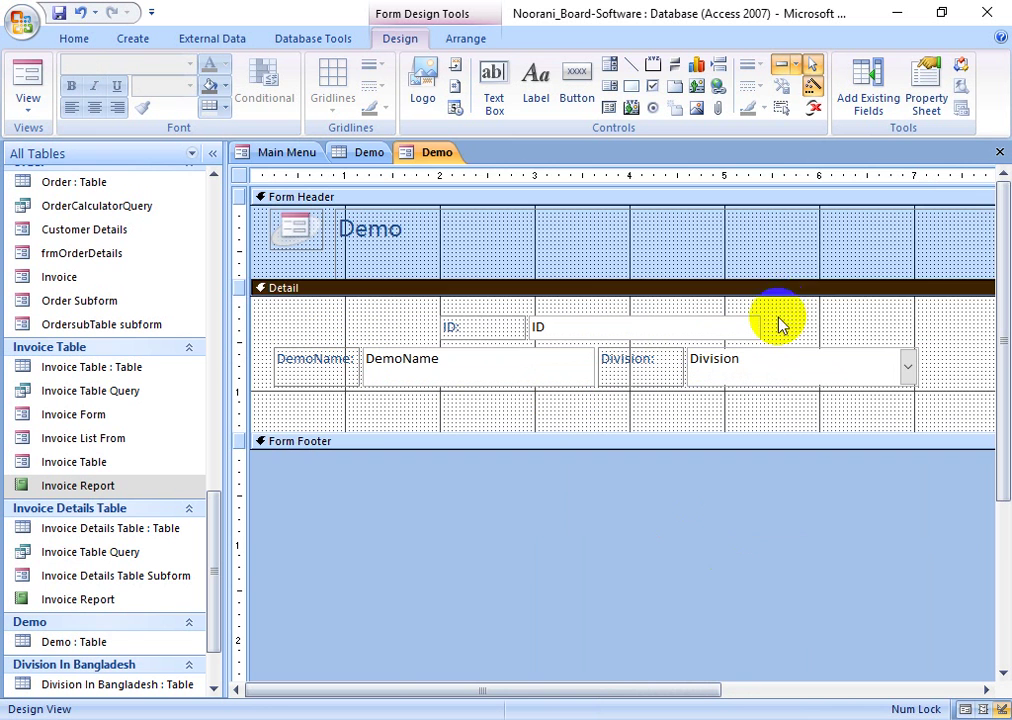
pyautogui.moveTo(780, 323); pyautogui.dragTo(430, 344)
pyautogui.moveTo(562, 333); pyautogui.dragTo(574, 333)
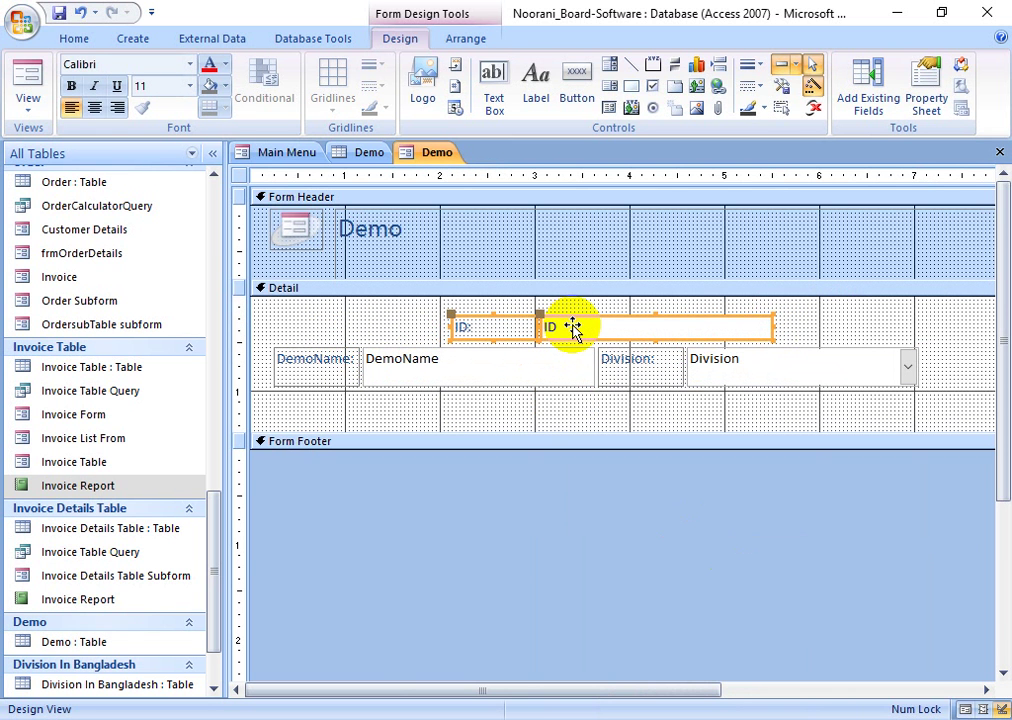
pyautogui.click(30, 88)
pyautogui.moveTo(520, 312); pyautogui.dragTo(22, 299)
# - Add a new record with a DemoName and Division Rajshahi
pyautogui.click(726, 312)
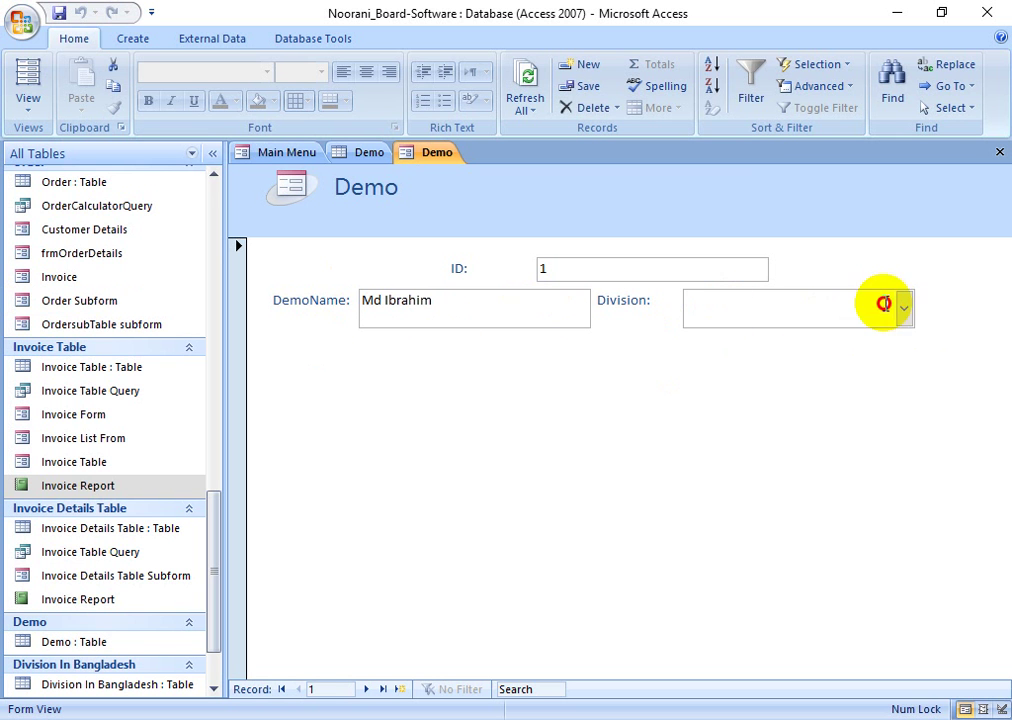
pyautogui.click(904, 308)
pyautogui.click(428, 416)
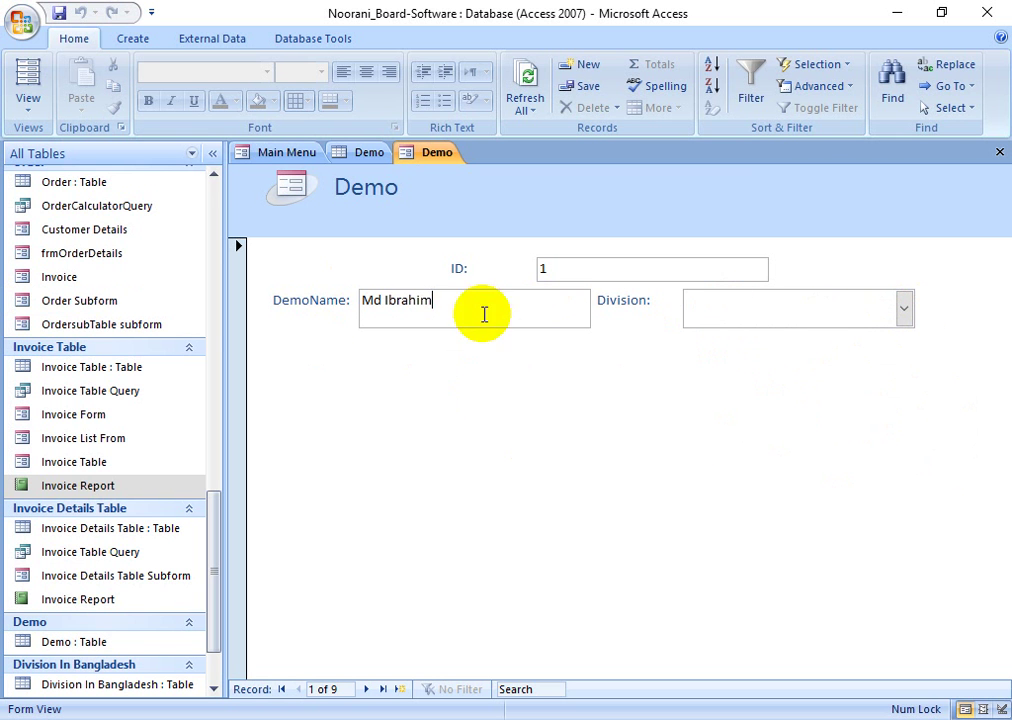
pyautogui.click(400, 690)
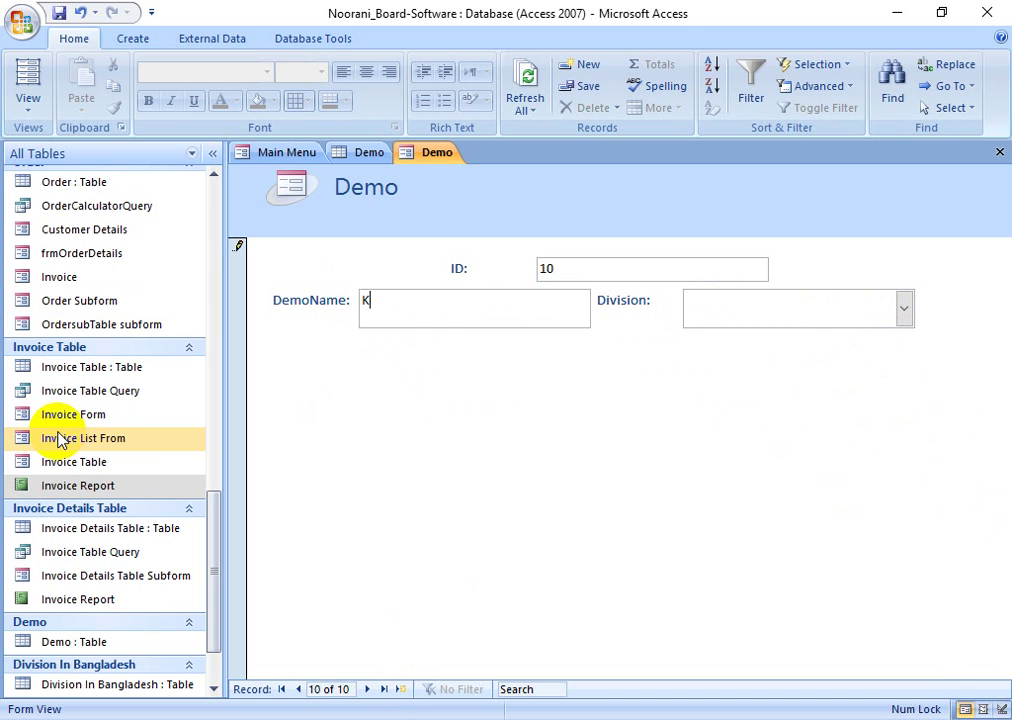
pyautogui.write('Khala')
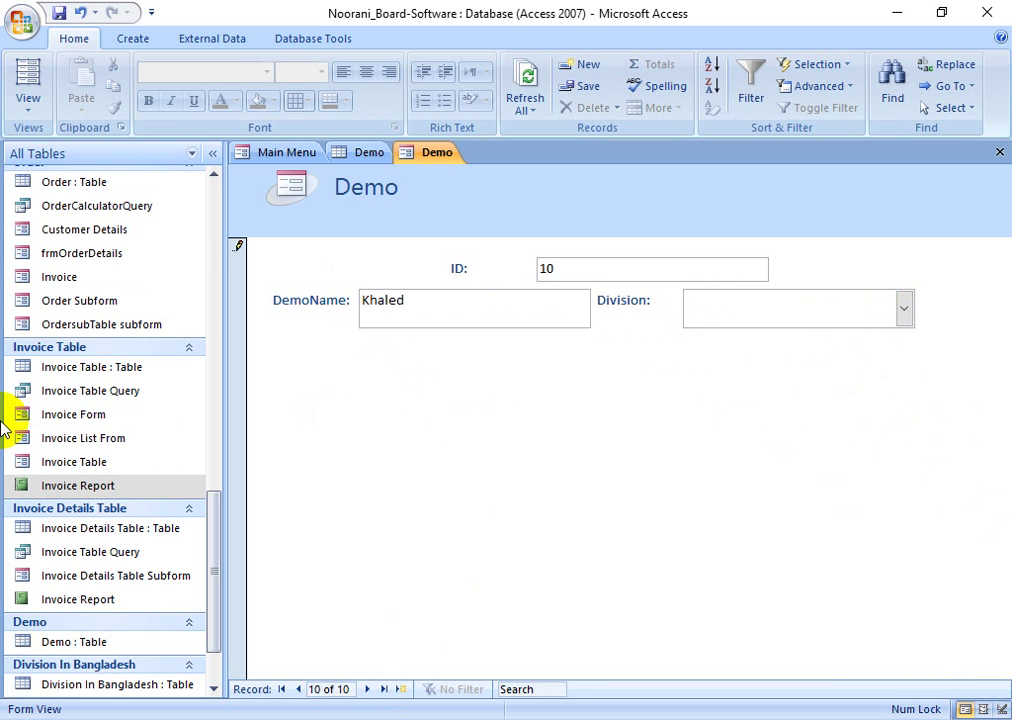
pyautogui.write('d')
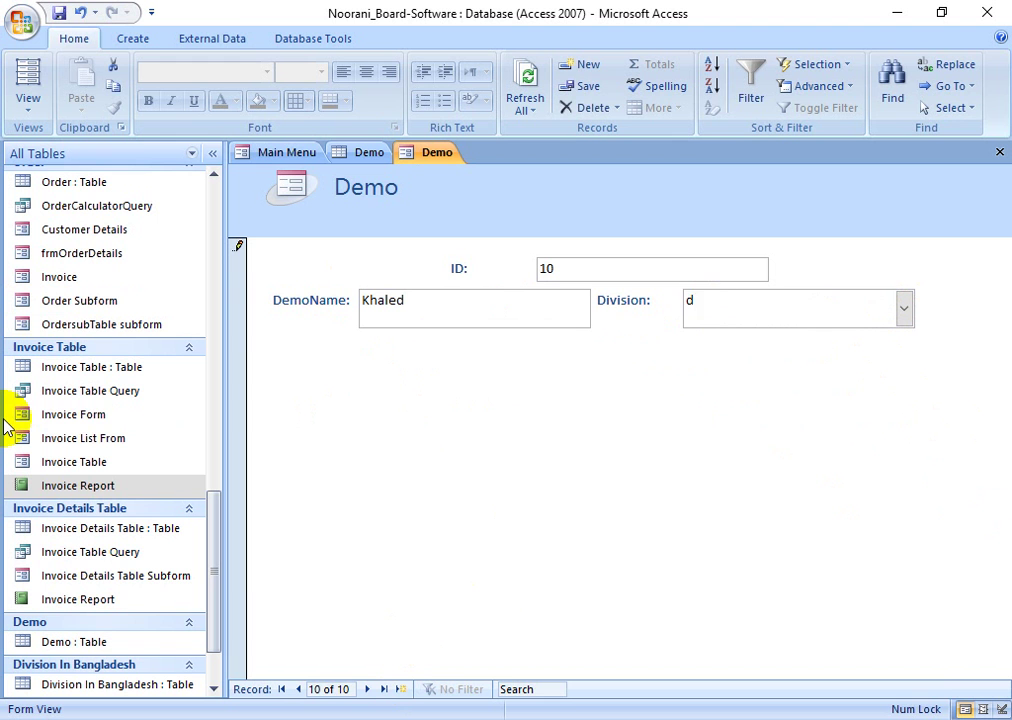
pyautogui.press('BackSpace')
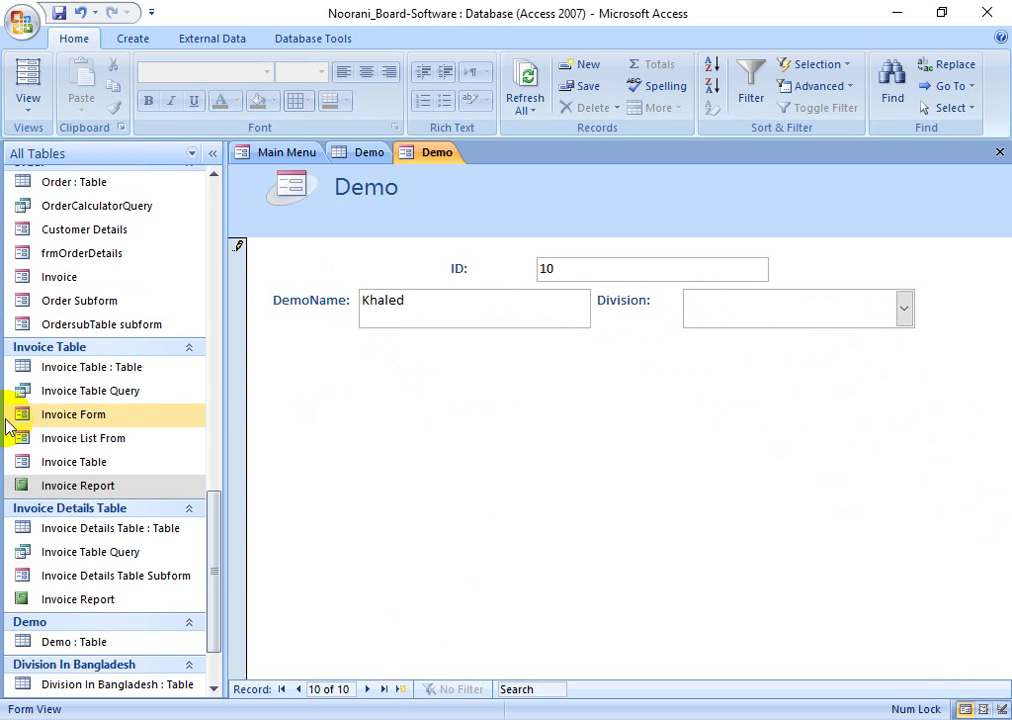
pyautogui.write('rajshahi')
pyautogui.press('Tab')
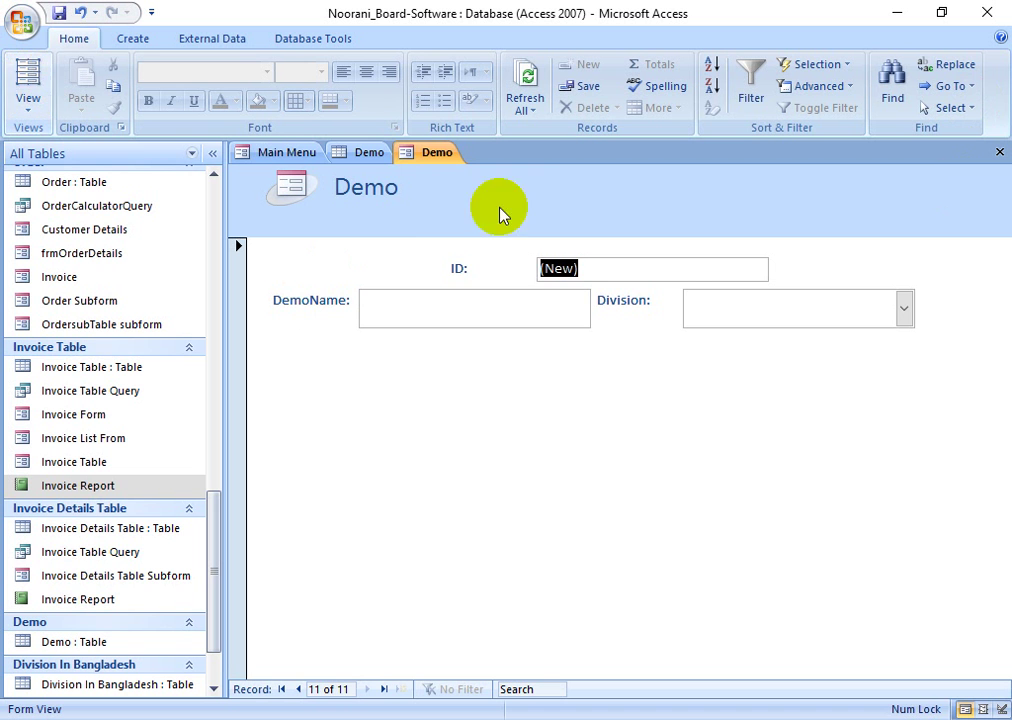
# - Close the Demo form without saving design changes and refresh the Demo table
pyautogui.rightClick(416, 158)
pyautogui.click(461, 192)
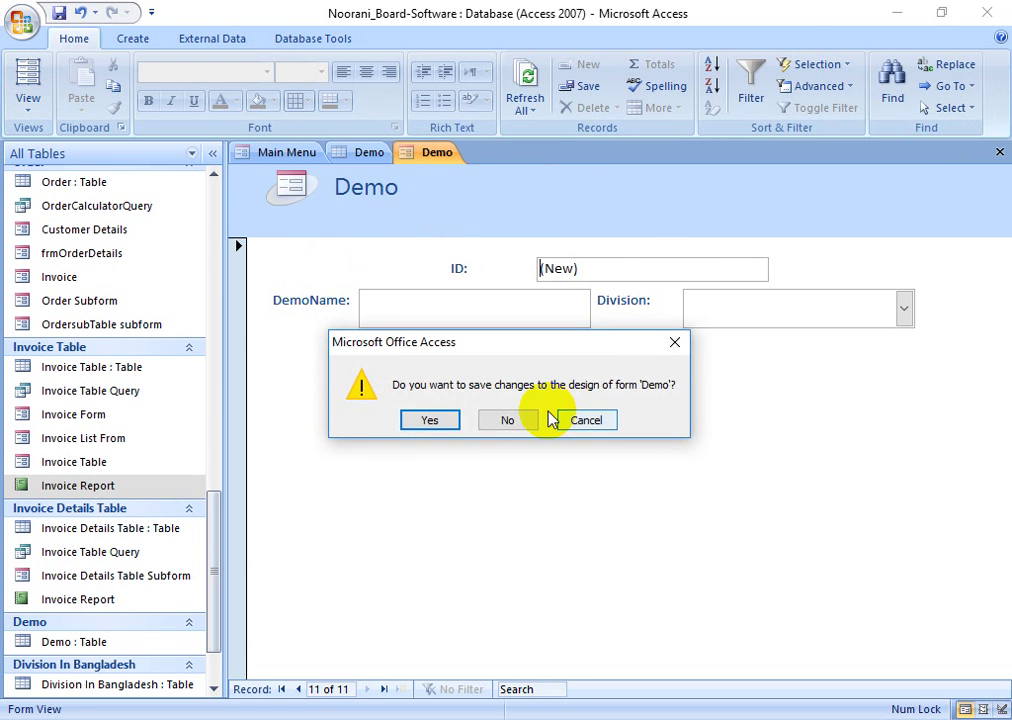
pyautogui.click(508, 419)
pyautogui.click(527, 95)
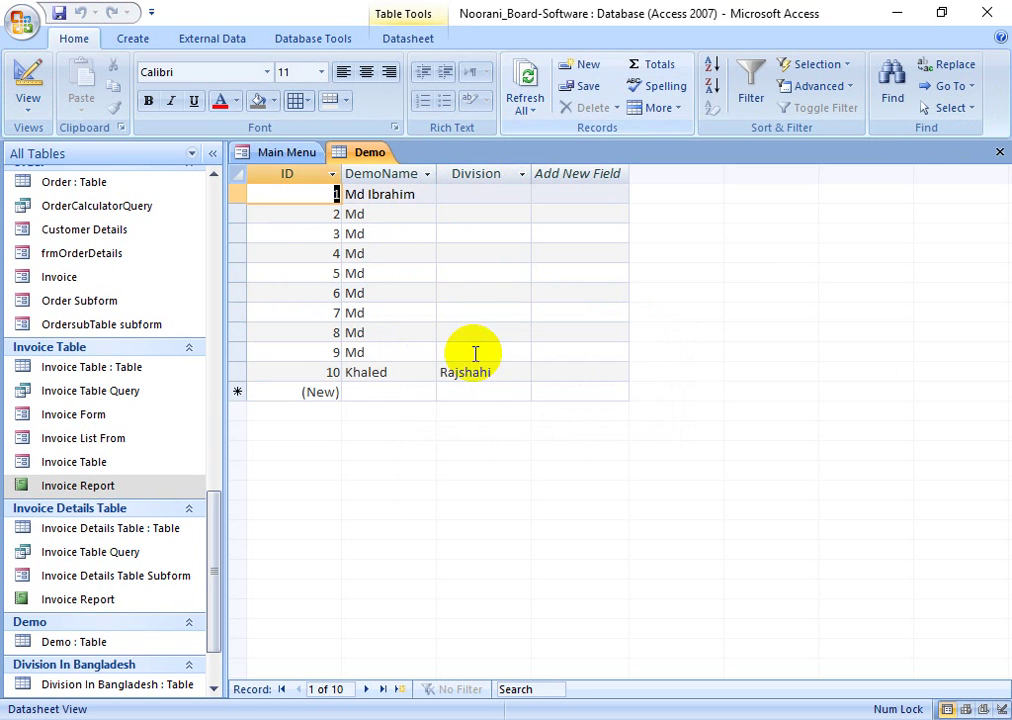
# - Select the empty new-field cell beside record 10 and switch the Demo table to Design View
pyautogui.click(488, 374)
pyautogui.click(594, 377)
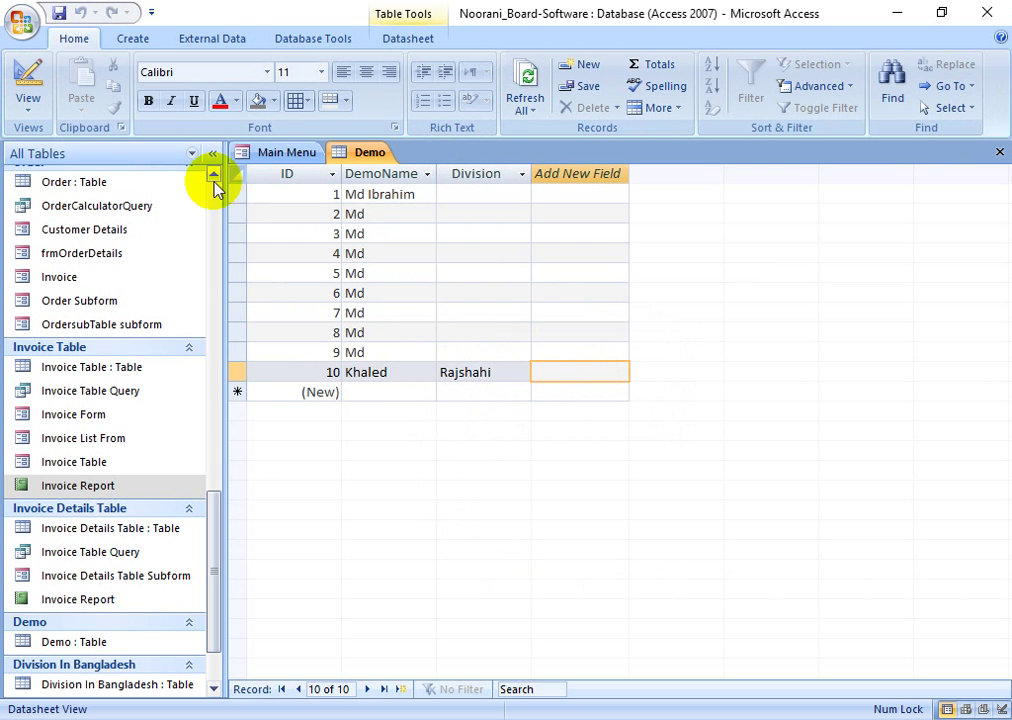
pyautogui.click(28, 70)
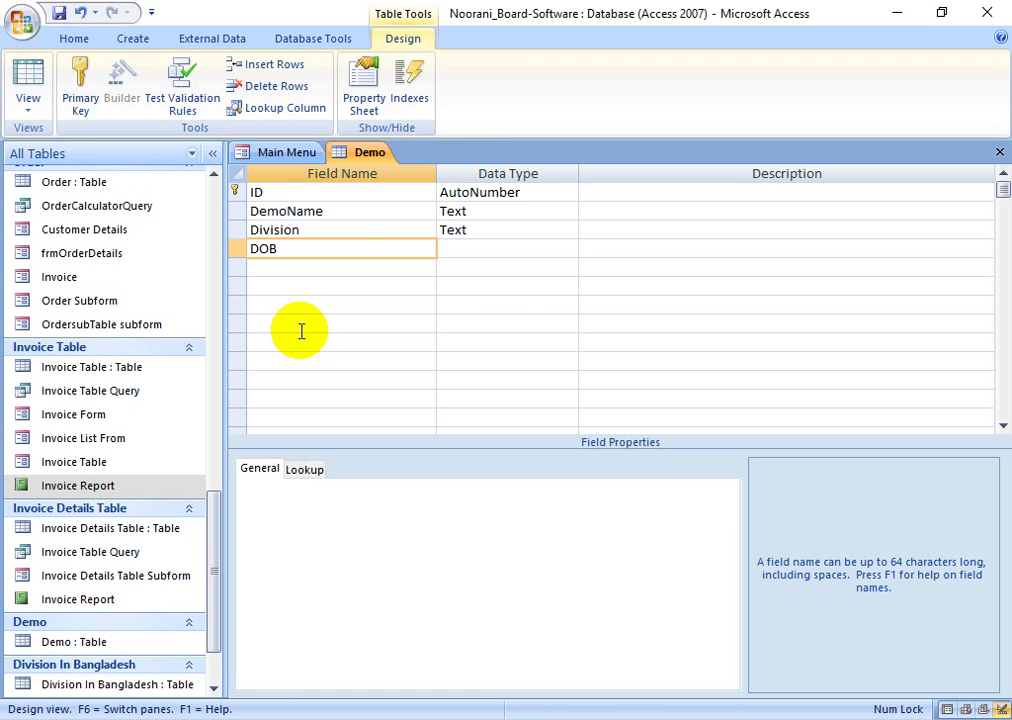
# - Make DOB a Date/Time field with Medium Date format
pyautogui.click(479, 248)
pyautogui.click(568, 249)
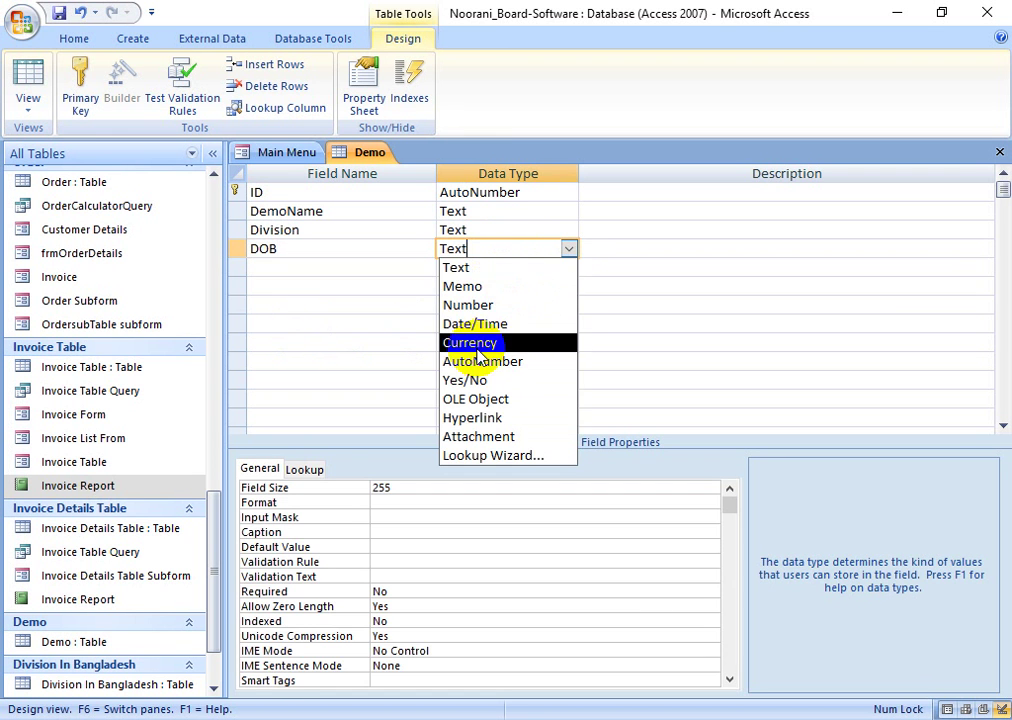
pyautogui.click(480, 360)
pyautogui.click(568, 249)
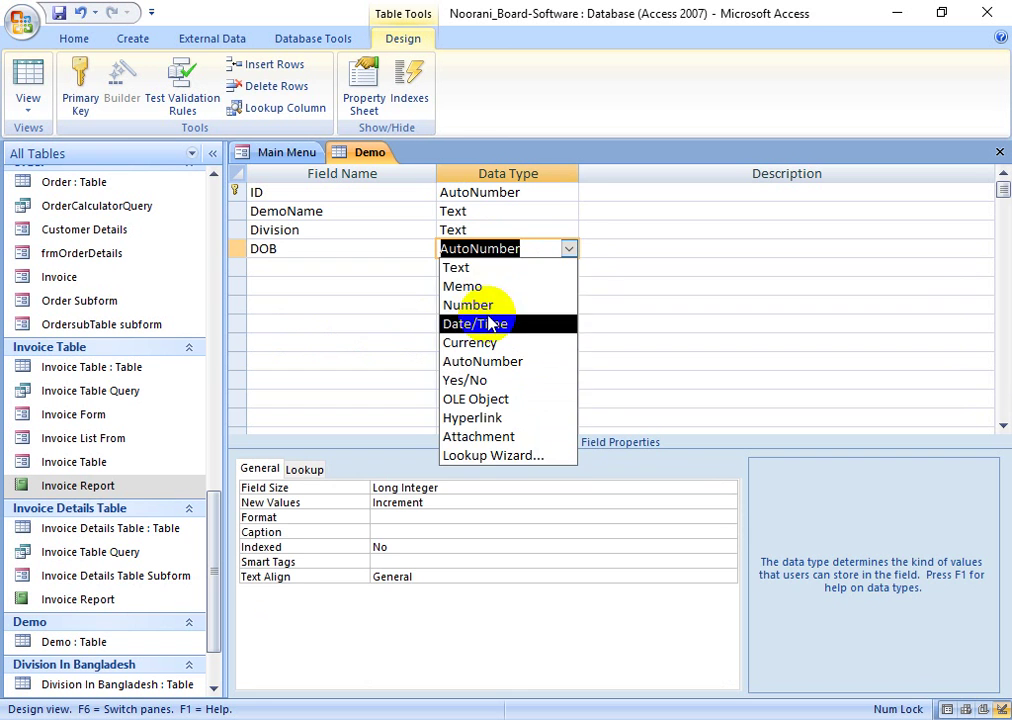
pyautogui.click(490, 322)
pyautogui.click(384, 489)
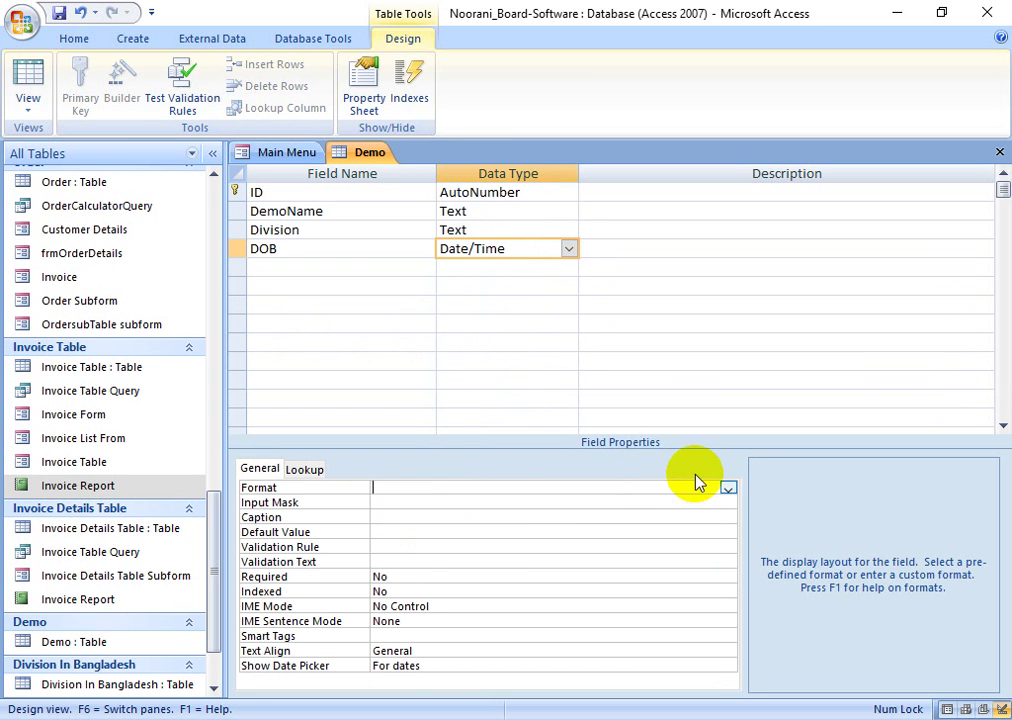
pyautogui.click(728, 488)
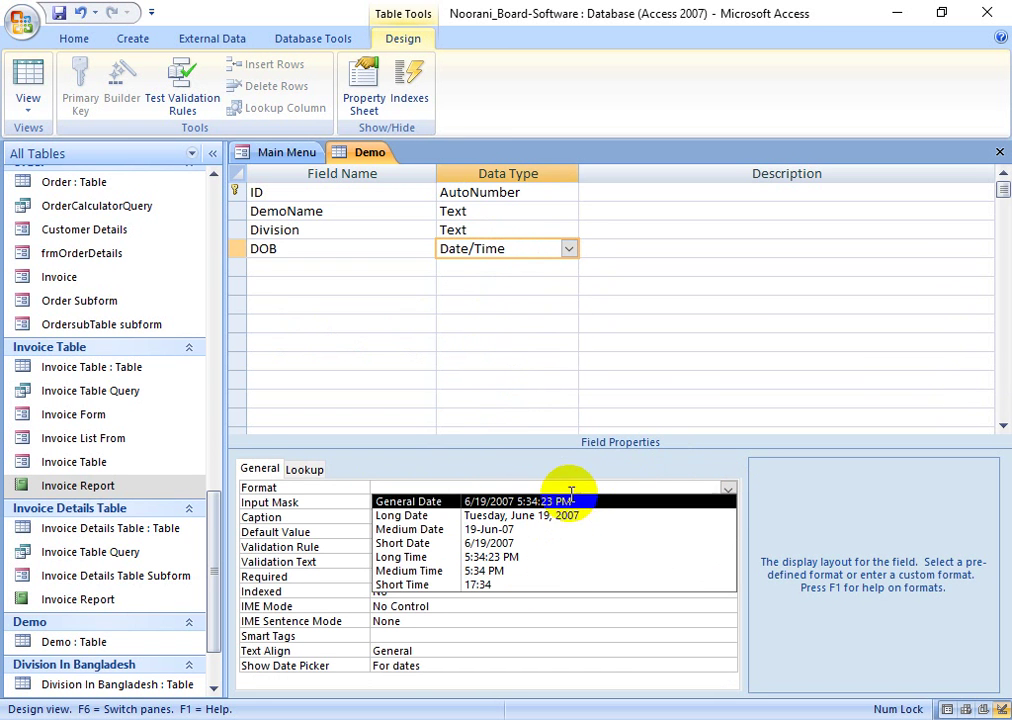
pyautogui.click(497, 530)
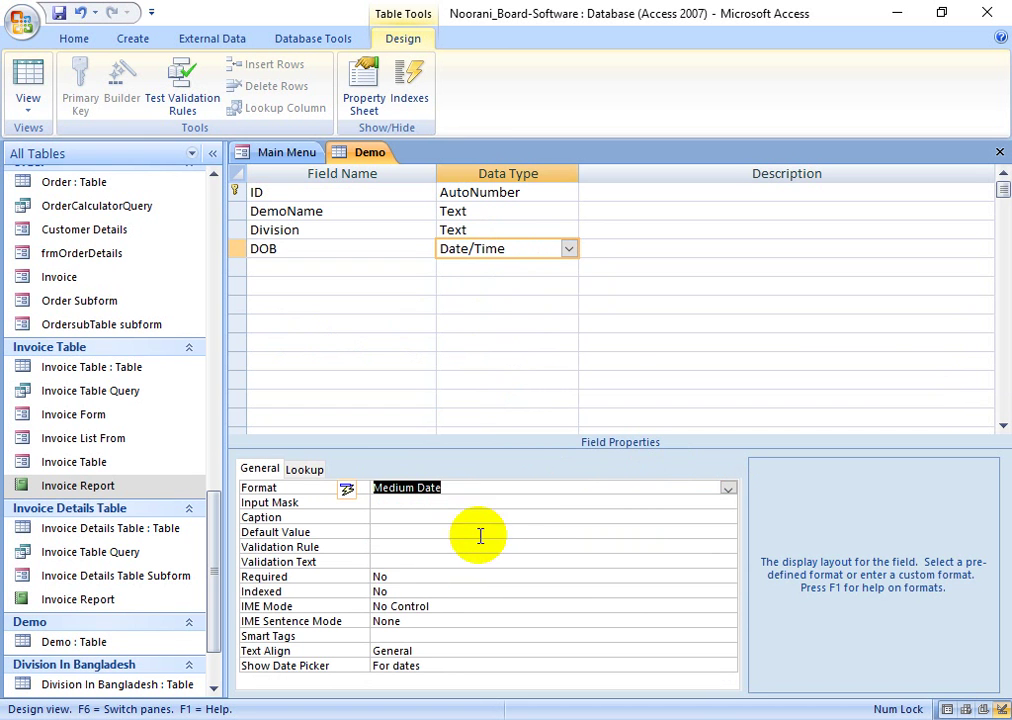
# - Save the table and return to Datasheet View to see the empty DOB column
pyautogui.click(465, 323)
pyautogui.click(27, 82)
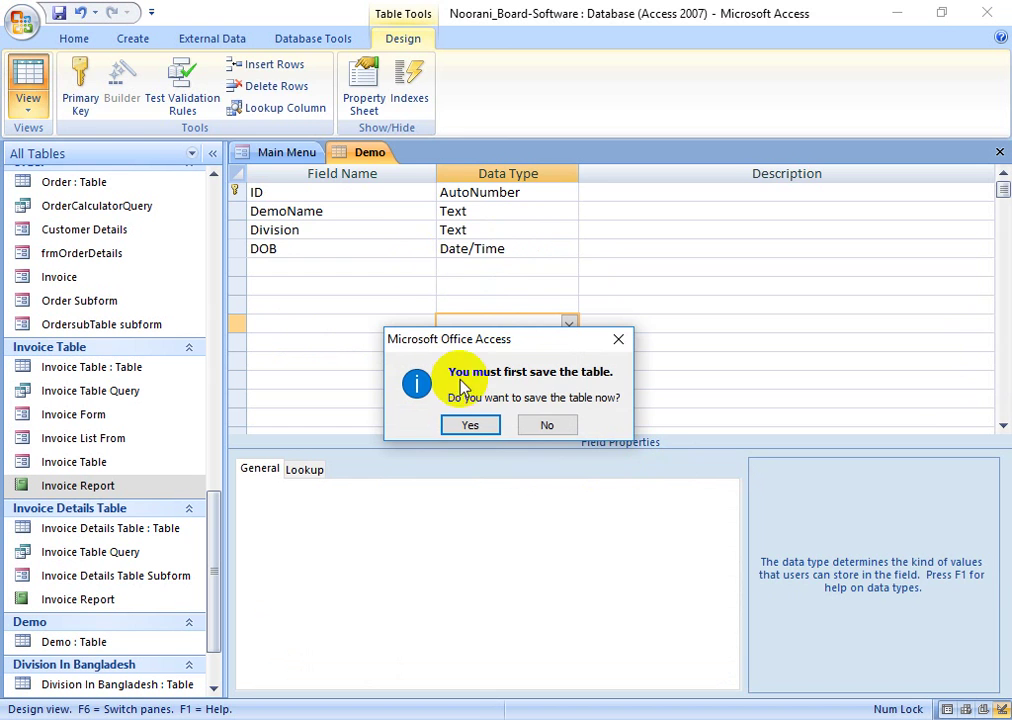
pyautogui.click(472, 424)
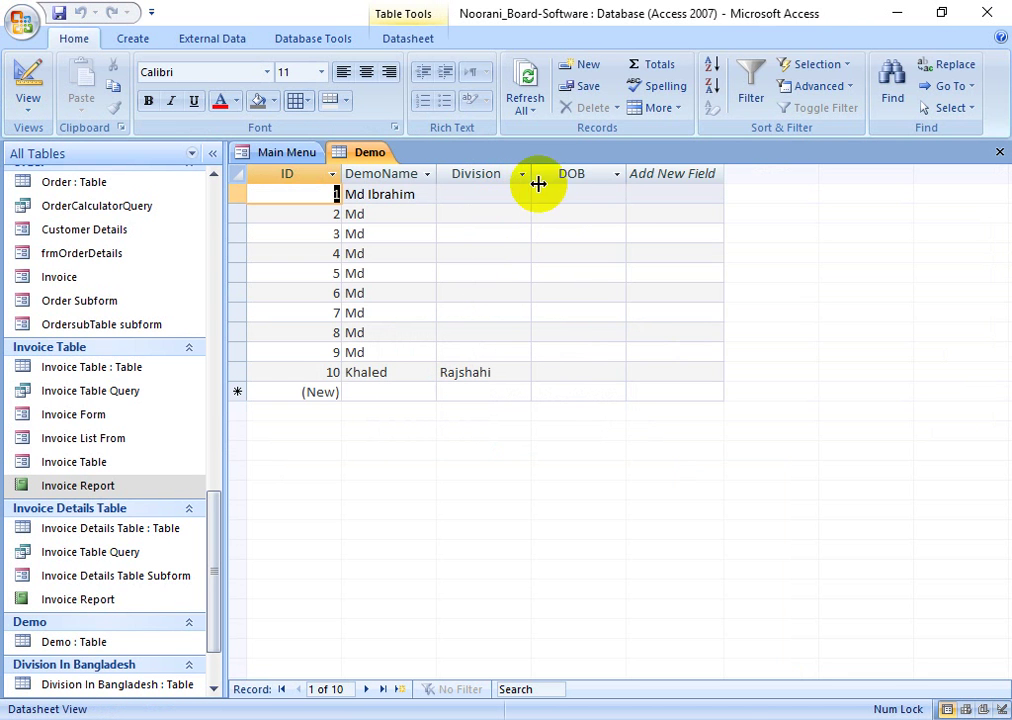
pyautogui.click(555, 194)
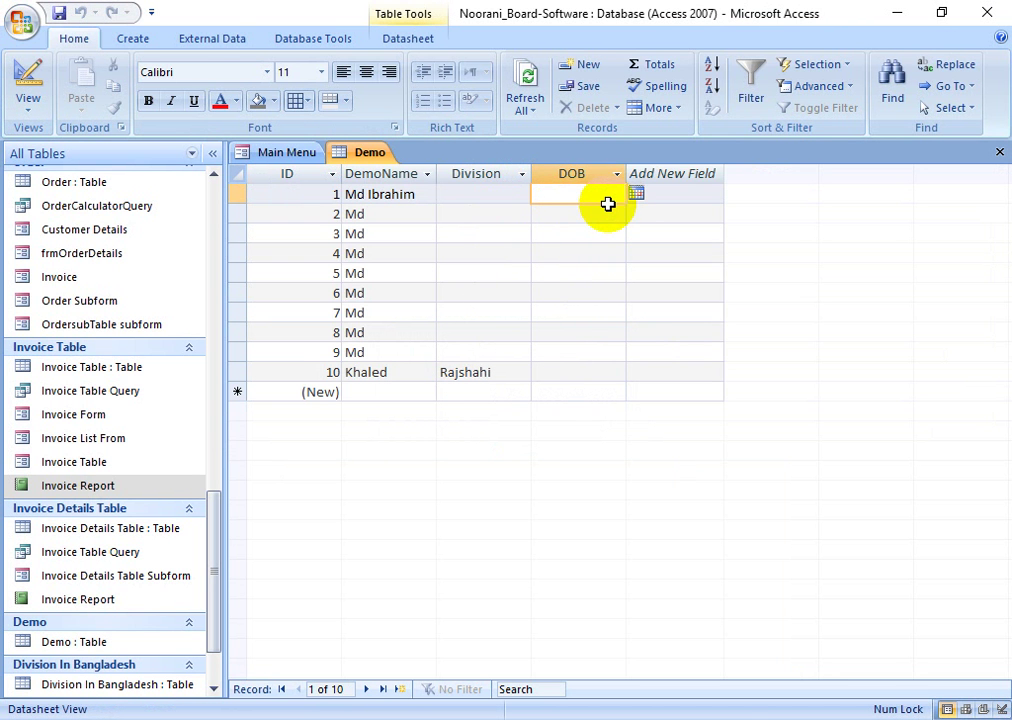
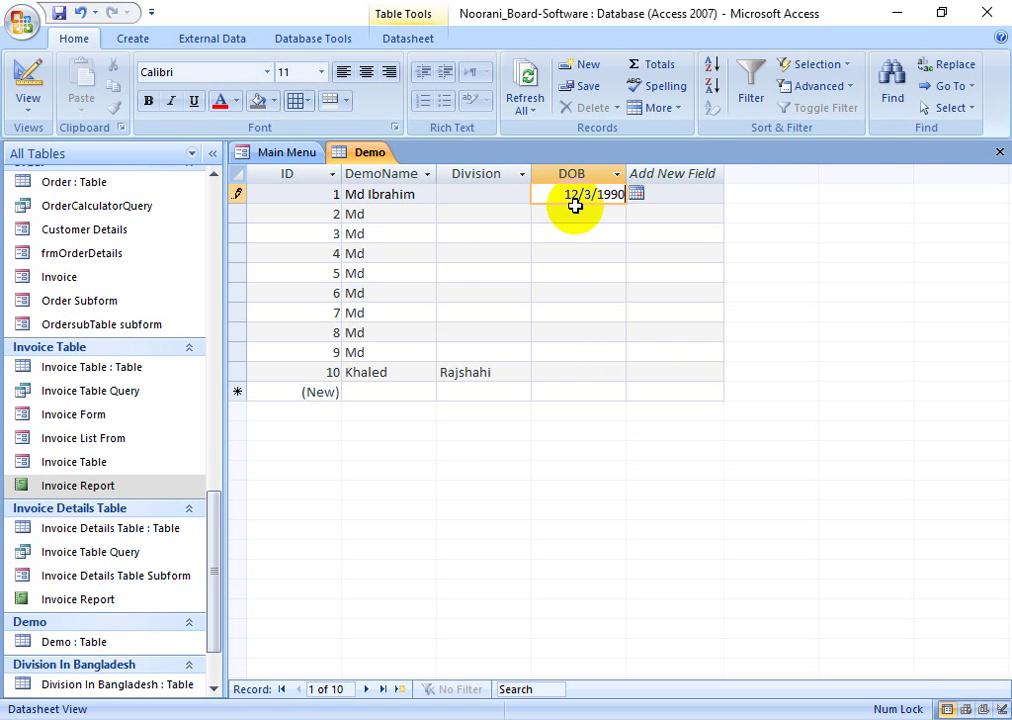
# - Commit record 1's DOB as 03-Dec-90 and check how the dates display
pyautogui.click(565, 214)
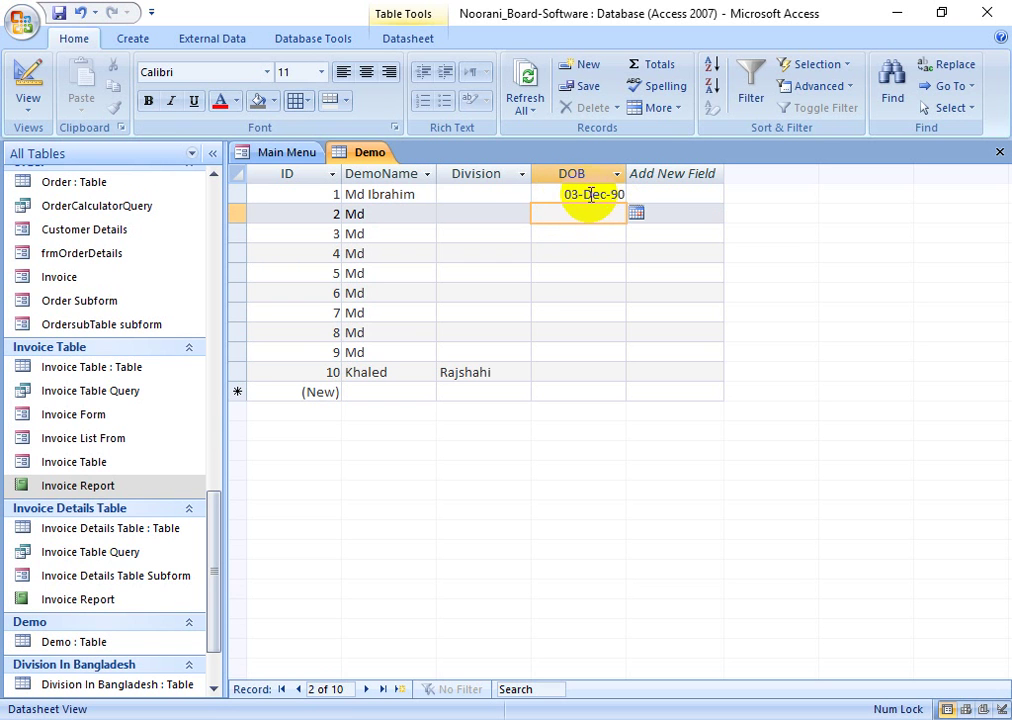
pyautogui.click(594, 197)
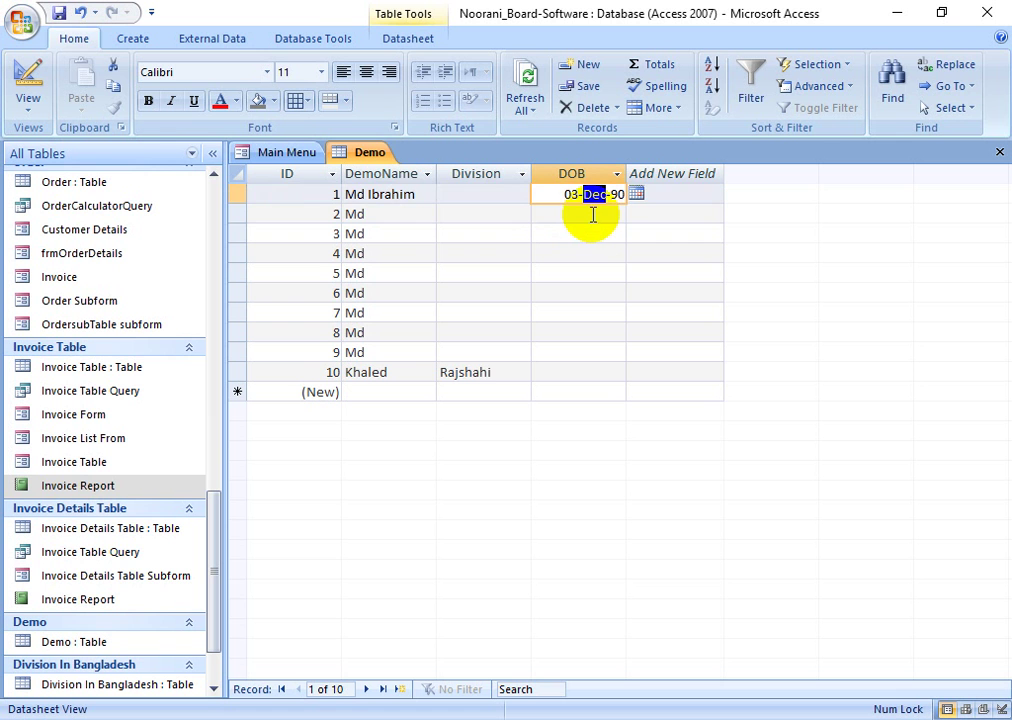
pyautogui.click(592, 213)
pyautogui.click(570, 197)
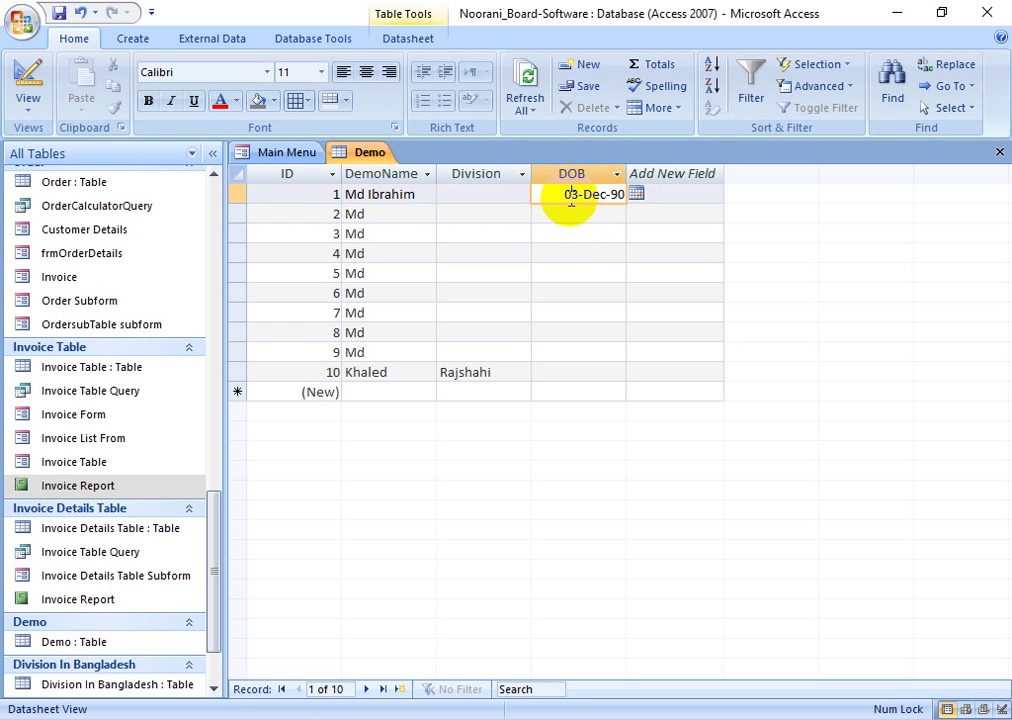
pyautogui.click(594, 214)
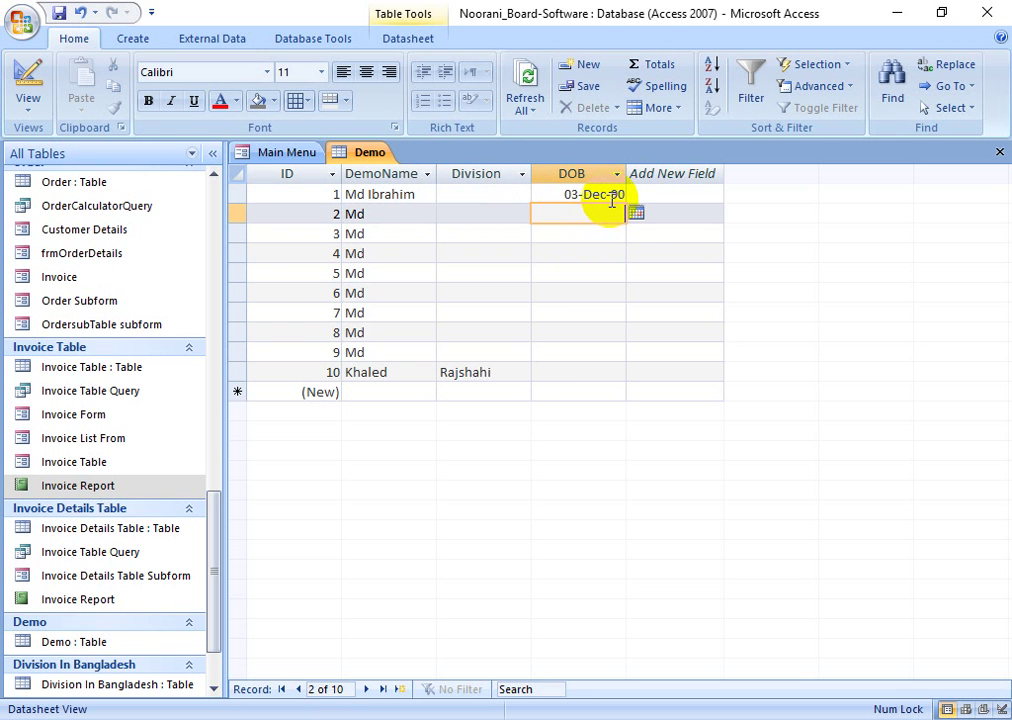
pyautogui.click(614, 195)
# - Switch the Demo table to Design View and select the next empty Field Name row
pyautogui.click(565, 219)
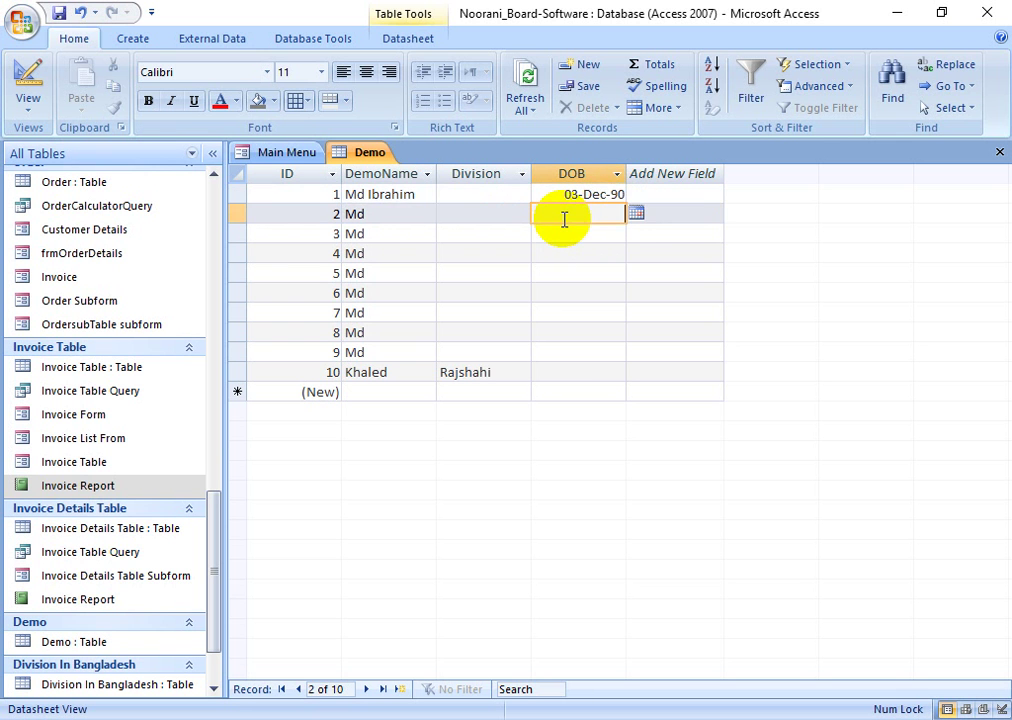
pyautogui.click(30, 92)
pyautogui.click(285, 266)
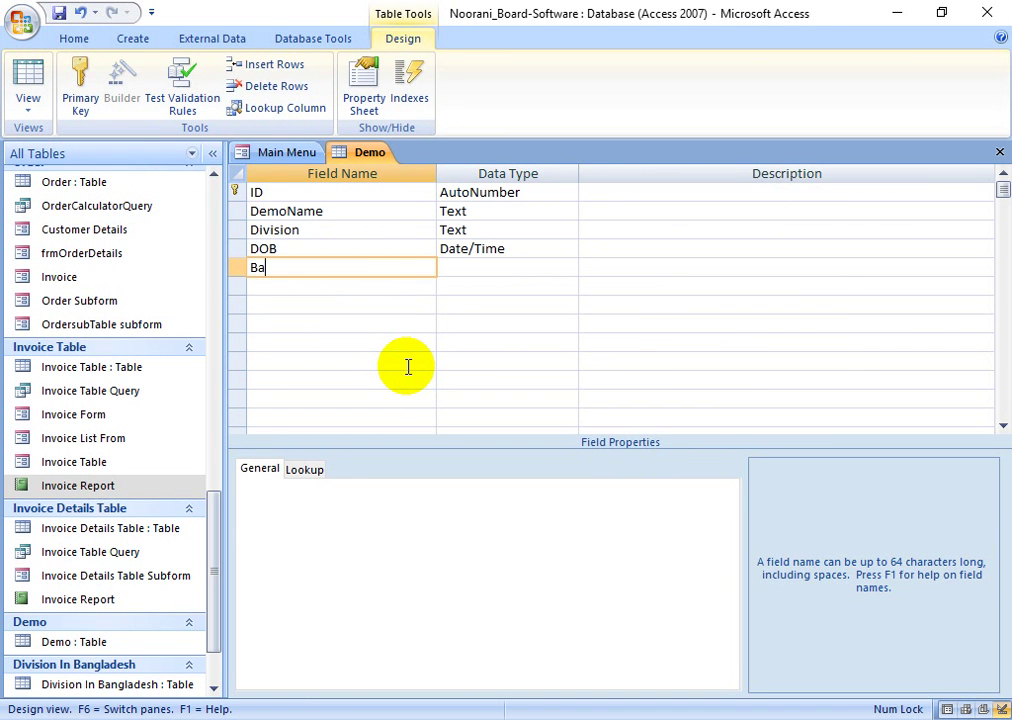
# - Add a Currency field named Balance, save, and enter 10.00 for record 1
pyautogui.write('Balance')
pyautogui.press('Tab')
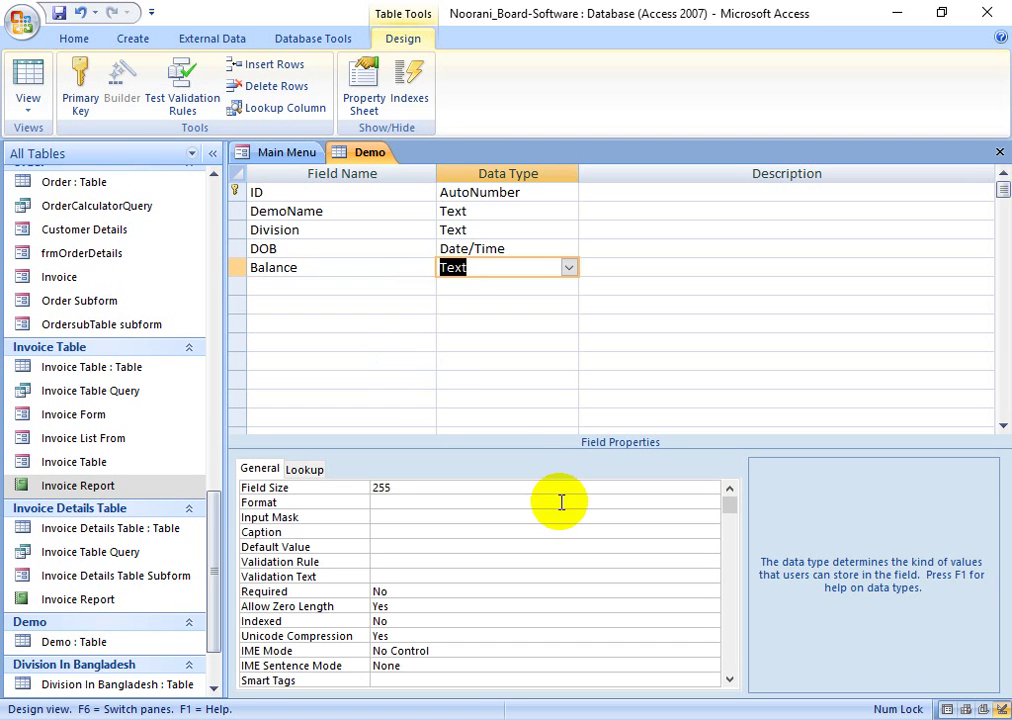
pyautogui.click(568, 267)
pyautogui.click(492, 361)
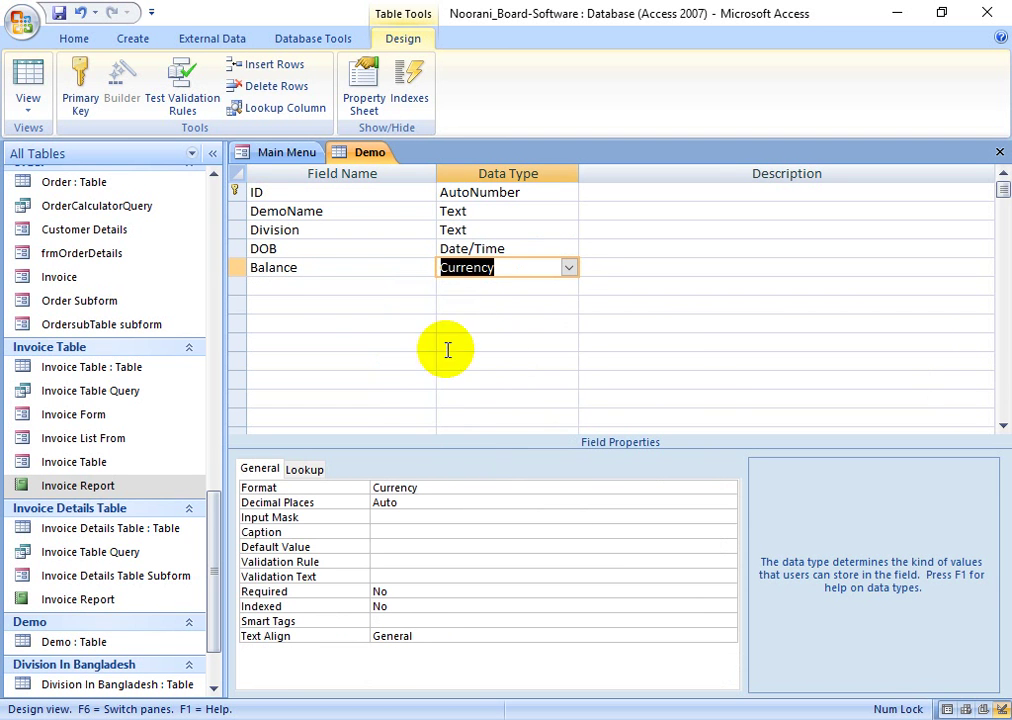
pyautogui.click(25, 70)
pyautogui.click(470, 425)
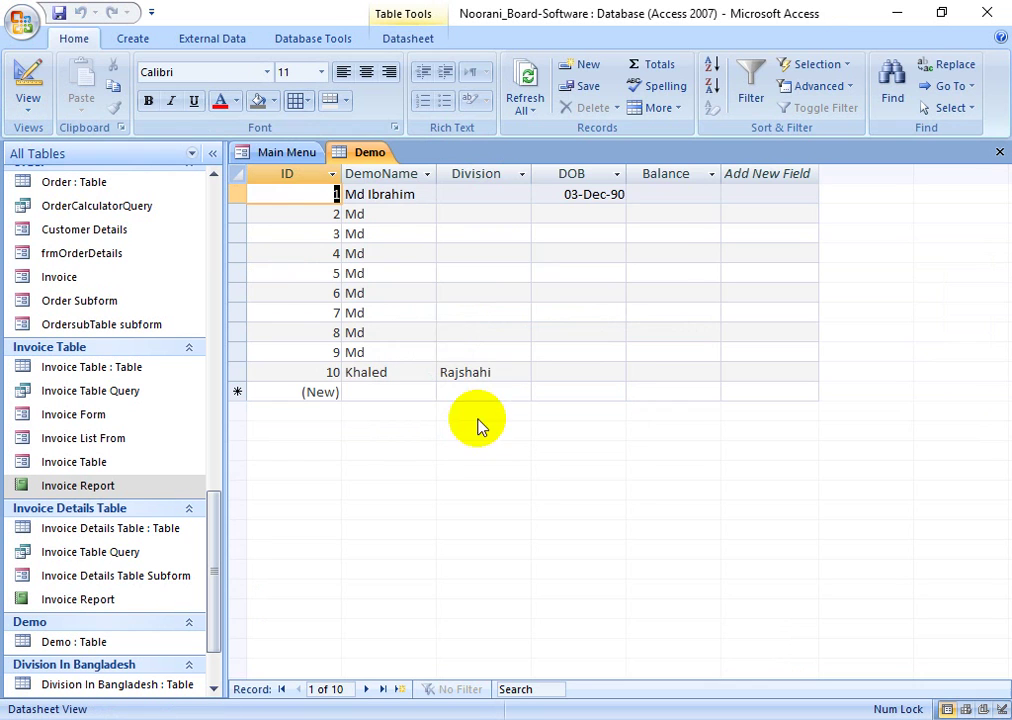
pyautogui.press('Tab')
pyautogui.press('Tab')
pyautogui.press('Tab')
pyautogui.press('Tab')
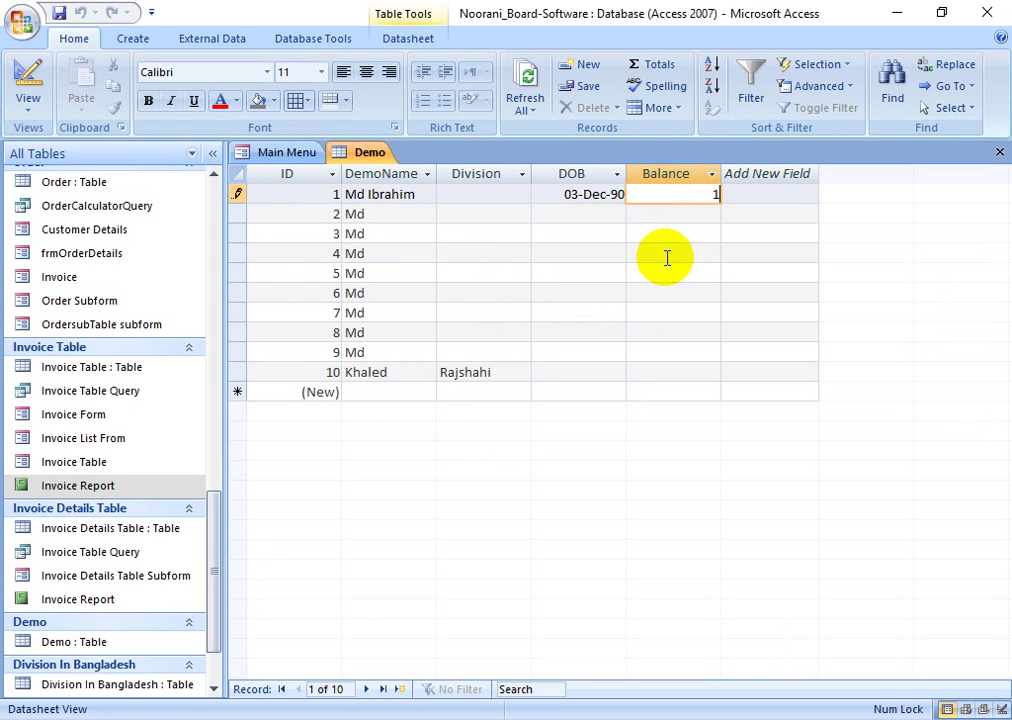
pyautogui.click(666, 258)
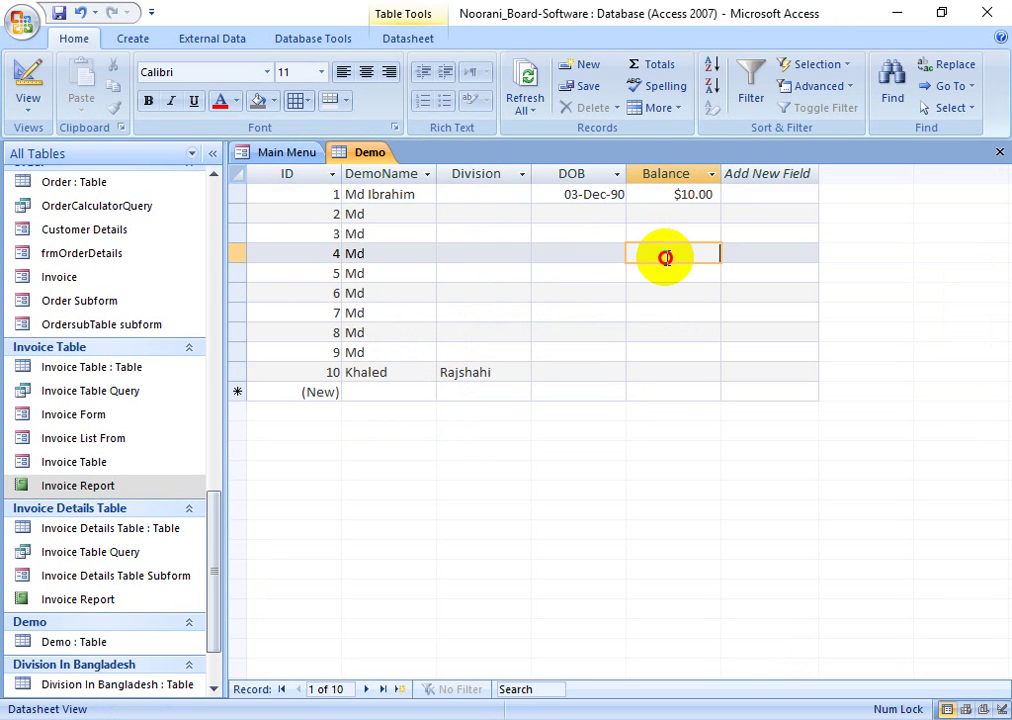
pyautogui.click(676, 192)
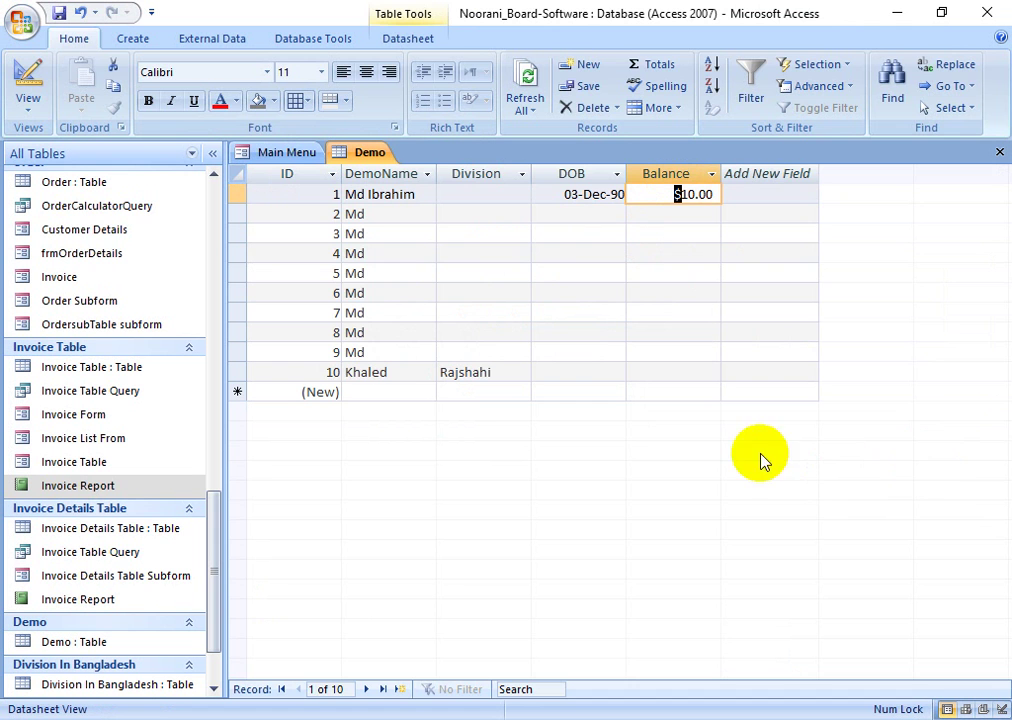
# - Set Balance's Format to Standard, save, and check the reformatted balances
pyautogui.click(27, 82)
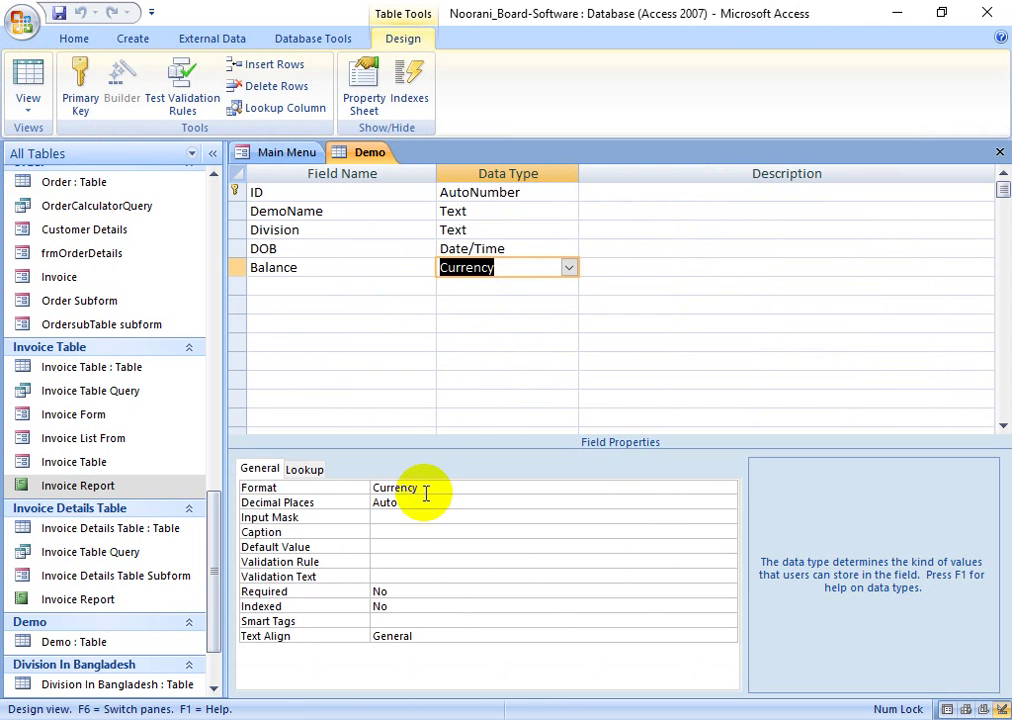
pyautogui.click(426, 490)
pyautogui.click(728, 488)
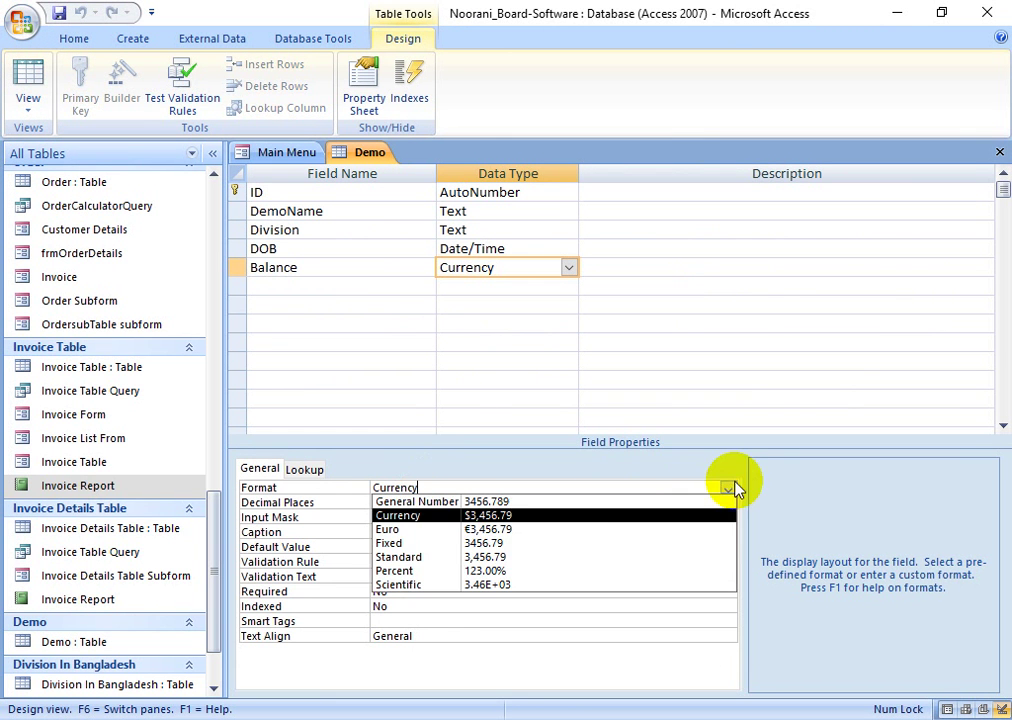
pyautogui.click(556, 557)
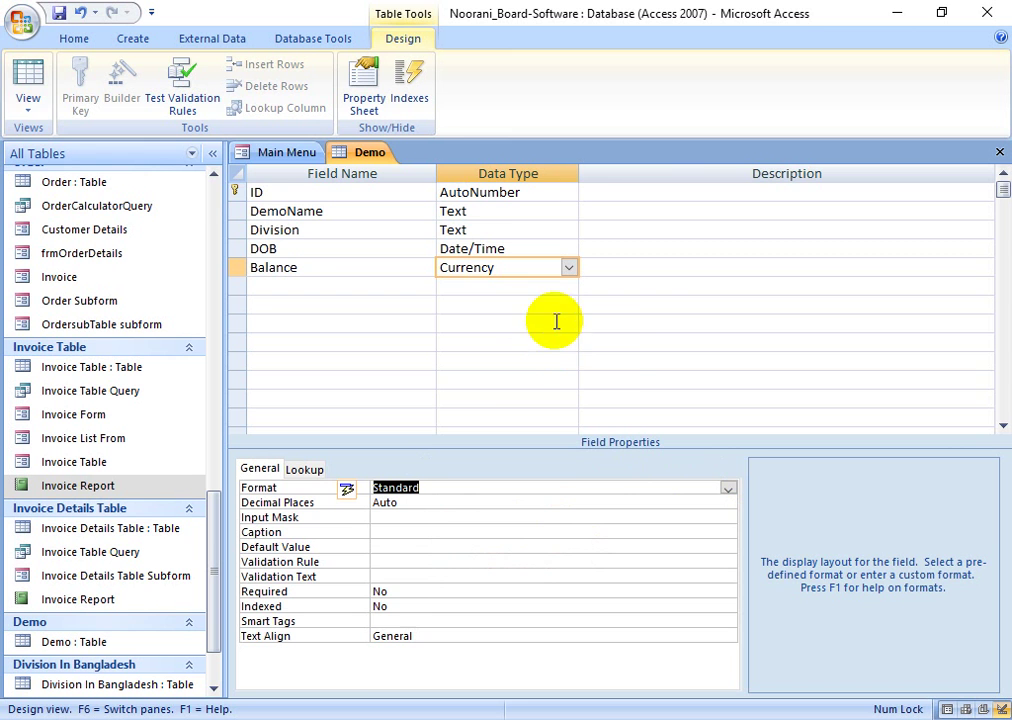
pyautogui.click(22, 85)
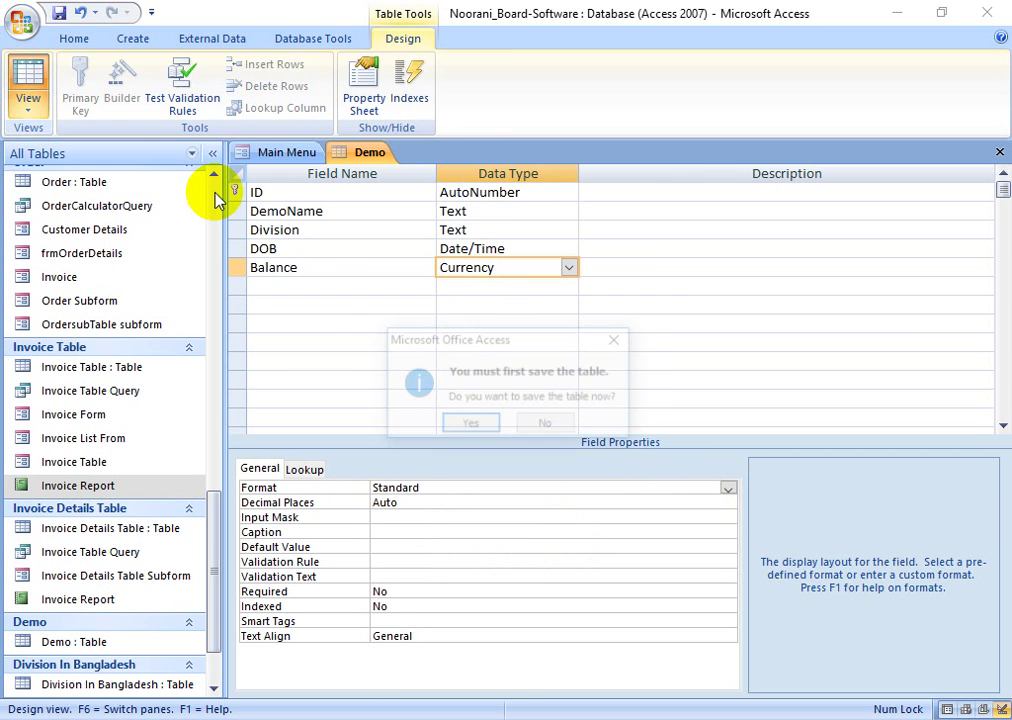
pyautogui.click(470, 426)
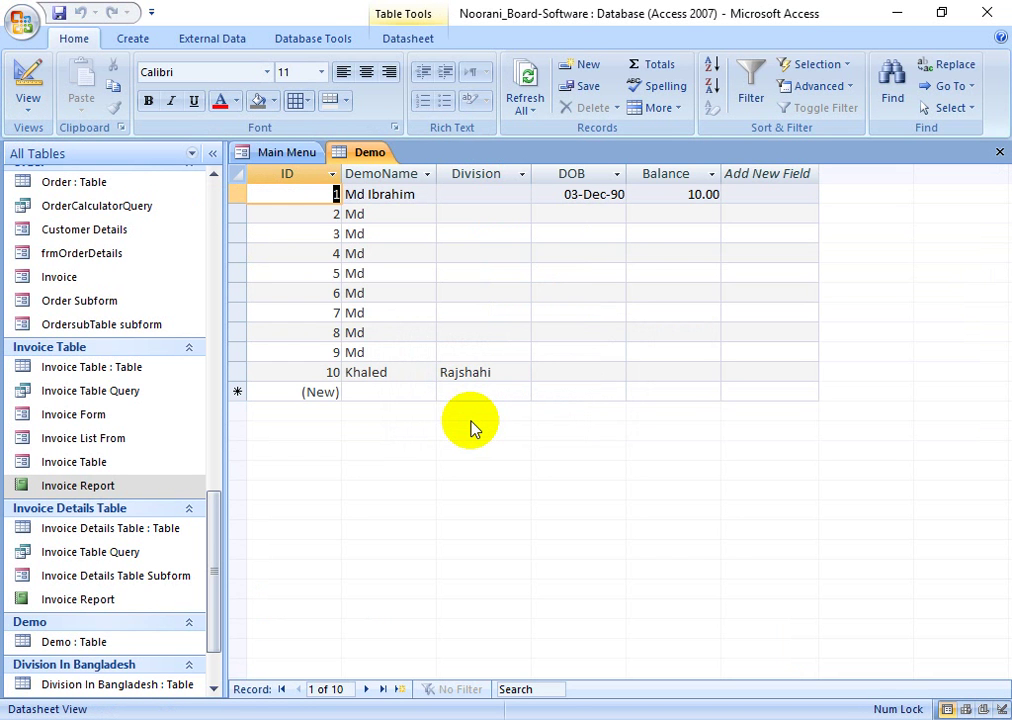
pyautogui.click(680, 199)
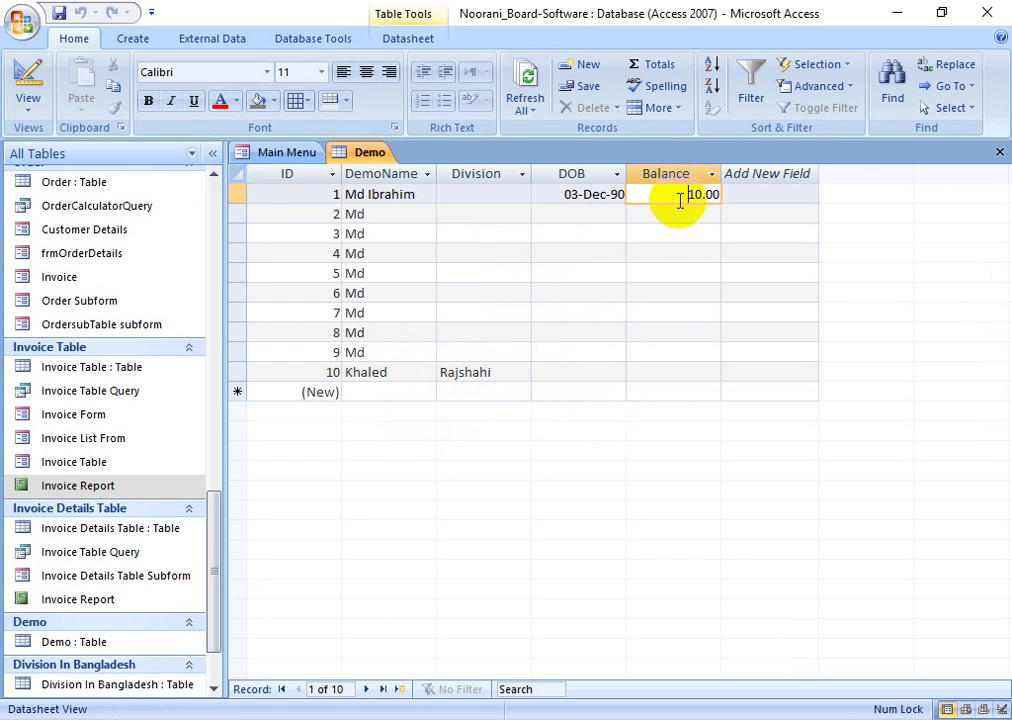
pyautogui.click(686, 214)
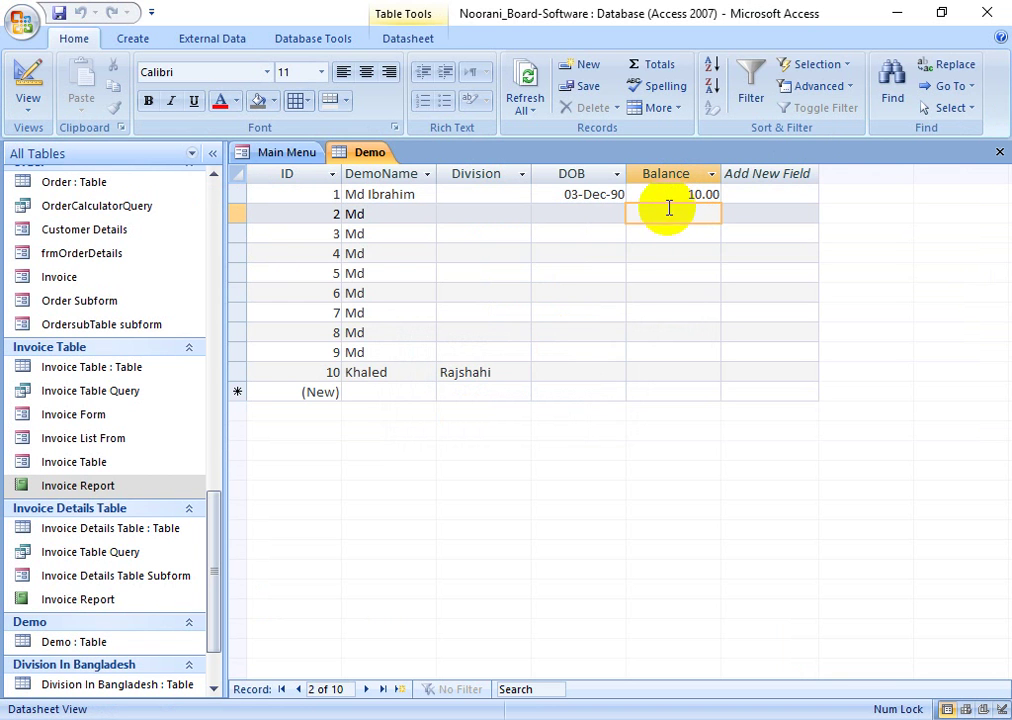
# - Right-align the Balance field's Text Align property and save the table
pyautogui.click(52, 75)
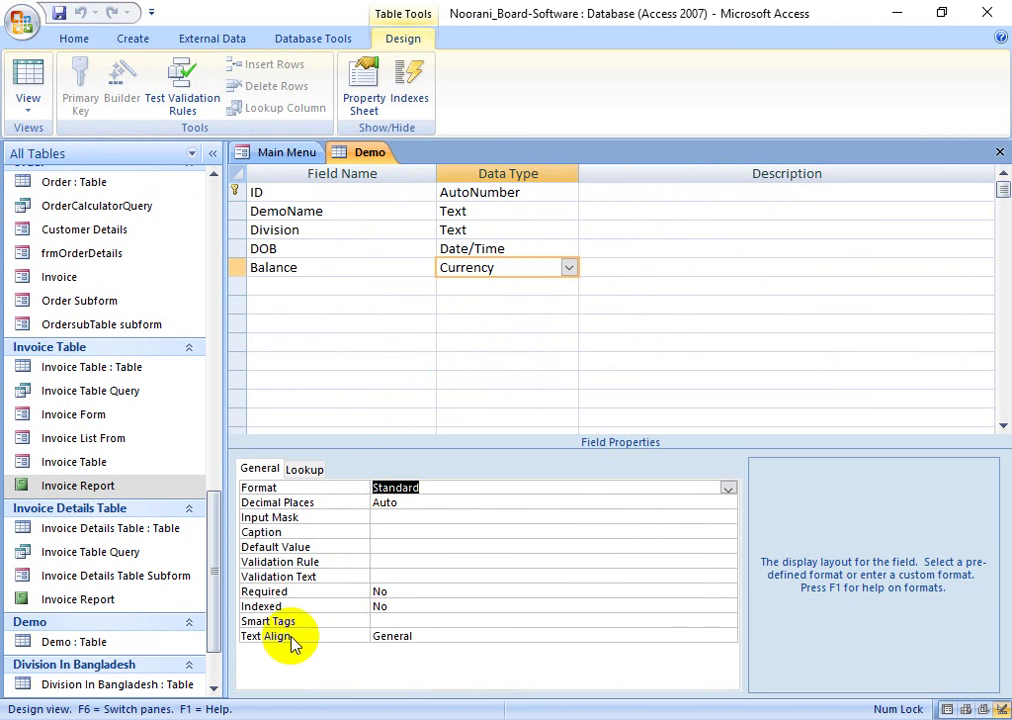
pyautogui.click(431, 637)
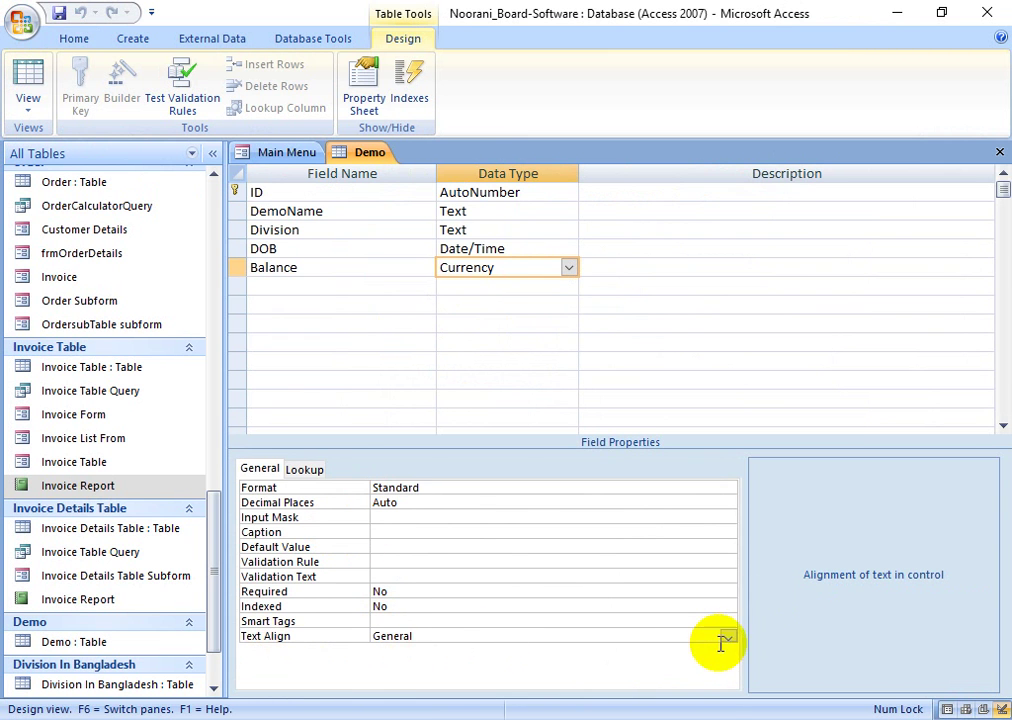
pyautogui.click(727, 637)
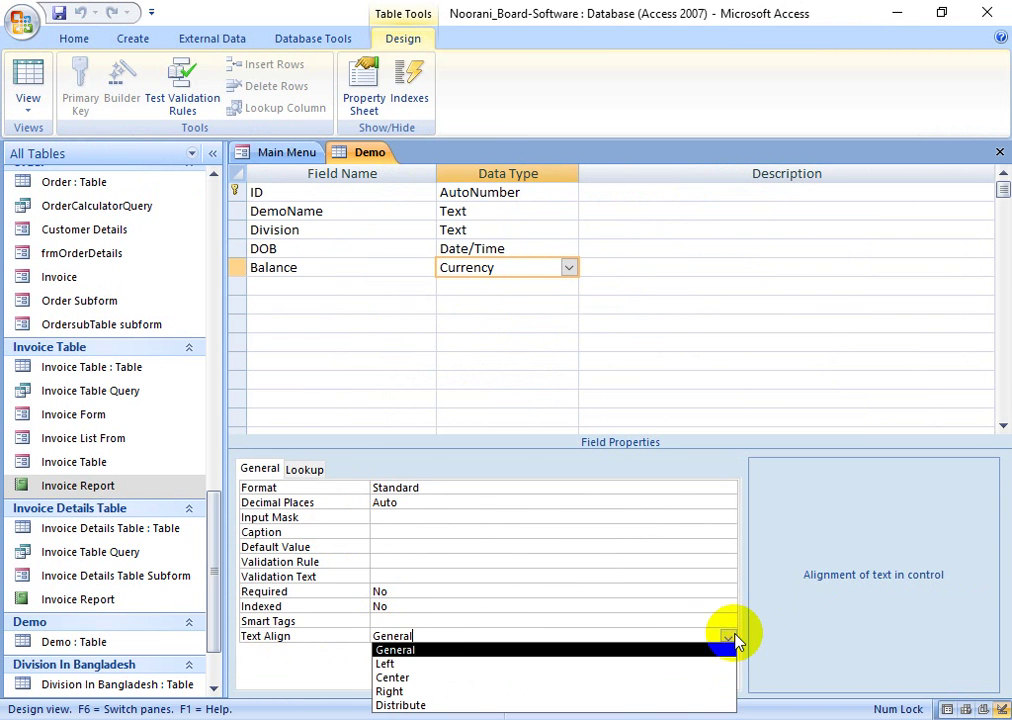
pyautogui.click(417, 692)
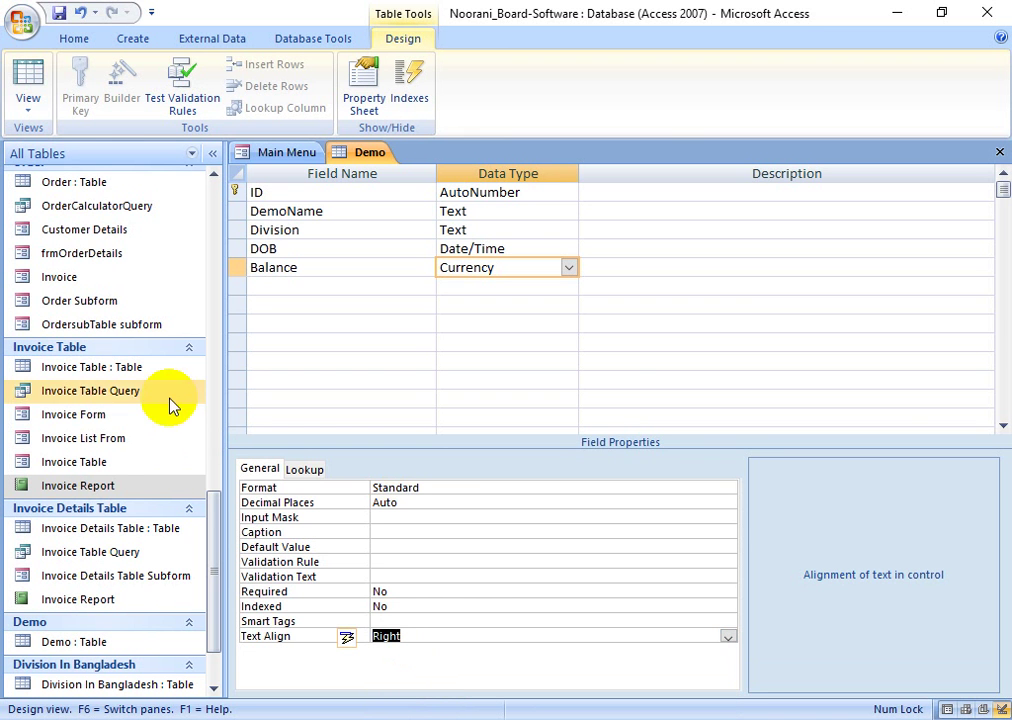
pyautogui.click(26, 86)
pyautogui.click(483, 422)
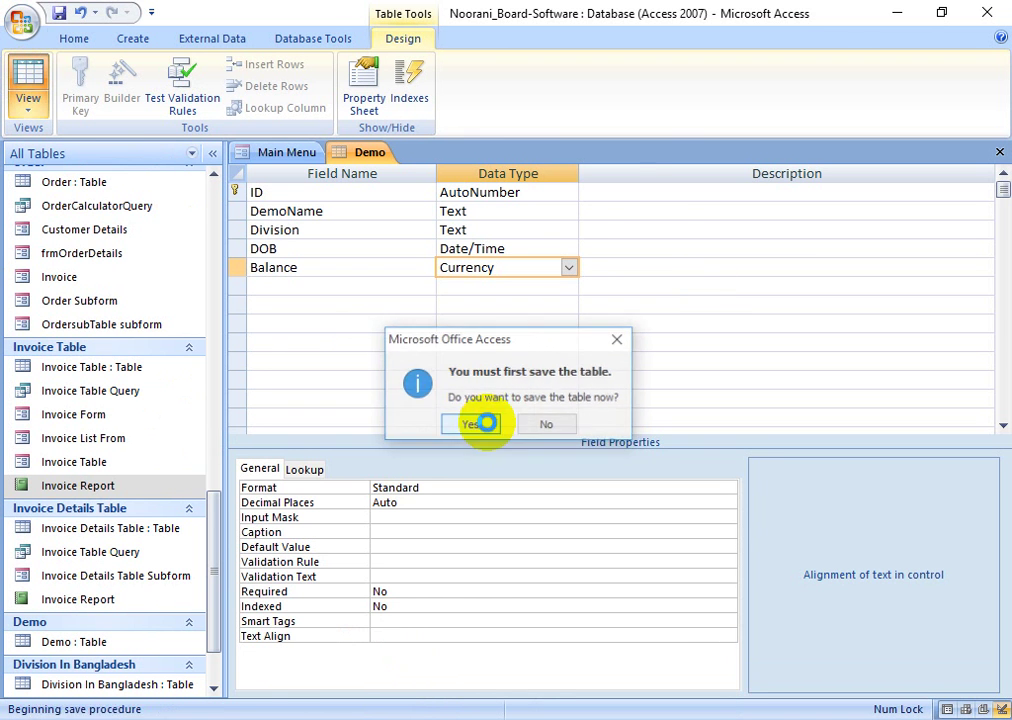
# - Enter 1,000.00 as record 2's Balance, then return to Design view for another field
pyautogui.click(678, 216)
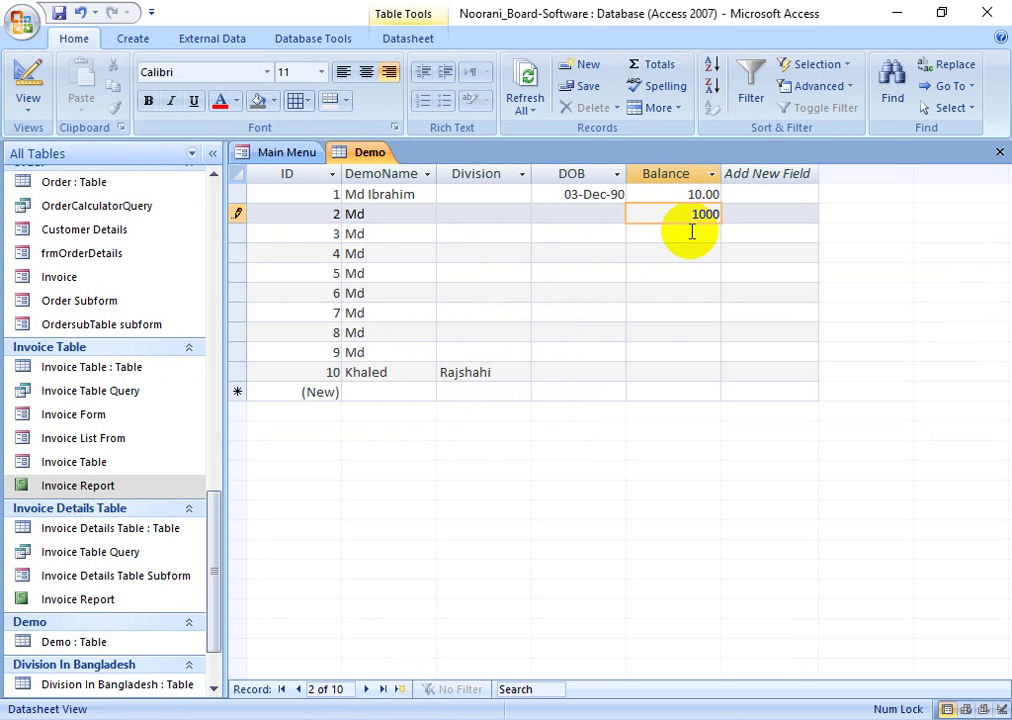
pyautogui.click(692, 232)
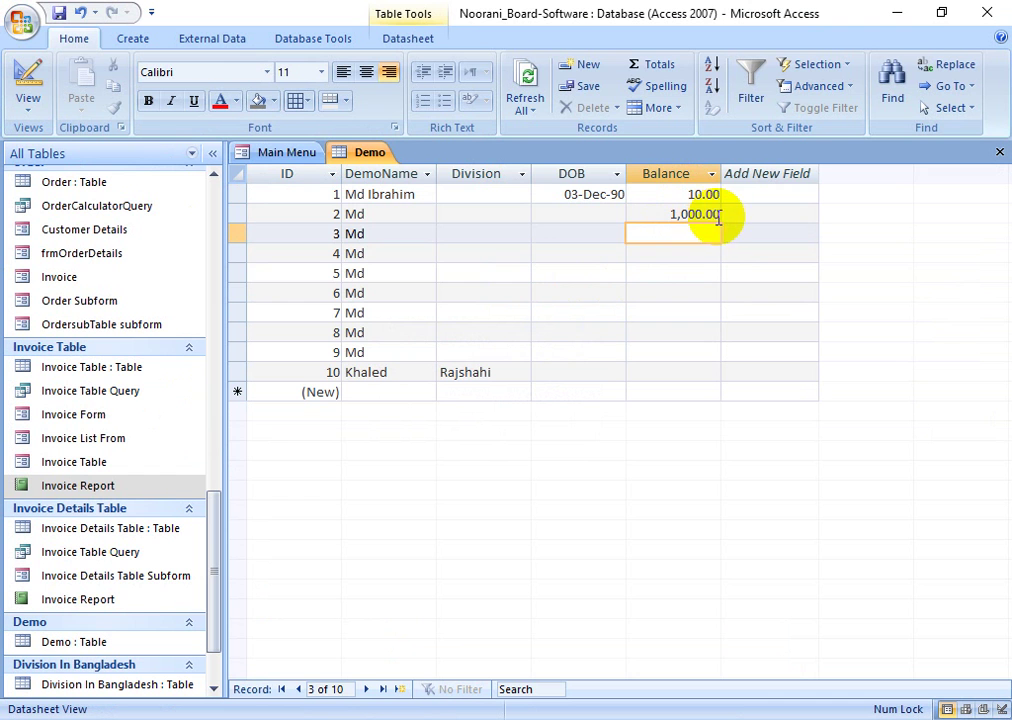
pyautogui.moveTo(707, 215); pyautogui.dragTo(718, 215)
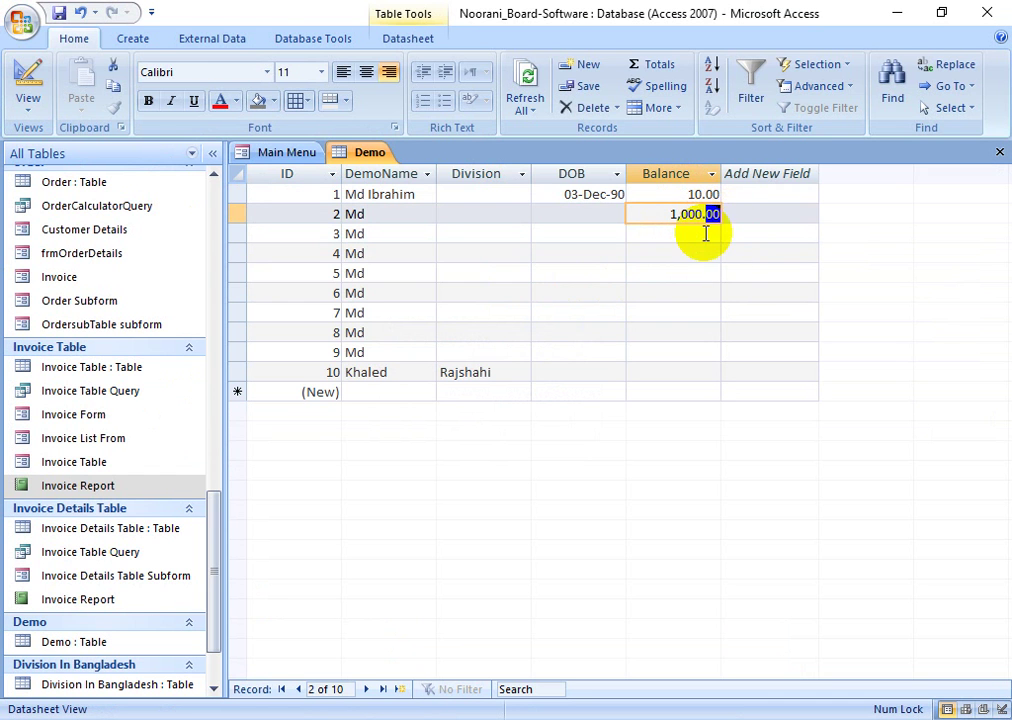
pyautogui.click(694, 236)
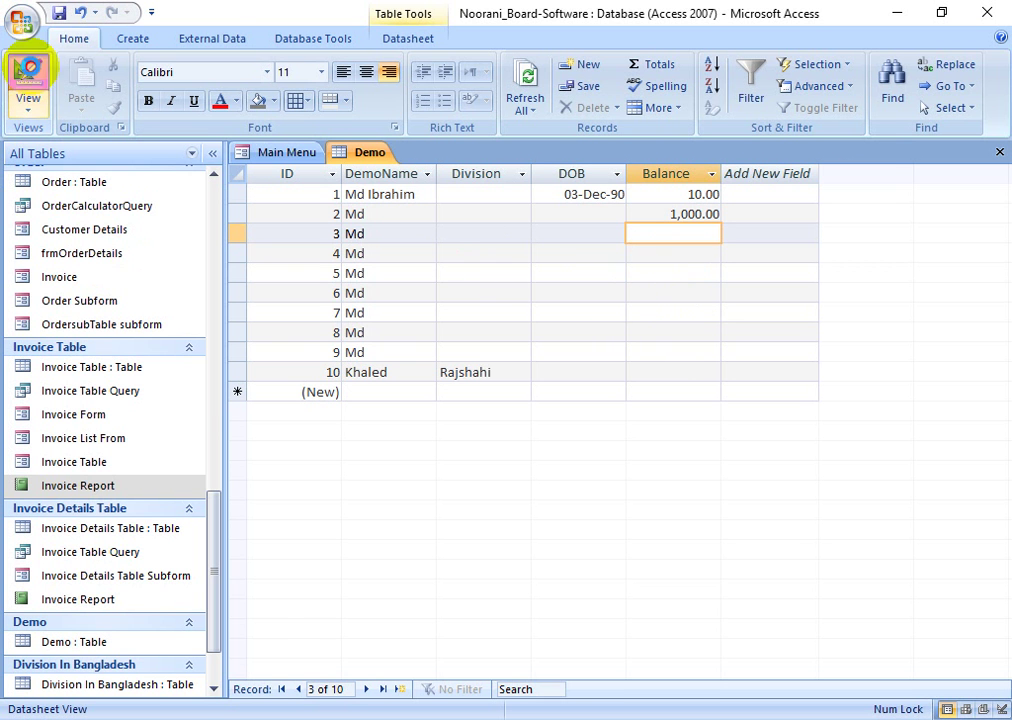
pyautogui.click(28, 70)
pyautogui.click(273, 284)
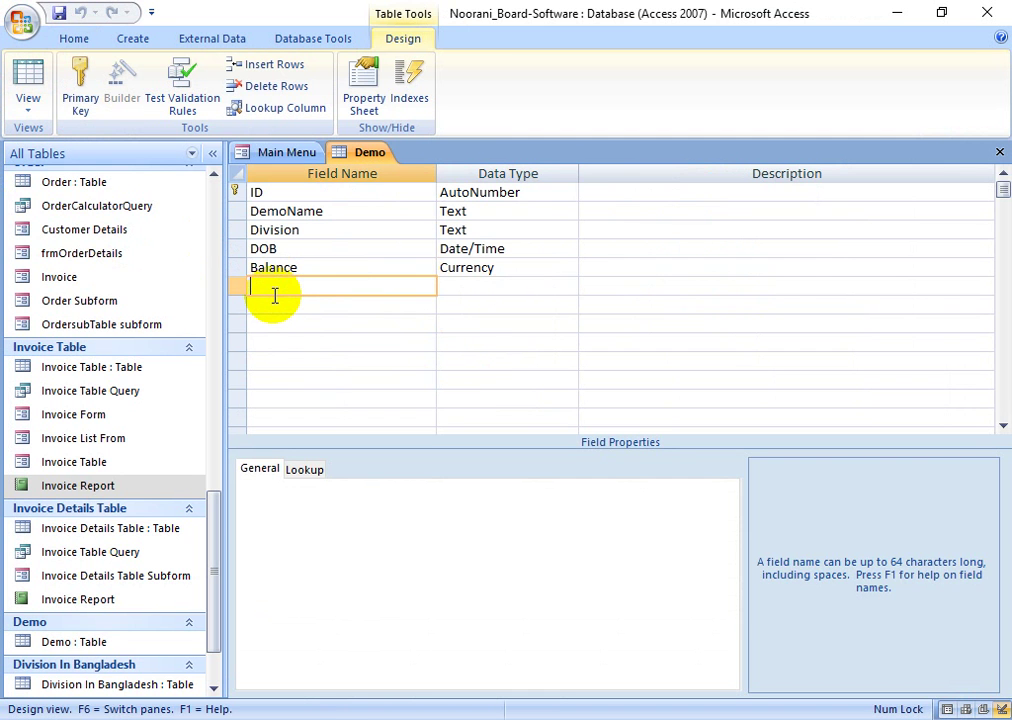
# - Give Balance the validation rule >30, save, and keep it despite existing 10.00 violating it
pyautogui.click(508, 269)
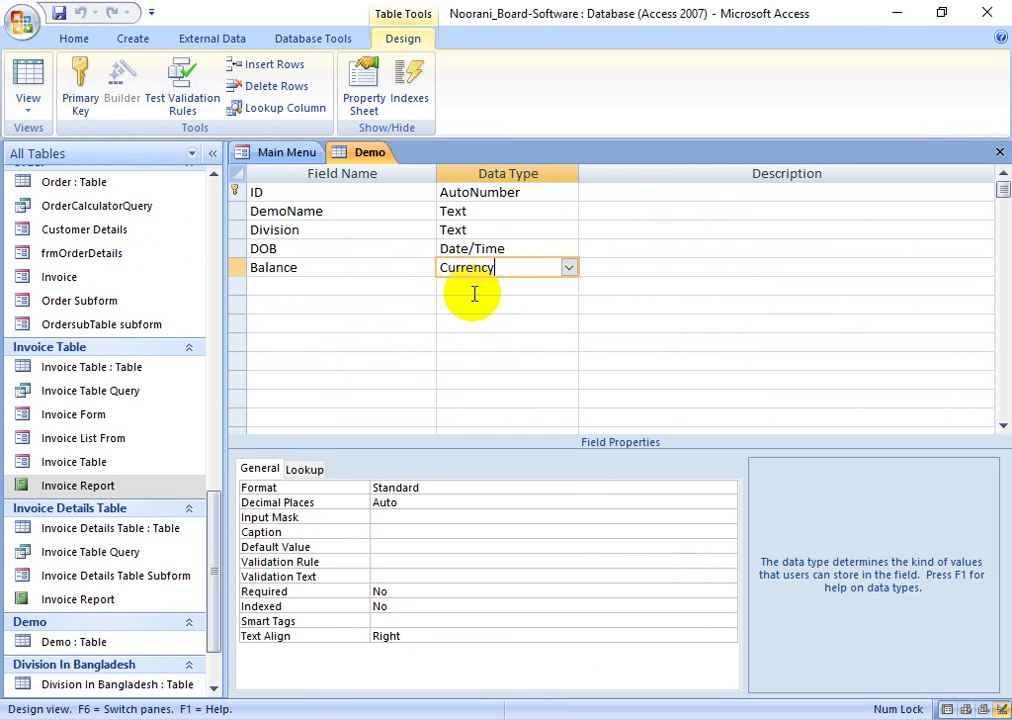
pyautogui.click(400, 550)
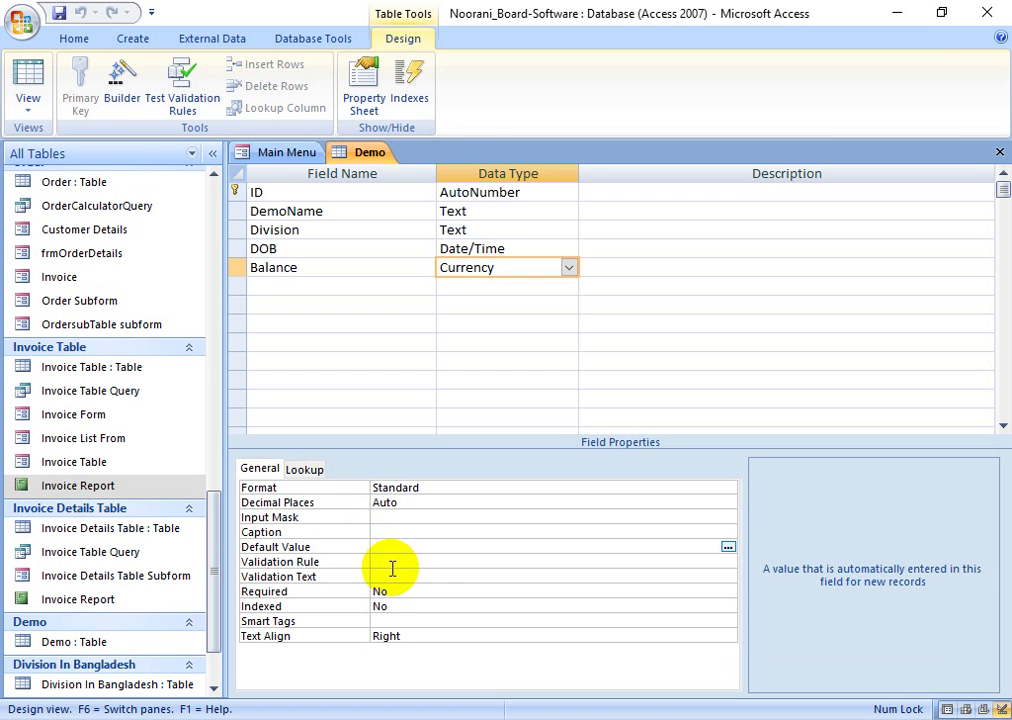
pyautogui.click(395, 563)
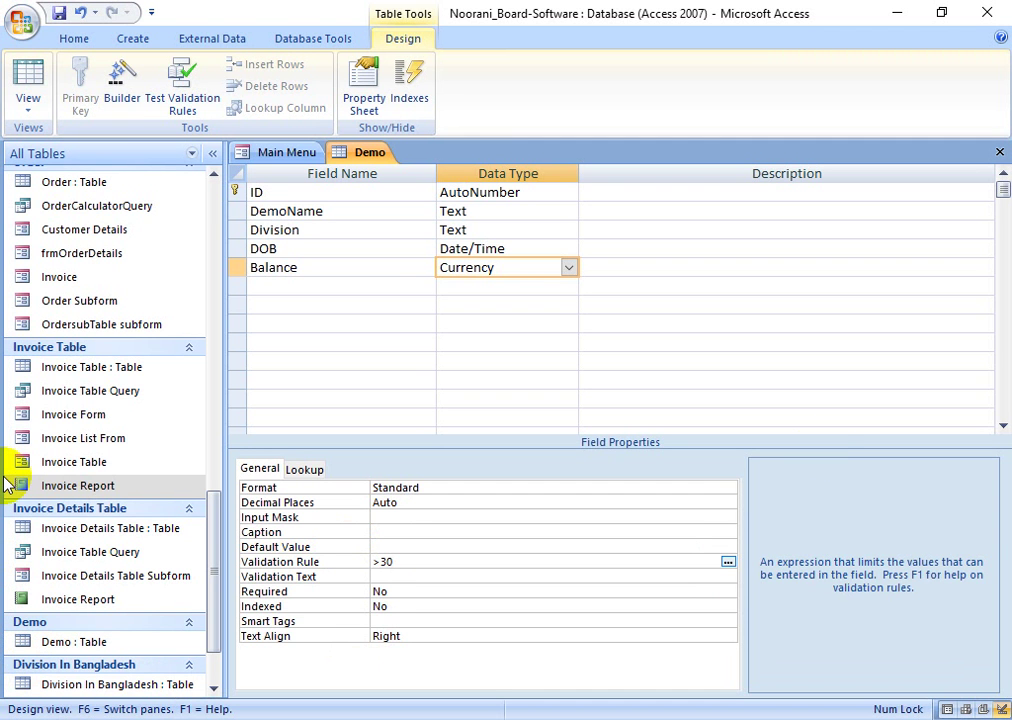
pyautogui.click(412, 577)
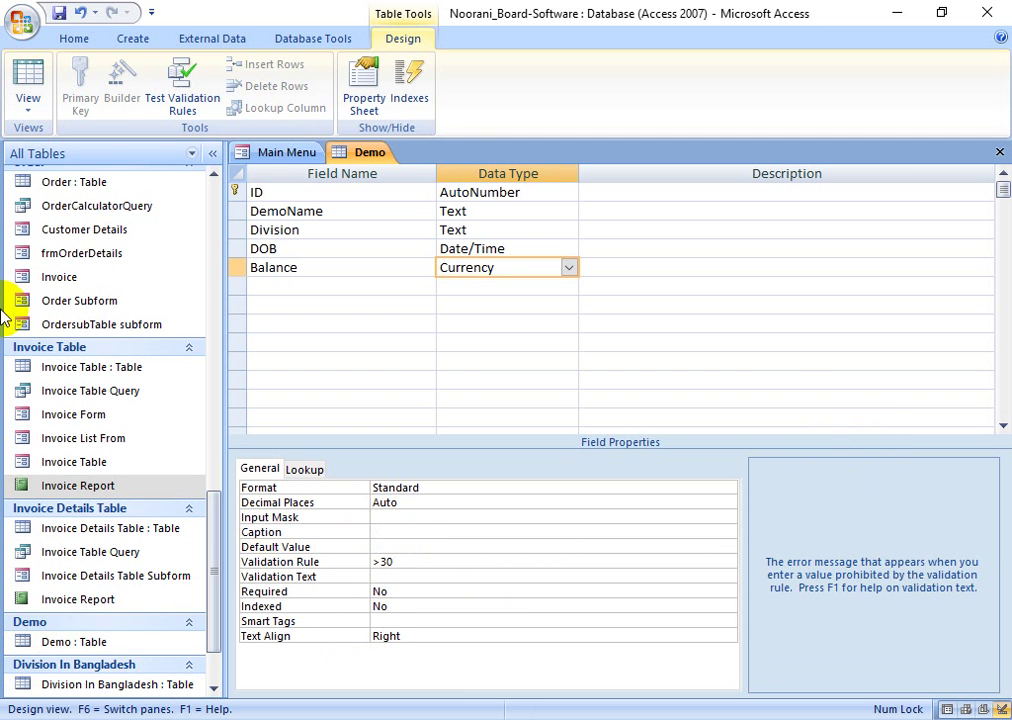
pyautogui.click(28, 85)
pyautogui.click(465, 423)
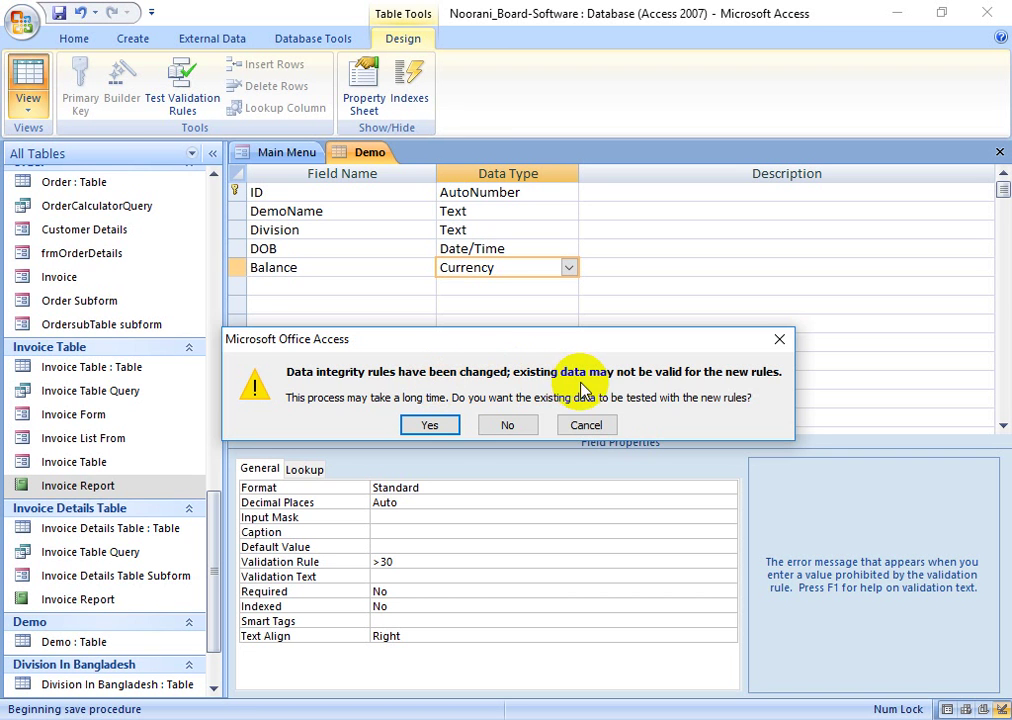
pyautogui.click(432, 425)
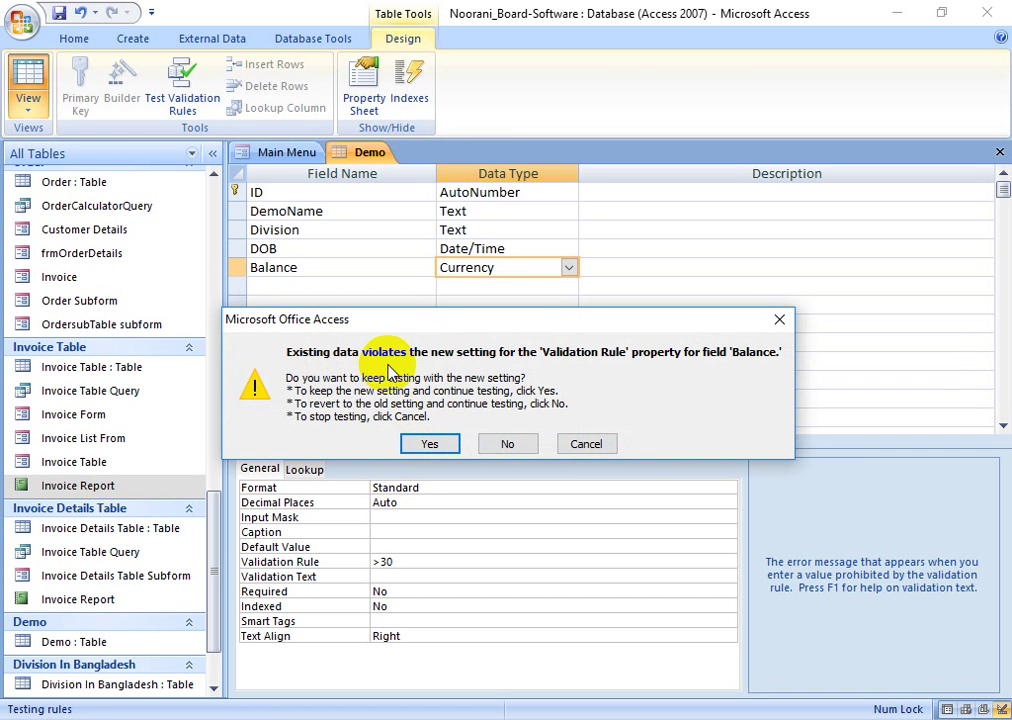
pyautogui.click(437, 446)
pyautogui.click(680, 194)
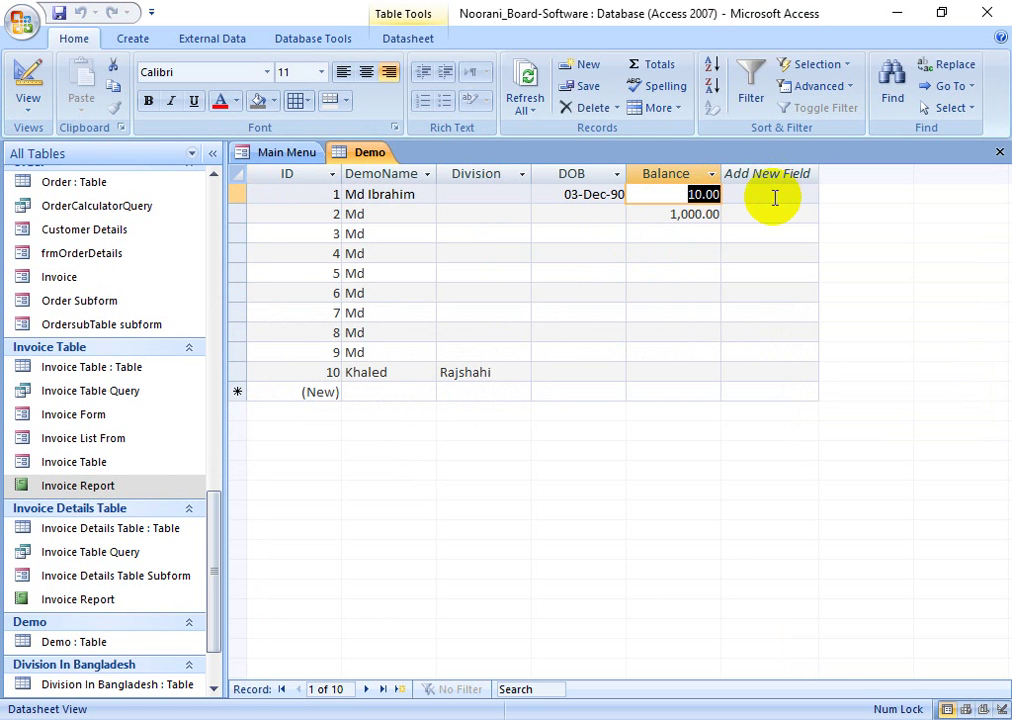
# - Change record 1's Balance to 3,000 and replace record 3's rejected 24 with 34
pyautogui.write('3000')
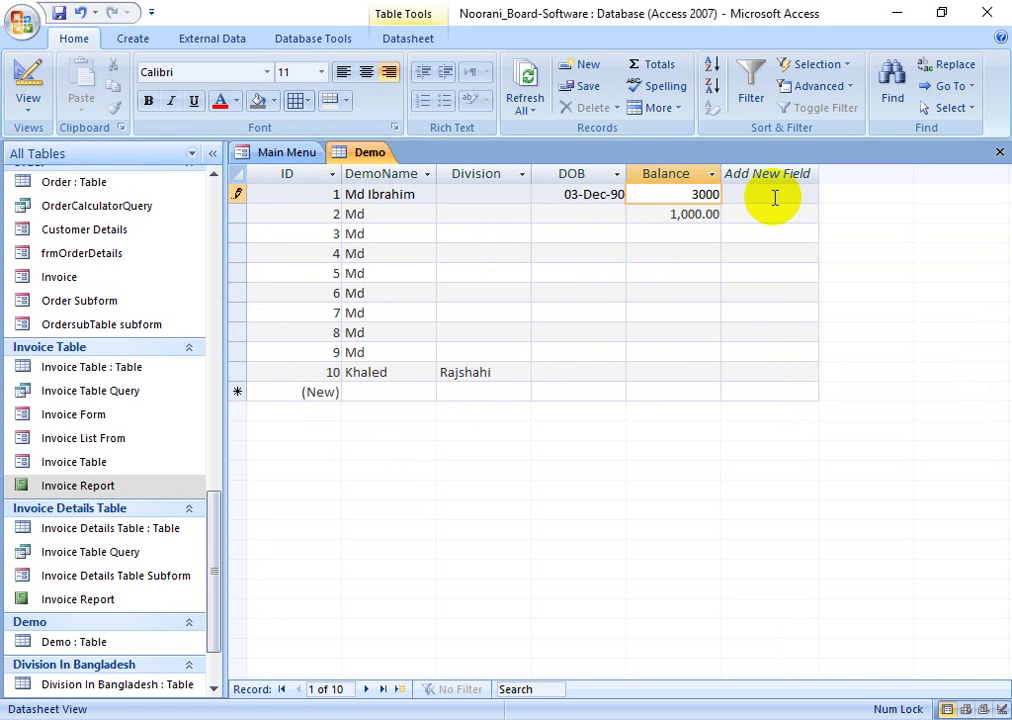
pyautogui.click(678, 252)
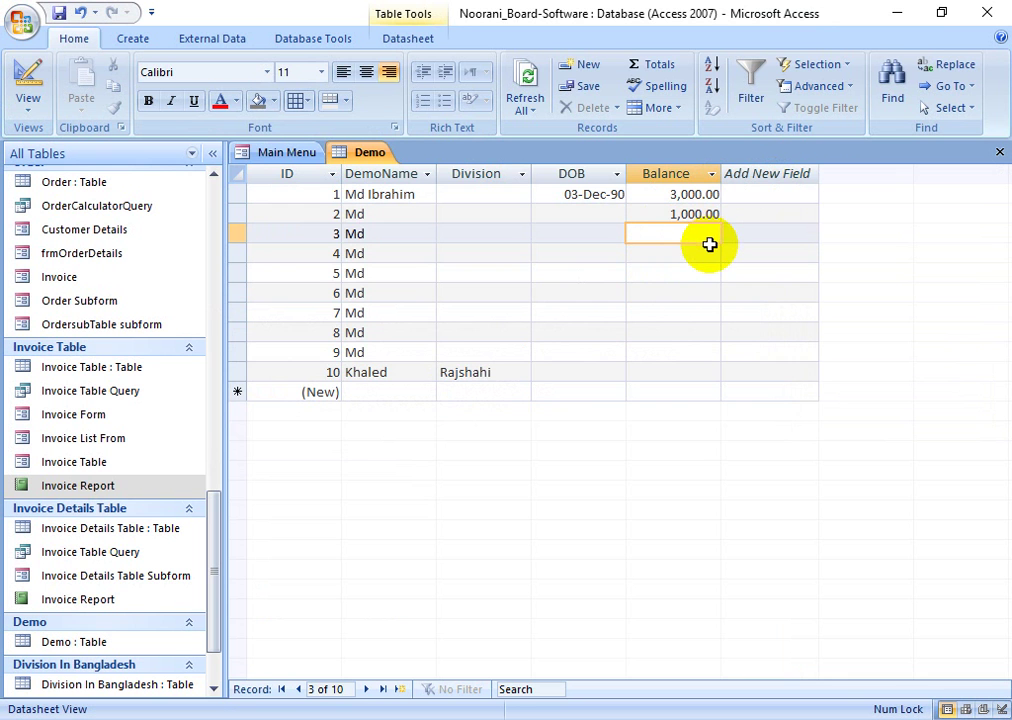
pyautogui.write('24')
pyautogui.click(702, 287)
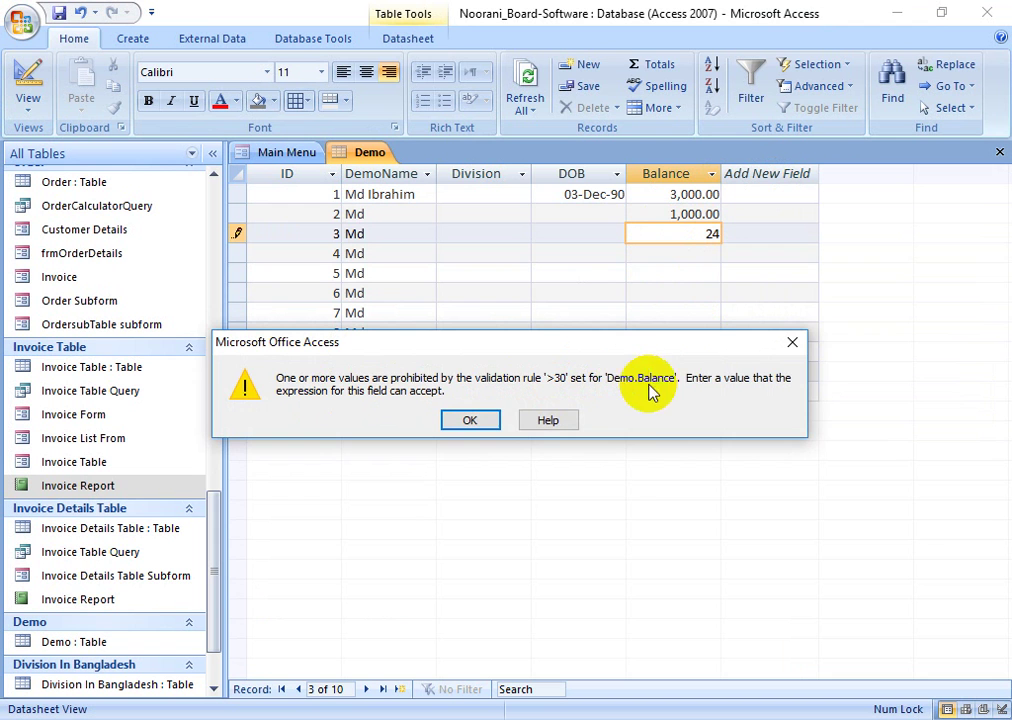
pyautogui.click(481, 430)
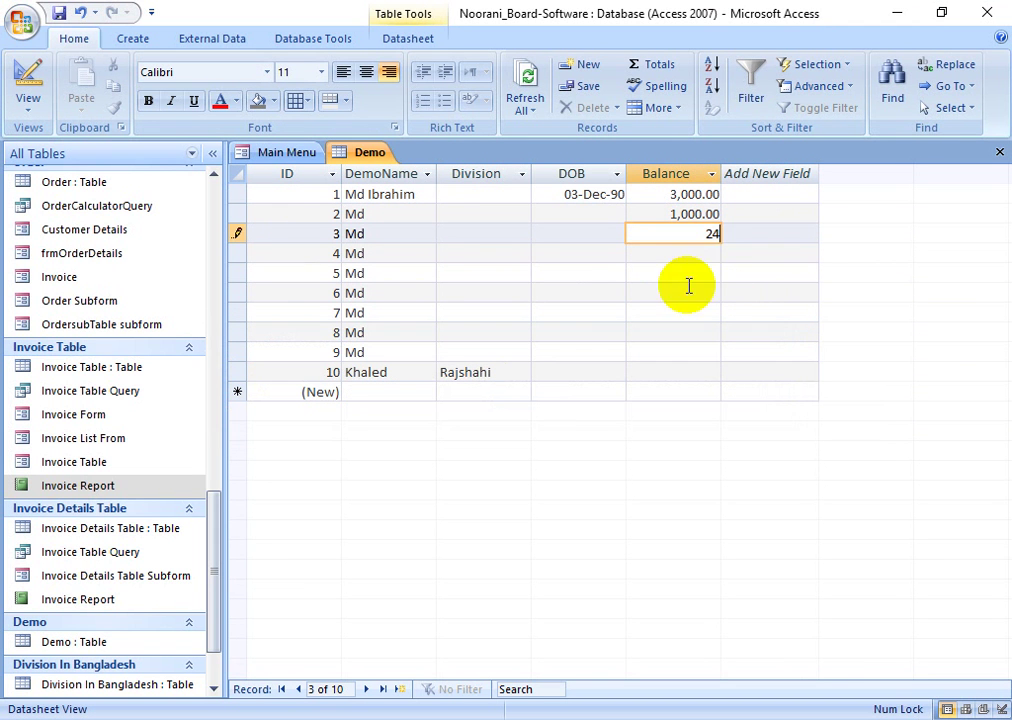
pyautogui.doubleClick(714, 234)
pyautogui.write('34')
pyautogui.click(673, 291)
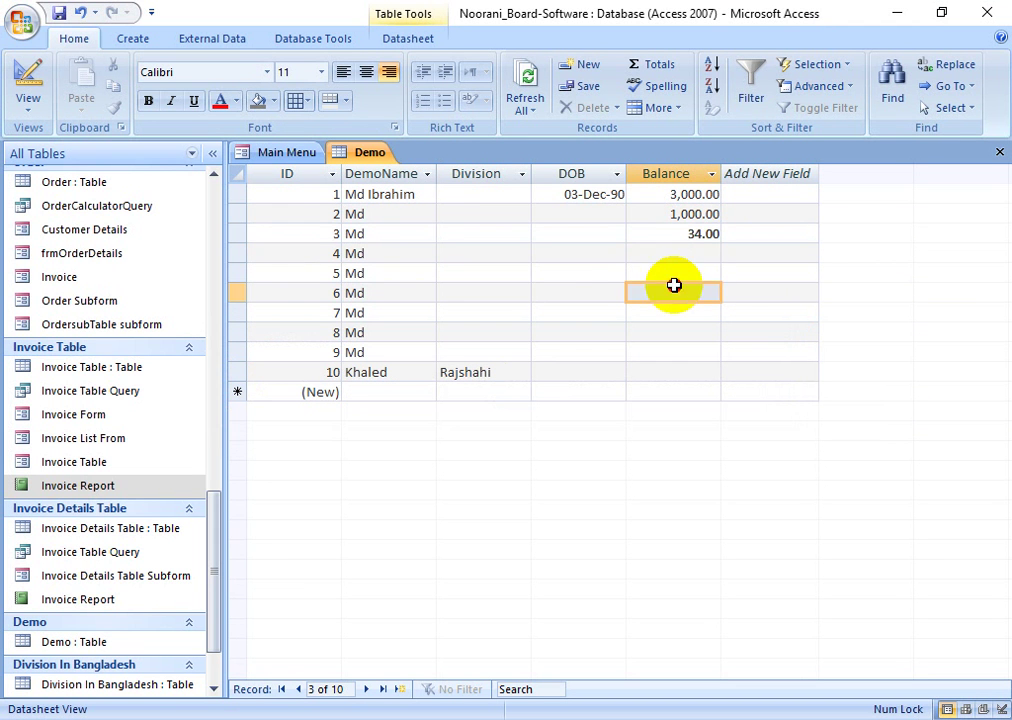
pyautogui.click(30, 72)
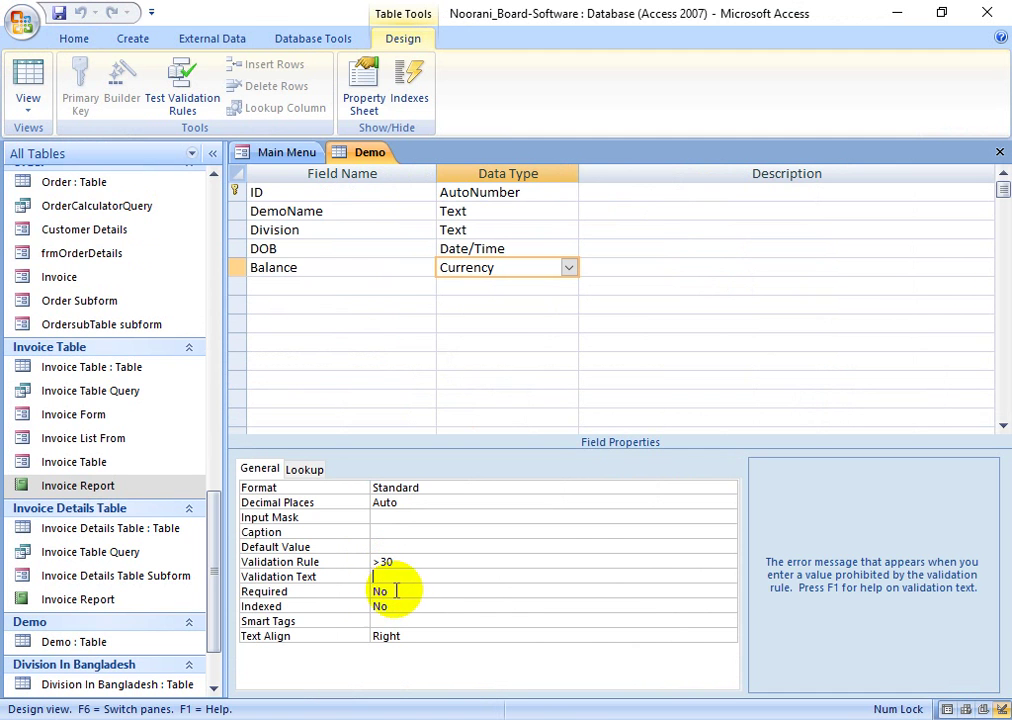
# - Set Balance's validation text to 'Oops! You are not allowed to put values under 30'
pyautogui.write('Hell')
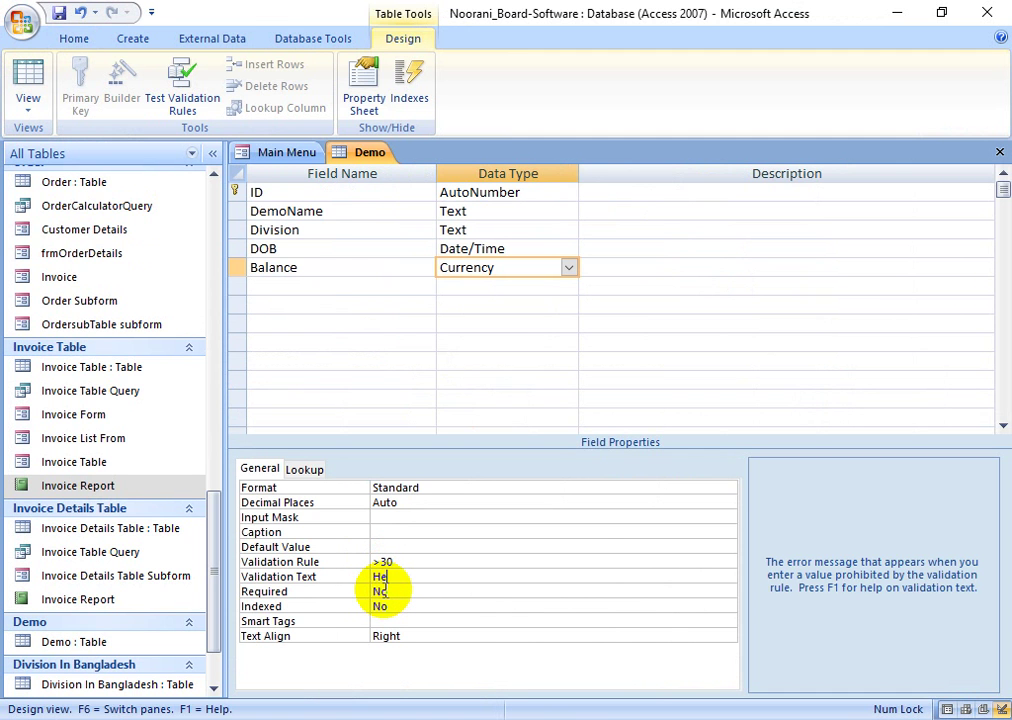
pyautogui.write('o')
pyautogui.press('BackSpace')
pyautogui.press('BackSpace')
pyautogui.press('BackSpace')
pyautogui.press('BackSpace')
pyautogui.press('BackSpace')
pyautogui.write('Wo')
pyautogui.press('BackSpace')
pyautogui.press('BackSpace')
pyautogui.write('Op')
pyautogui.write('p')
pyautogui.write('s! You ')
pyautogui.write('a')
pyautogui.write('re not')
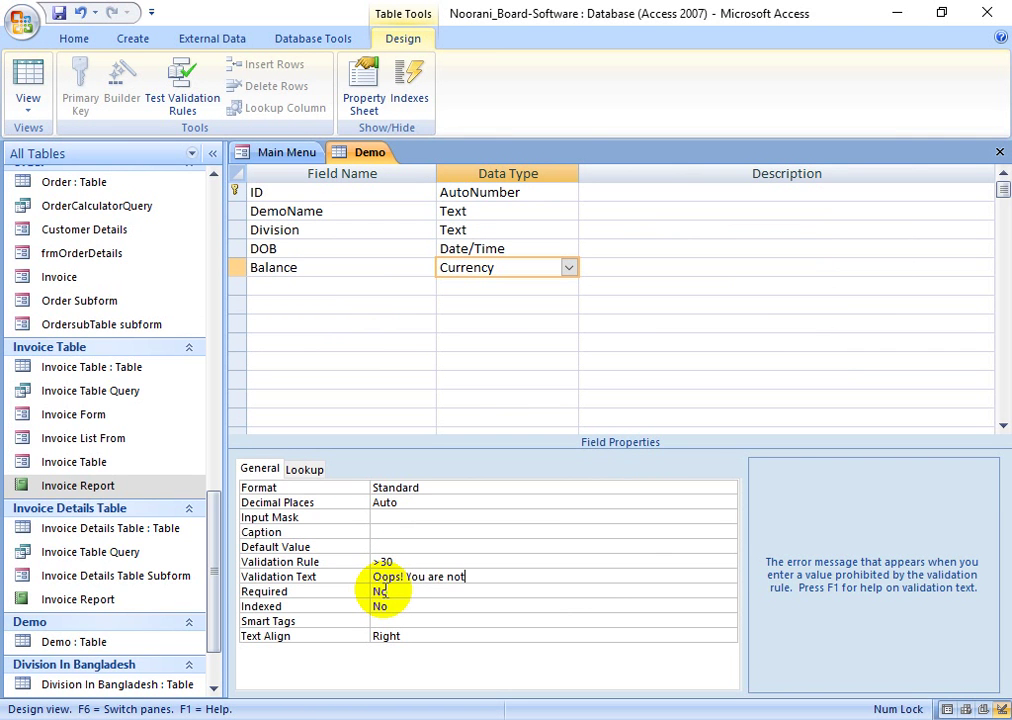
pyautogui.write(' allowe')
pyautogui.write('d a')
pyautogui.press('BackSpace')
pyautogui.write('to put values ')
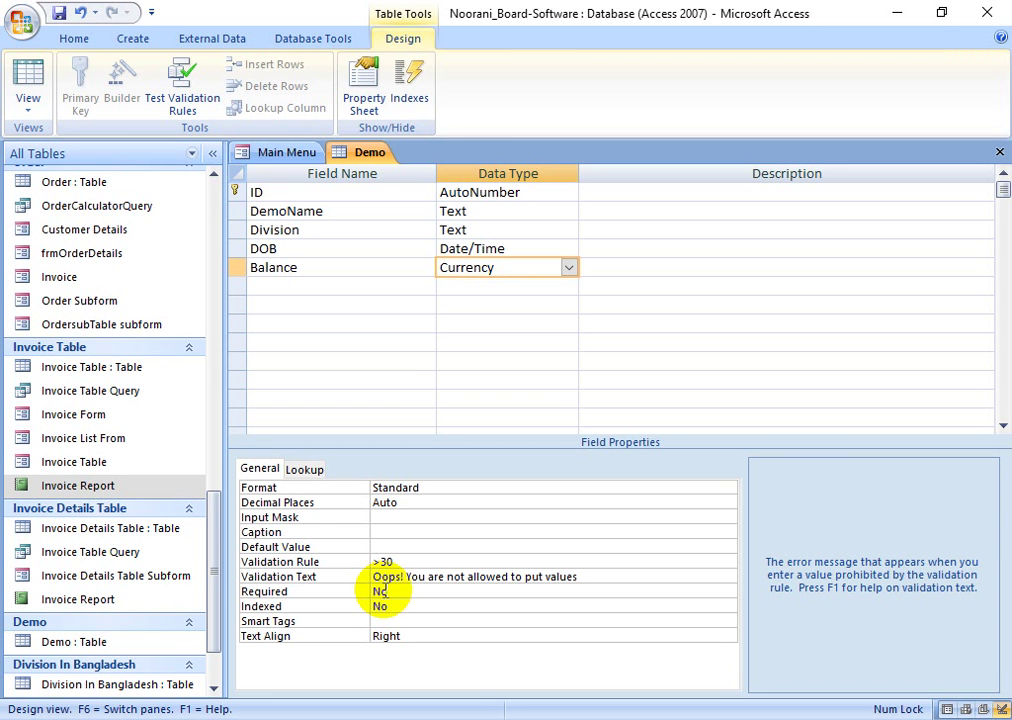
pyautogui.write('under 30')
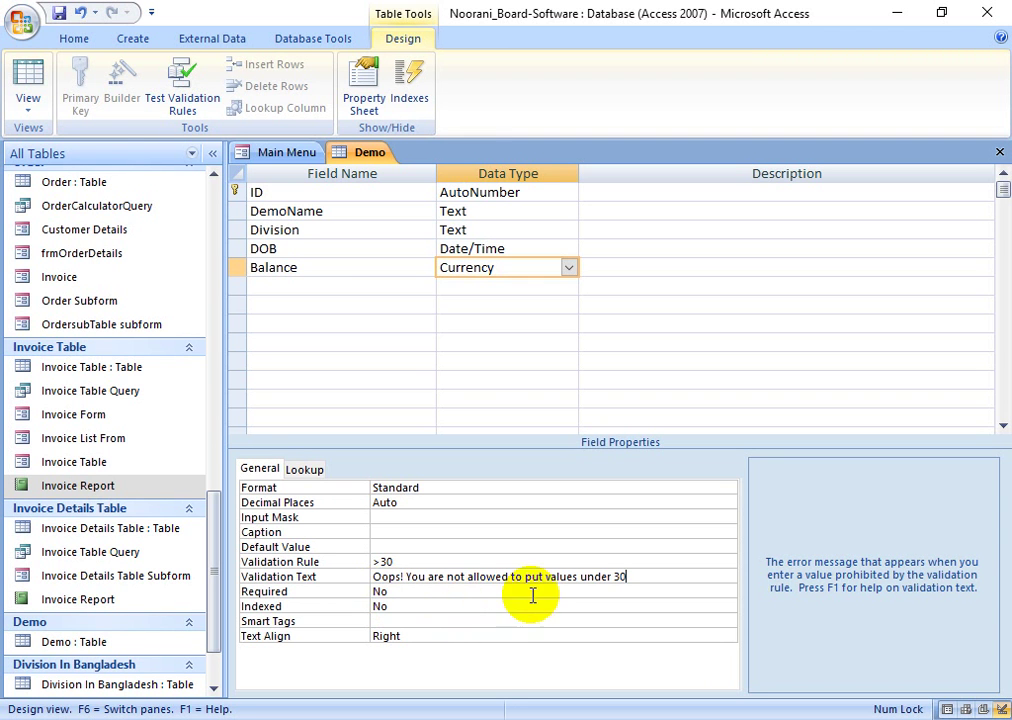
pyautogui.click(651, 579)
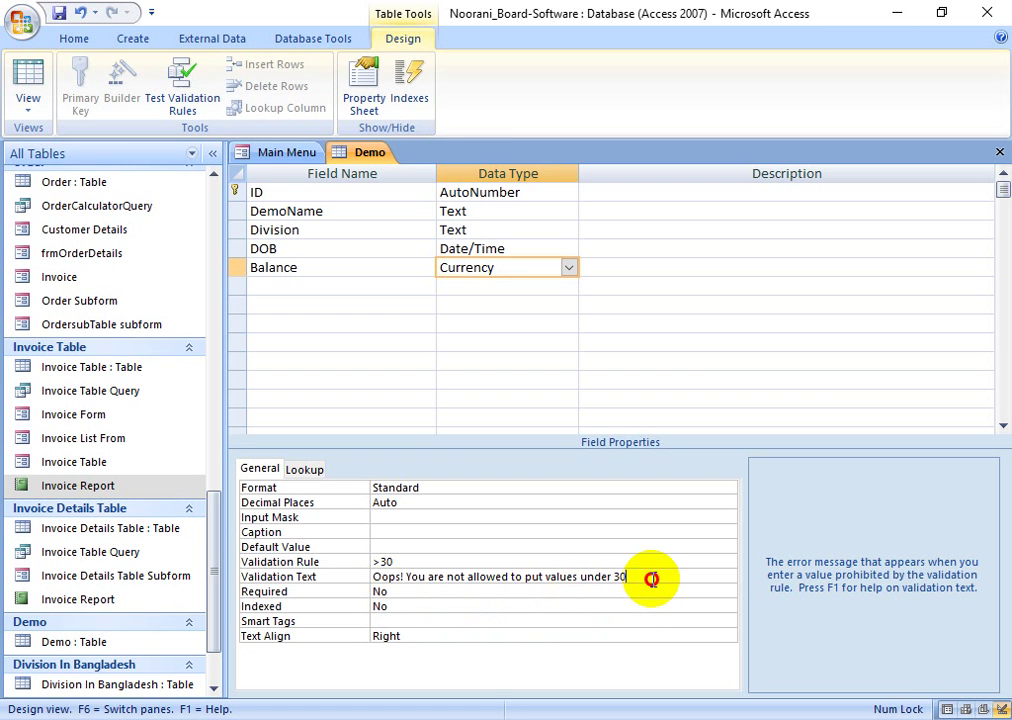
pyautogui.click(28, 85)
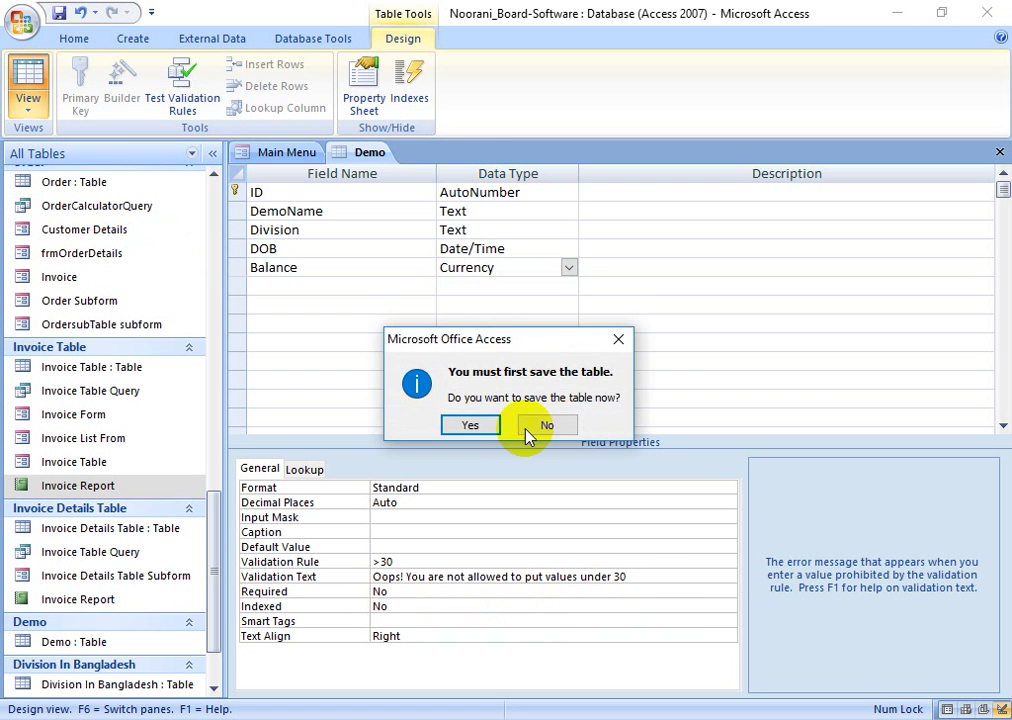
# - Save the table, then try 29 and 30 as record 4's Balance, both rejected
pyautogui.click(481, 429)
pyautogui.click(680, 254)
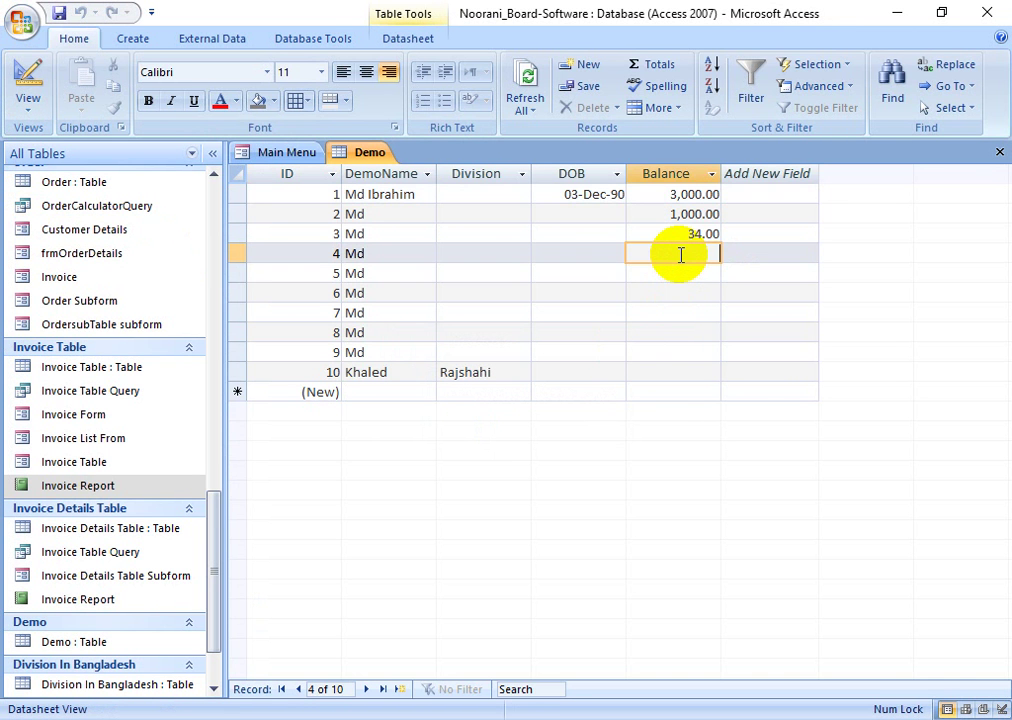
pyautogui.write('29')
pyautogui.click(683, 287)
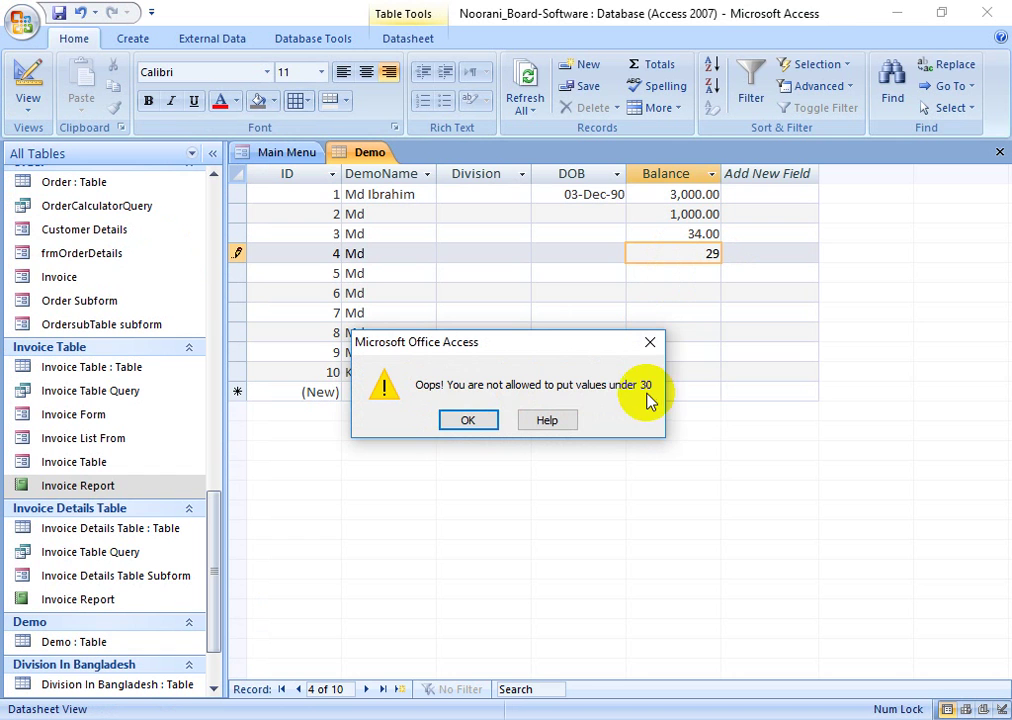
pyautogui.click(467, 420)
pyautogui.click(773, 264)
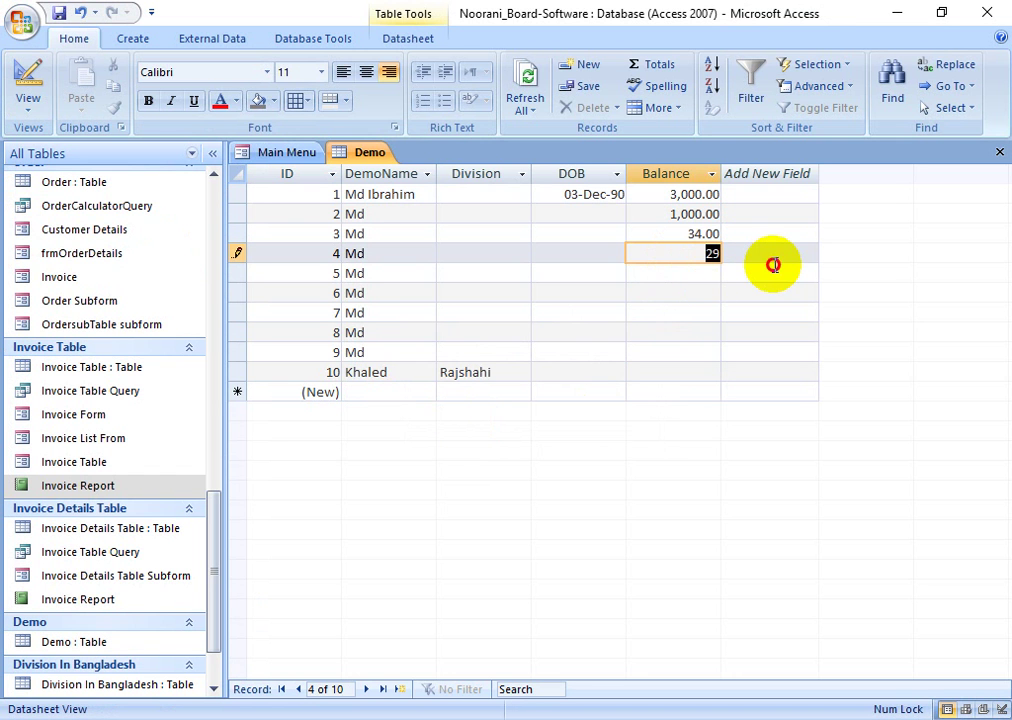
pyautogui.write('30')
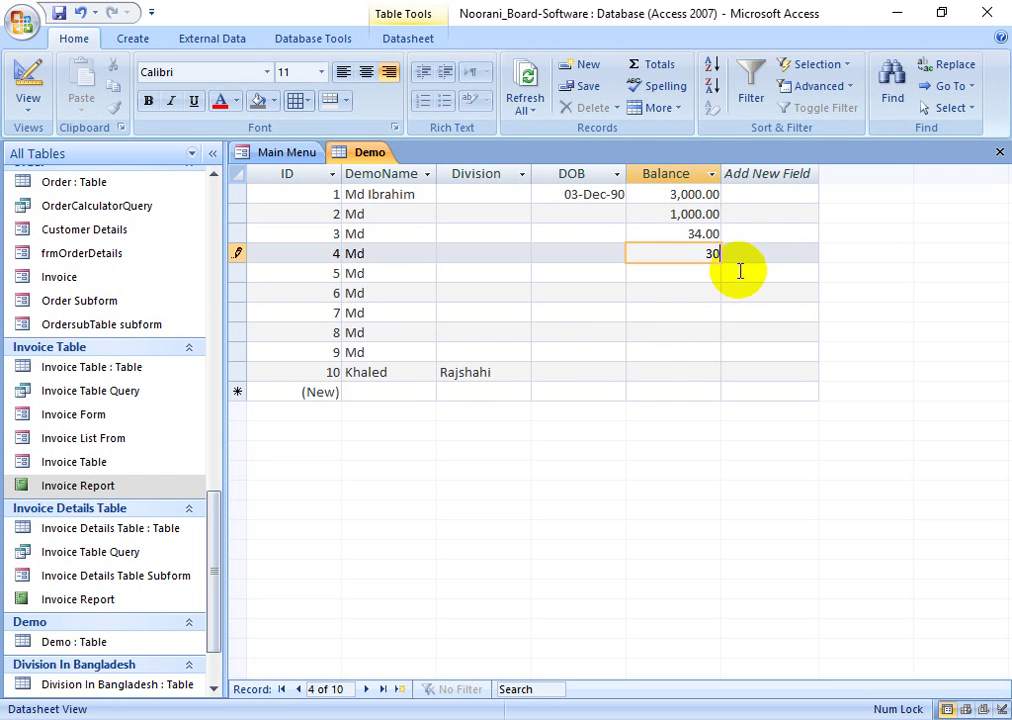
pyautogui.click(658, 305)
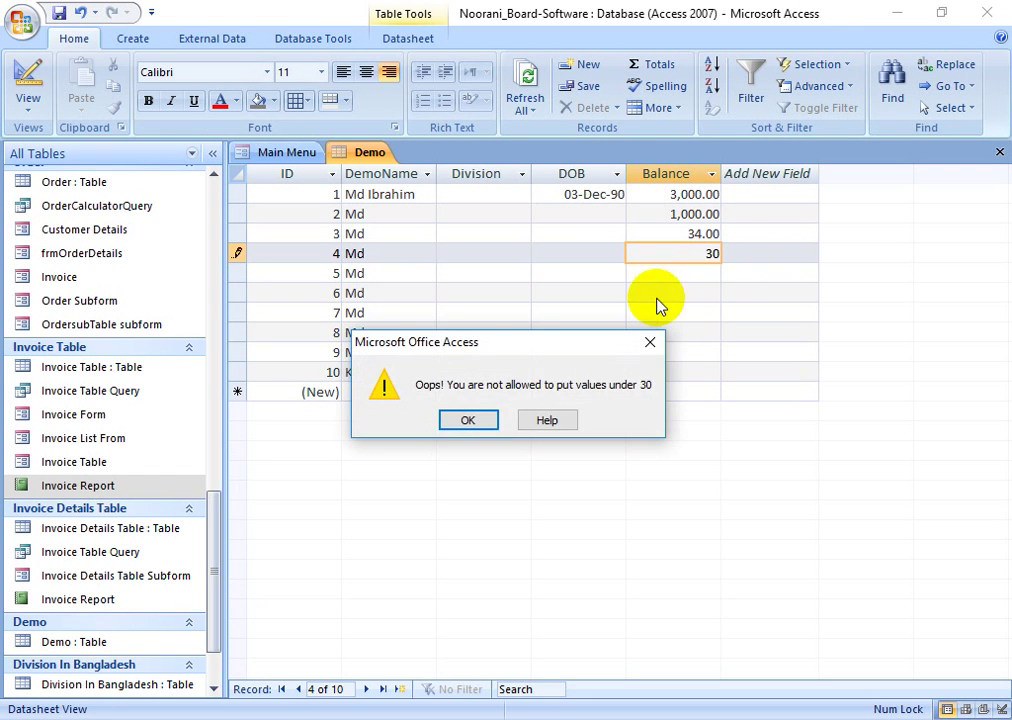
pyautogui.click(473, 421)
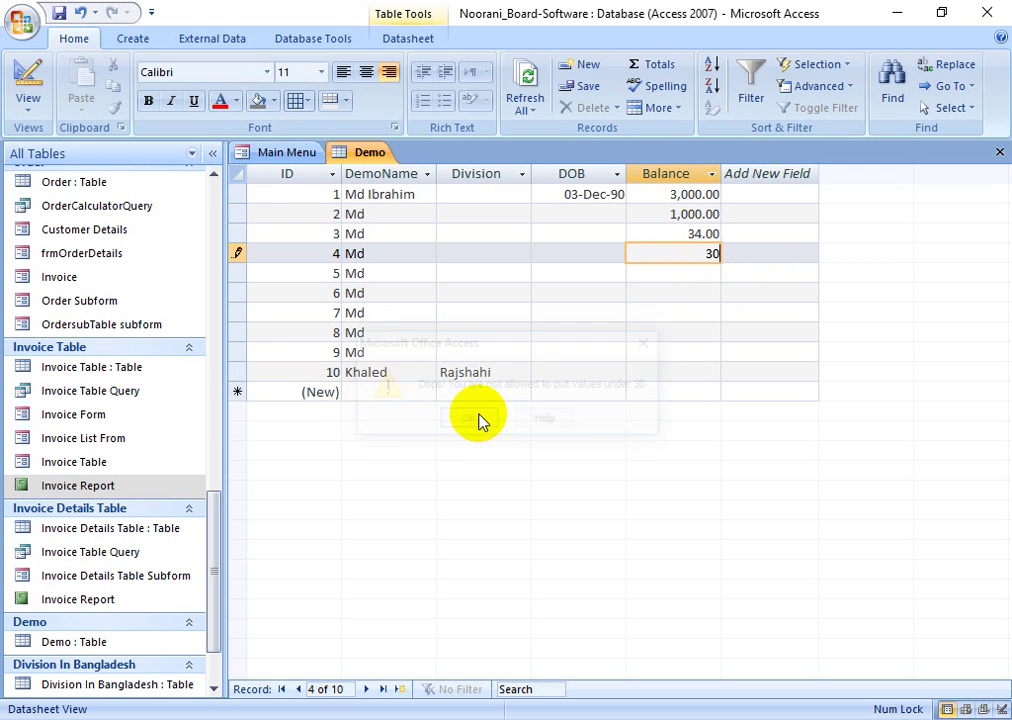
# - Replace record 4's rejected value with 31 and switch to Design view
pyautogui.click(43, 110)
pyautogui.click(461, 417)
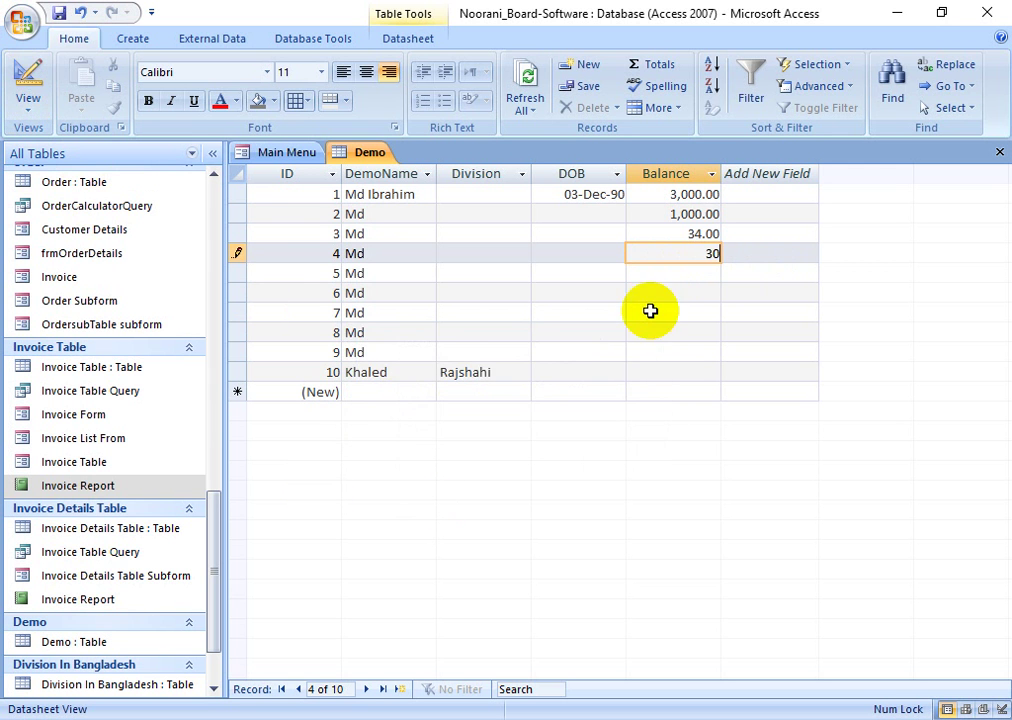
pyautogui.moveTo(689, 251); pyautogui.dragTo(795, 252)
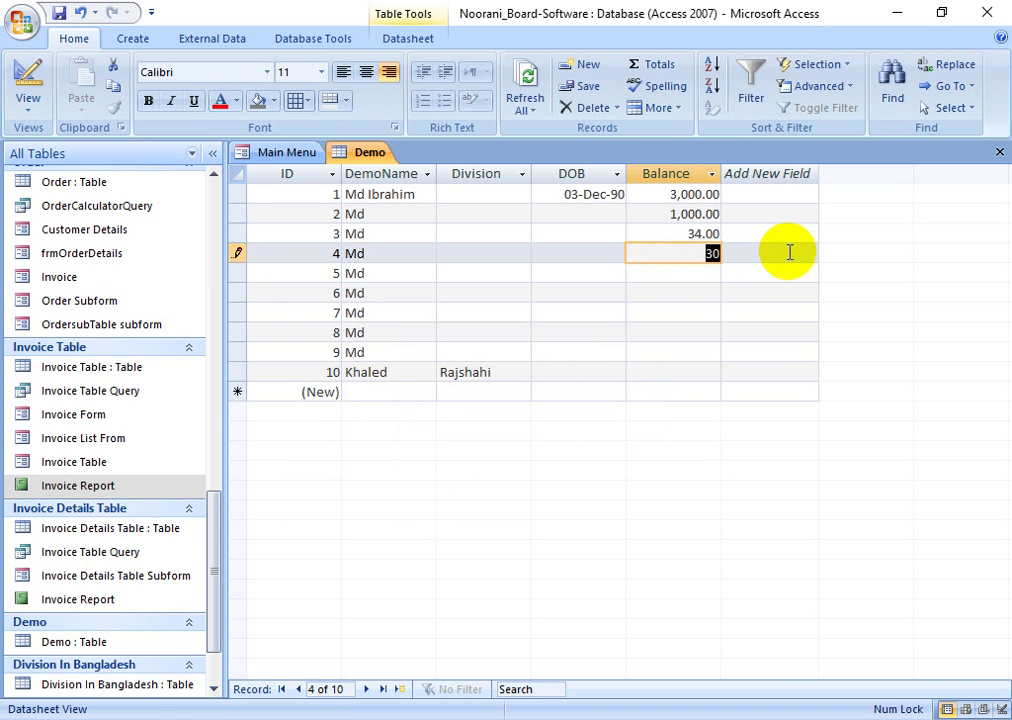
pyautogui.write('31')
pyautogui.click(655, 311)
pyautogui.click(22, 80)
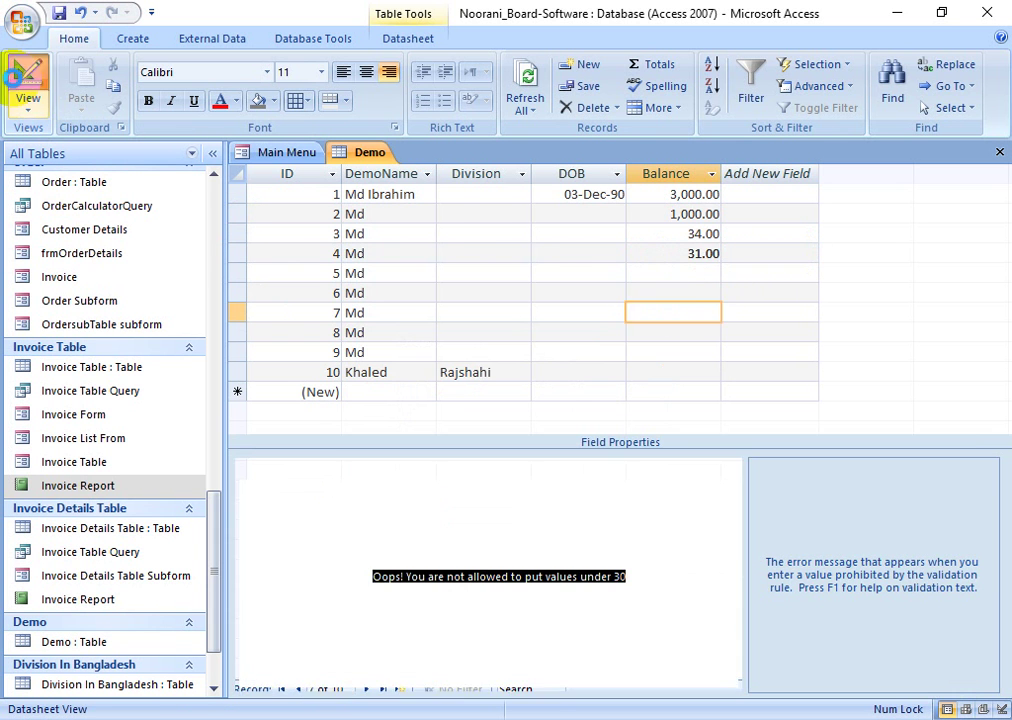
# - Change Balance's validation rule to >=30, save, and keep it for existing data
pyautogui.click(383, 562)
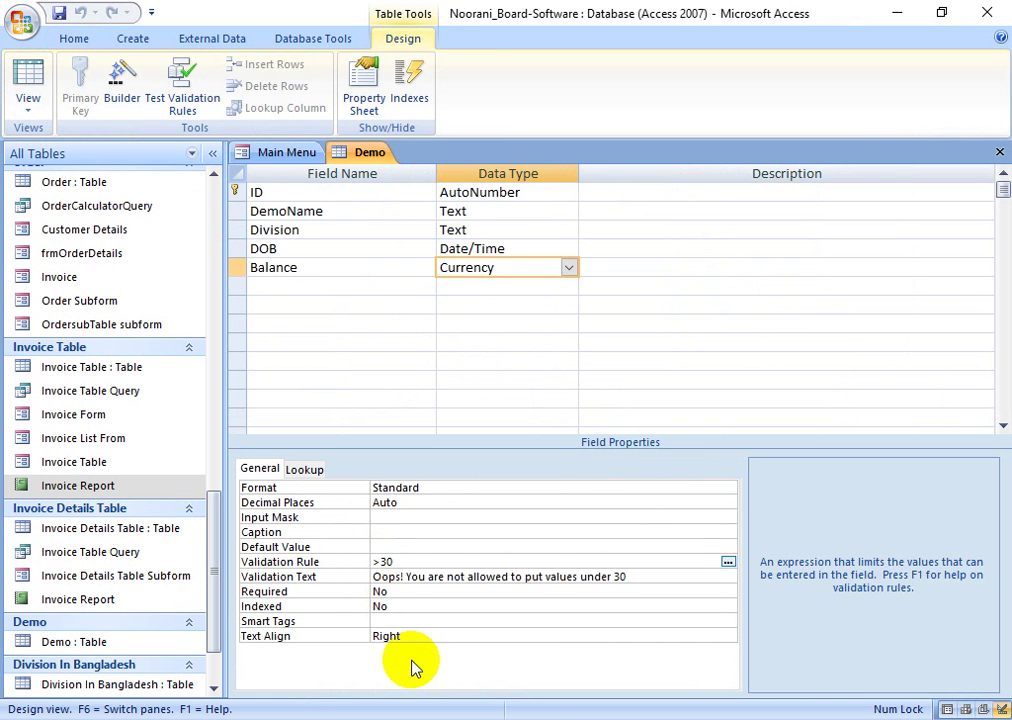
pyautogui.write('=')
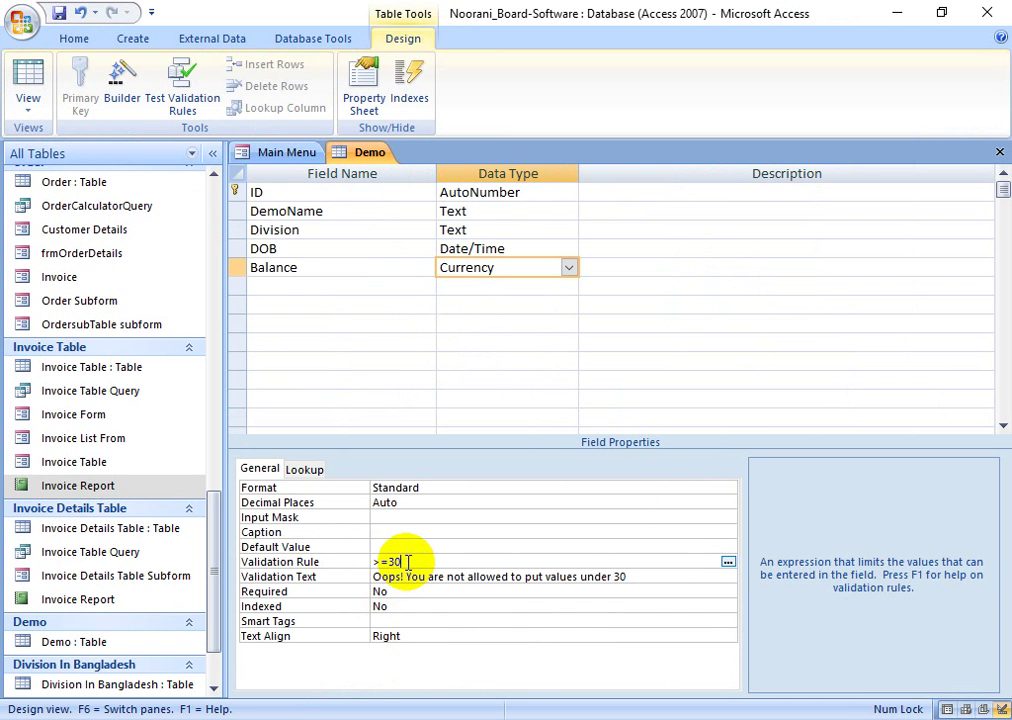
pyautogui.click(395, 547)
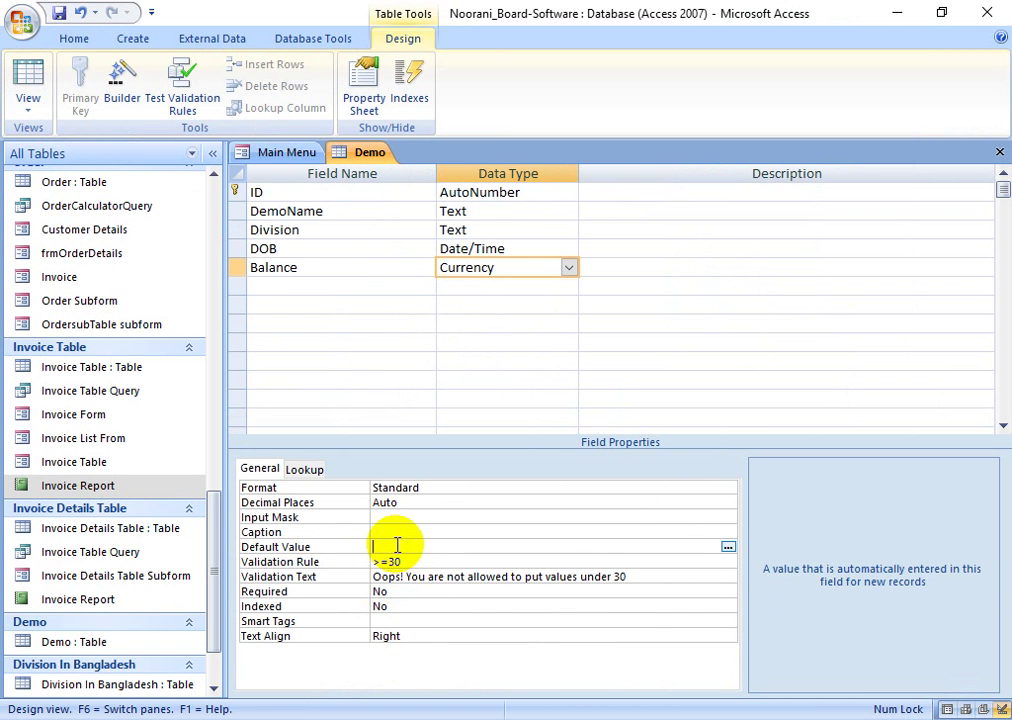
pyautogui.click(28, 80)
pyautogui.click(479, 424)
pyautogui.click(428, 425)
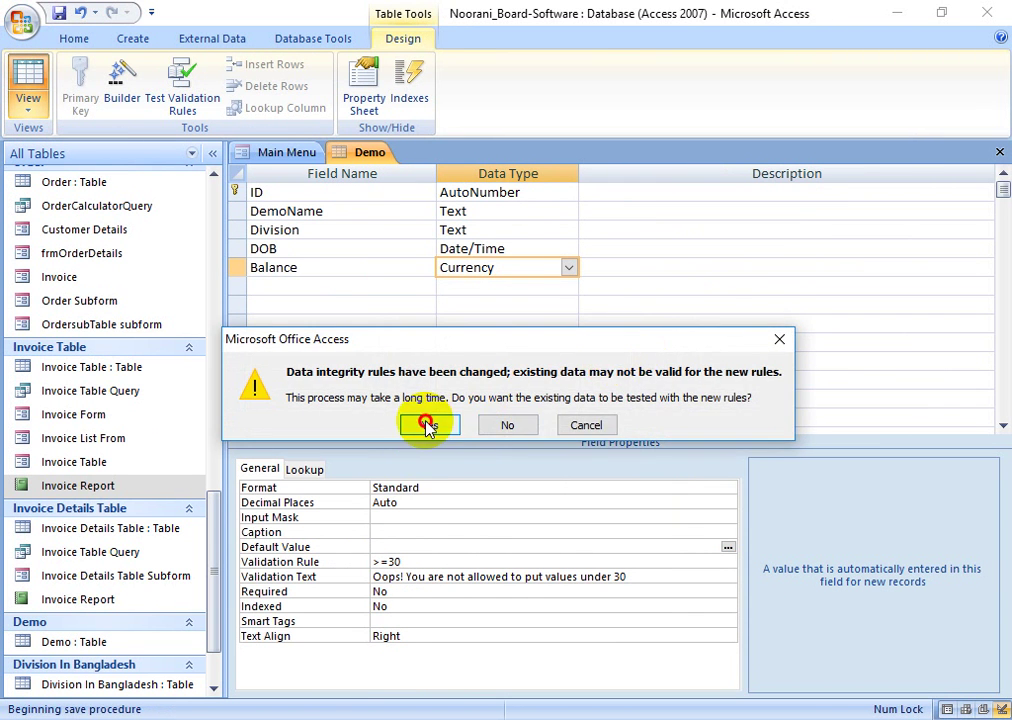
pyautogui.click(430, 443)
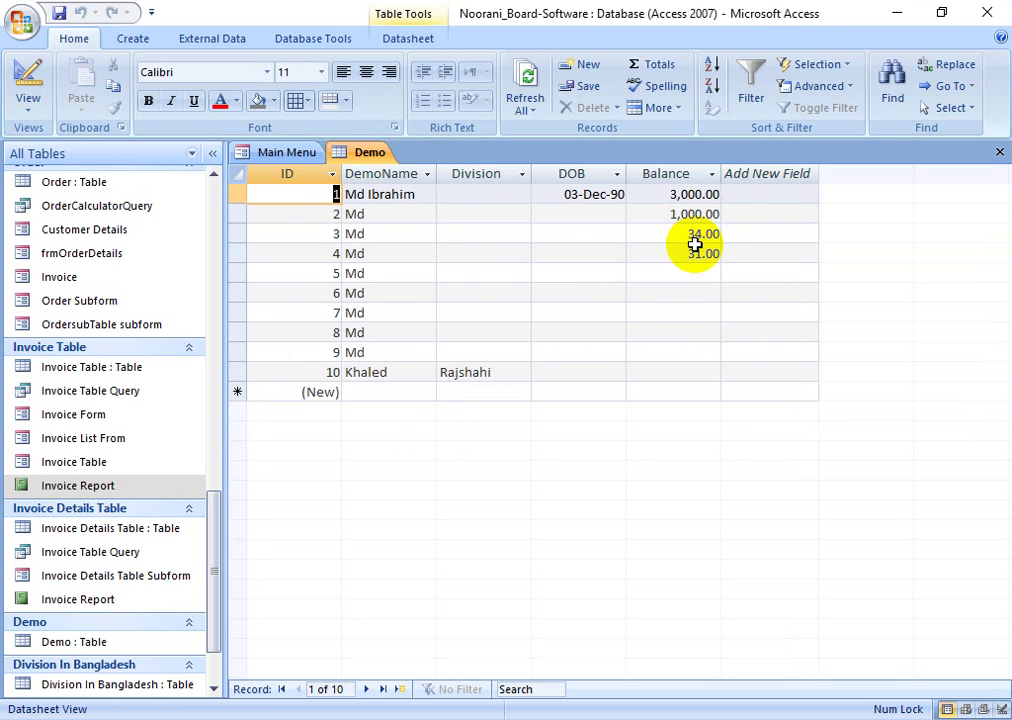
# - Enter 30 as record 5's Balance, now accepted, and check records 6 and 7
pyautogui.click(688, 274)
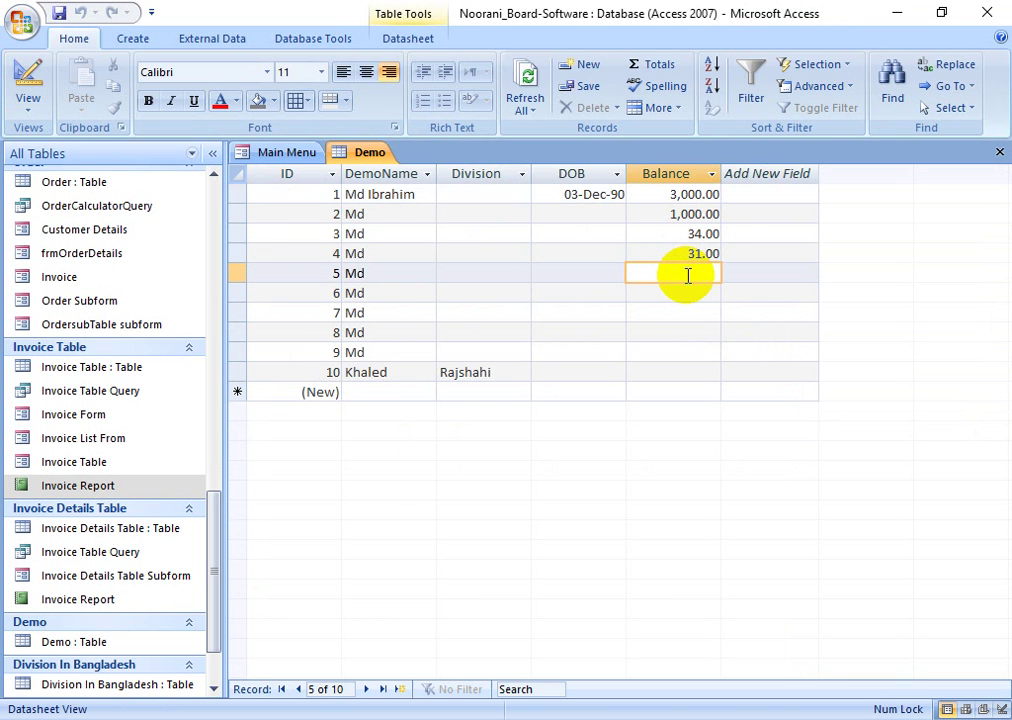
pyautogui.write('30')
pyautogui.click(700, 291)
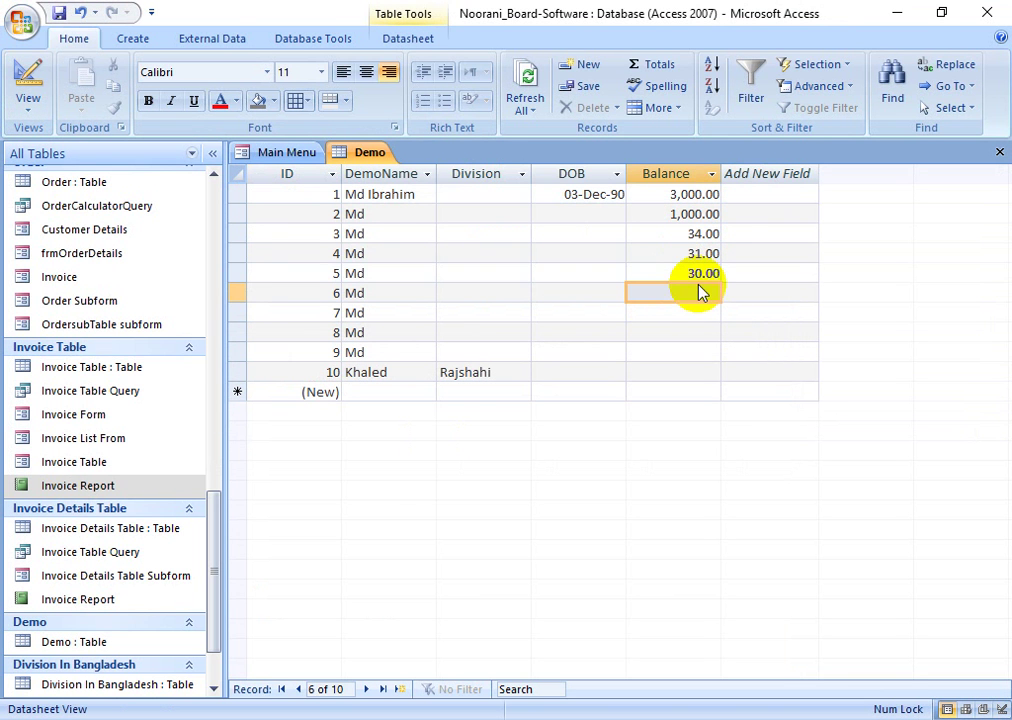
pyautogui.click(690, 292)
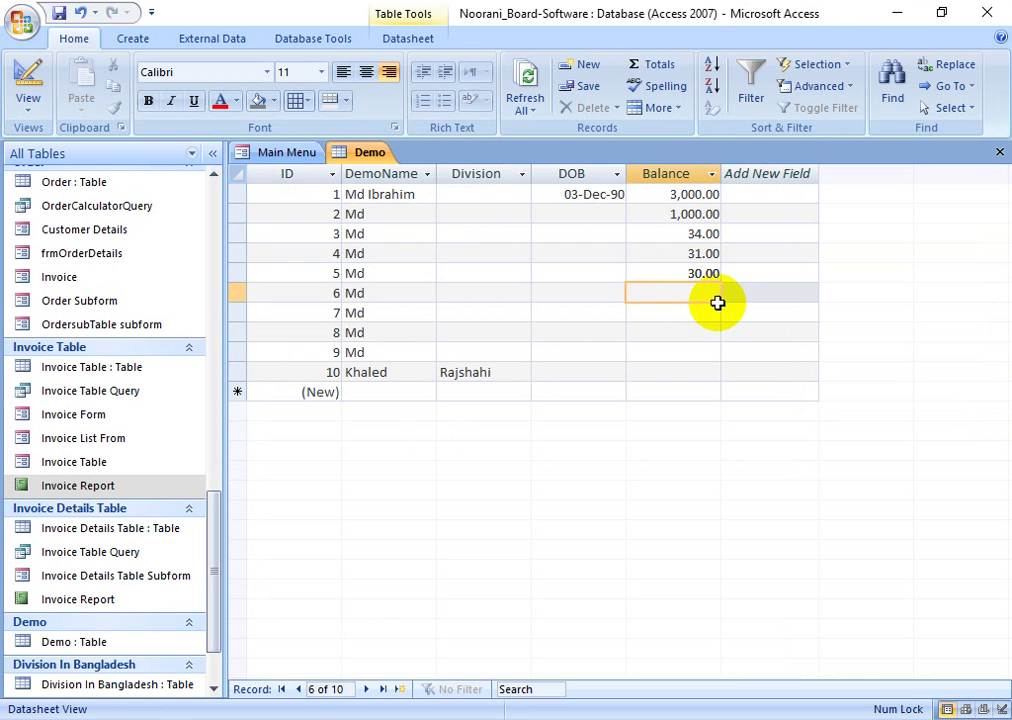
pyautogui.click(698, 317)
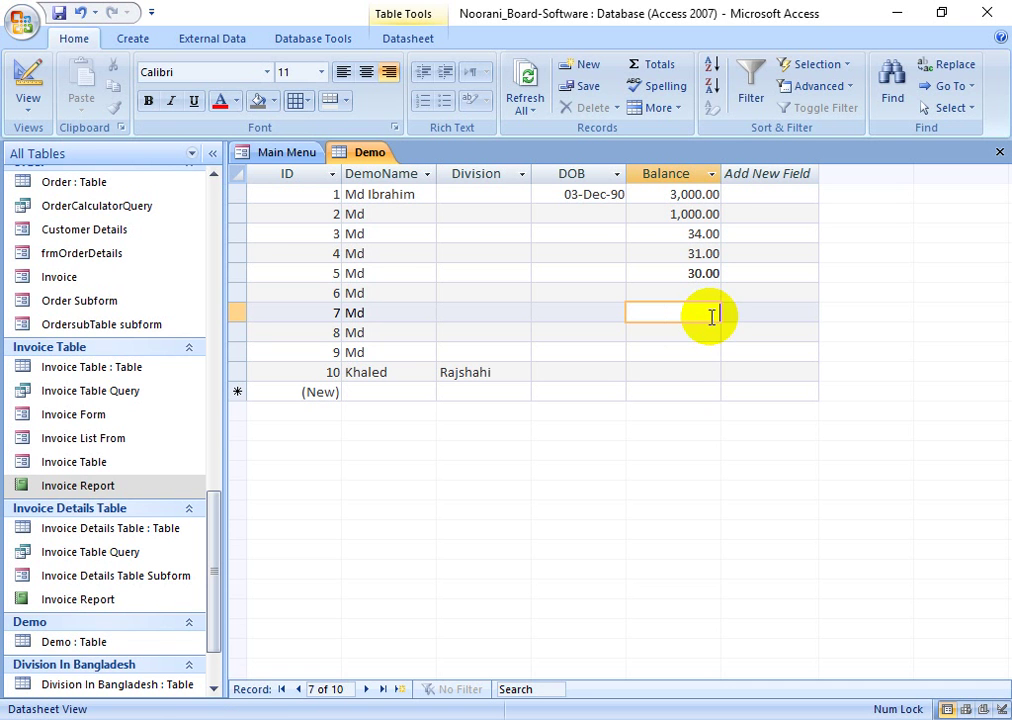
pyautogui.click(35, 80)
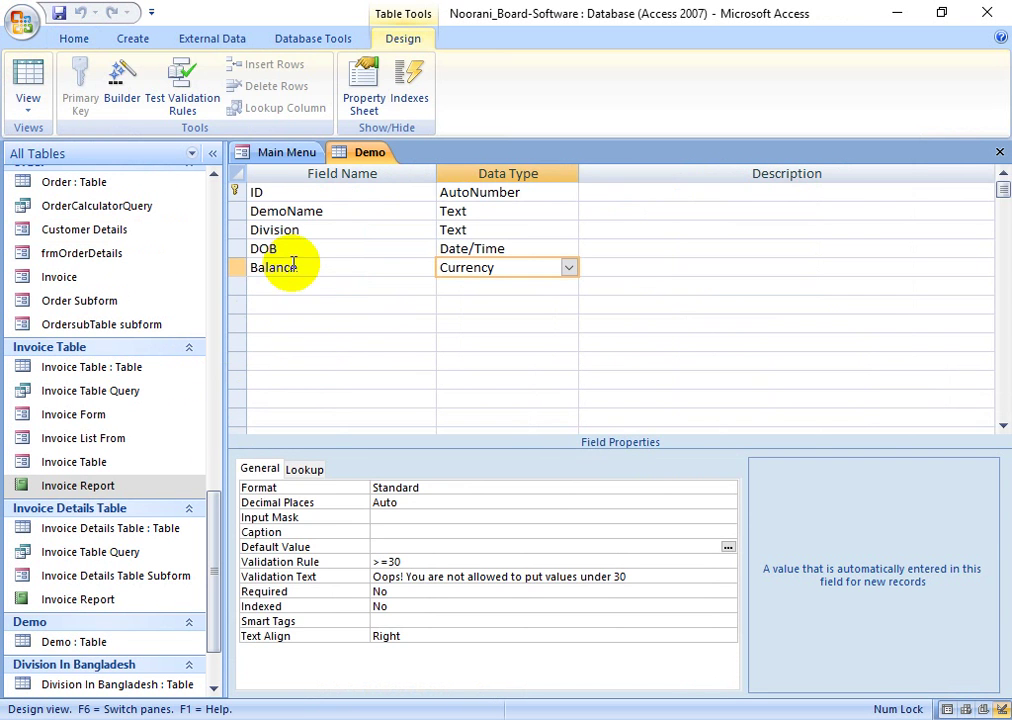
# - Add a Text field Gender with the validation rule "Male" Or "Female"
pyautogui.click(291, 287)
pyautogui.write('Gender')
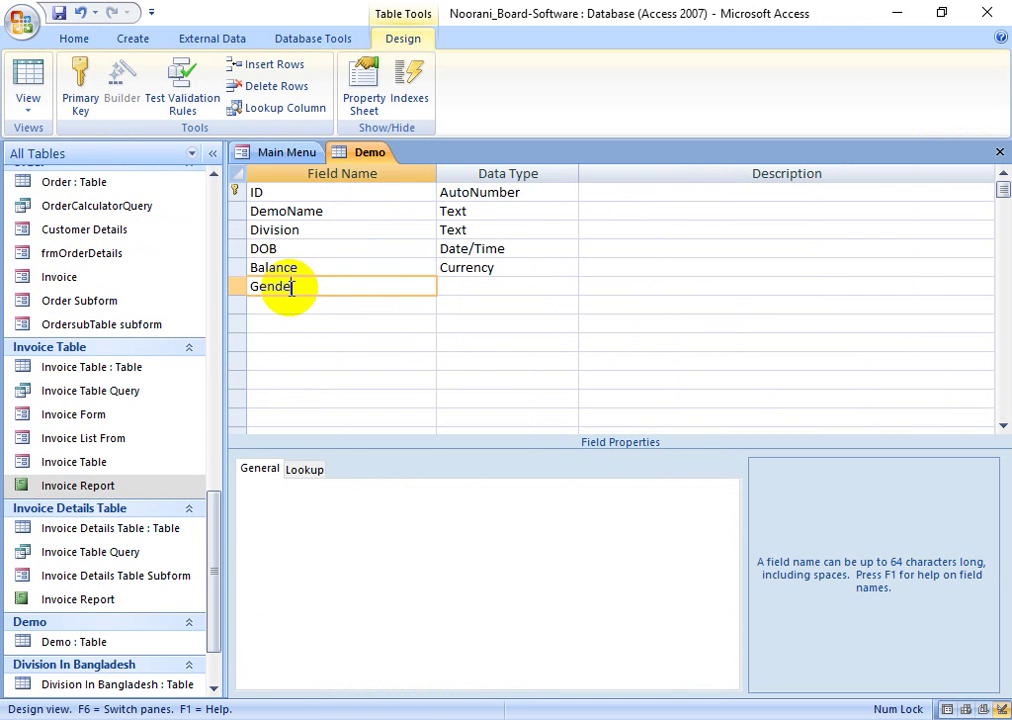
pyautogui.press('Tab')
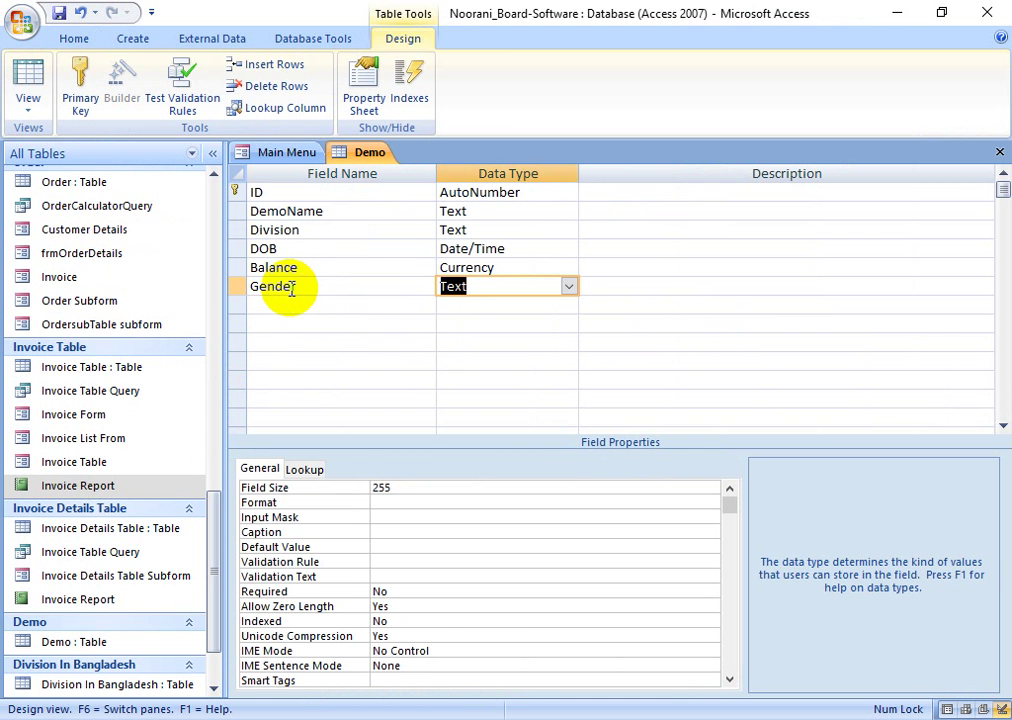
pyautogui.click(401, 547)
pyautogui.click(402, 563)
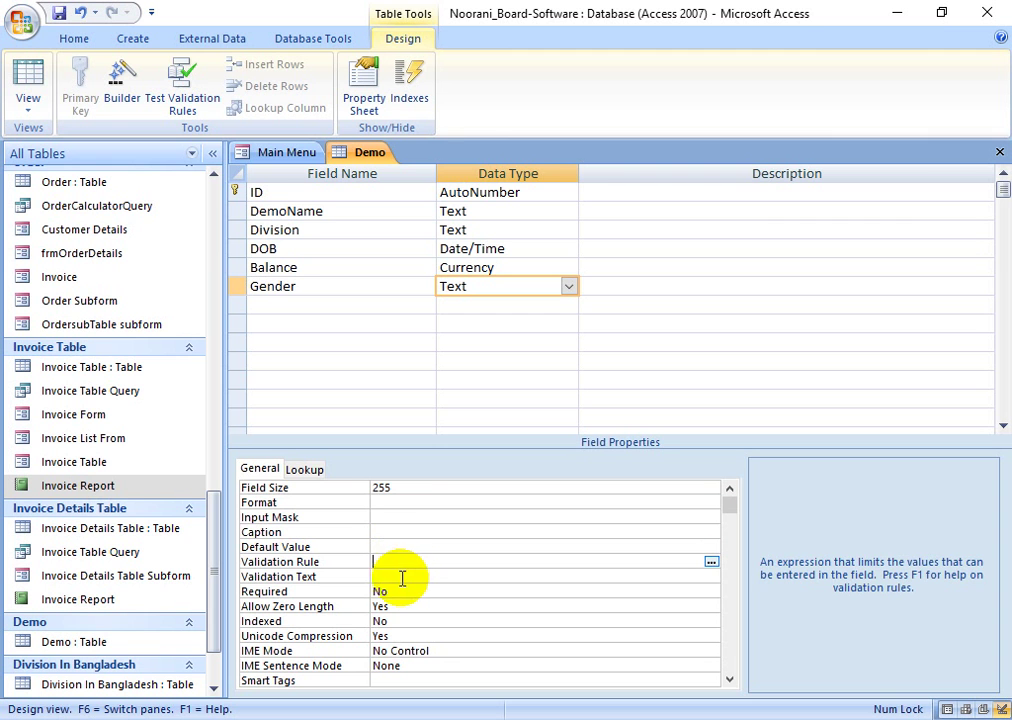
pyautogui.write('Male ')
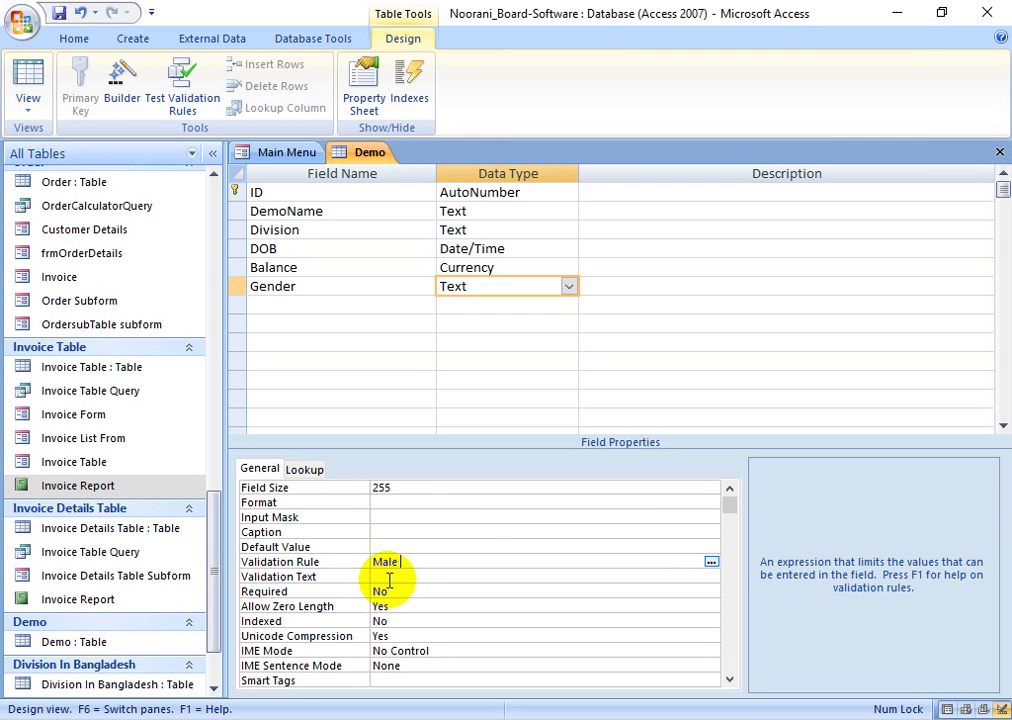
pyautogui.write('Or Female')
pyautogui.click(389, 580)
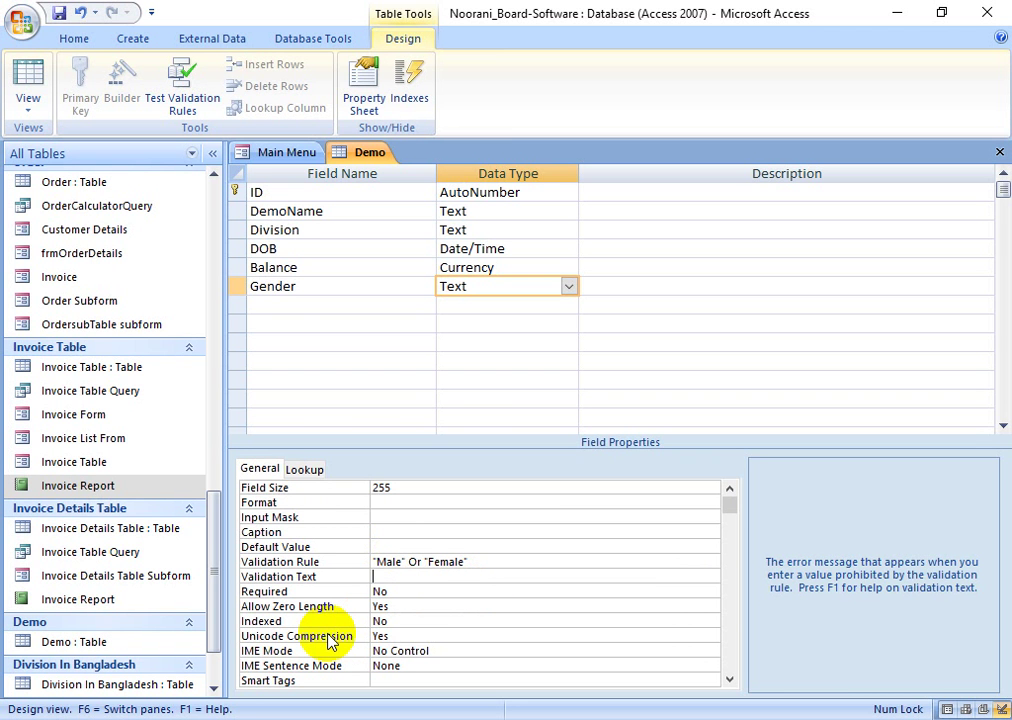
# - Set Gender's validation text to 'Oops! You have to choose either Male or Female.'
pyautogui.write('Oops! You')
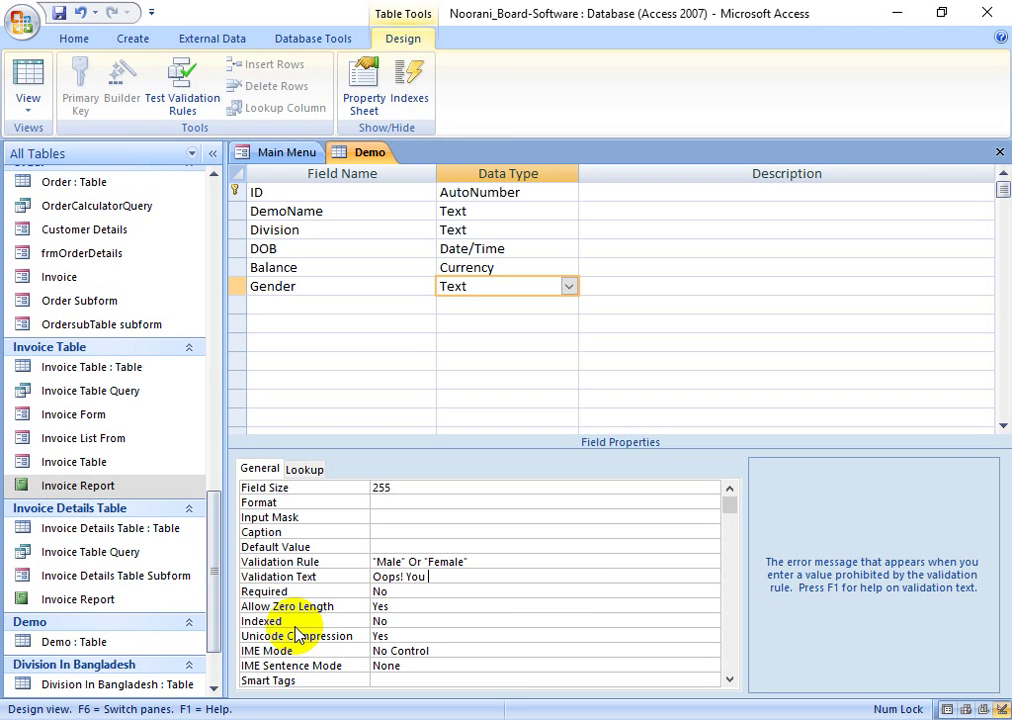
pyautogui.write(' have to choose one ')
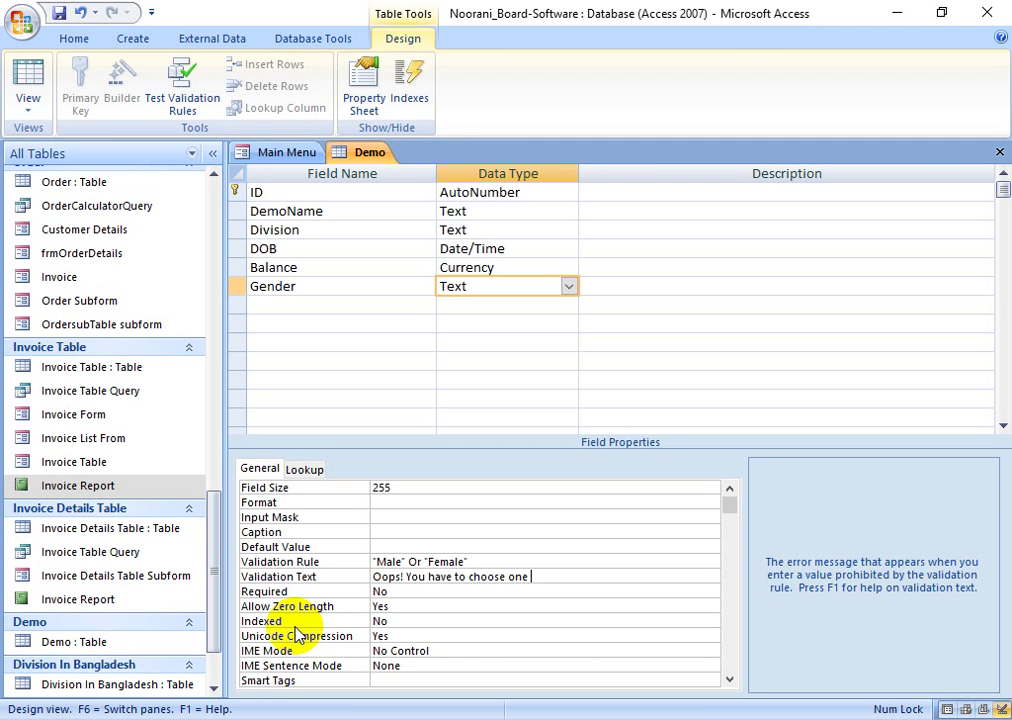
pyautogui.write('of ')
pyautogui.write('he')
pyautogui.press('BackSpace')
pyautogui.press('BackSpace')
pyautogui.press('BackSpace')
pyautogui.press('BackSpace')
pyautogui.press('BackSpace')
pyautogui.press('BackSpace')
pyautogui.write('ei')
pyautogui.press('BackSpace')
pyautogui.press('BackSpace')
pyautogui.write('either Male or Female')
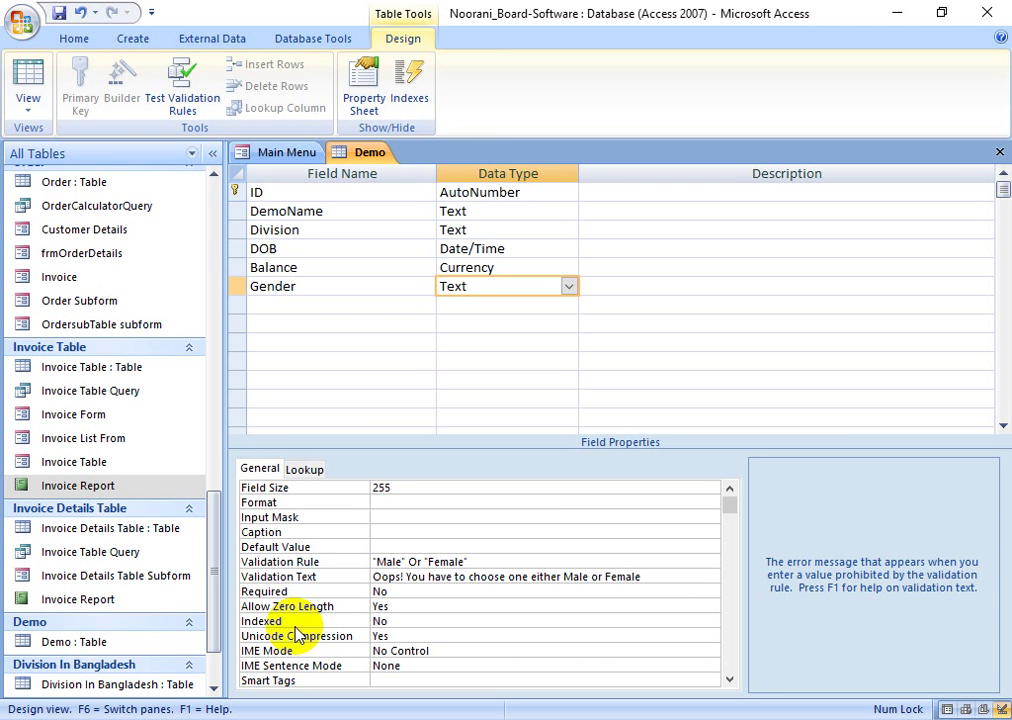
pyautogui.write('.')
pyautogui.click(542, 601)
# - Save the table and keep the Gender rule when checking existing data
pyautogui.click(30, 75)
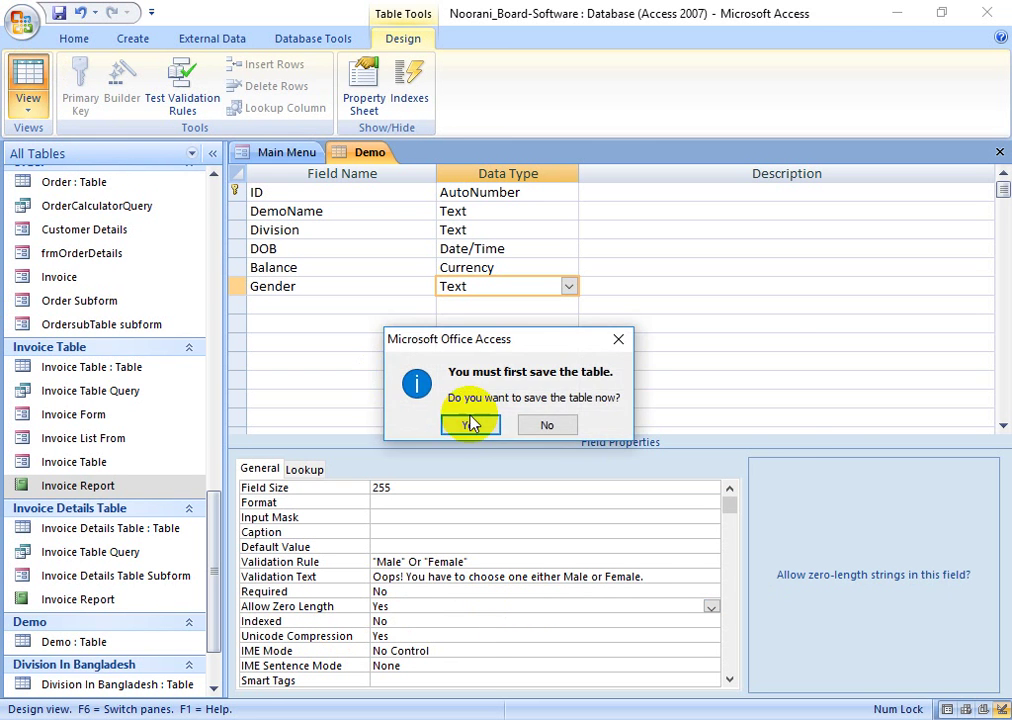
pyautogui.click(472, 424)
pyautogui.click(431, 428)
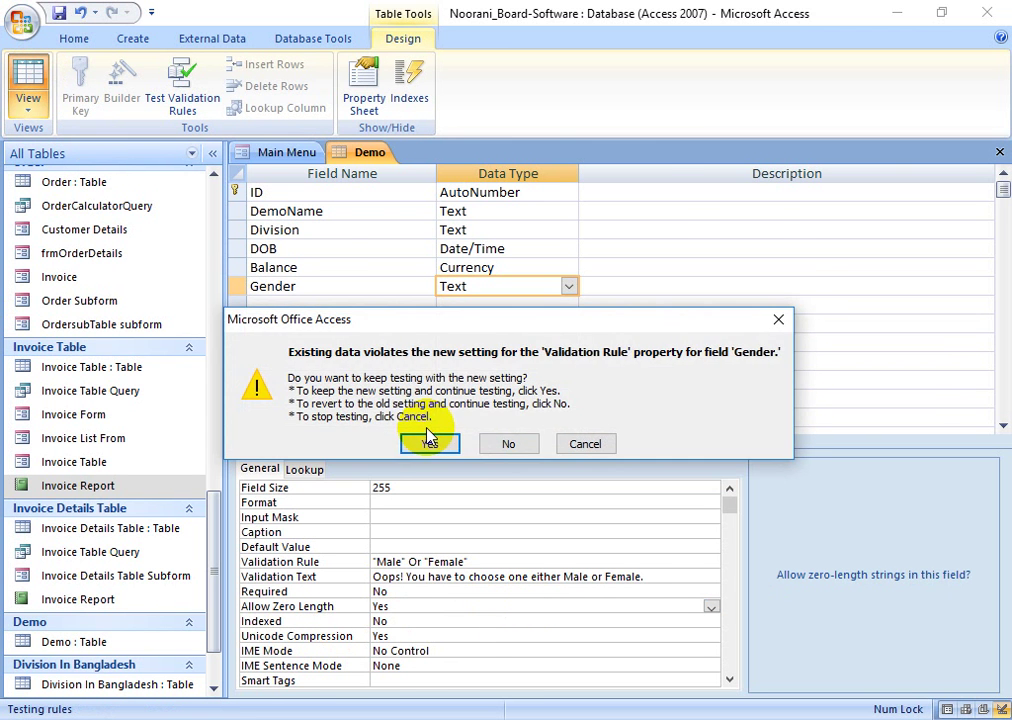
pyautogui.click(429, 440)
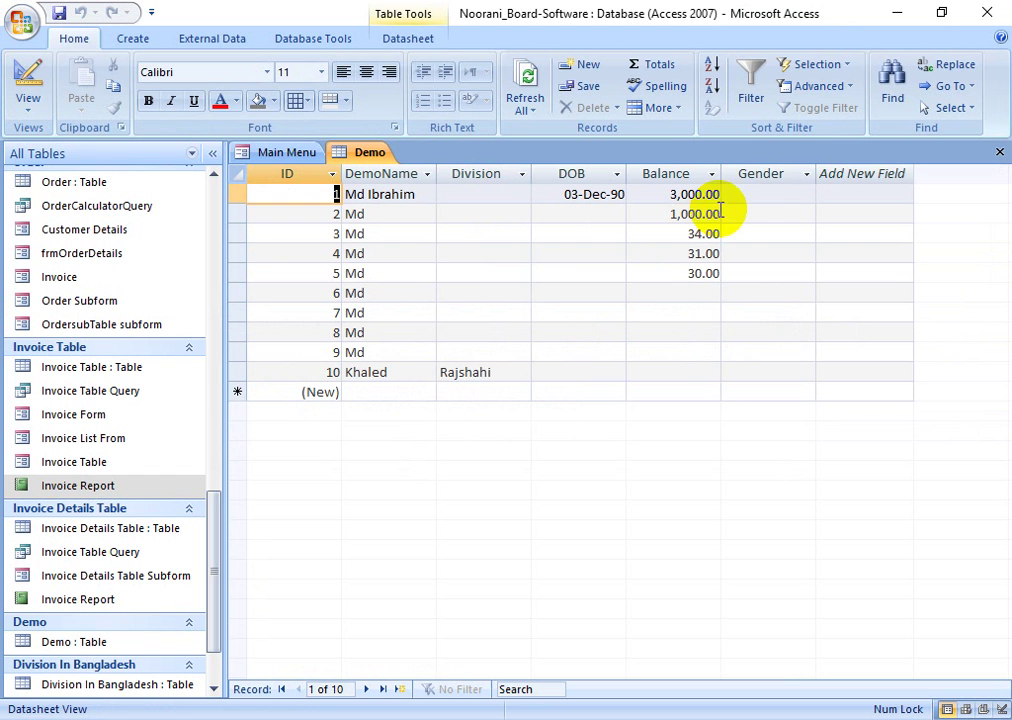
# - Test an invalid 'f' in record 1's Gender, then enter Male instead
pyautogui.click(768, 194)
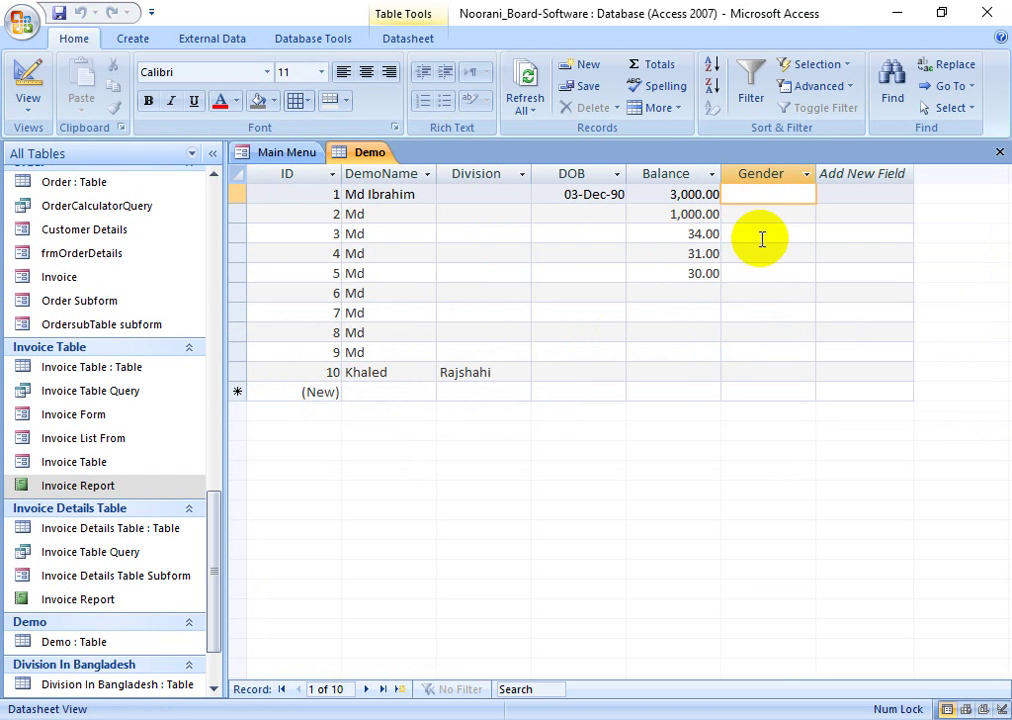
pyautogui.write('f')
pyautogui.press('Tab')
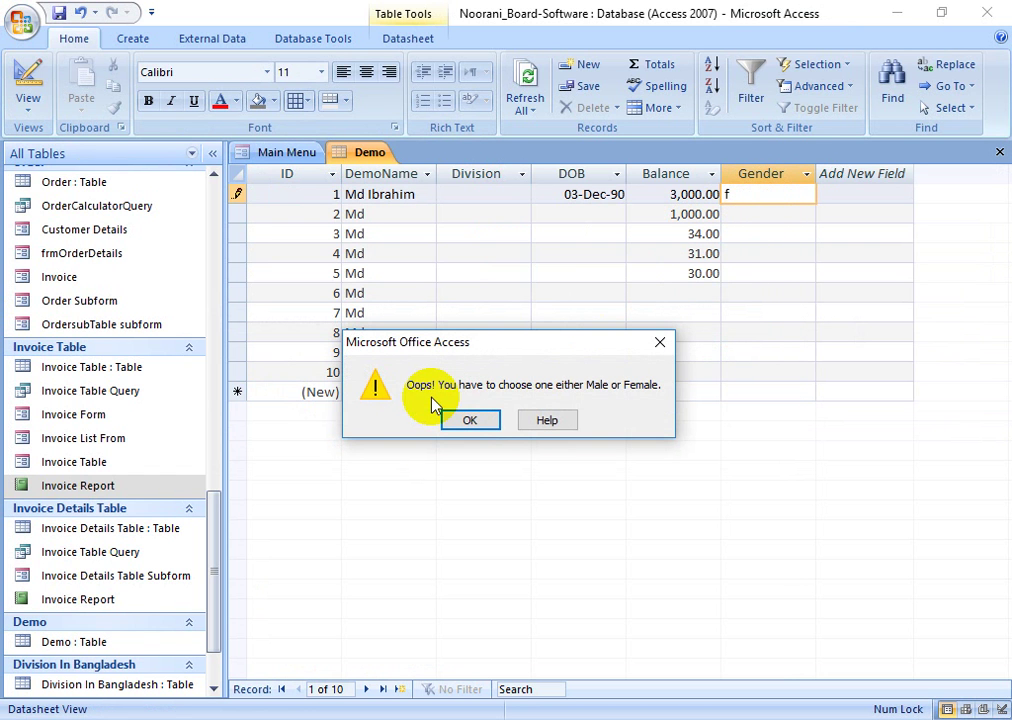
pyautogui.click(660, 342)
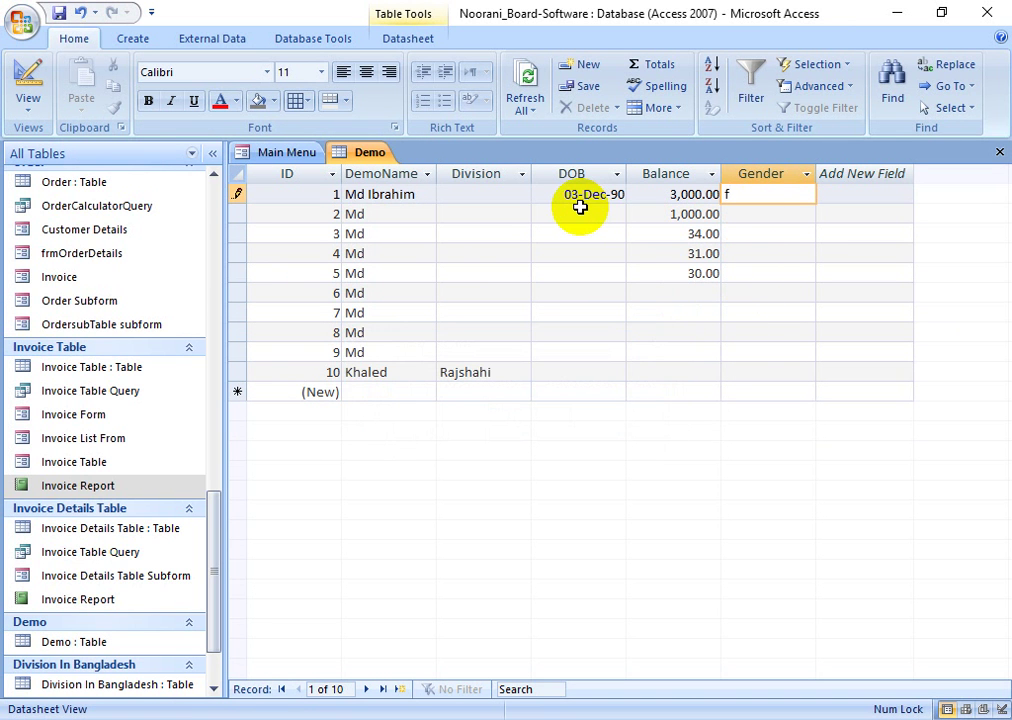
pyautogui.write('Male')
pyautogui.press('BackSpace')
pyautogui.press('BackSpace')
pyautogui.press('BackSpace')
pyautogui.press('BackSpace')
pyautogui.press('BackSpace')
pyautogui.write('Male')
pyautogui.press('Tab')
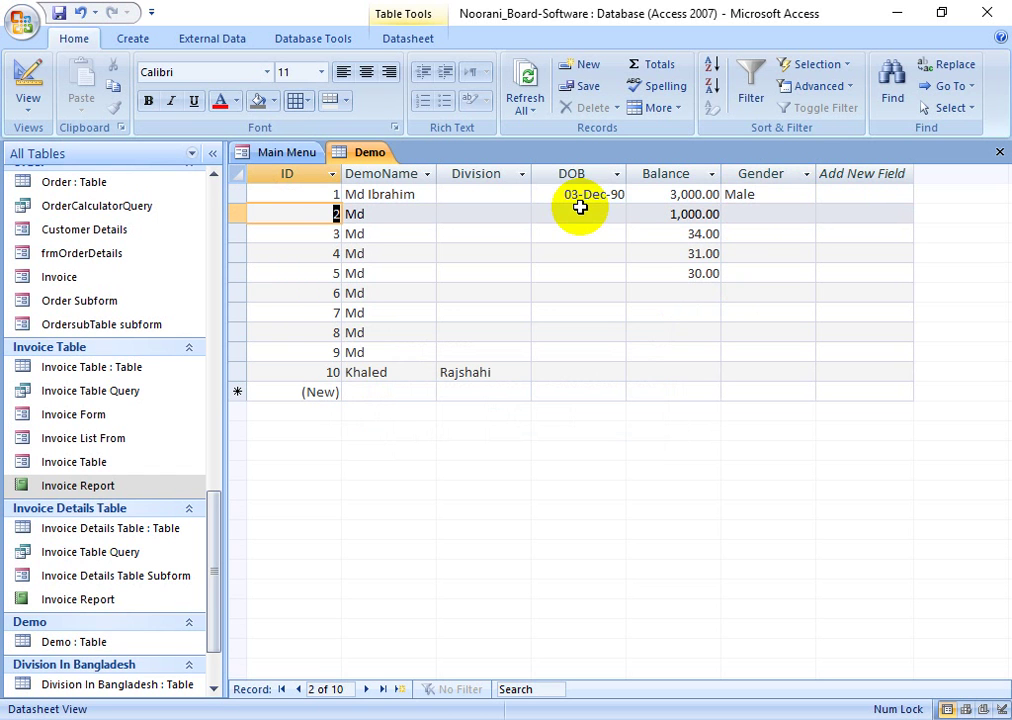
# - Enter Female for record 2 and complete record 3's rejected 'mal' entry
pyautogui.click(745, 216)
pyautogui.write('F')
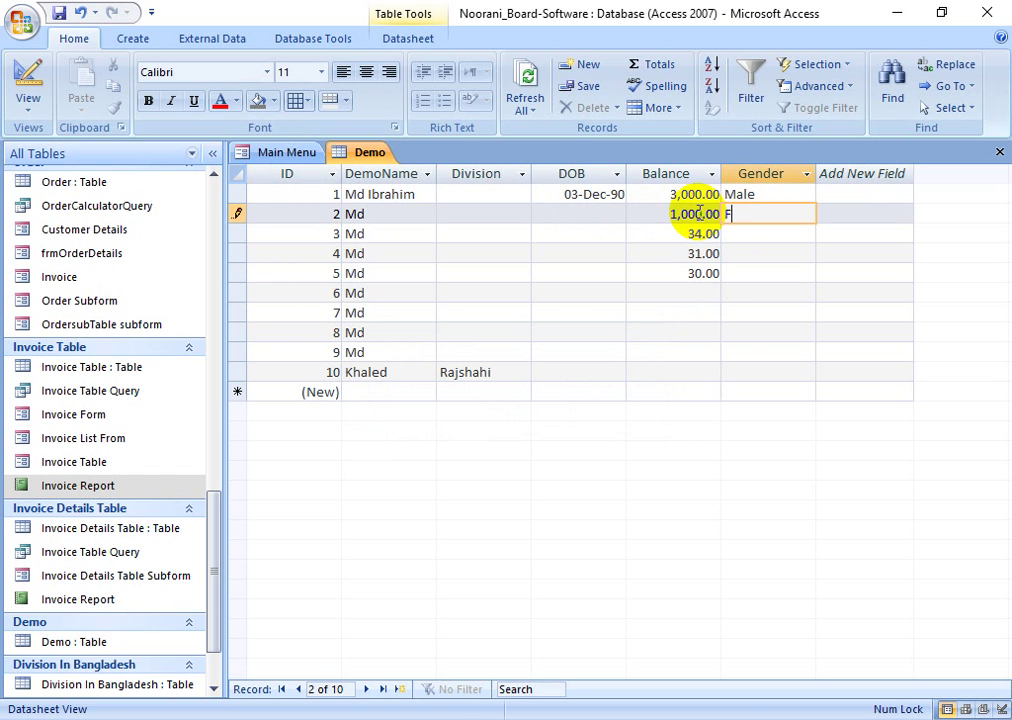
pyautogui.write('emale')
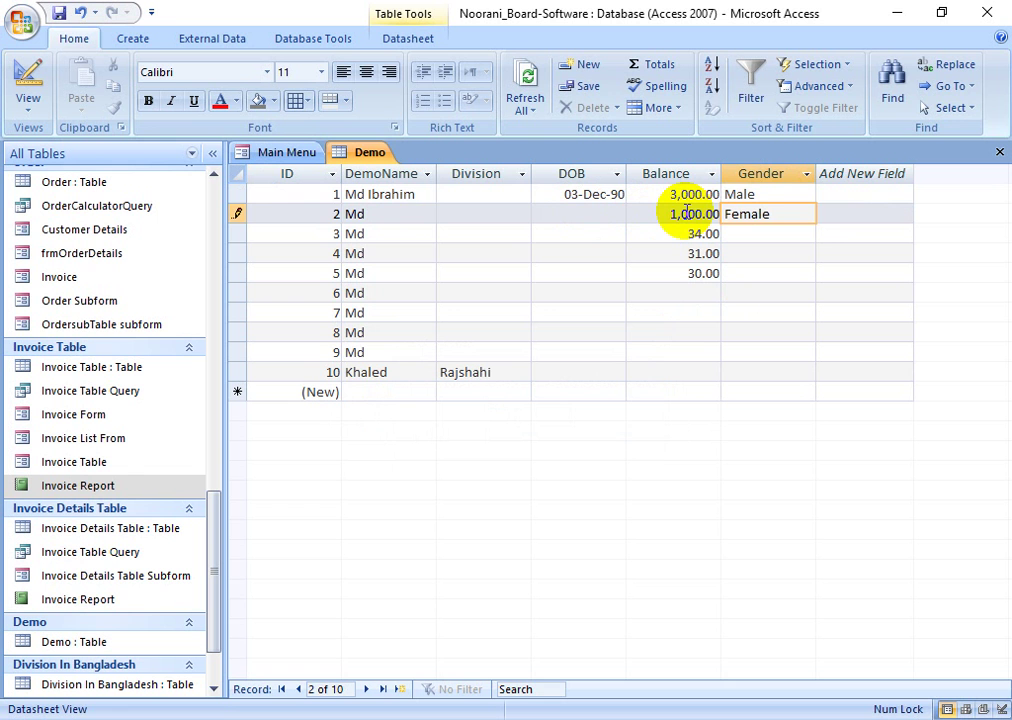
pyautogui.click(775, 234)
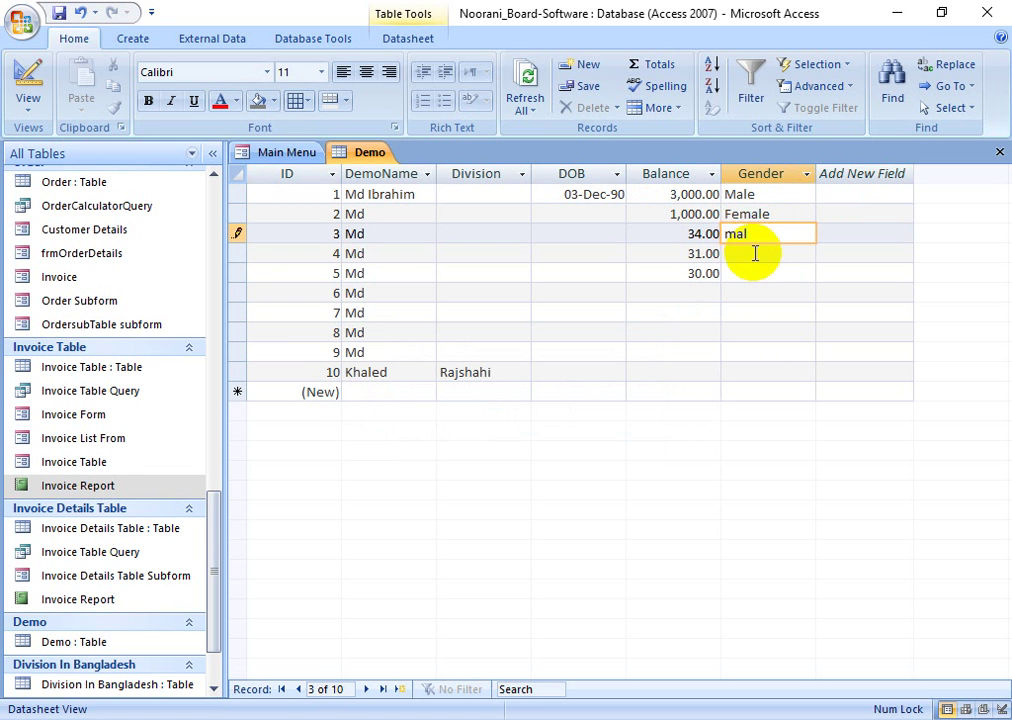
pyautogui.click(757, 260)
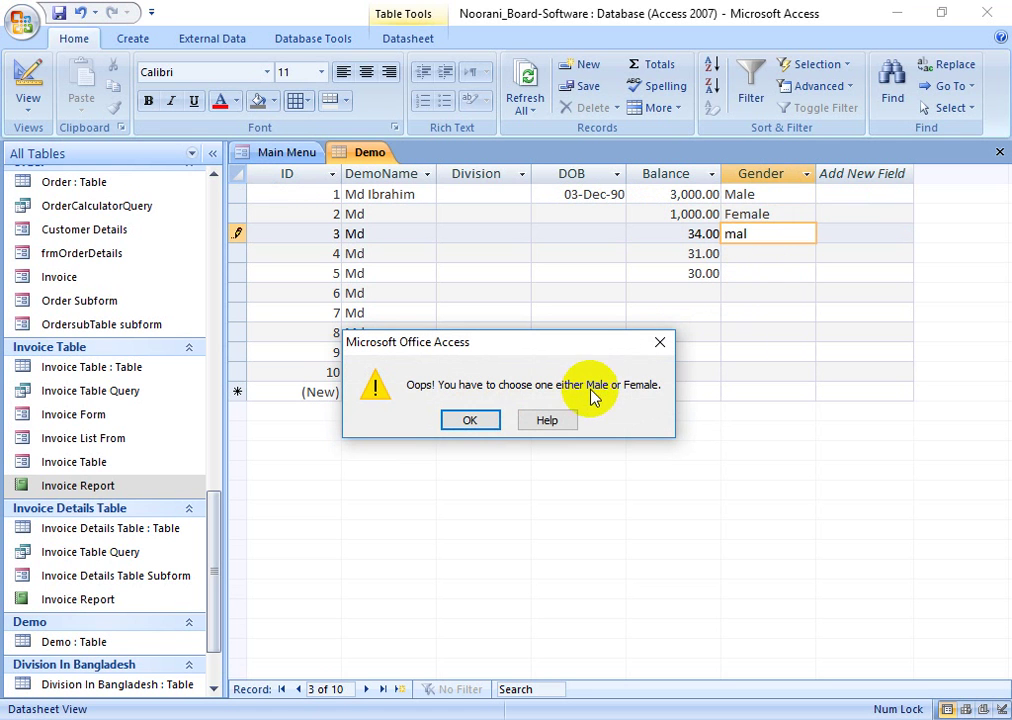
pyautogui.click(490, 428)
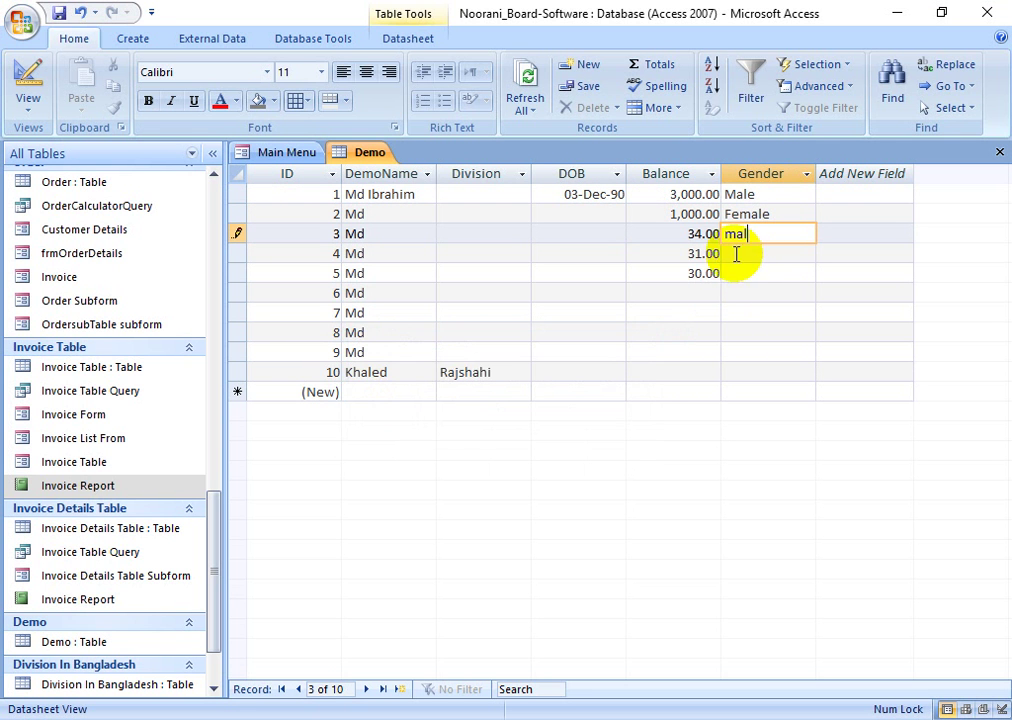
pyautogui.write('e')
pyautogui.click(742, 266)
# - Correct record 3's Gender to Female after a rejected mistyped entry
pyautogui.click(756, 247)
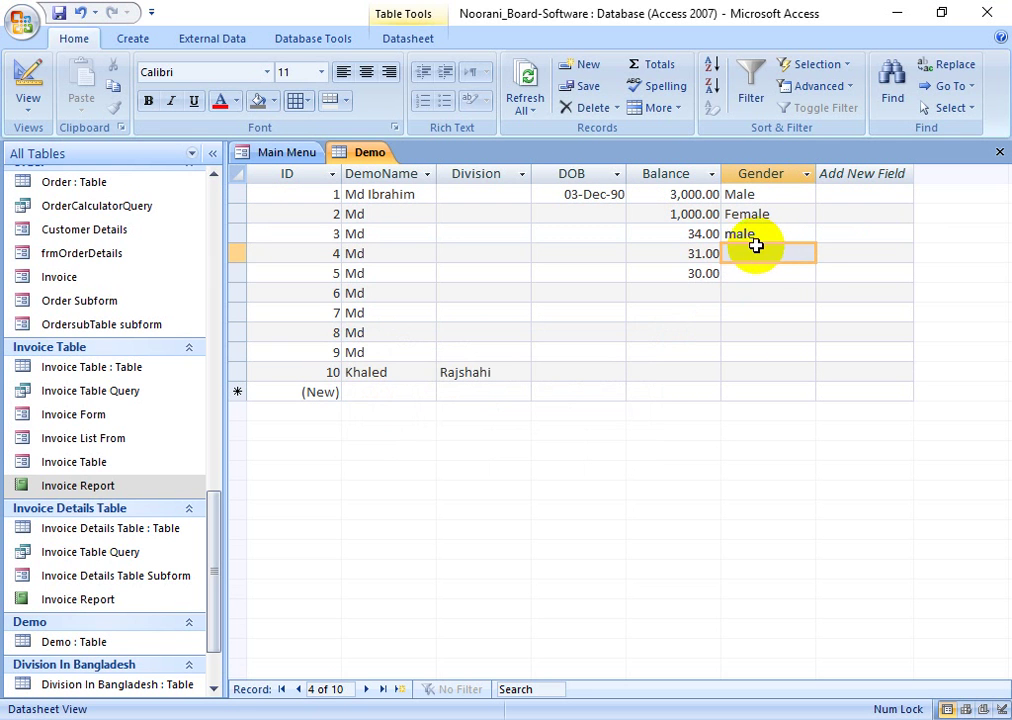
pyautogui.moveTo(758, 234); pyautogui.dragTo(707, 229)
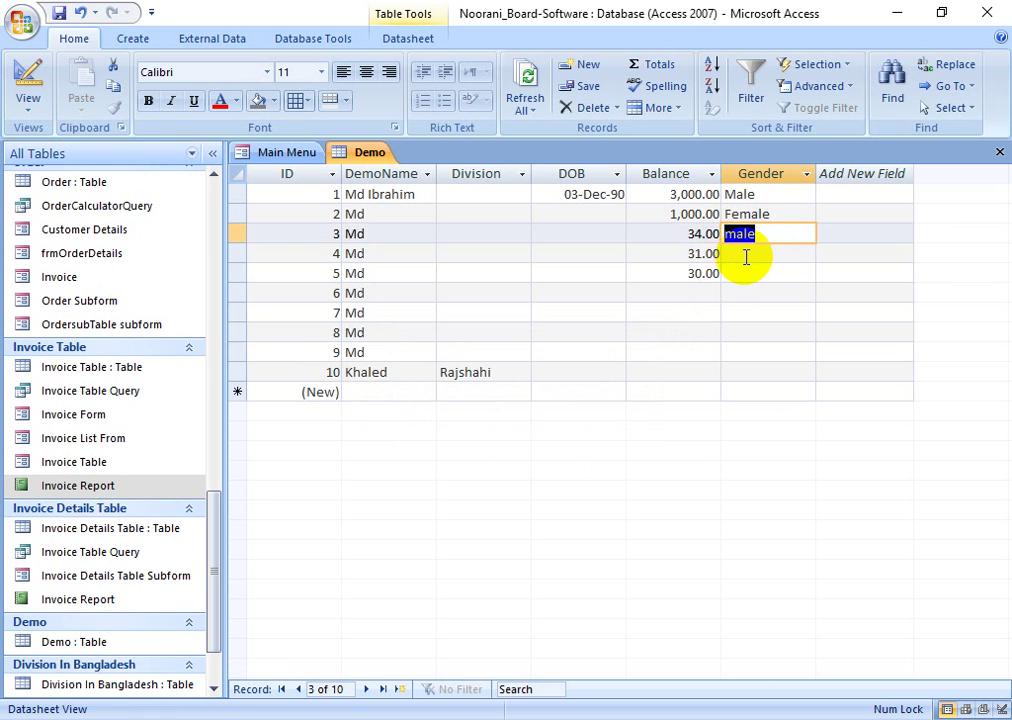
pyautogui.click(736, 247)
pyautogui.doubleClick(759, 234)
pyautogui.click(727, 236)
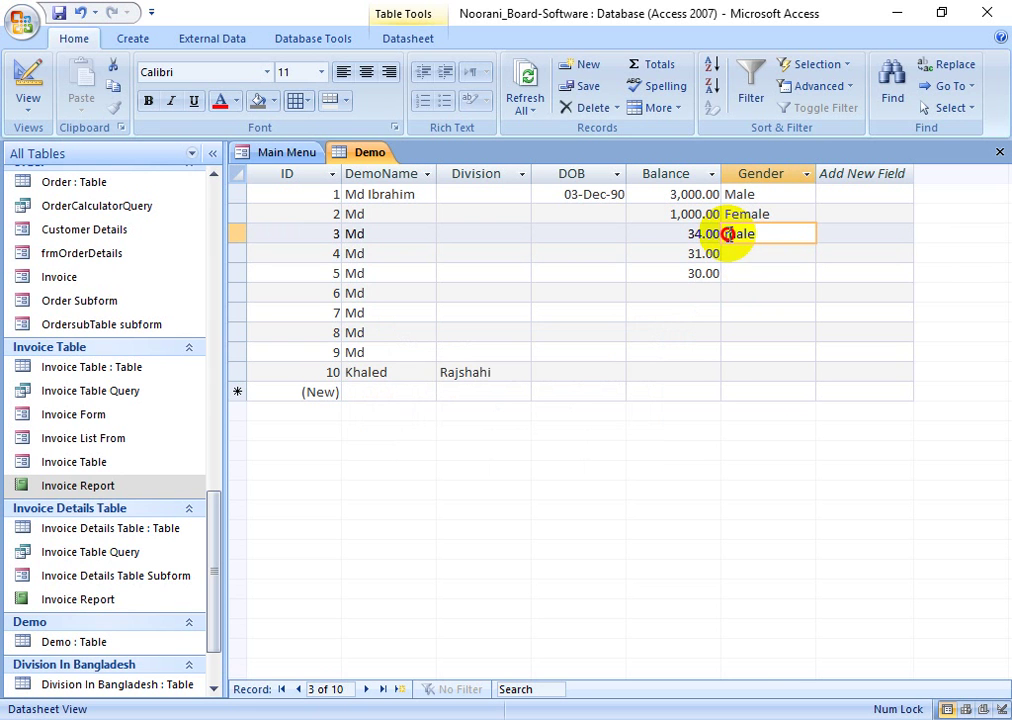
pyautogui.click(763, 253)
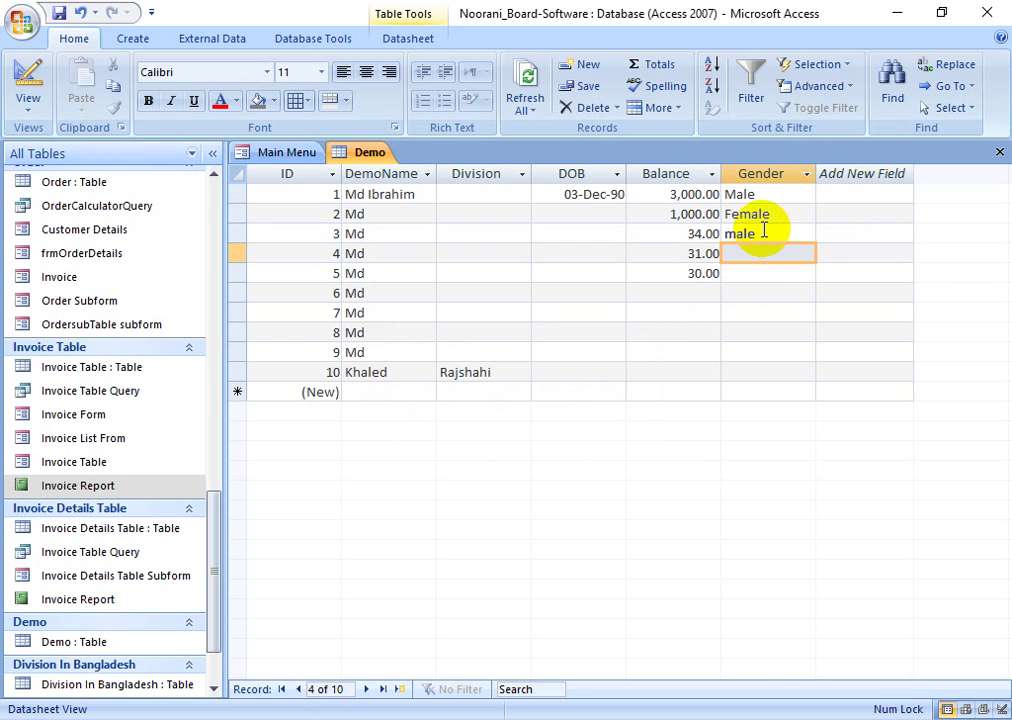
pyautogui.doubleClick(763, 228)
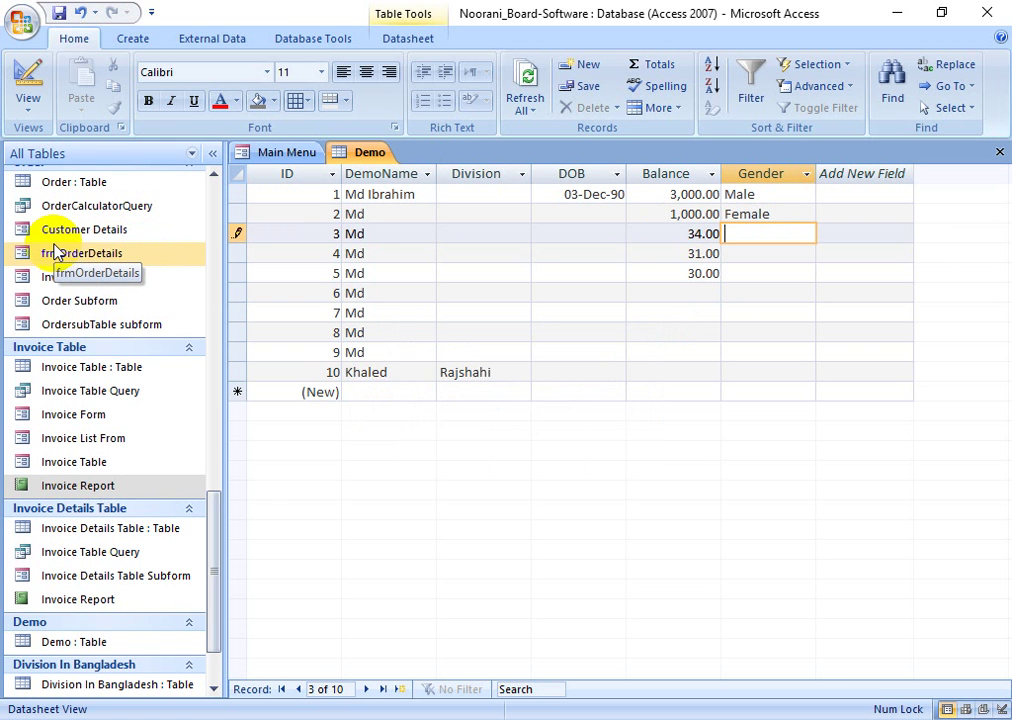
pyautogui.write('f')
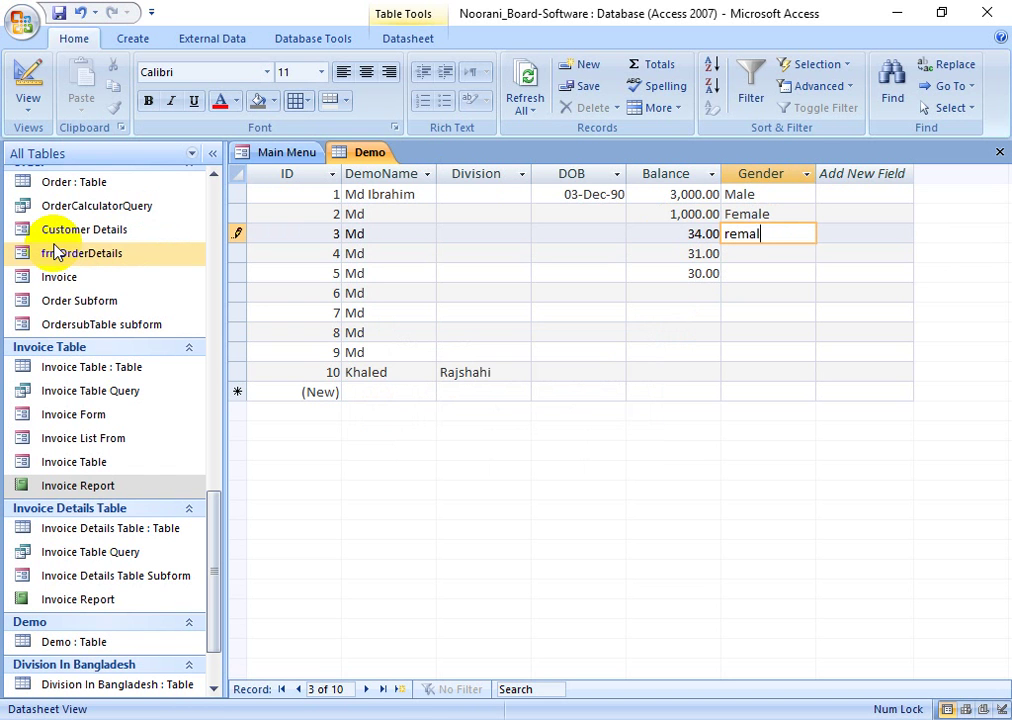
pyautogui.press('Return')
pyautogui.press('Return')
pyautogui.press('Down')
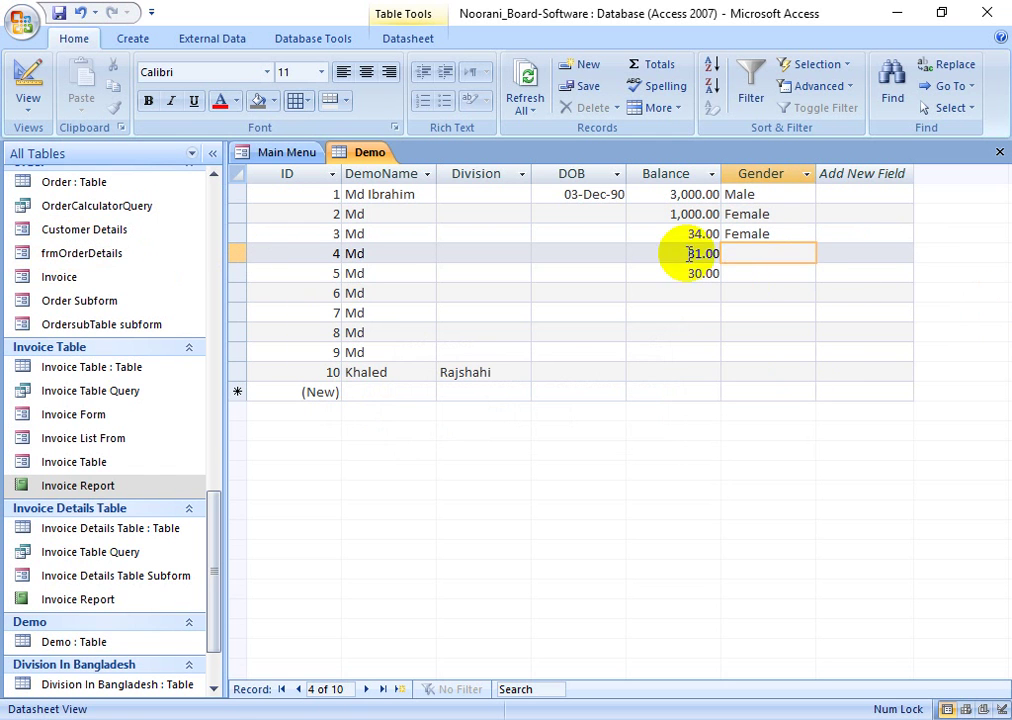
# - Browse through records 4–7's Gender, DOB and Division cells
pyautogui.click(751, 274)
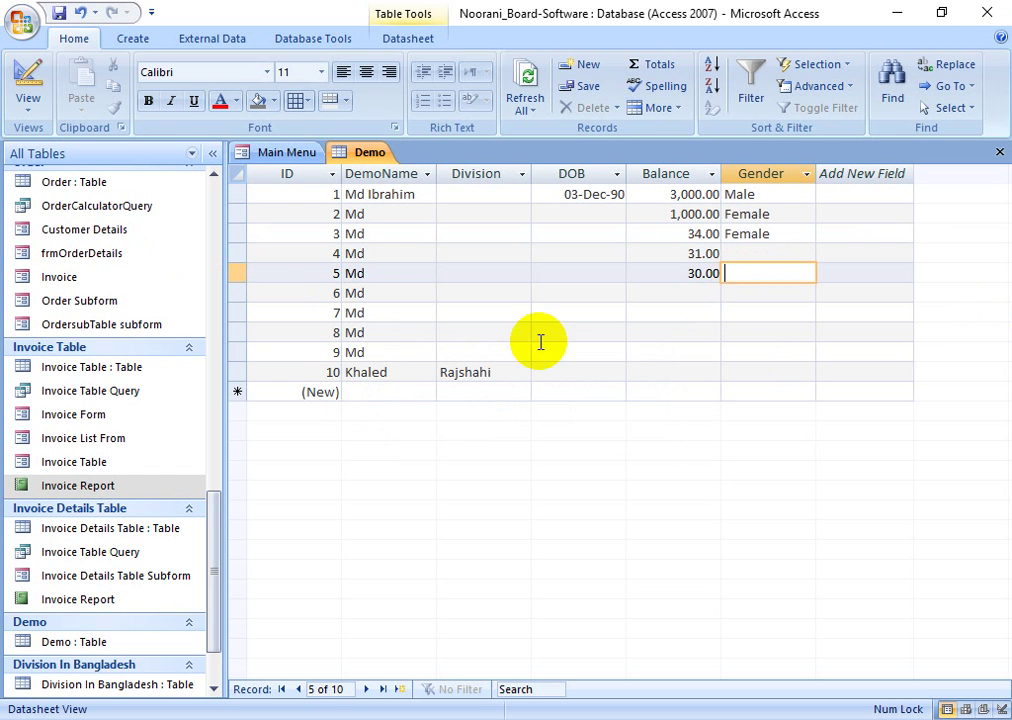
pyautogui.click(540, 312)
pyautogui.click(525, 274)
pyautogui.click(558, 257)
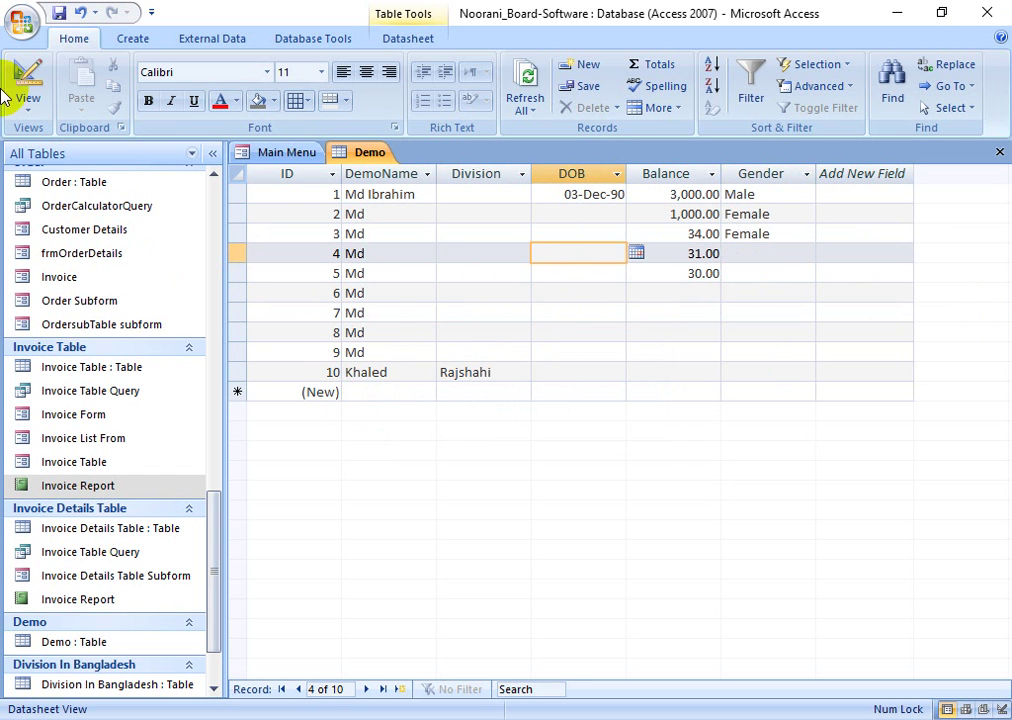
pyautogui.click(146, 42)
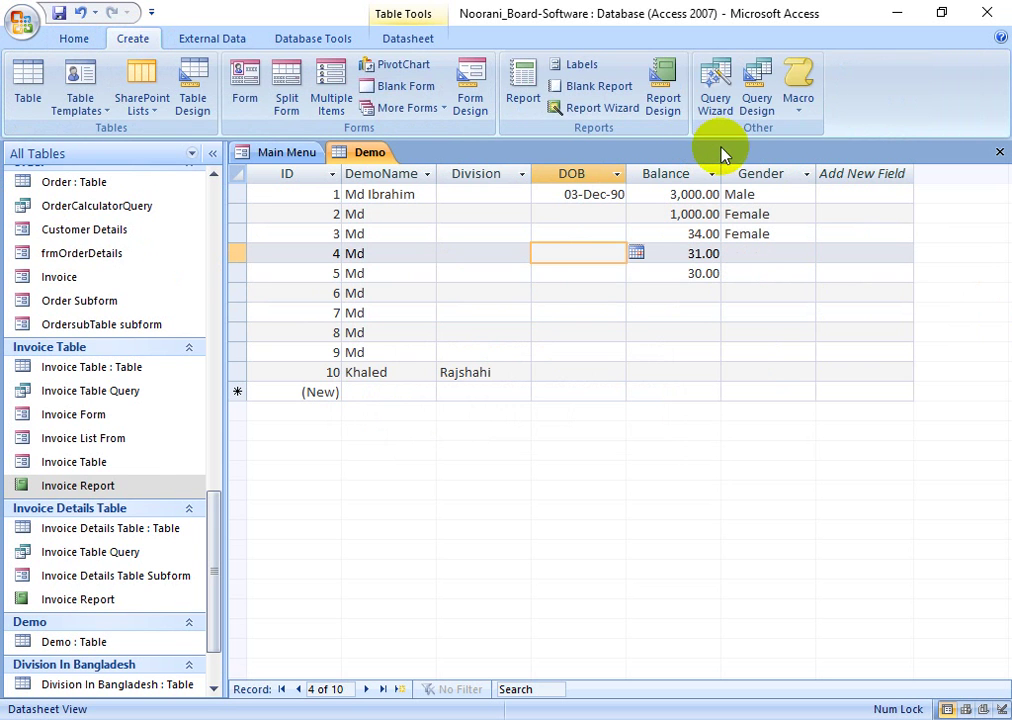
# - Build Demo Query with only the Balance field using the Simple Query Wizard
pyautogui.click(716, 88)
pyautogui.moveTo(543, 175); pyautogui.dragTo(448, 150)
pyautogui.click(508, 406)
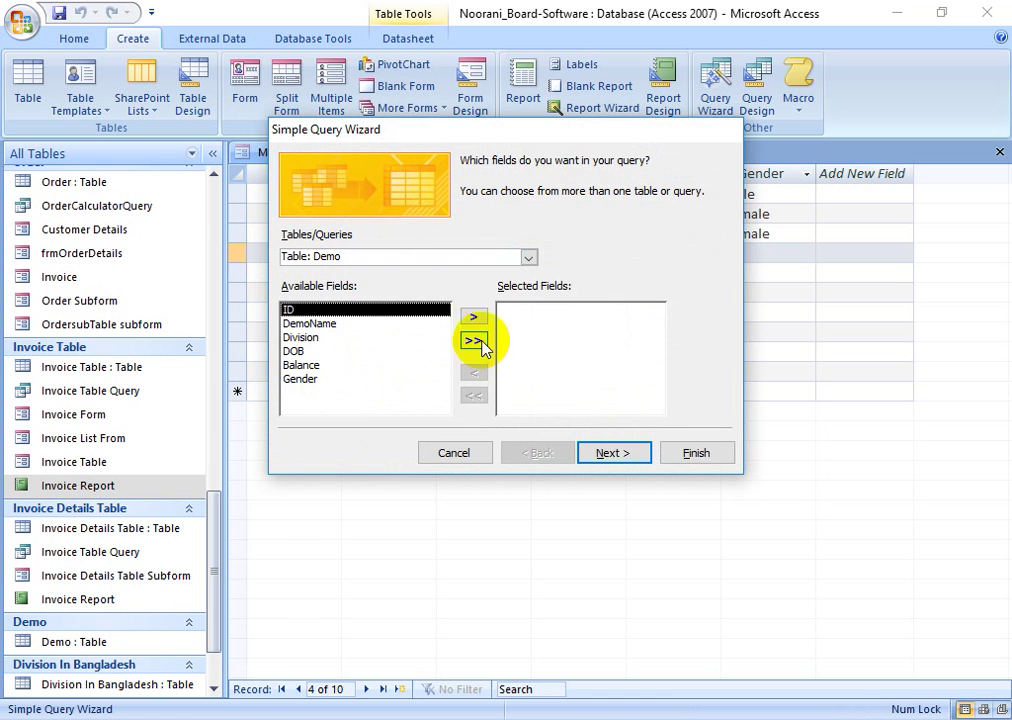
pyautogui.click(307, 327)
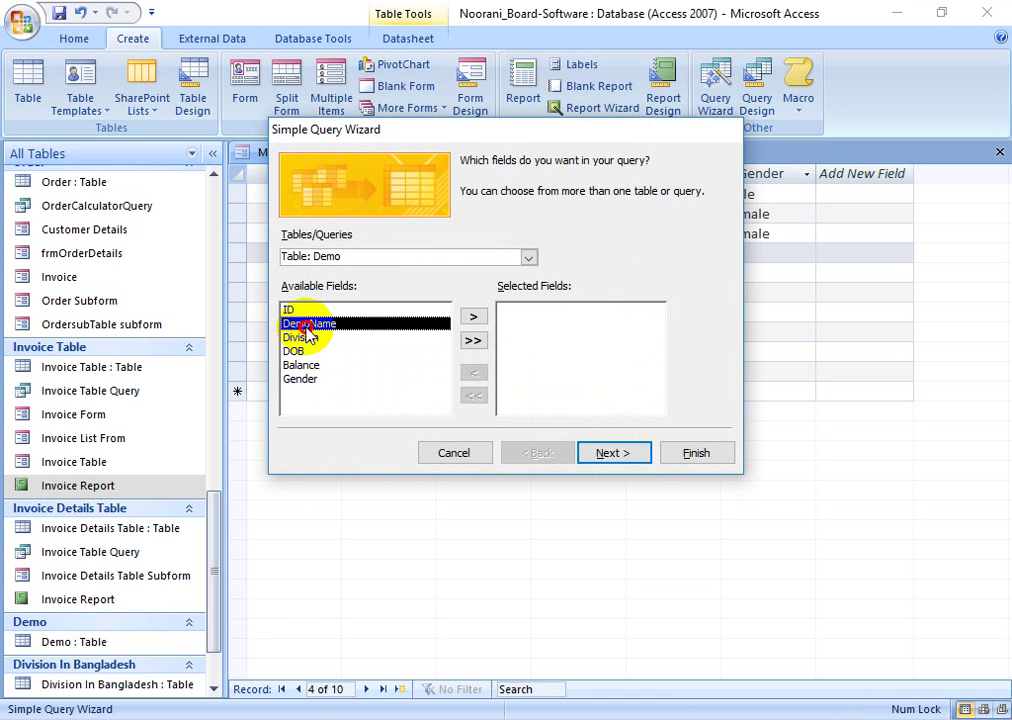
pyautogui.click(299, 340)
pyautogui.click(299, 366)
pyautogui.click(298, 378)
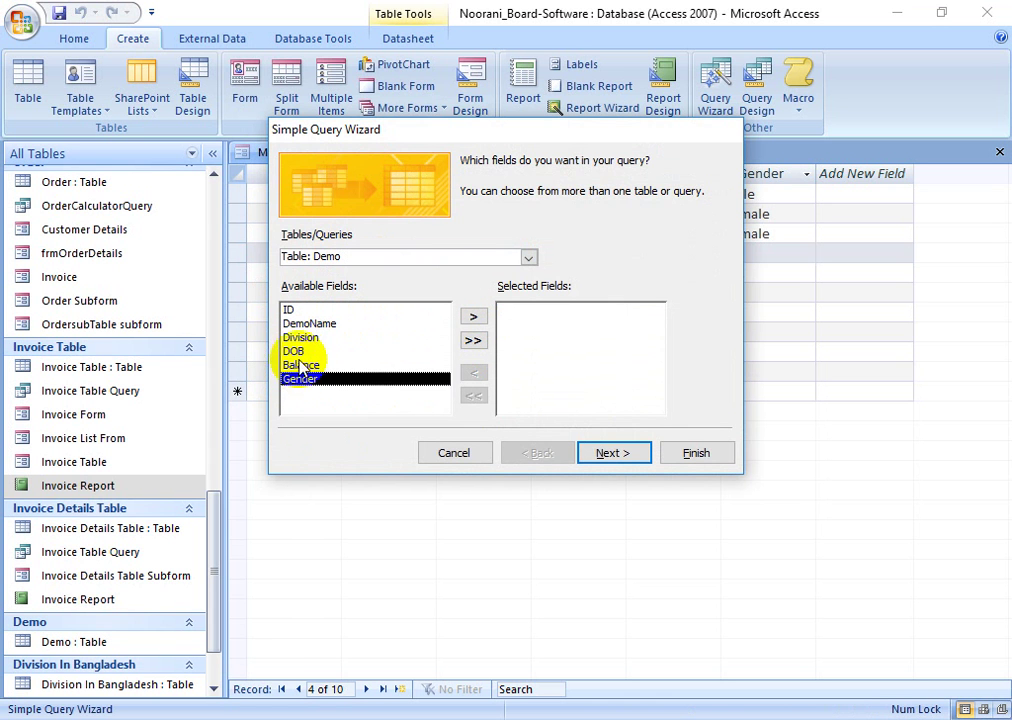
pyautogui.click(296, 351)
pyautogui.click(305, 365)
pyautogui.click(474, 316)
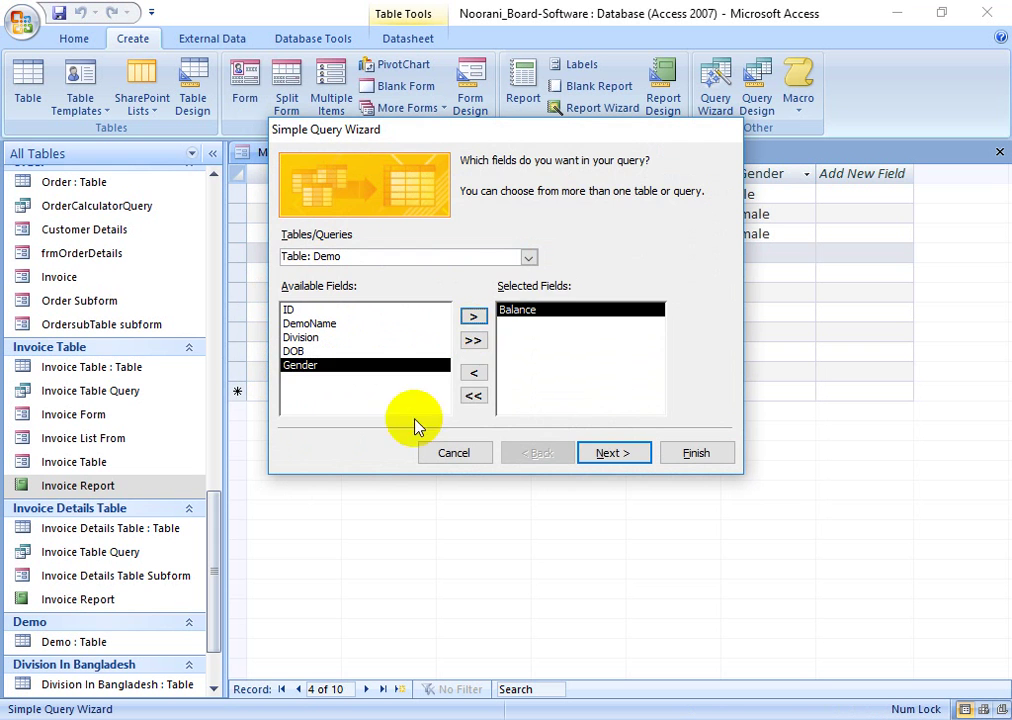
pyautogui.click(613, 452)
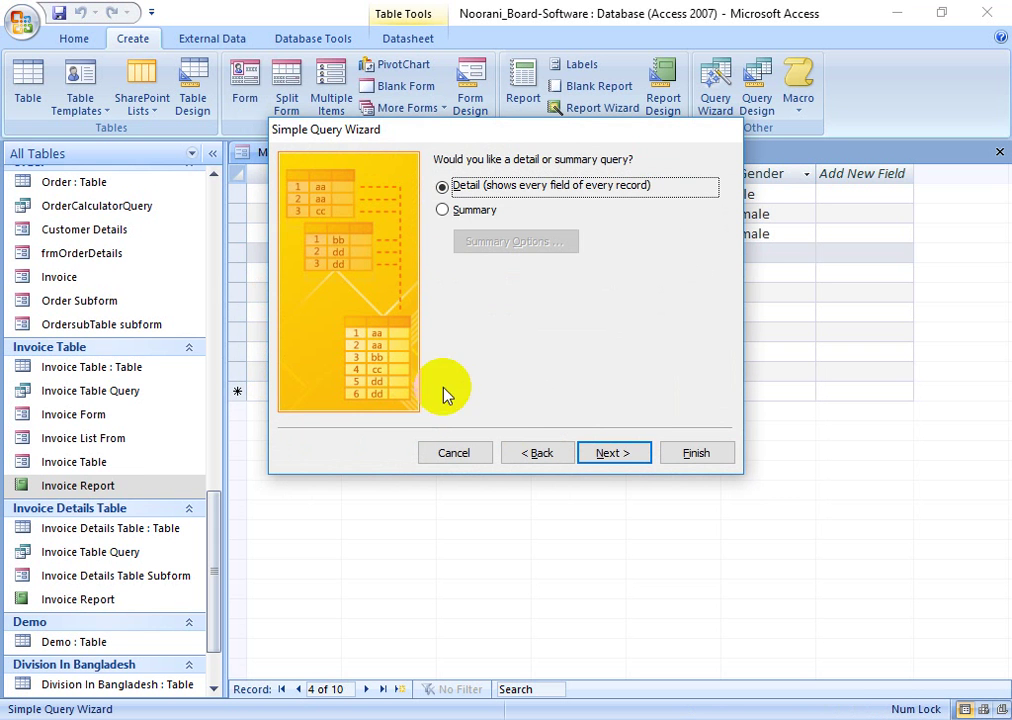
pyautogui.click(608, 452)
pyautogui.click(696, 458)
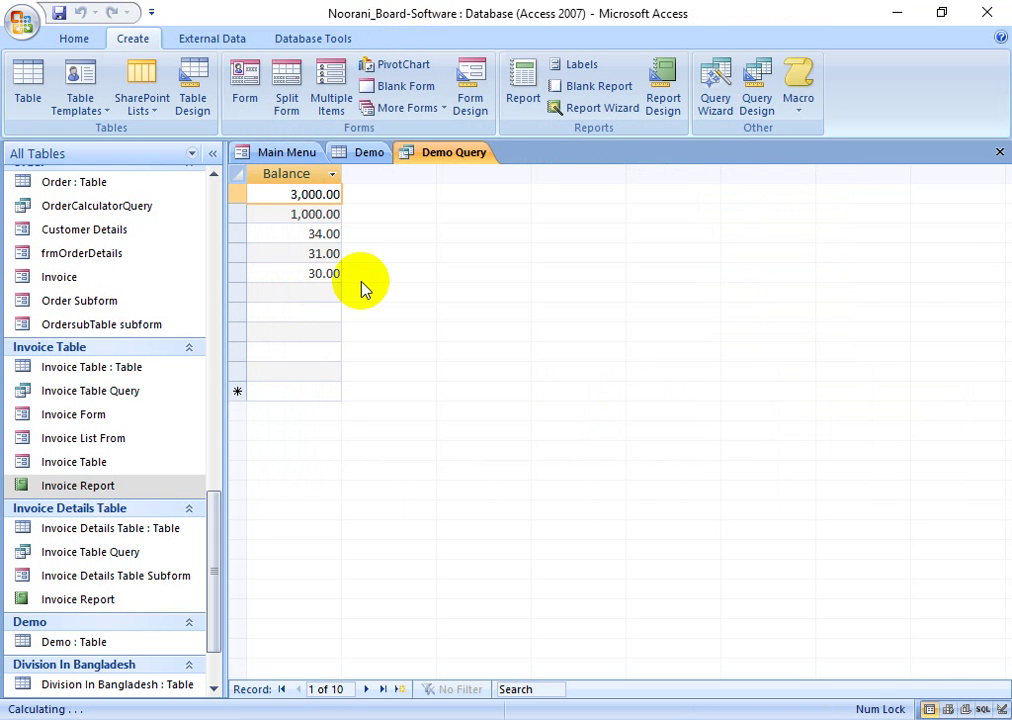
# - Switch Demo Query to Design view and select the Balance criteria cell
pyautogui.click(78, 40)
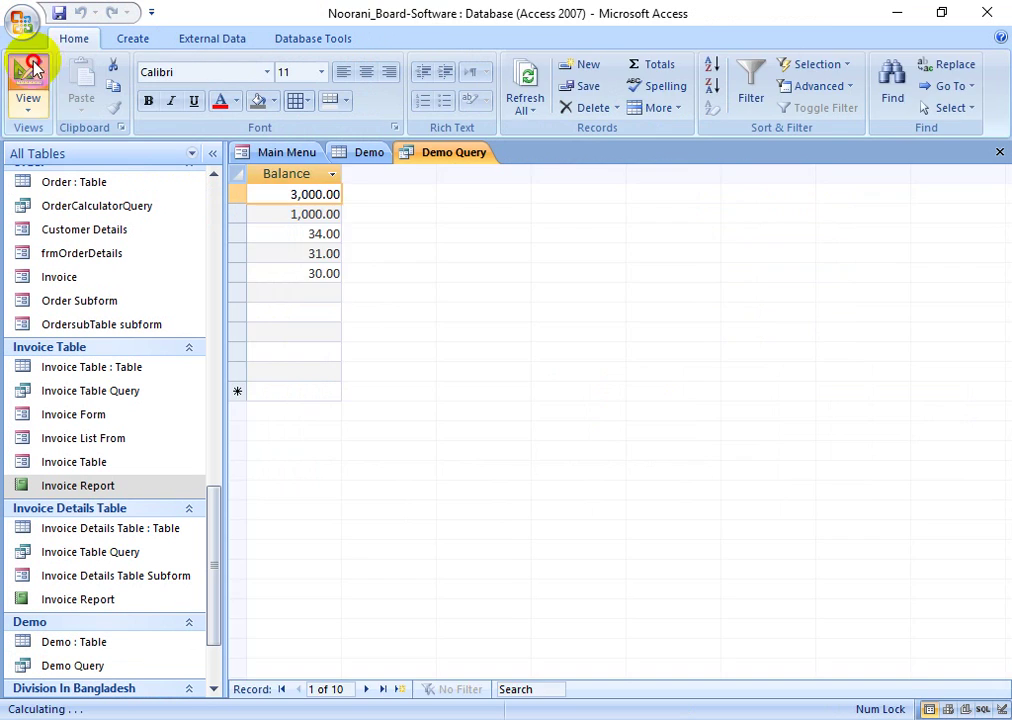
pyautogui.click(30, 75)
pyautogui.click(356, 541)
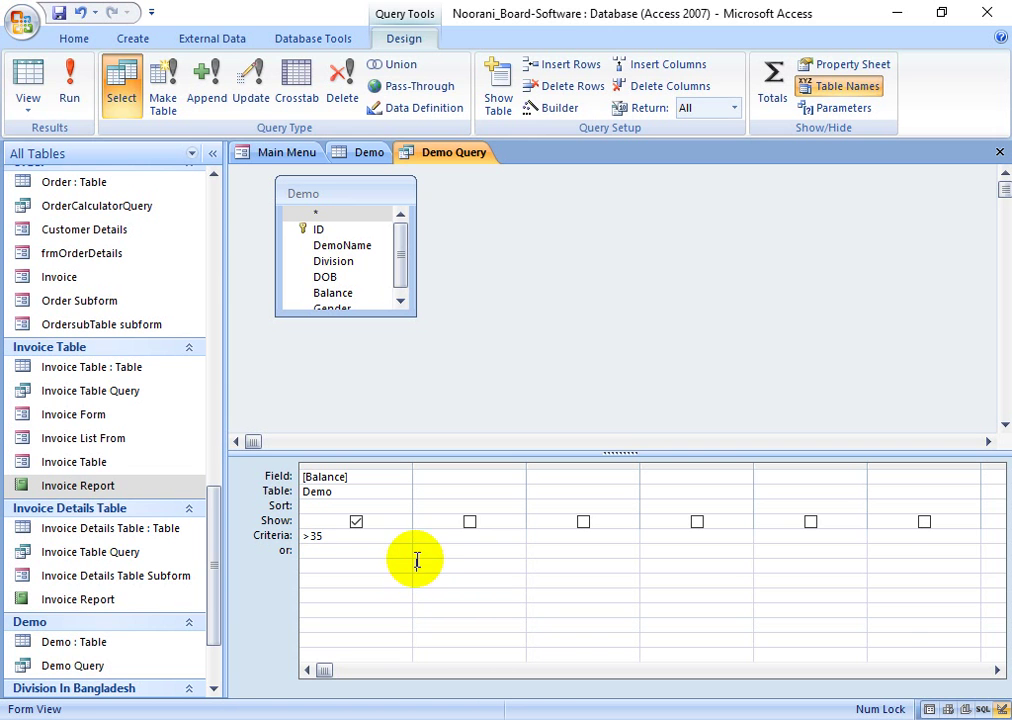
# - Run Demo Query with the >35 Balance criterion, then close it without saving
pyautogui.click(28, 85)
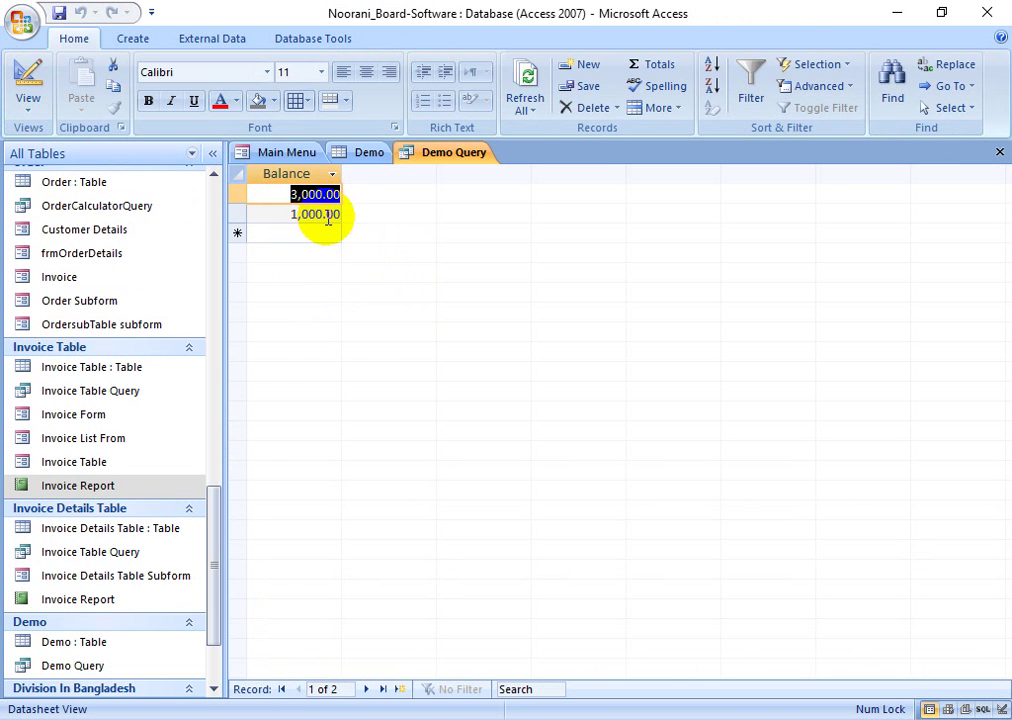
pyautogui.rightClick(450, 155)
pyautogui.click(462, 190)
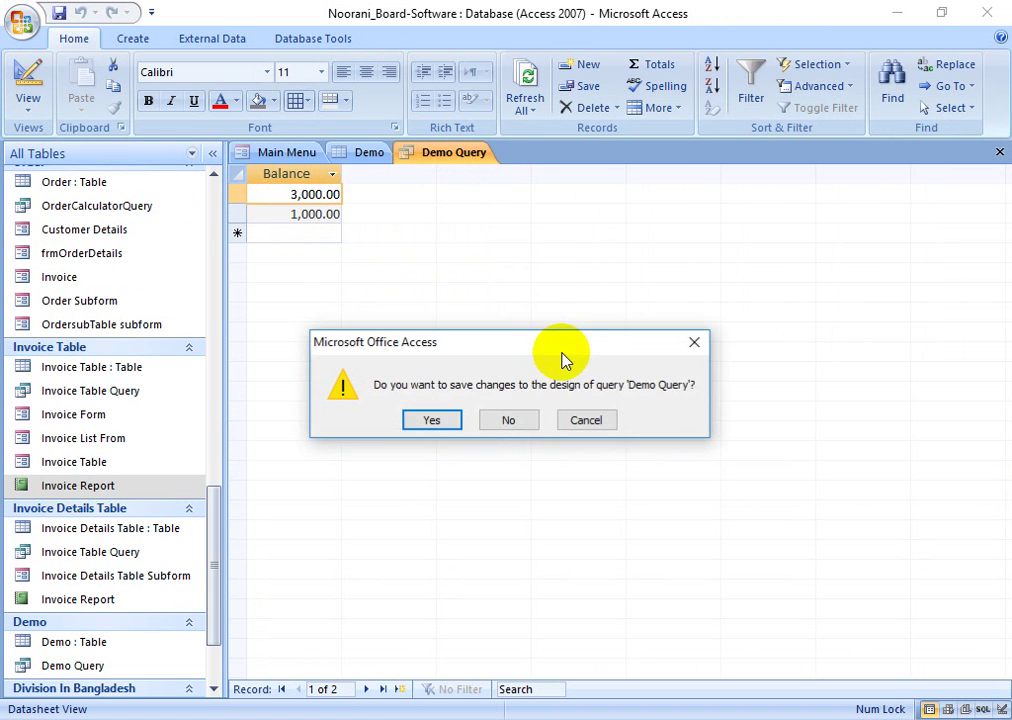
pyautogui.click(487, 420)
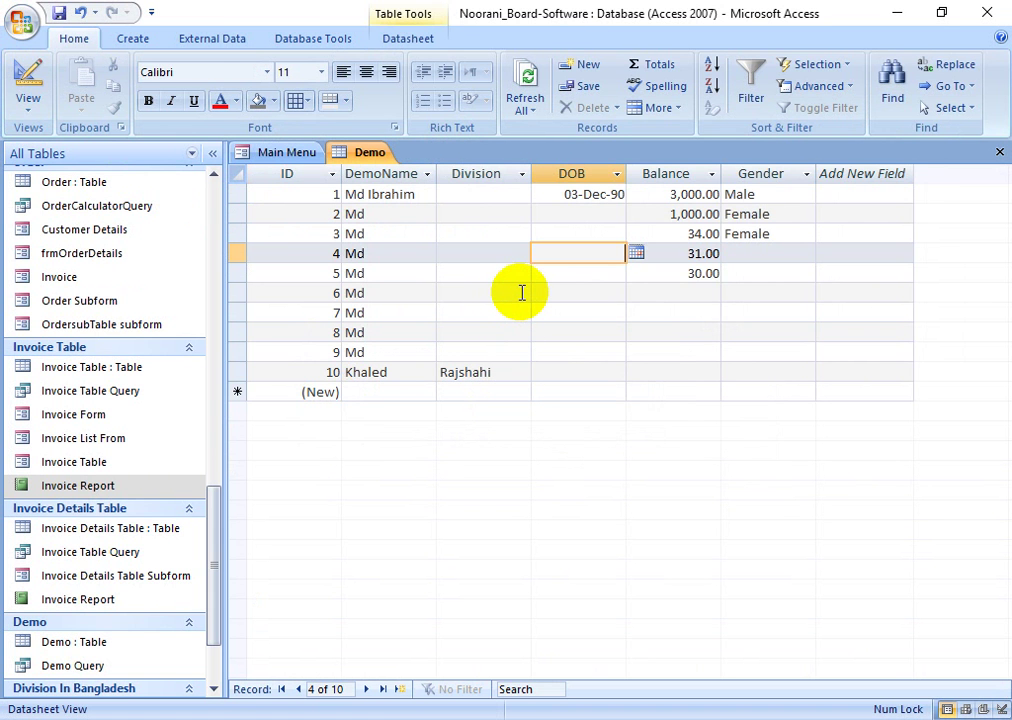
# - Create Demo Query1 with all Demo fields through the Simple Query Wizard
pyautogui.click(132, 38)
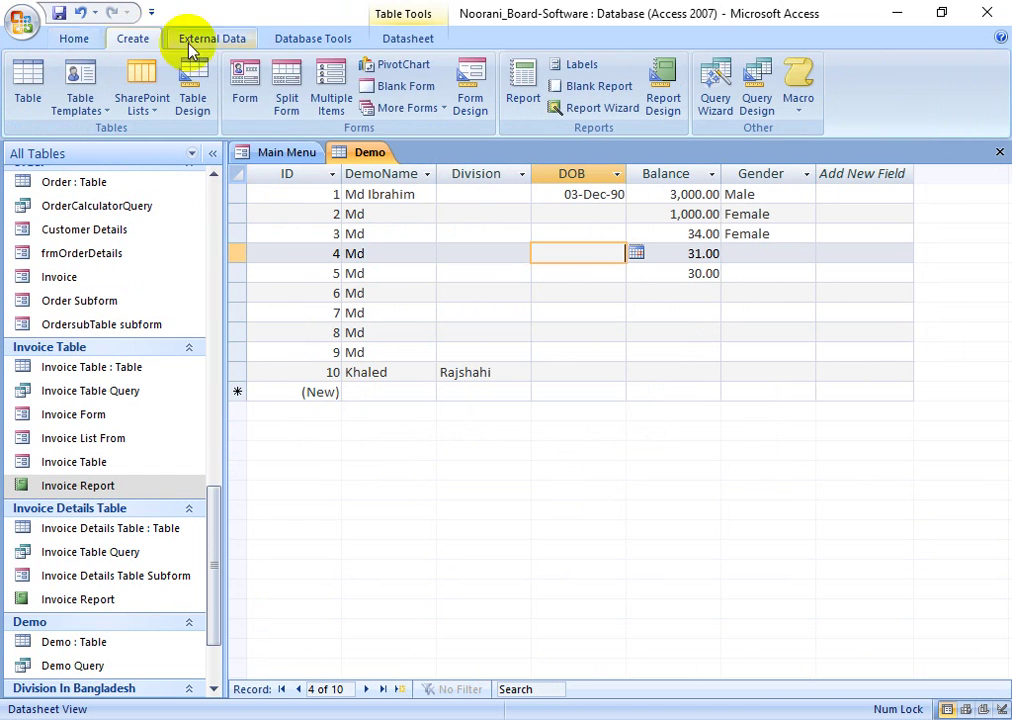
pyautogui.click(588, 216)
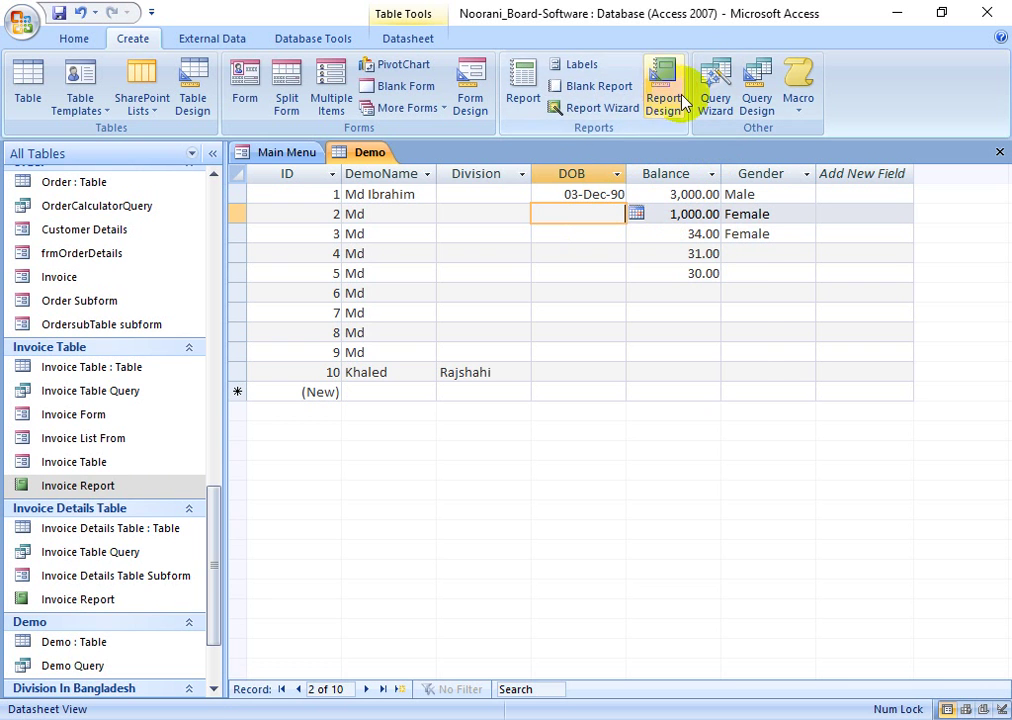
pyautogui.click(718, 88)
pyautogui.click(599, 470)
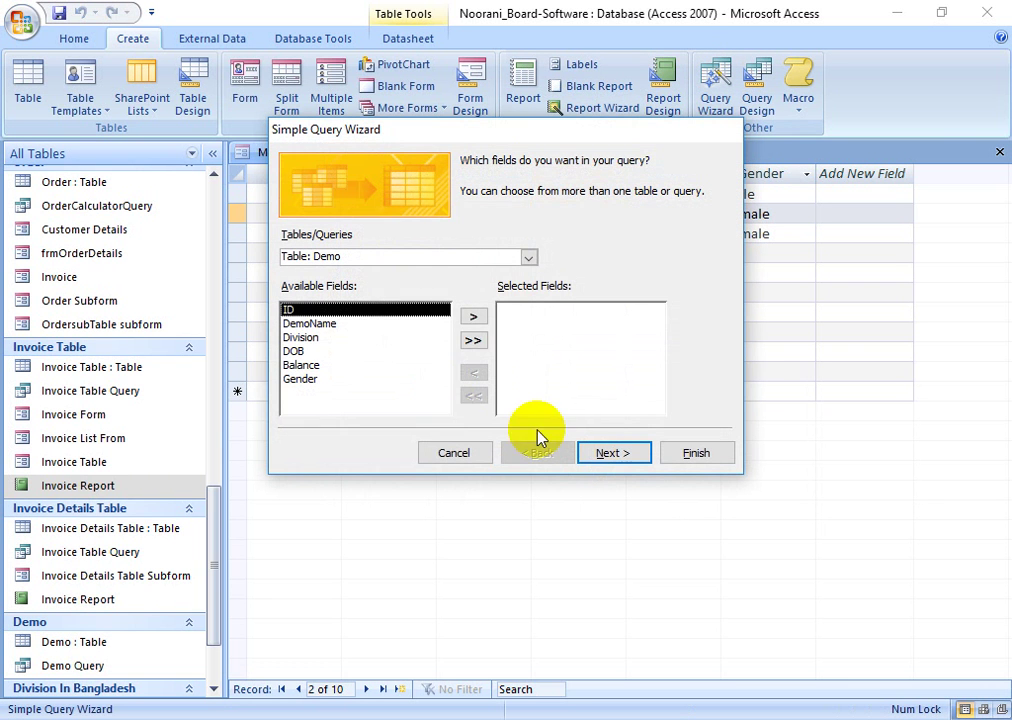
pyautogui.click(473, 338)
pyautogui.click(598, 452)
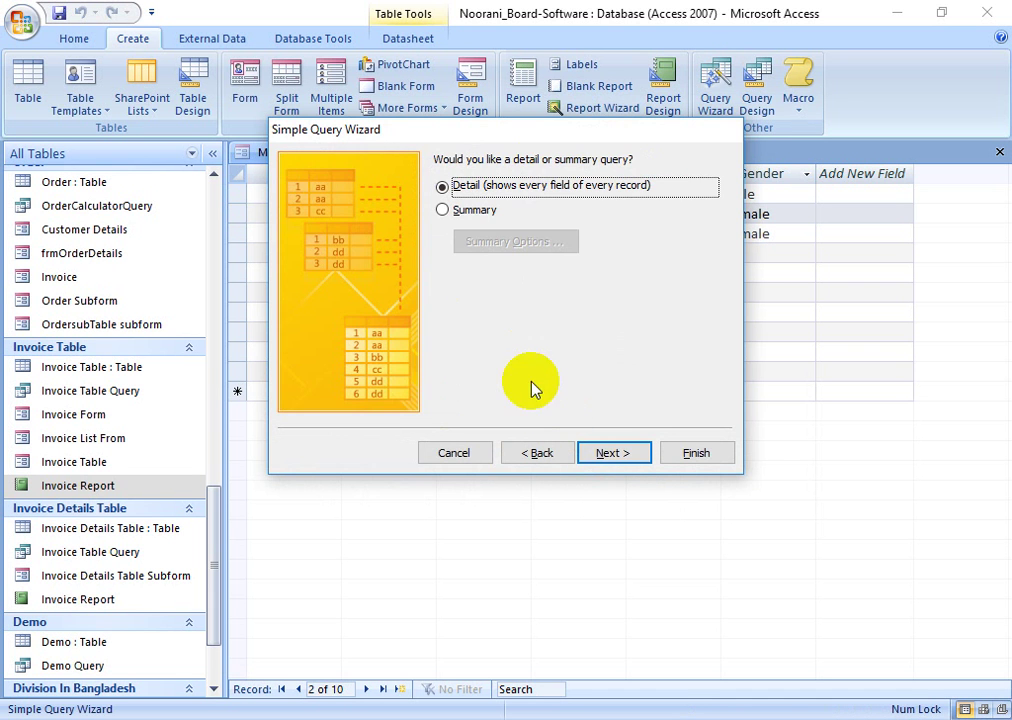
pyautogui.click(612, 453)
pyautogui.click(684, 454)
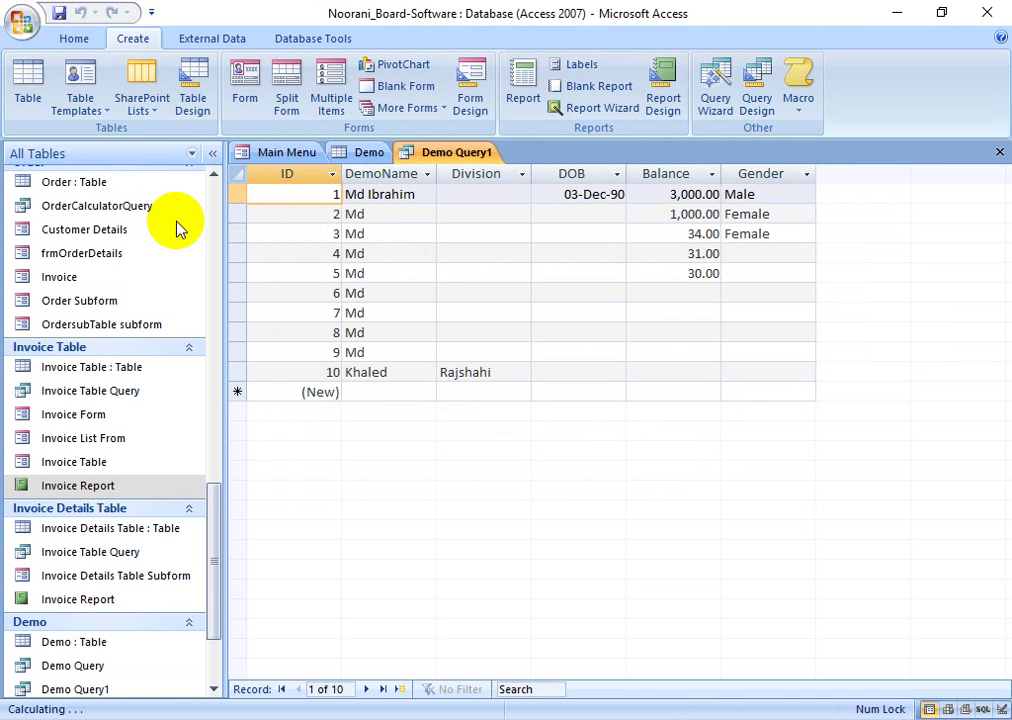
# - In Demo Query1's Design view, enter >35 as the Balance criteria
pyautogui.click(74, 38)
pyautogui.click(30, 74)
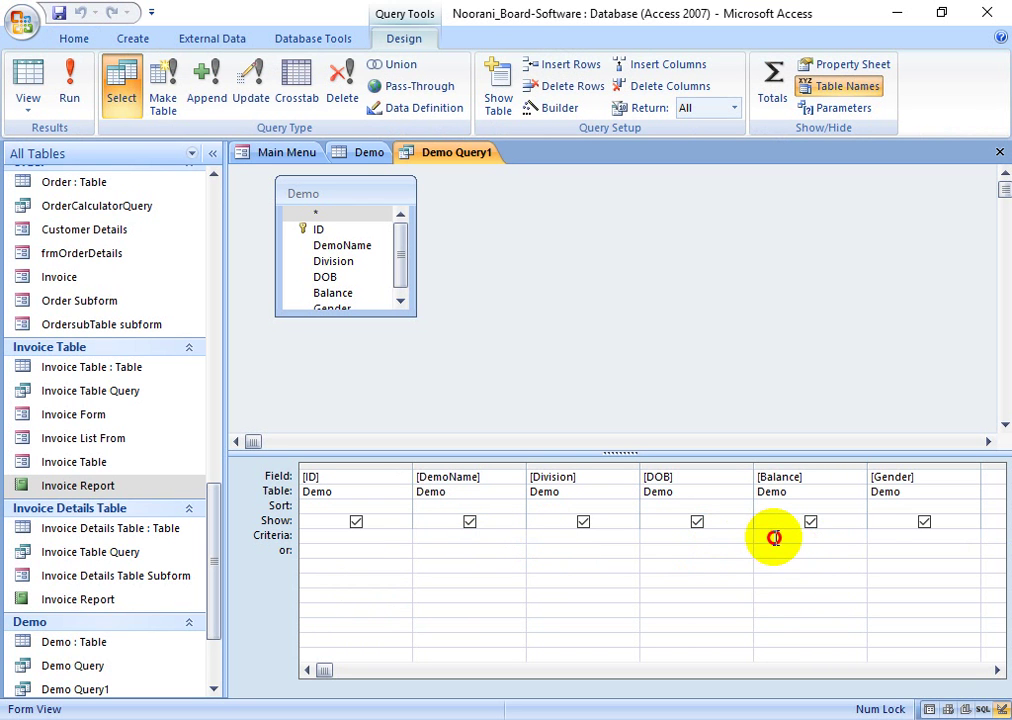
pyautogui.click(774, 538)
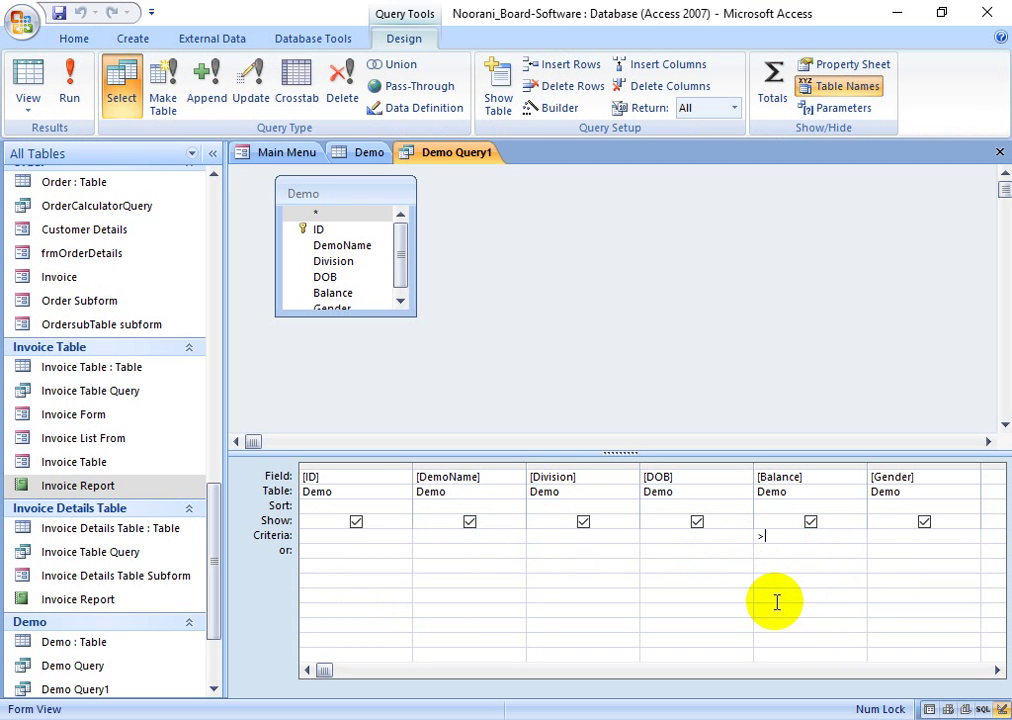
pyautogui.write('>3')
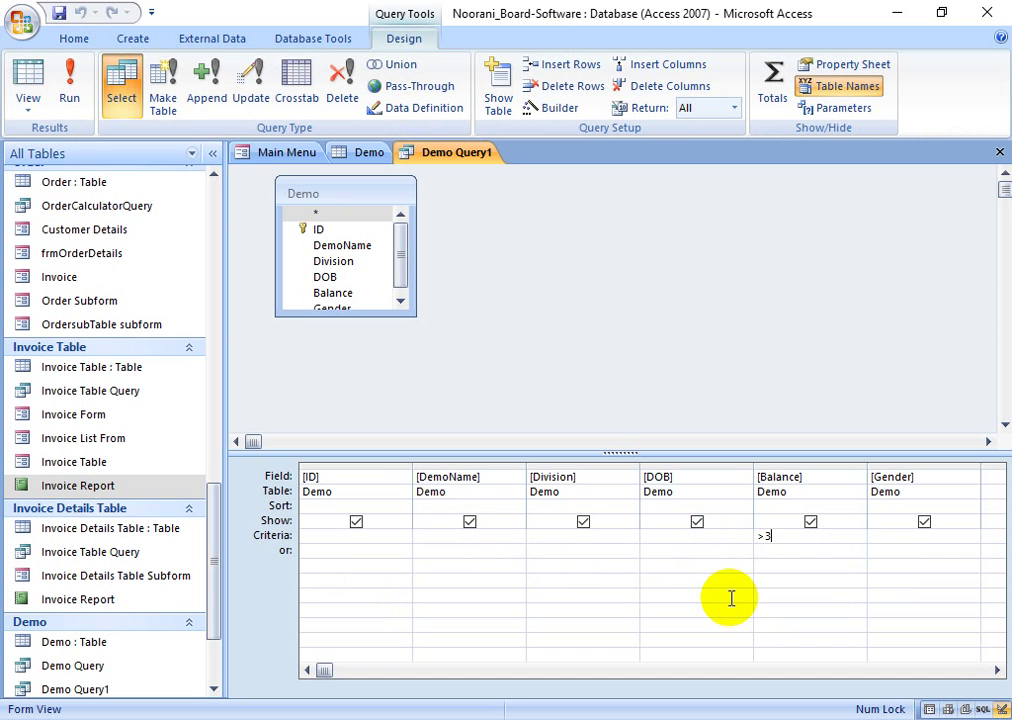
pyautogui.write('5')
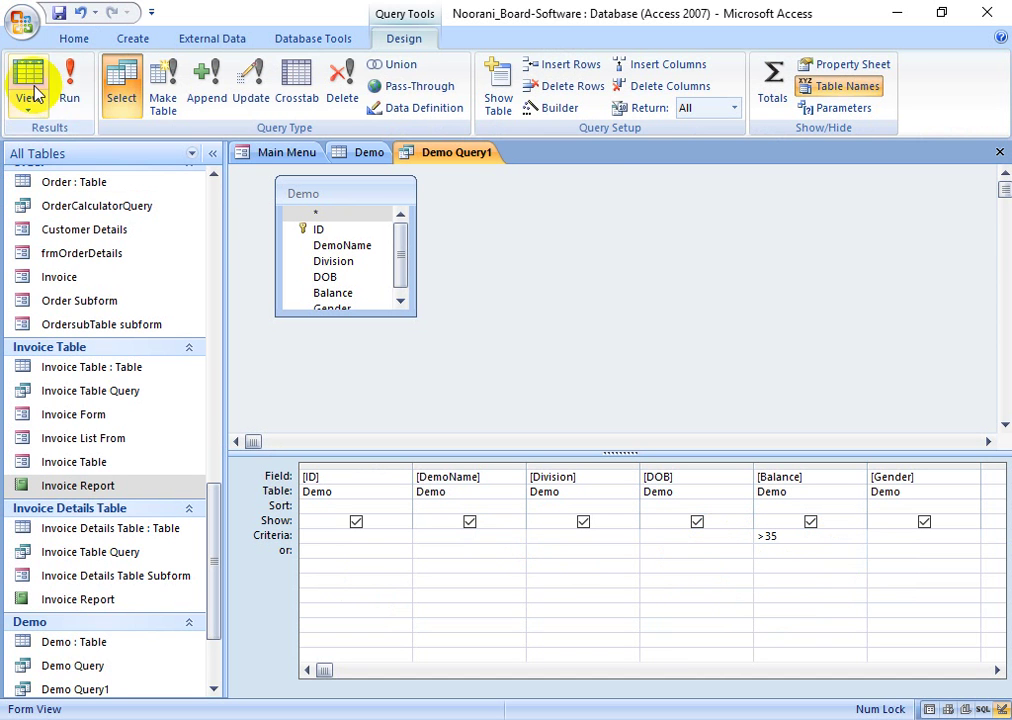
# - Close Demo Query1 and generate an instant report from the Demo table
pyautogui.rightClick(478, 158)
pyautogui.click(511, 188)
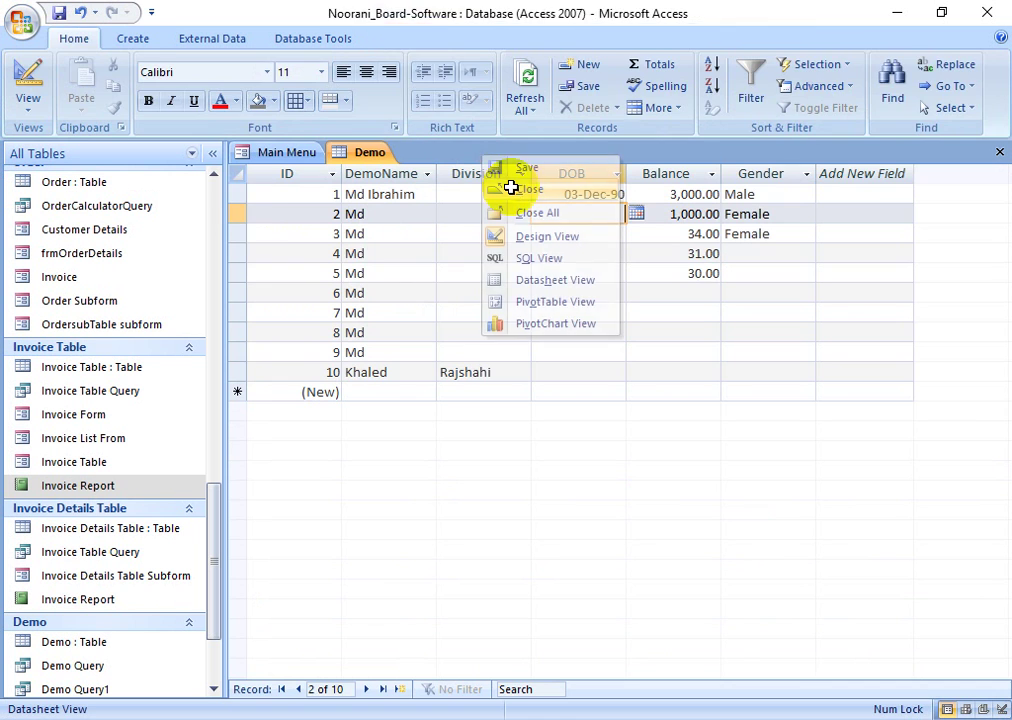
pyautogui.click(145, 39)
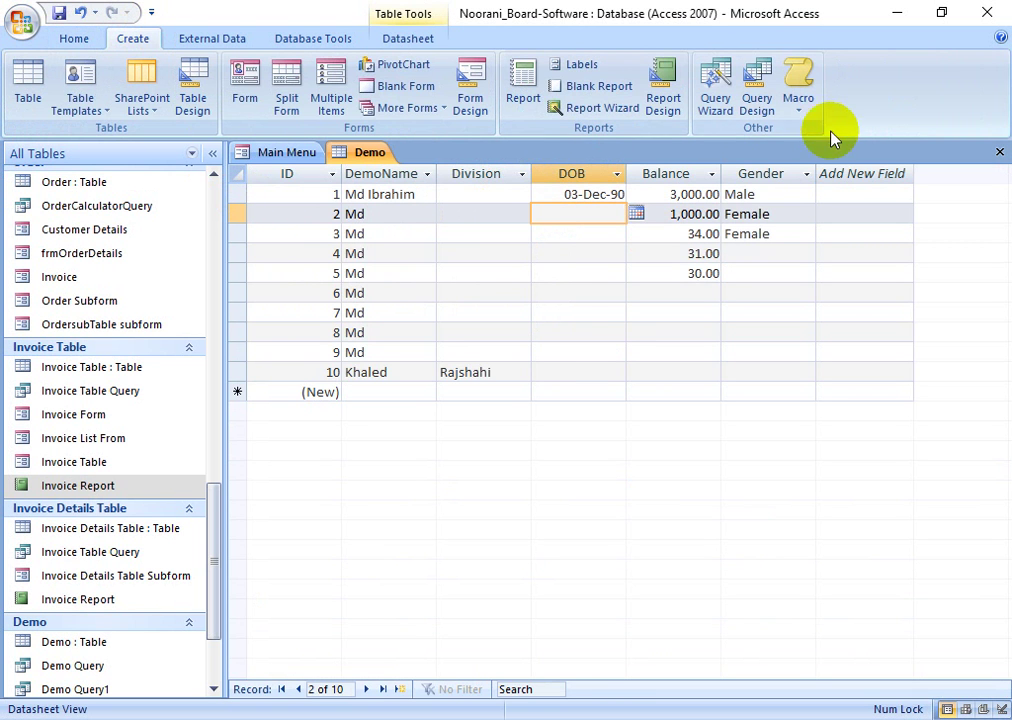
pyautogui.click(523, 97)
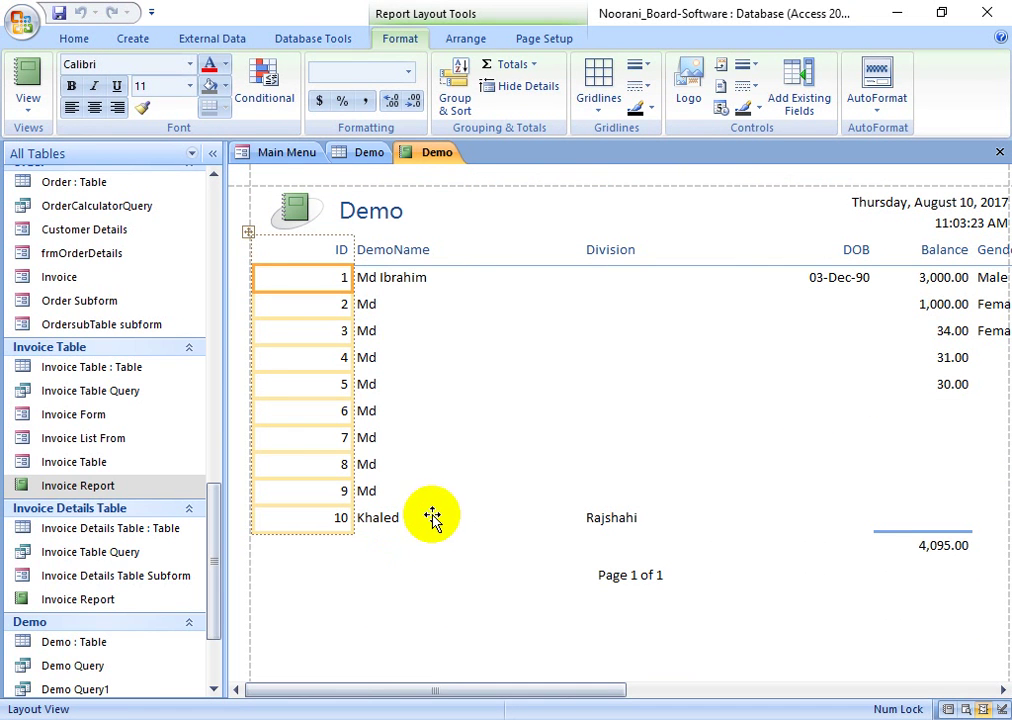
# - Close the Demo report without saving it
pyautogui.rightClick(440, 160)
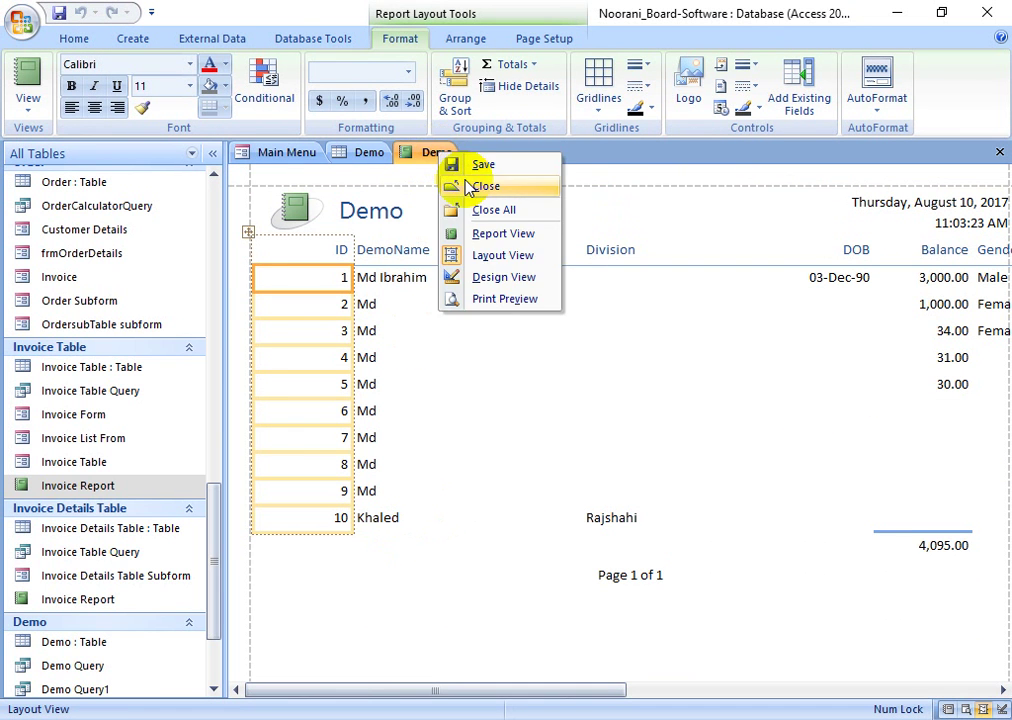
pyautogui.click(468, 189)
pyautogui.click(500, 421)
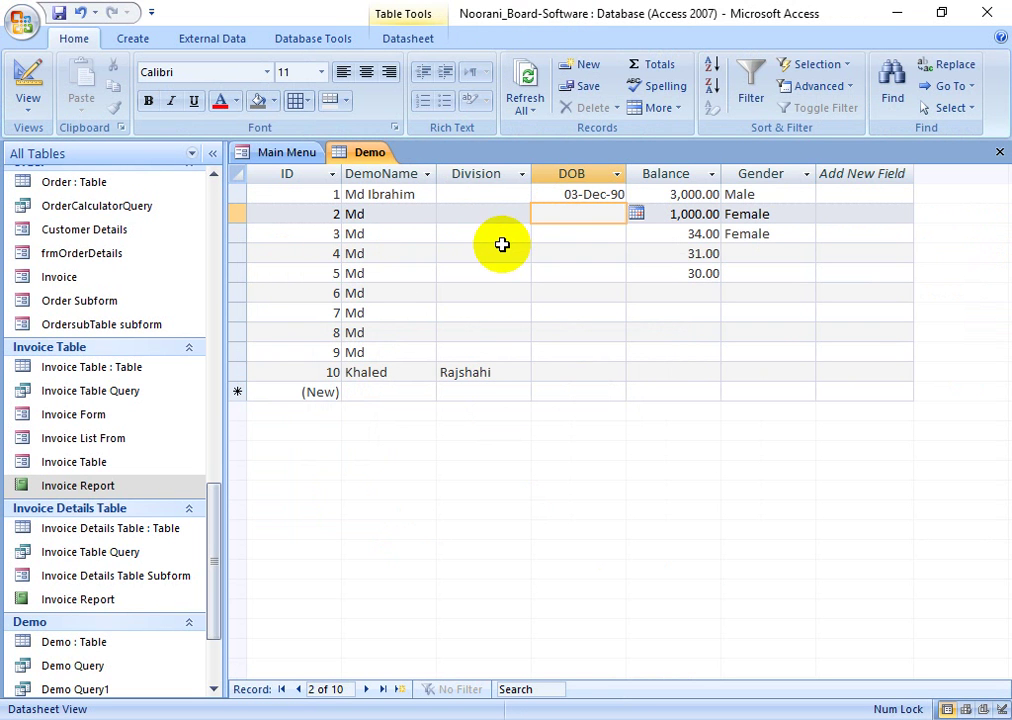
pyautogui.click(132, 38)
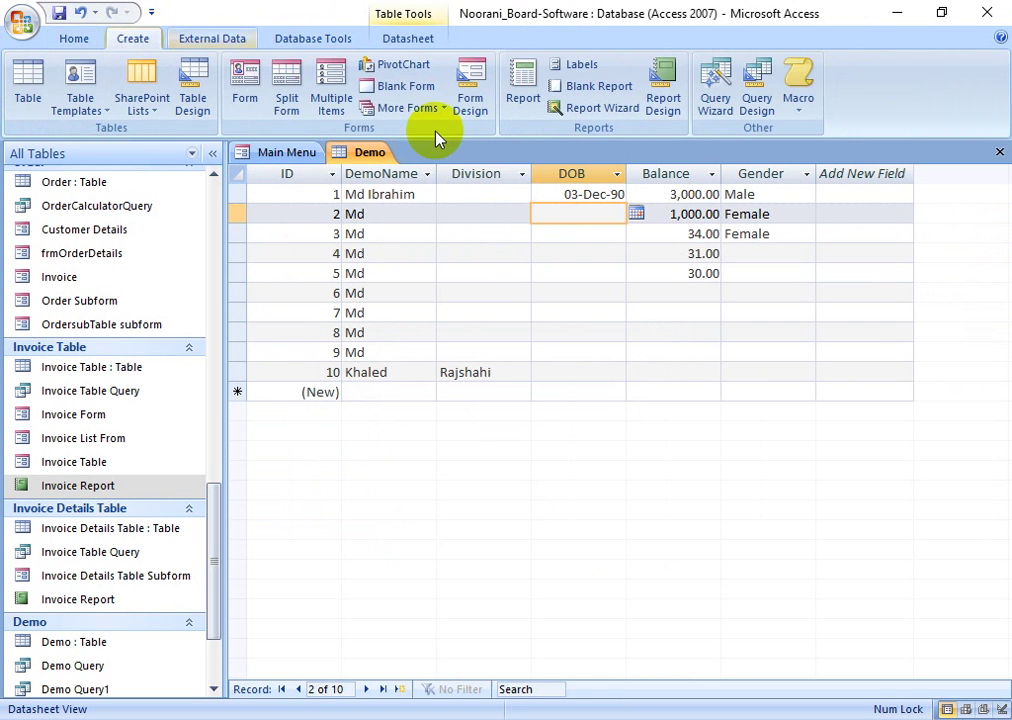
pyautogui.click(758, 88)
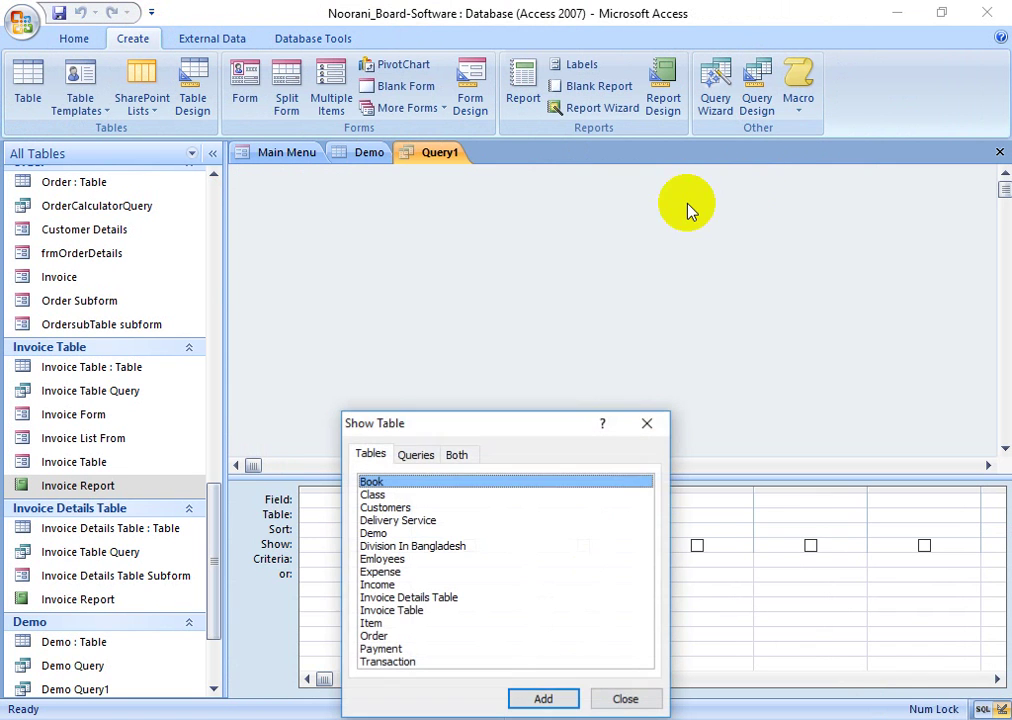
pyautogui.moveTo(459, 434); pyautogui.dragTo(632, 210)
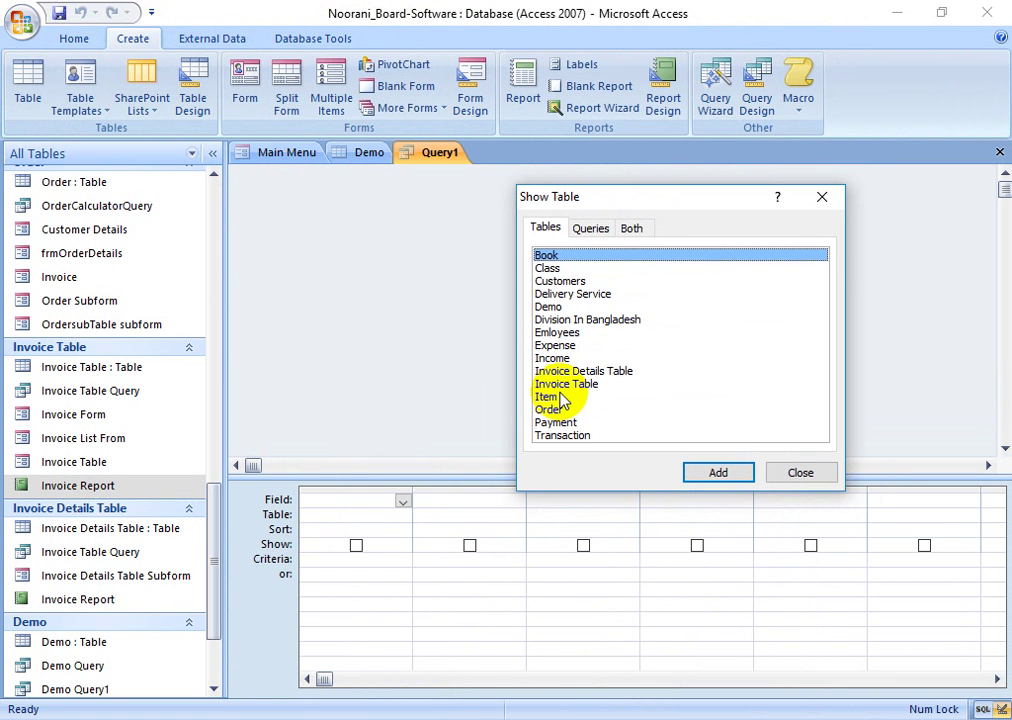
pyautogui.click(800, 473)
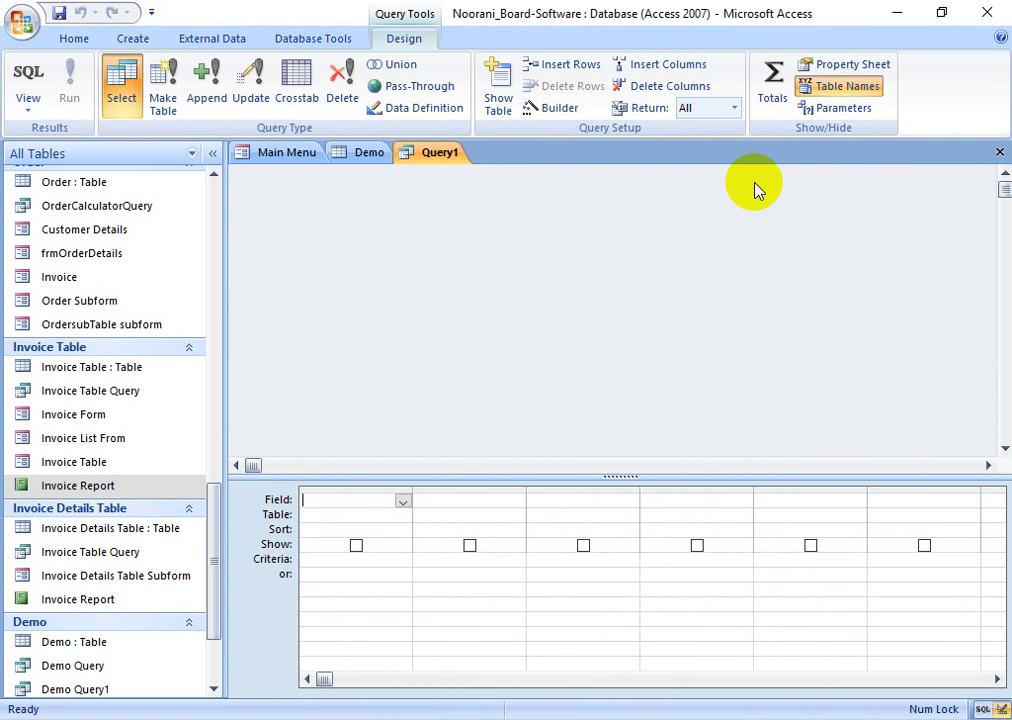
pyautogui.click(999, 152)
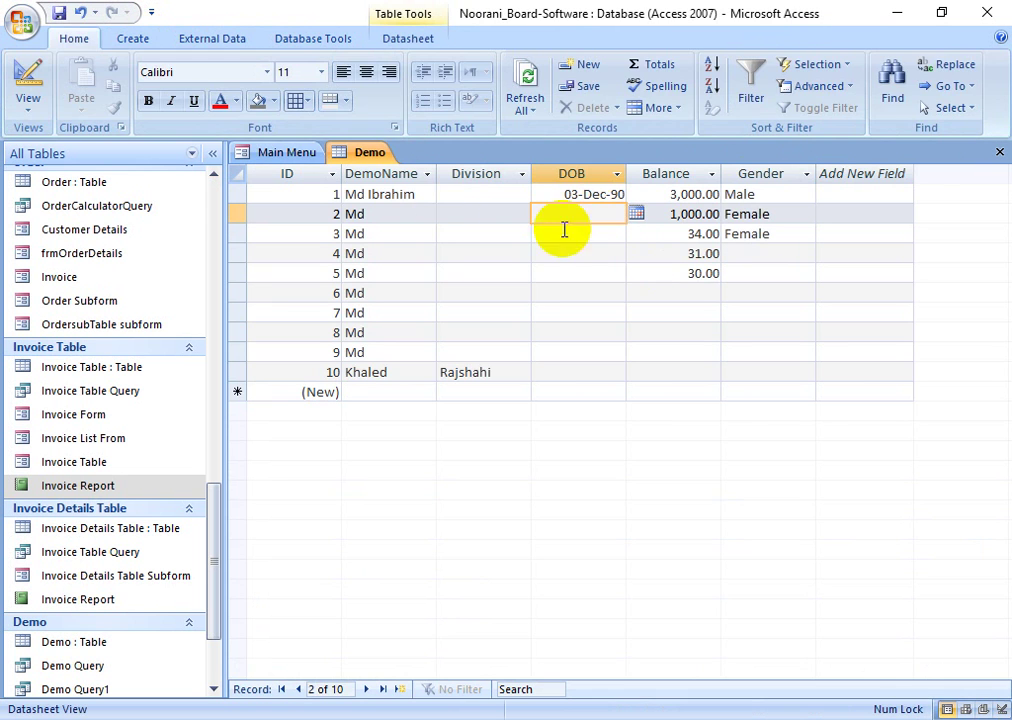
pyautogui.click(132, 38)
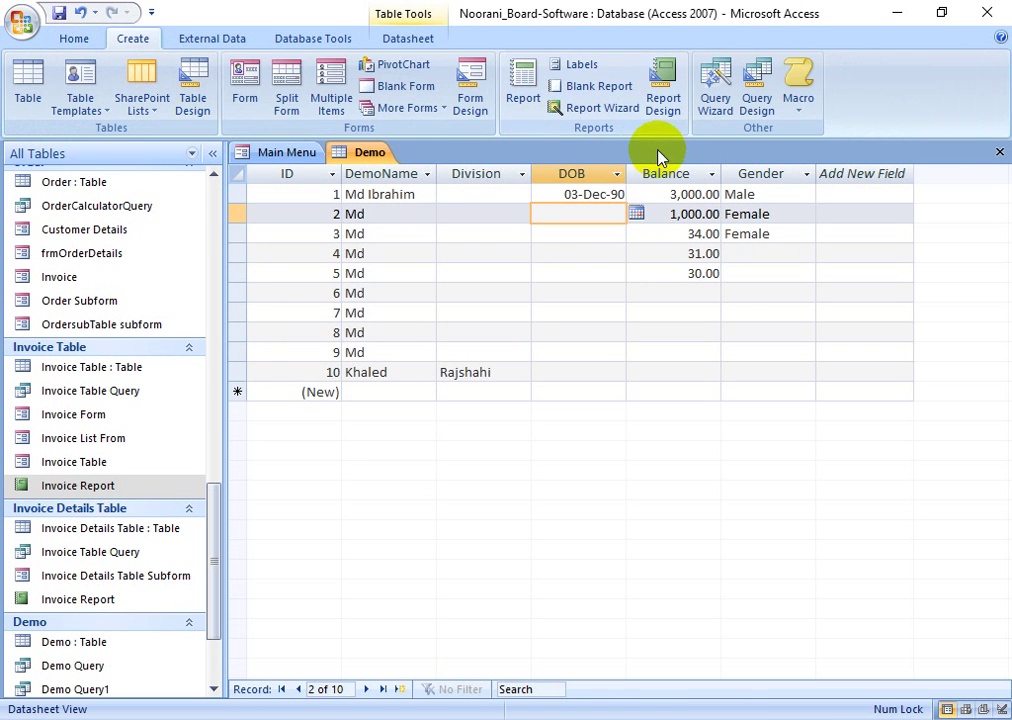
# - Start the Report Wizard on Query: Demo Query1 and add all six fields
pyautogui.click(594, 108)
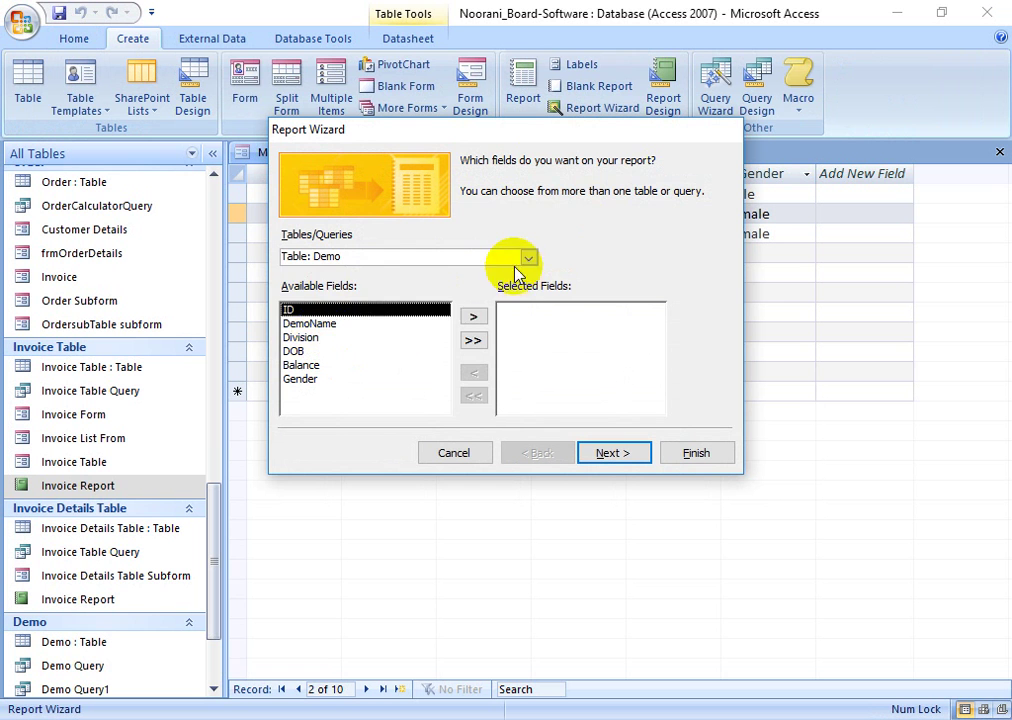
pyautogui.click(527, 257)
pyautogui.scroll(-2, 413, 293)
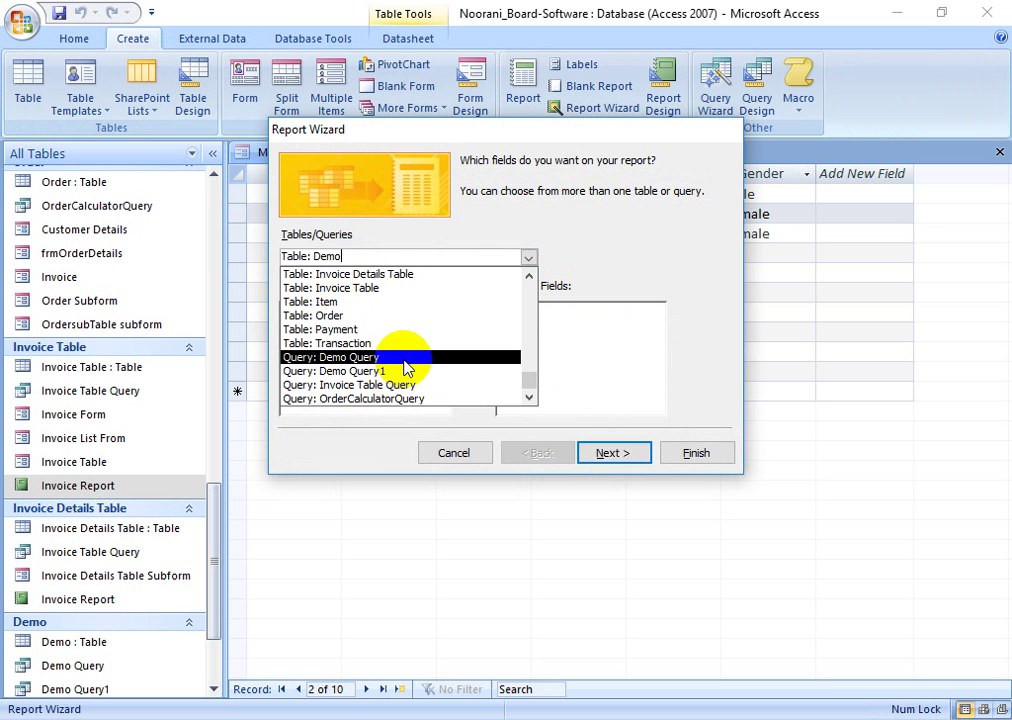
pyautogui.click(405, 360)
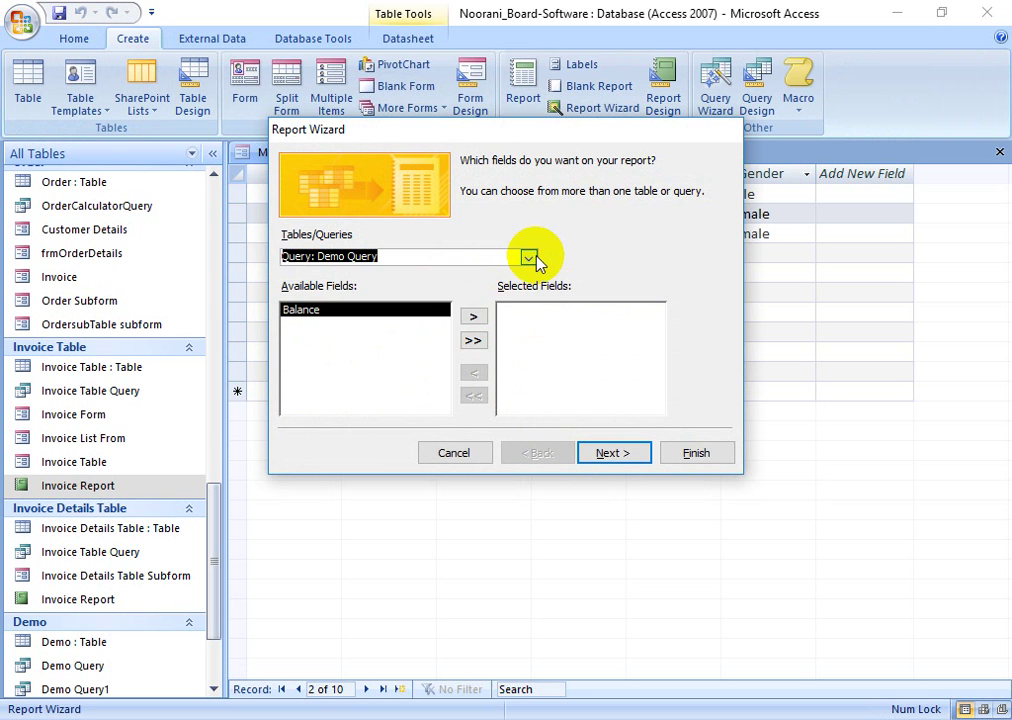
pyautogui.click(528, 257)
pyautogui.click(384, 370)
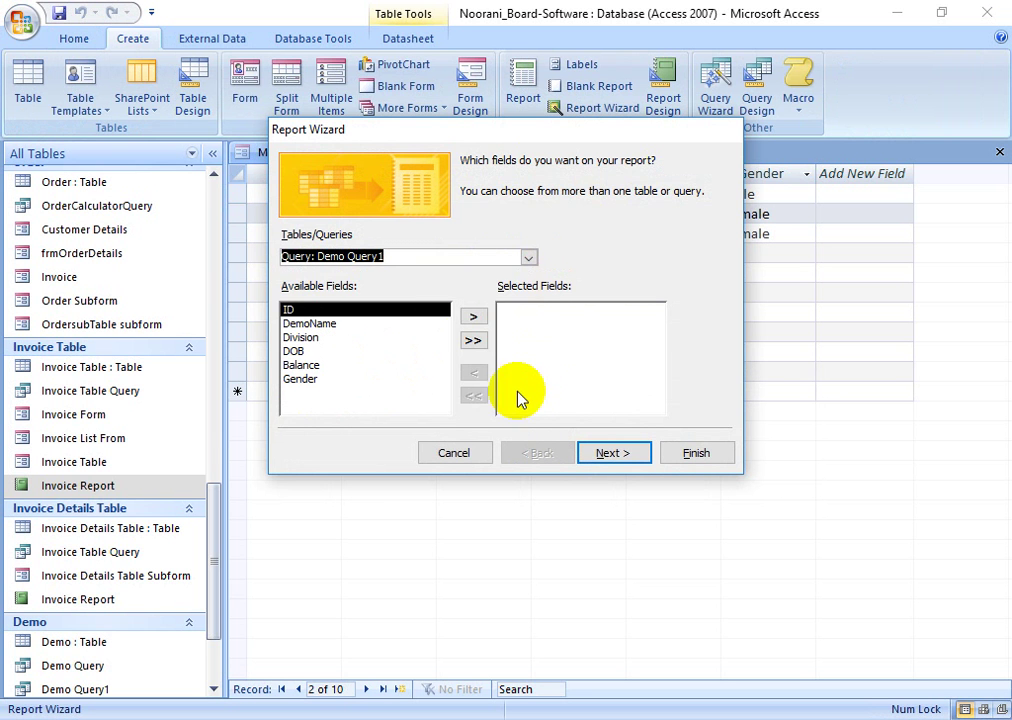
pyautogui.click(473, 340)
# - Skip grouping, sort by ID, keep tabular portrait layout, and finish the report
pyautogui.click(614, 453)
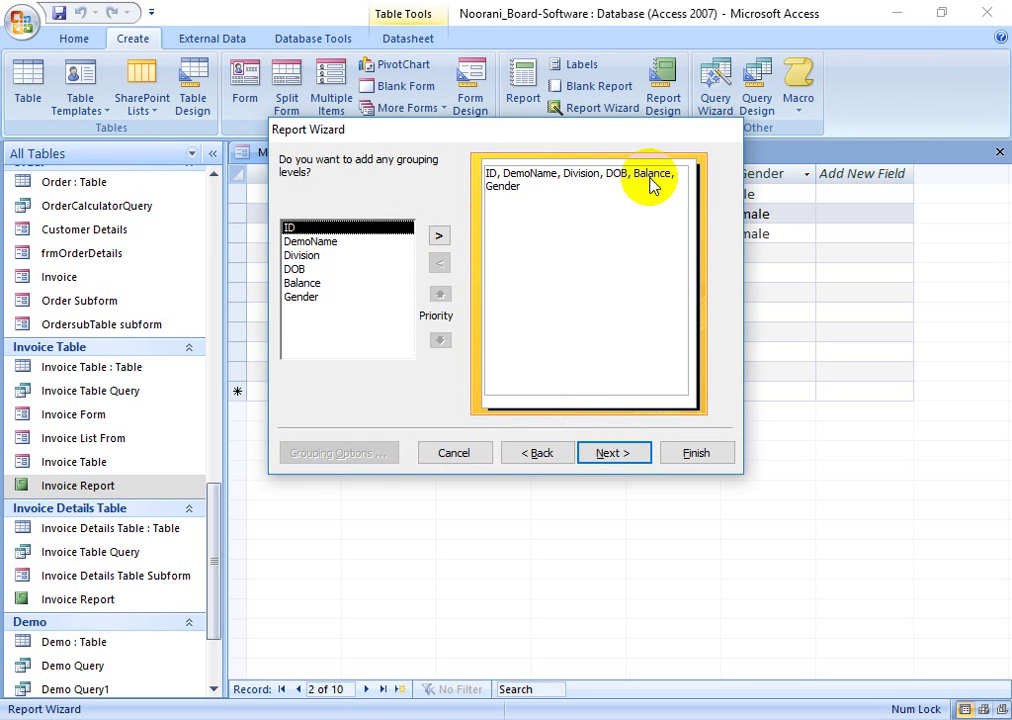
pyautogui.click(605, 451)
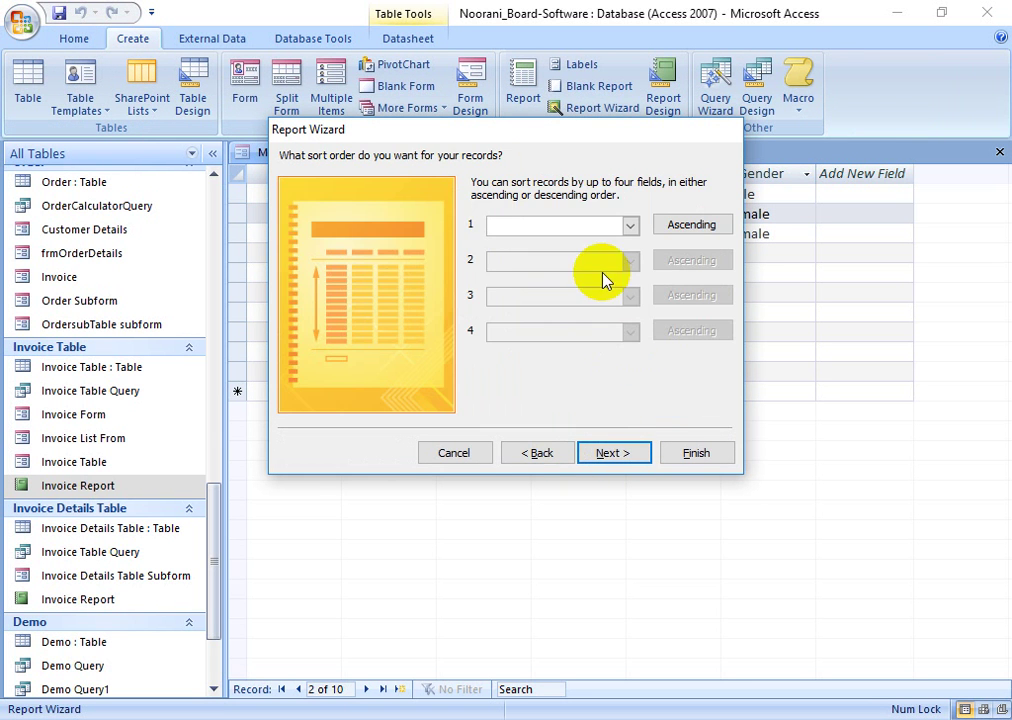
pyautogui.click(628, 226)
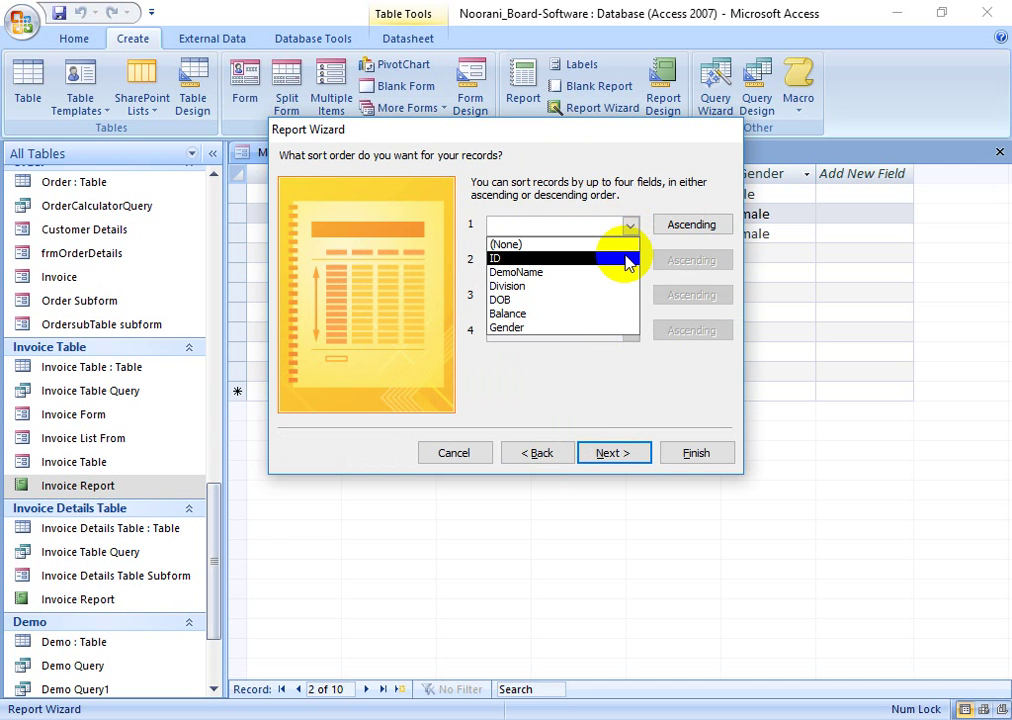
pyautogui.click(628, 261)
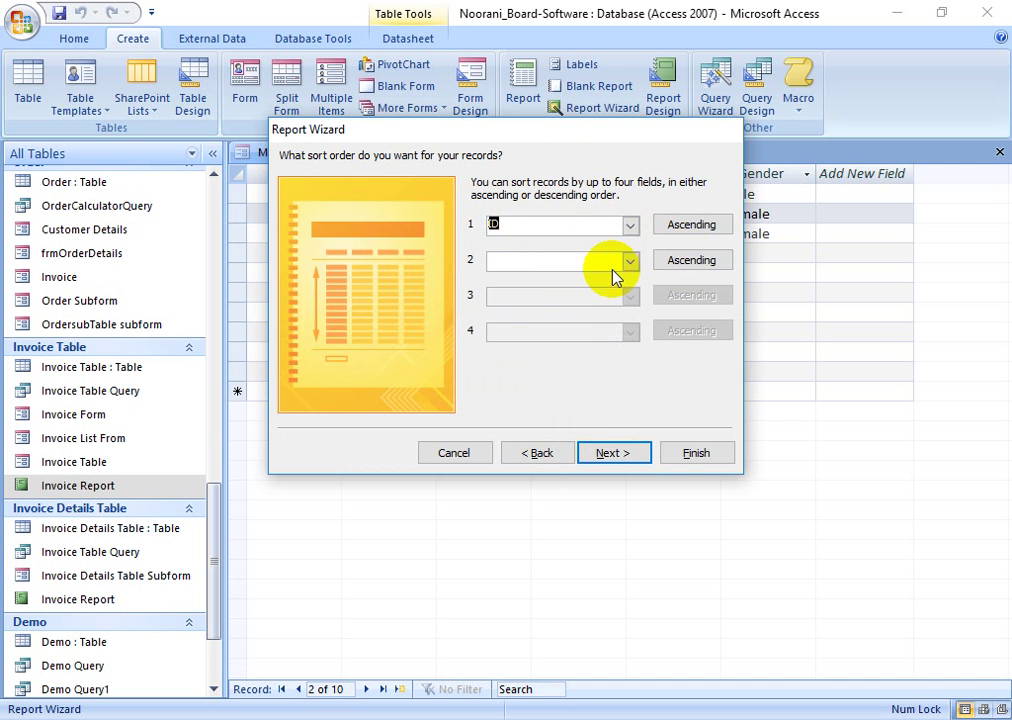
pyautogui.click(612, 455)
pyautogui.click(612, 454)
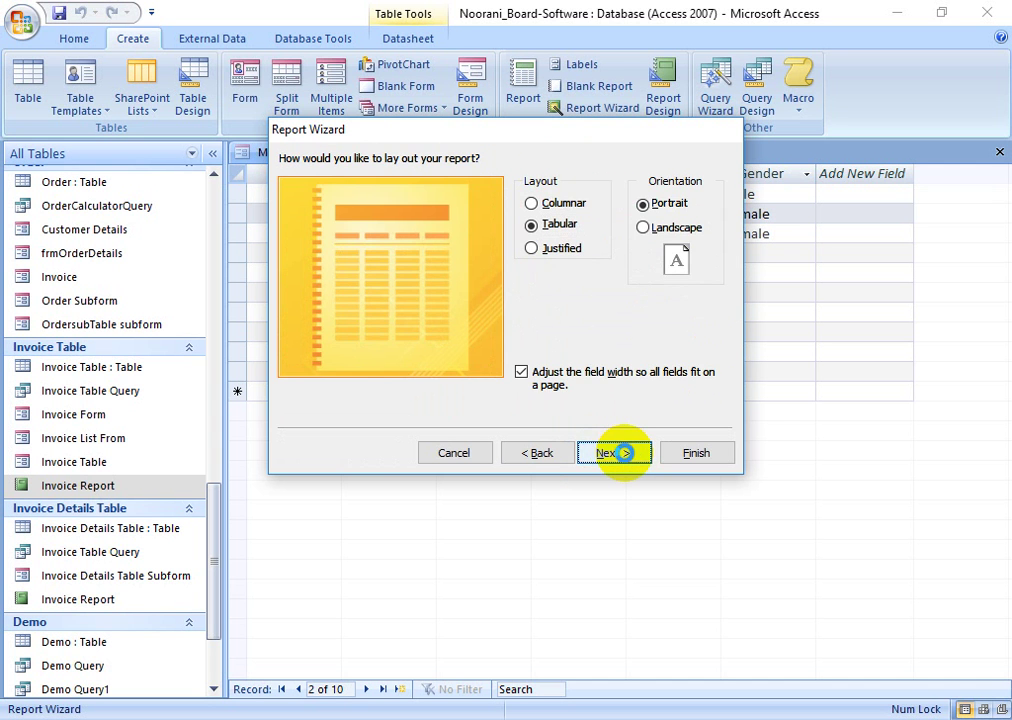
pyautogui.click(615, 455)
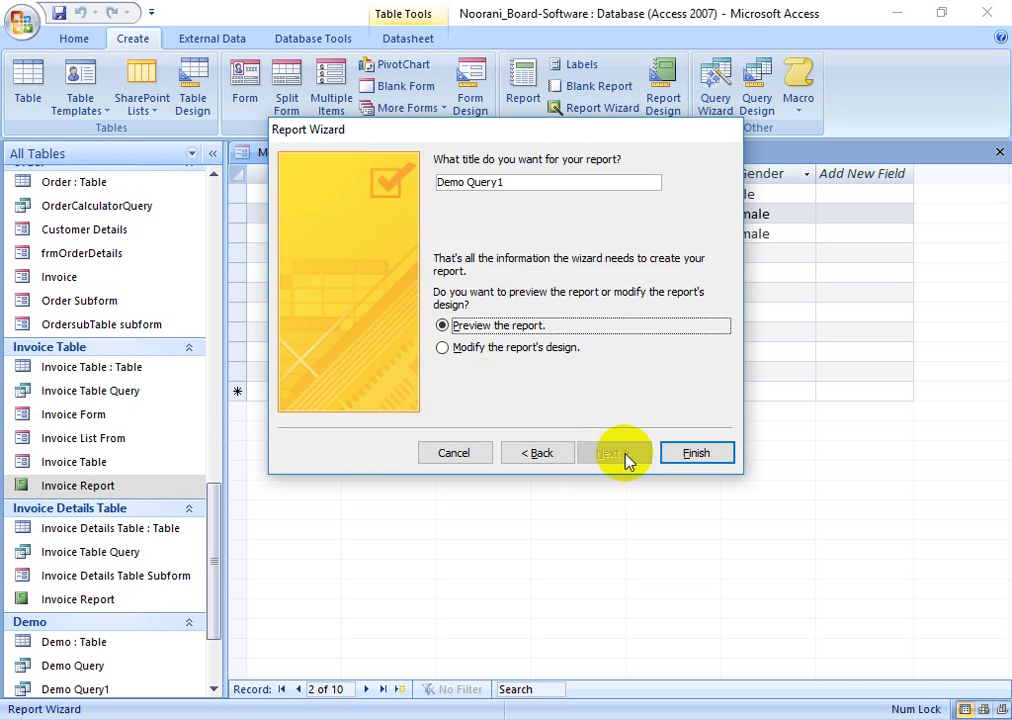
pyautogui.click(700, 455)
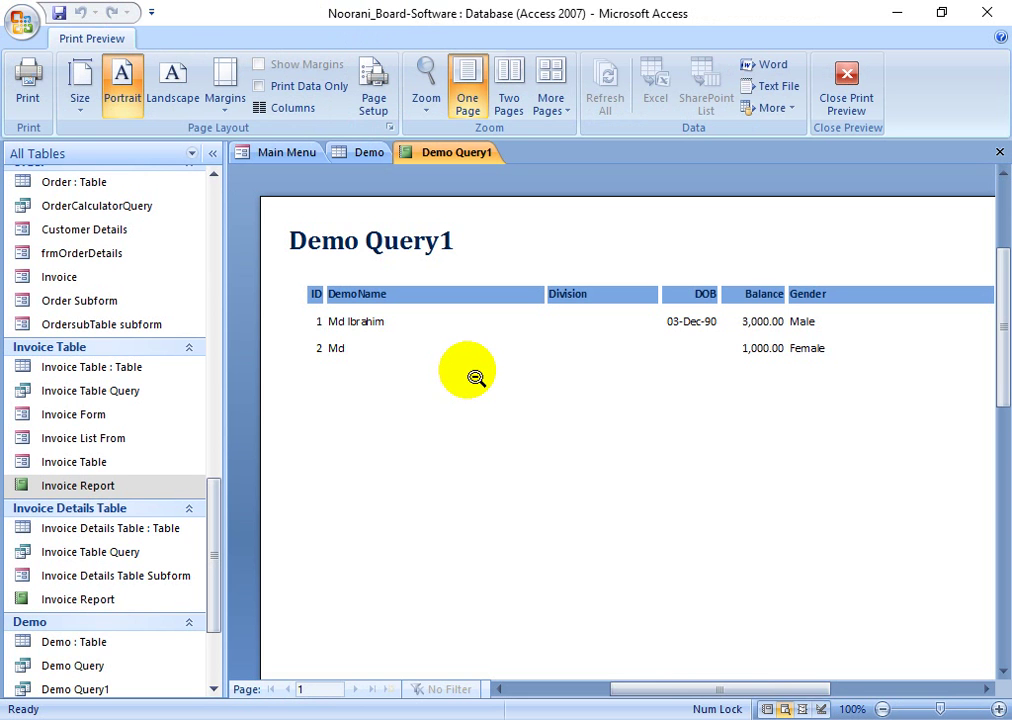
# - Zoom the report preview, then open the Demo Query1 query from the navigation pane
pyautogui.click(480, 375)
pyautogui.click(530, 372)
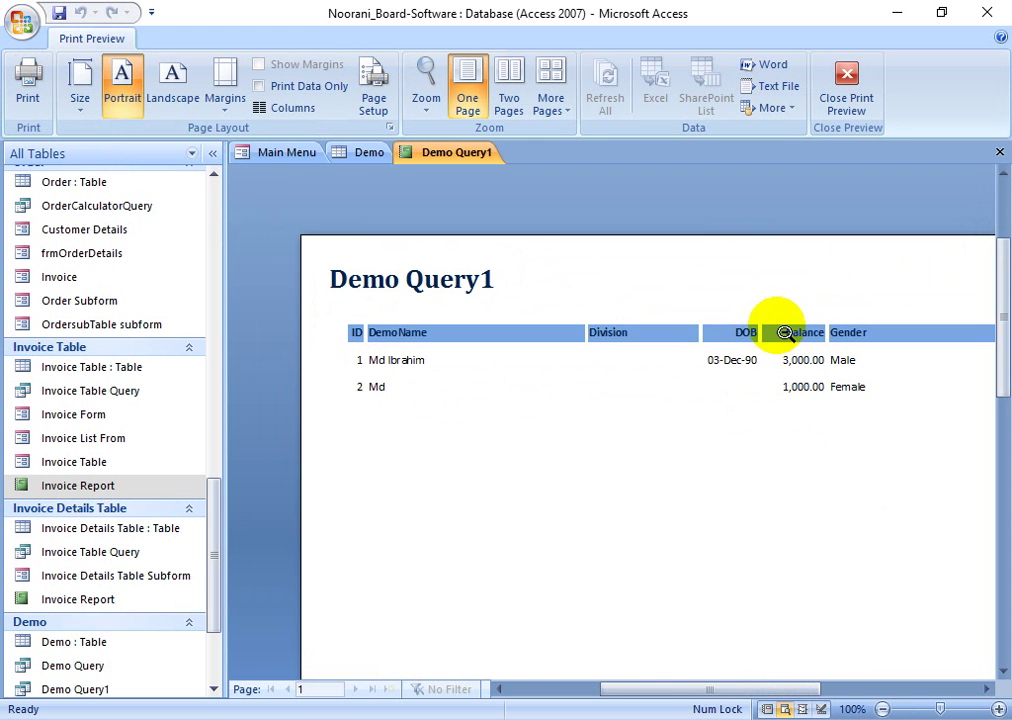
pyautogui.click(362, 152)
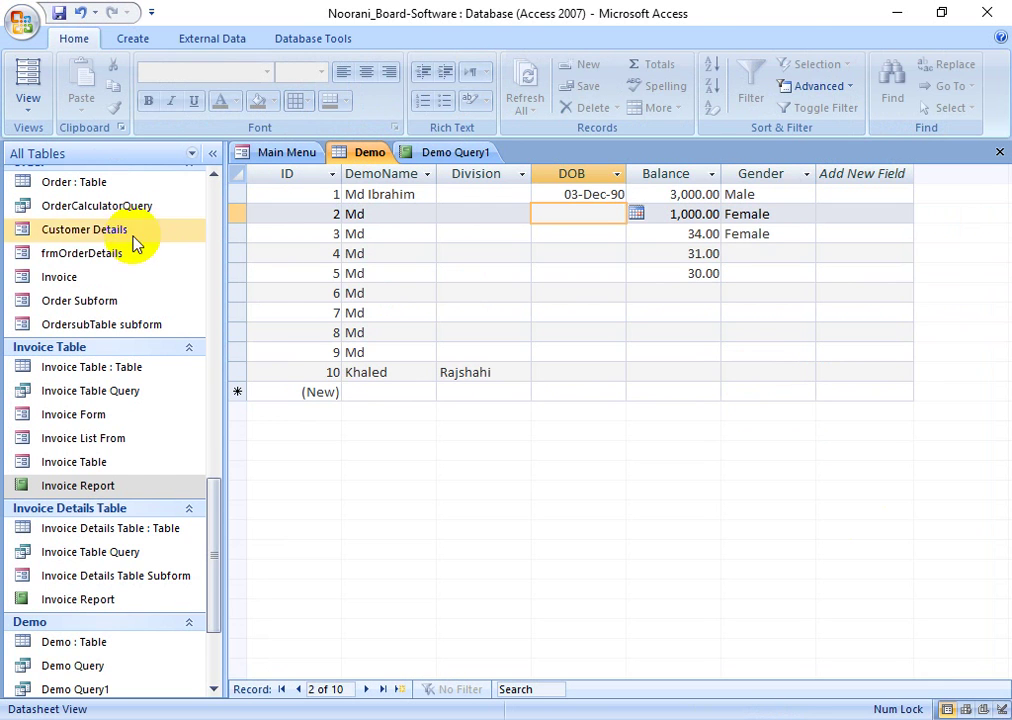
pyautogui.scroll(-3, 103, 515)
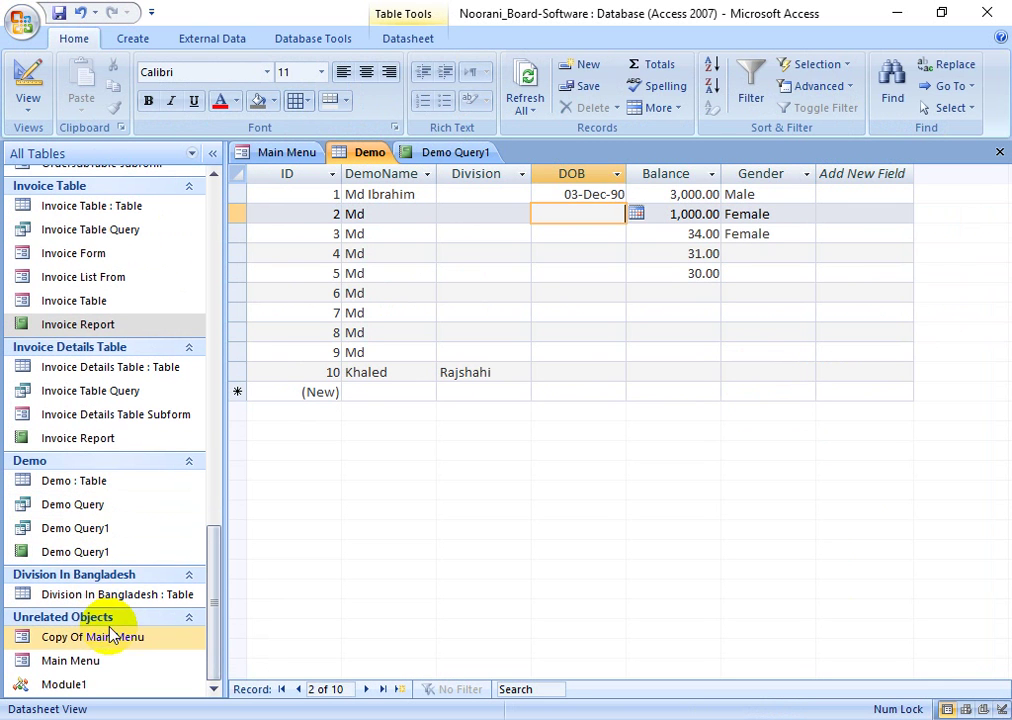
pyautogui.click(100, 528)
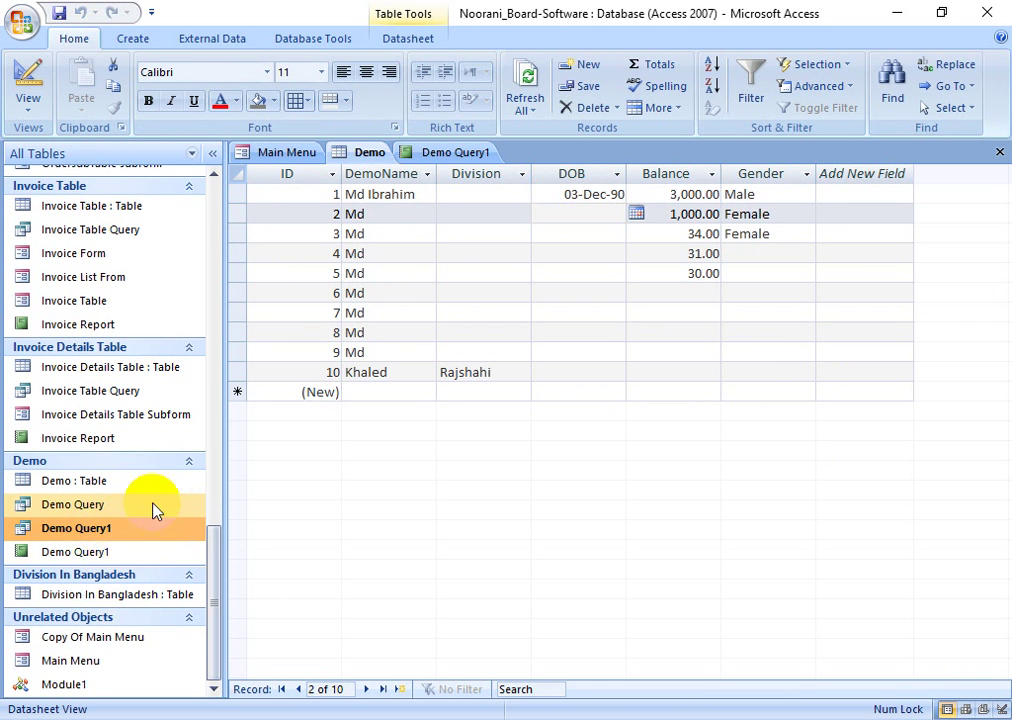
pyautogui.click(113, 535)
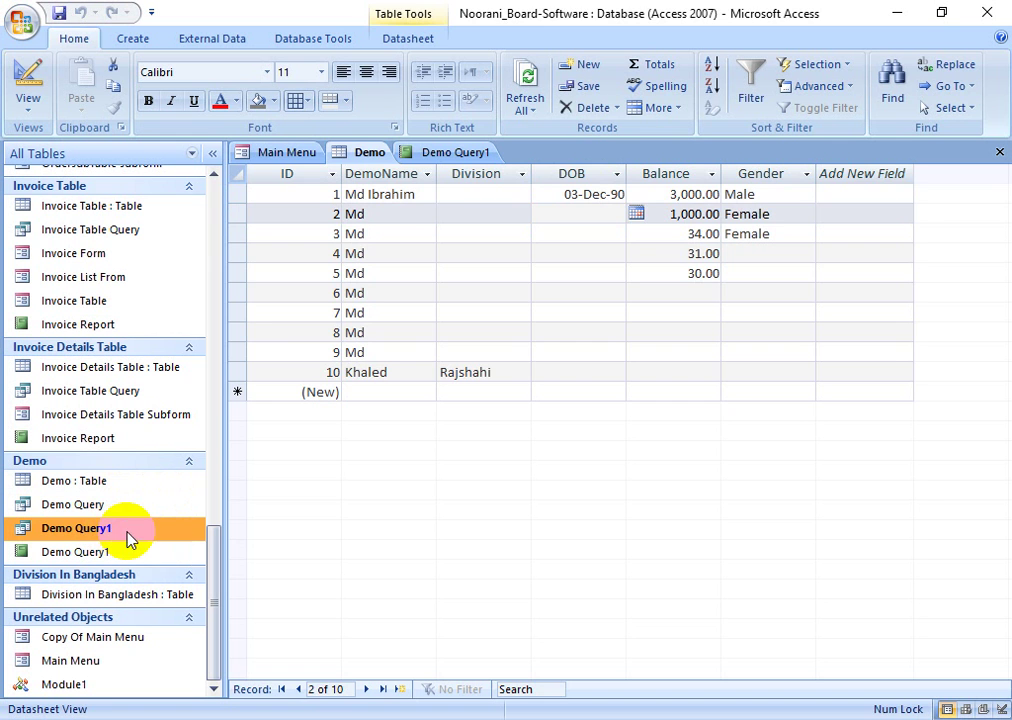
pyautogui.doubleClick(128, 540)
# - Check Demo Query1's Balance criterion (<35) in Design view and close it
pyautogui.click(28, 85)
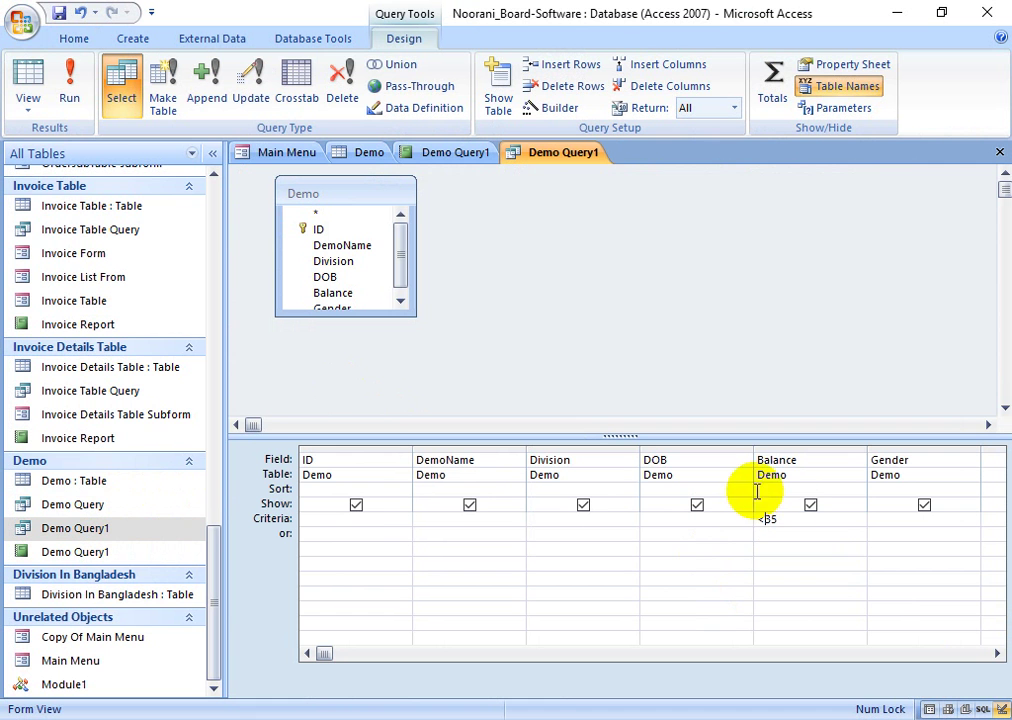
pyautogui.click(813, 535)
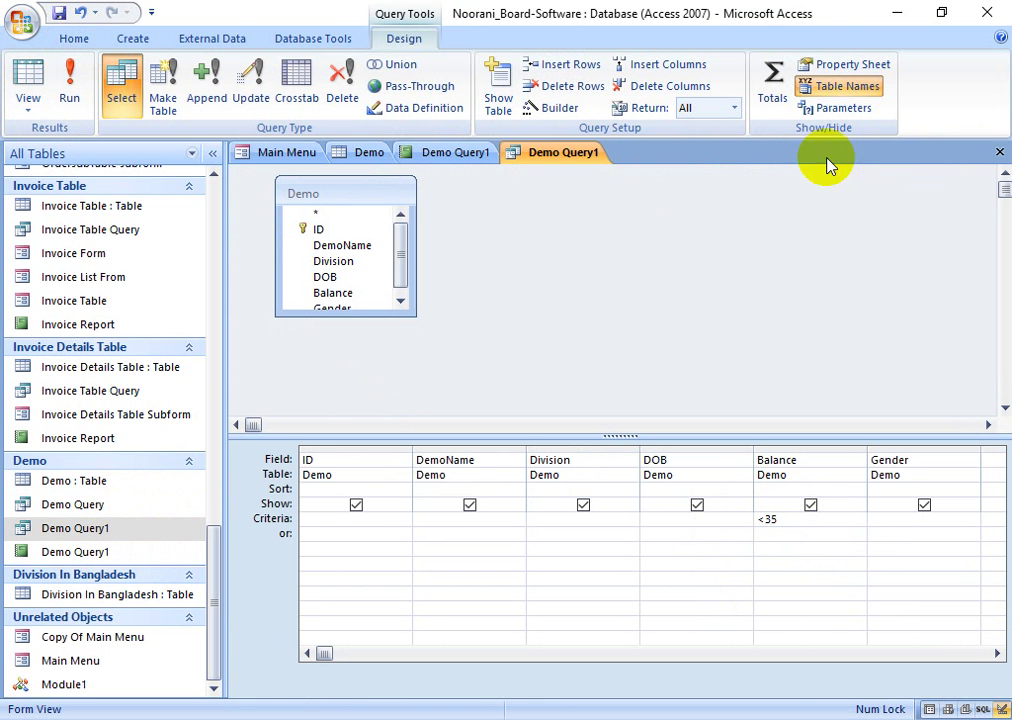
pyautogui.click(1000, 153)
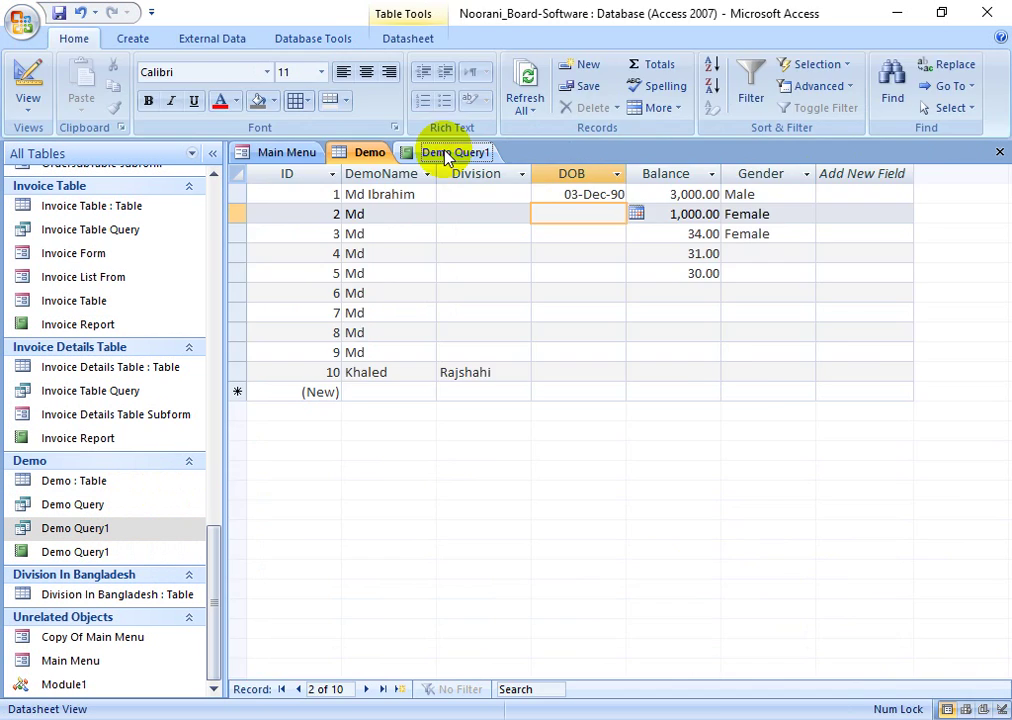
# - Return to the Demo Query1 report preview and close it
pyautogui.click(440, 153)
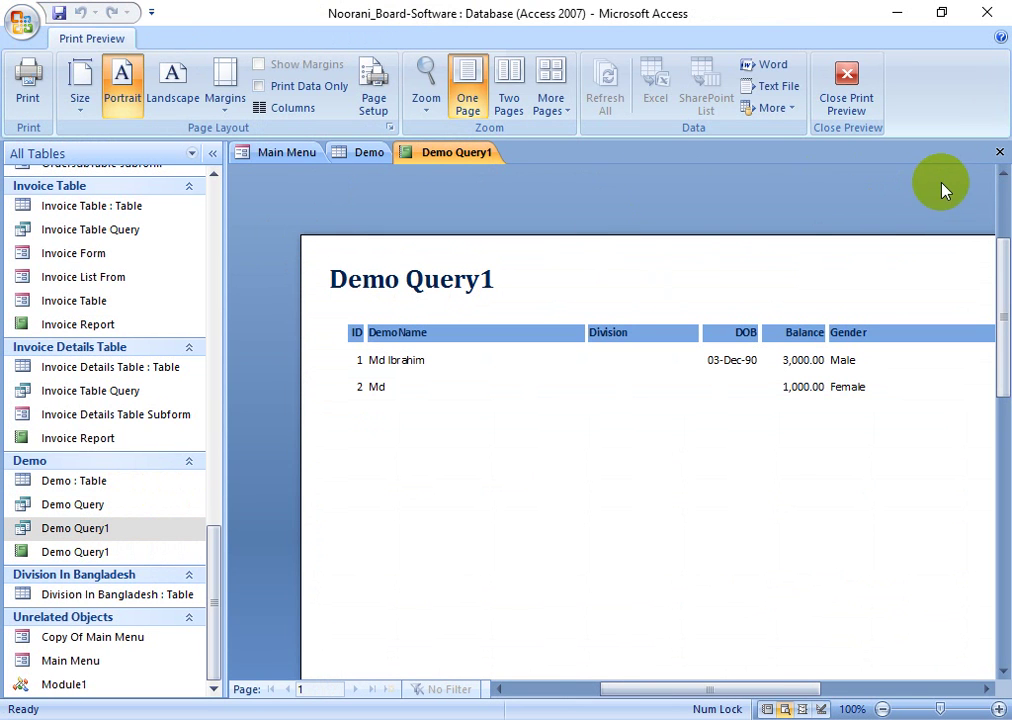
pyautogui.click(1000, 153)
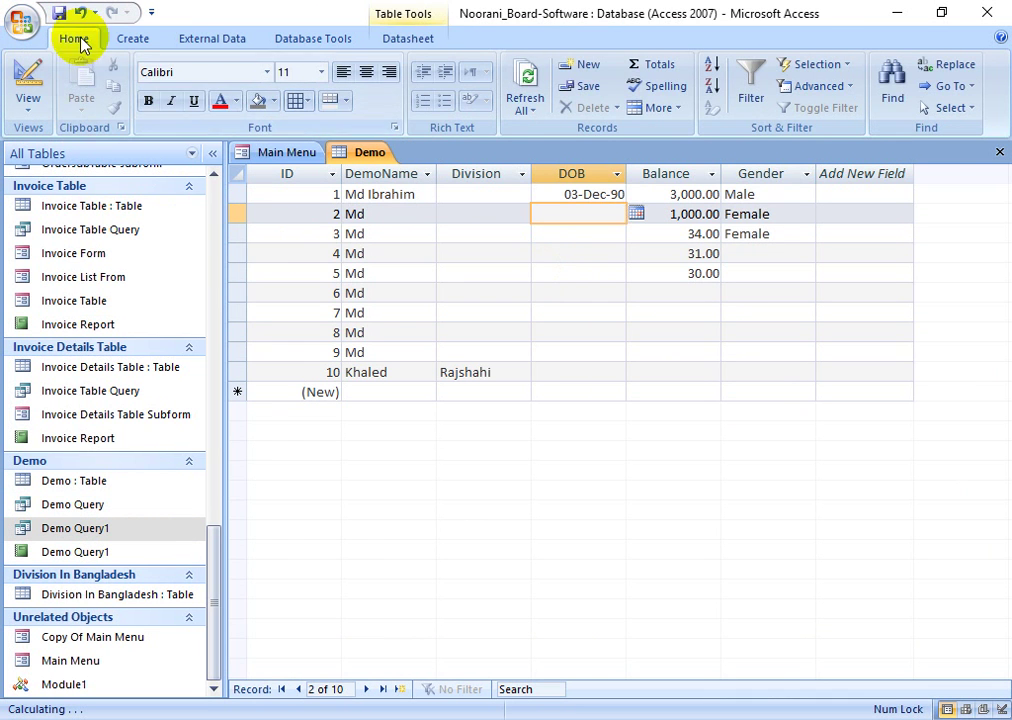
pyautogui.click(132, 40)
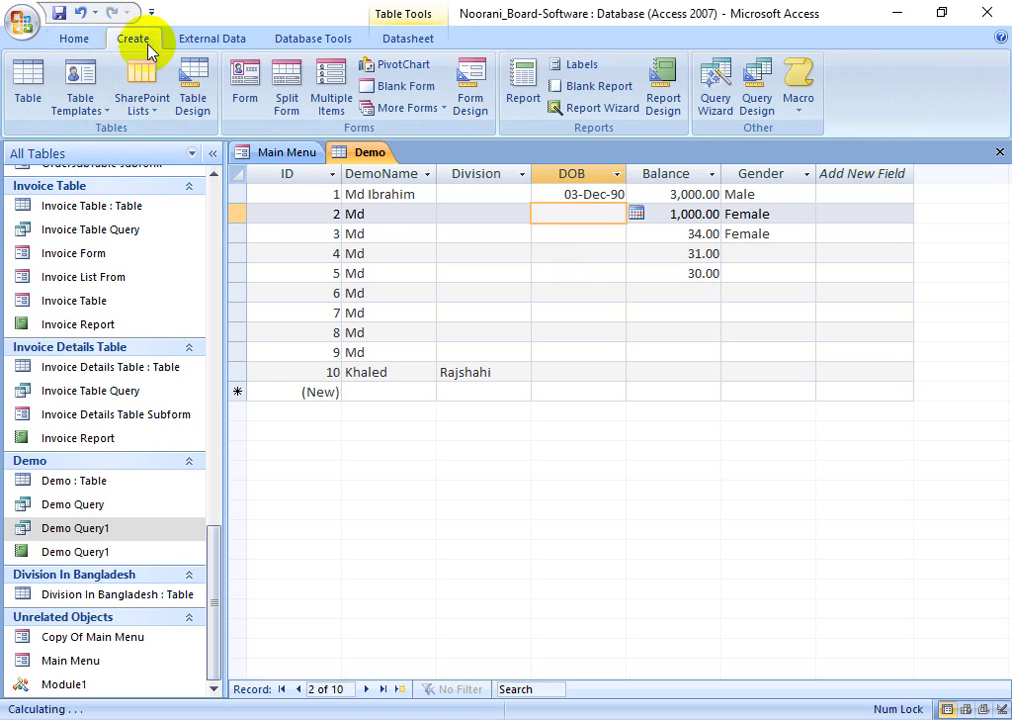
# - Build the Demo Query2 report in the Report Wizard with all fields and default settings
pyautogui.click(603, 110)
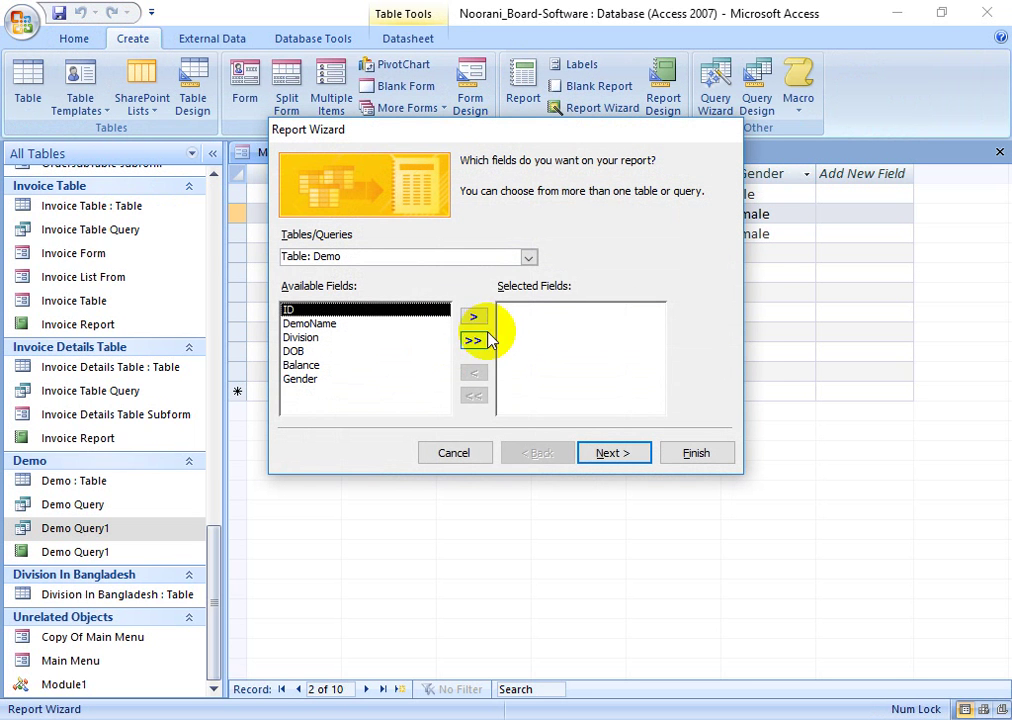
pyautogui.click(529, 258)
pyautogui.scroll(-2, 402, 350)
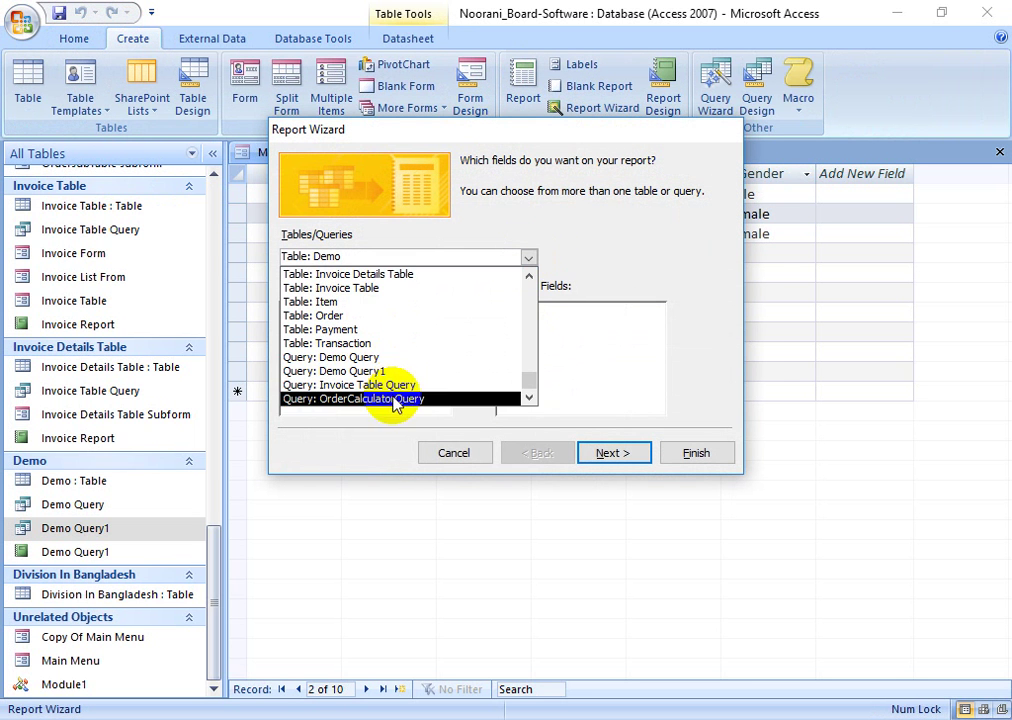
pyautogui.click(402, 373)
pyautogui.click(607, 452)
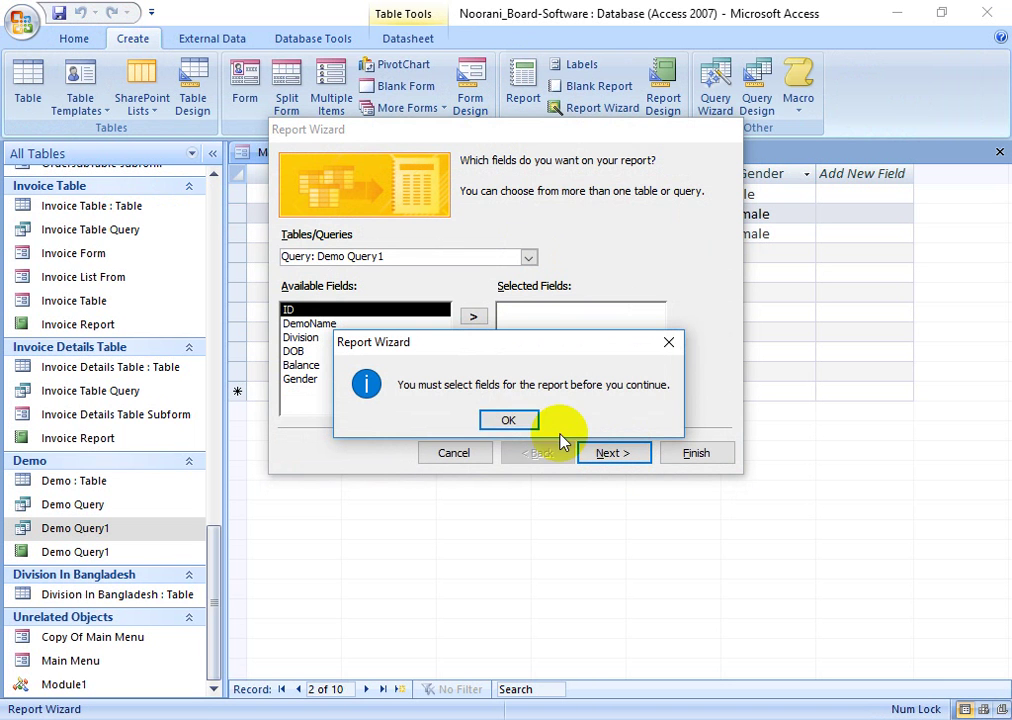
pyautogui.click(671, 342)
pyautogui.click(478, 342)
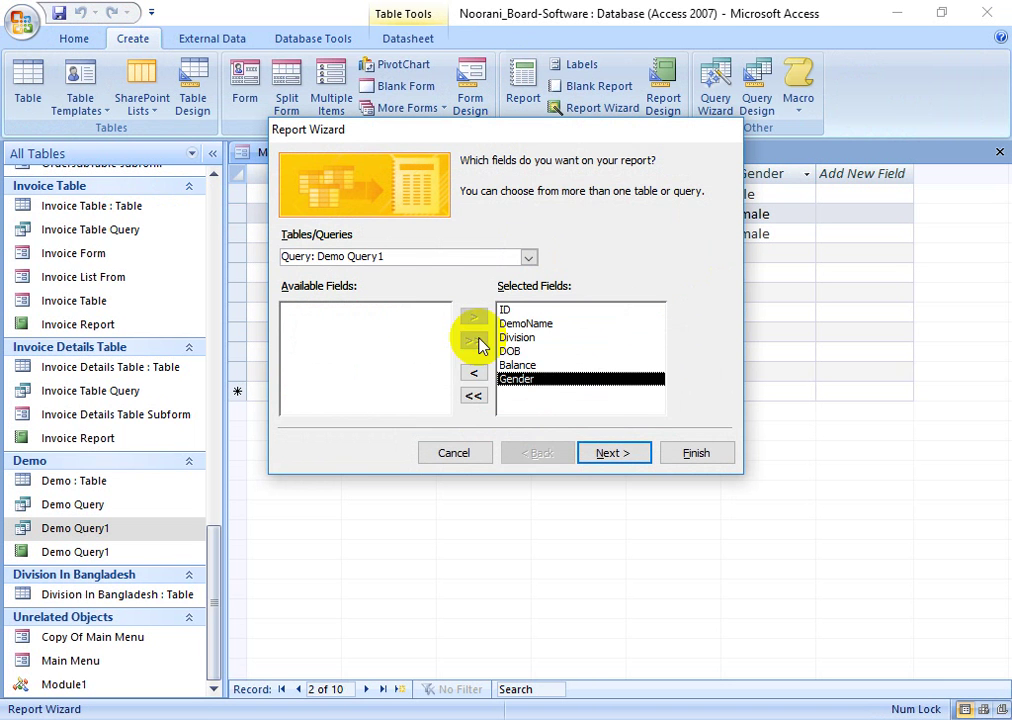
pyautogui.click(607, 452)
pyautogui.click(696, 453)
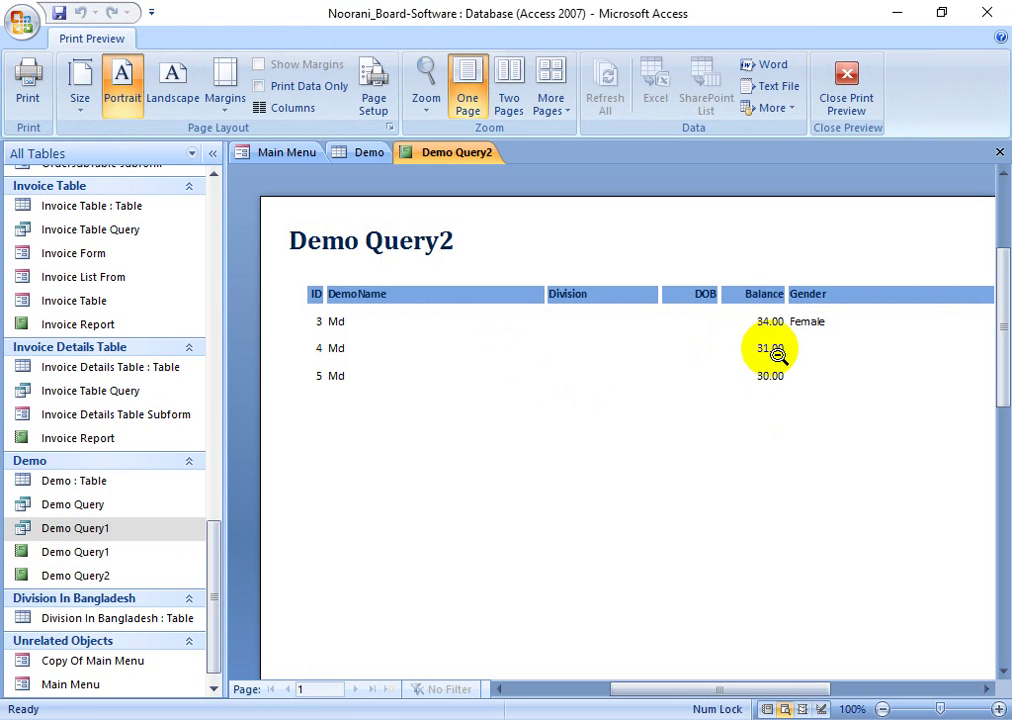
# - Export the report to Word as Demo Query2.rtf and open it in Word
pyautogui.click(760, 335)
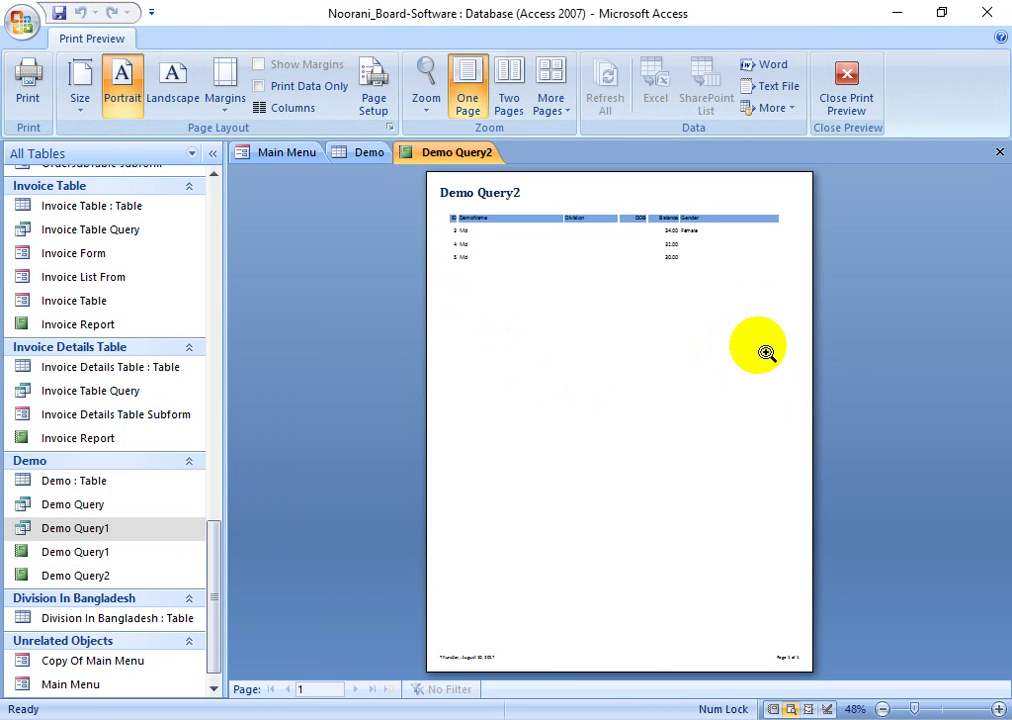
pyautogui.click(740, 320)
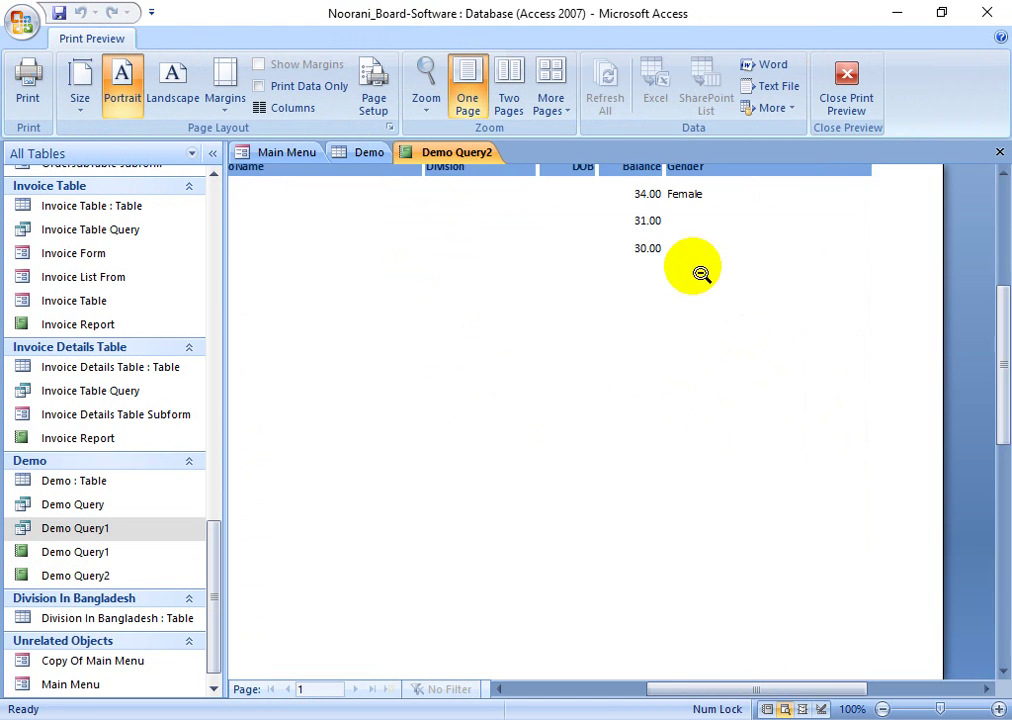
pyautogui.click(770, 66)
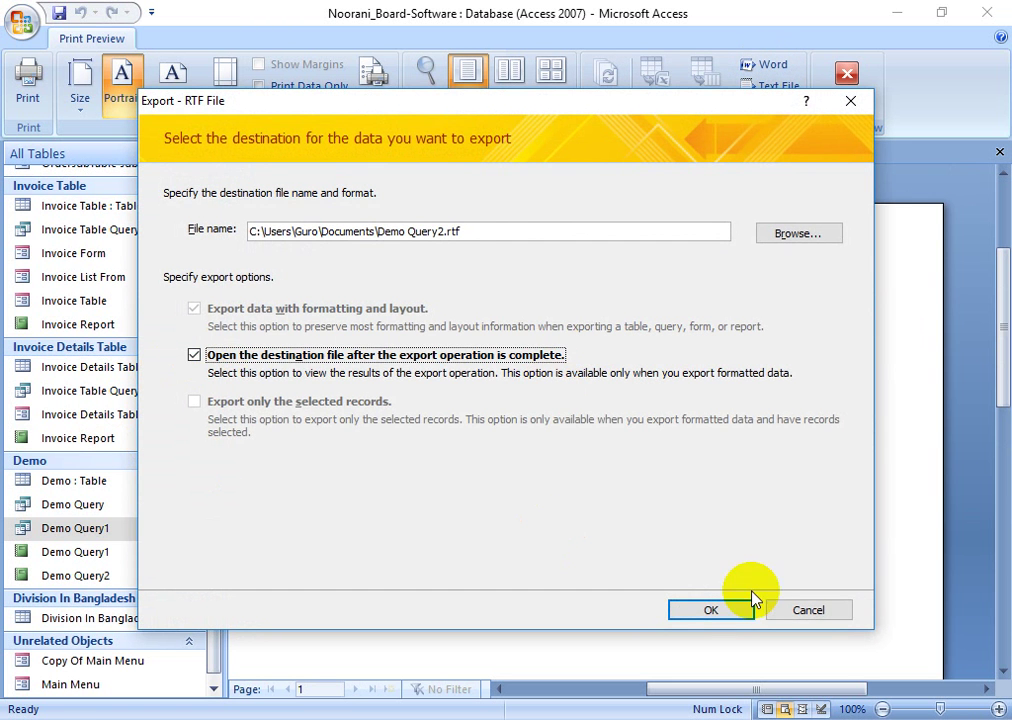
pyautogui.click(749, 605)
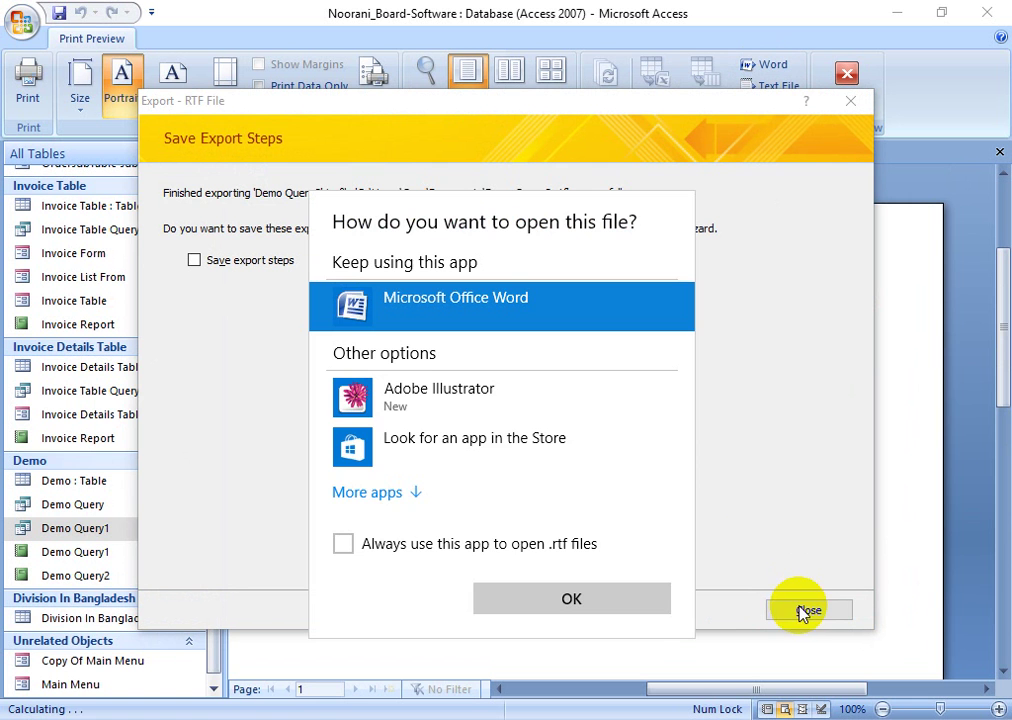
pyautogui.click(570, 597)
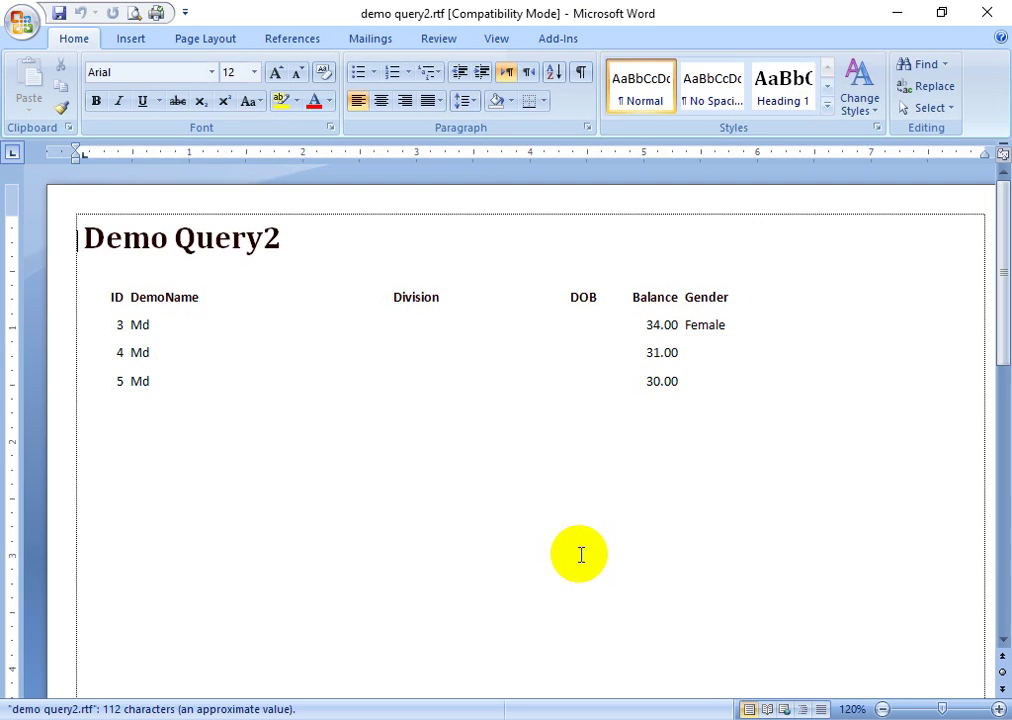
# - Look over the Demo Query2 document's balance rows and footer in Word, then close Word
pyautogui.click(605, 350)
pyautogui.keyDown('ctrl'); pyautogui.scroll(-3, 479, 384); pyautogui.keyUp('ctrl')
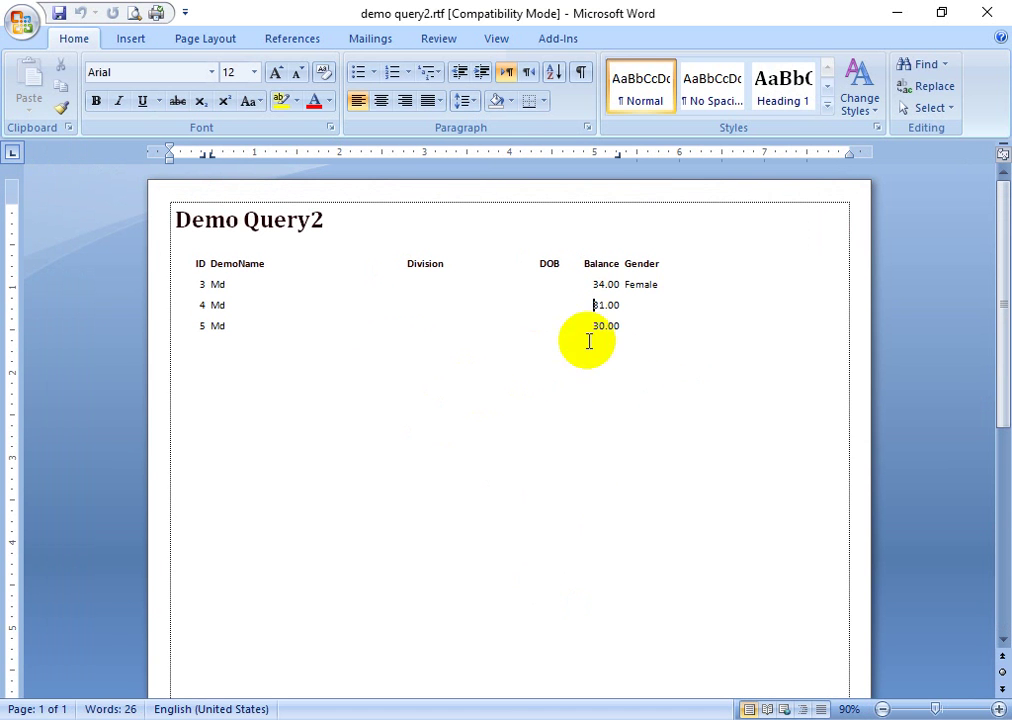
pyautogui.click(637, 330)
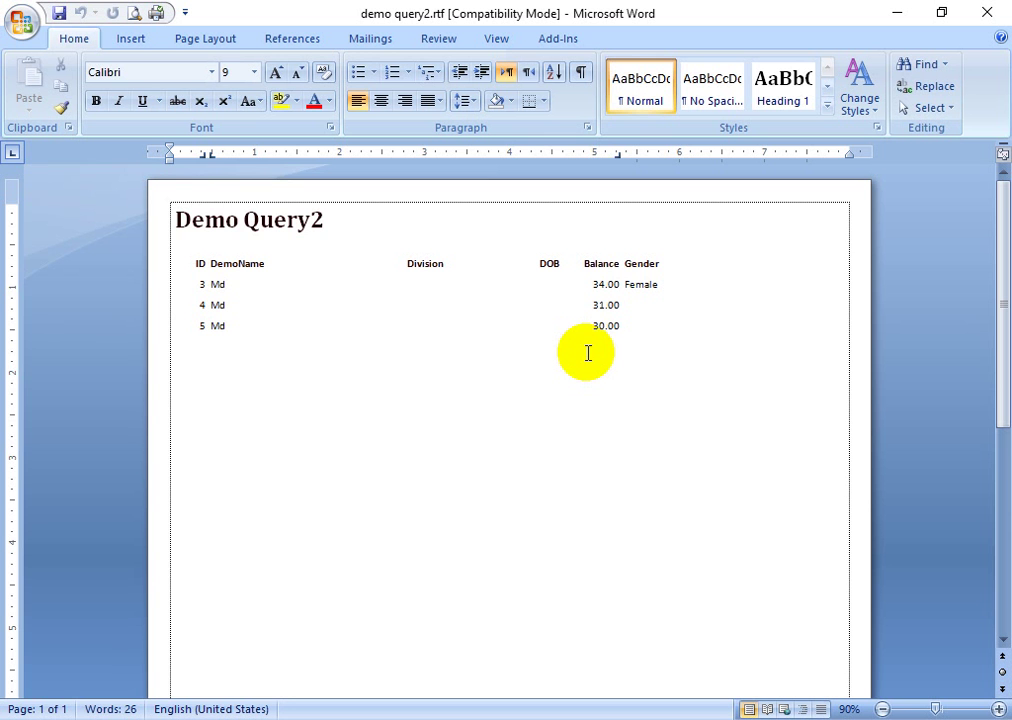
pyautogui.click(714, 348)
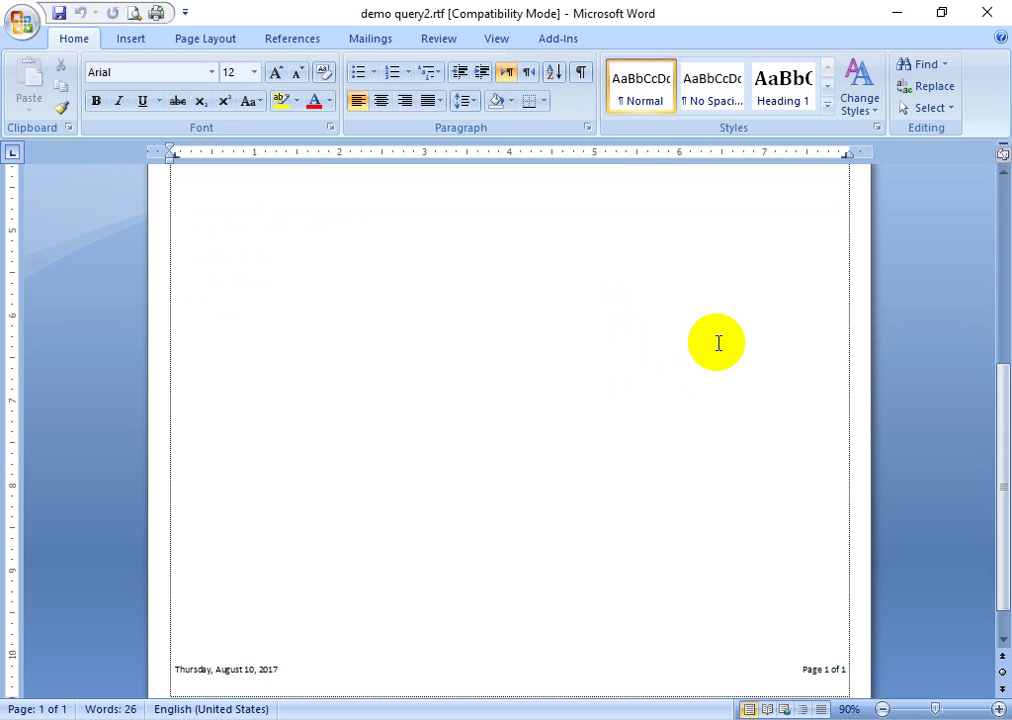
pyautogui.scroll(-2, 706, 351)
pyautogui.scroll(8, 481, 390)
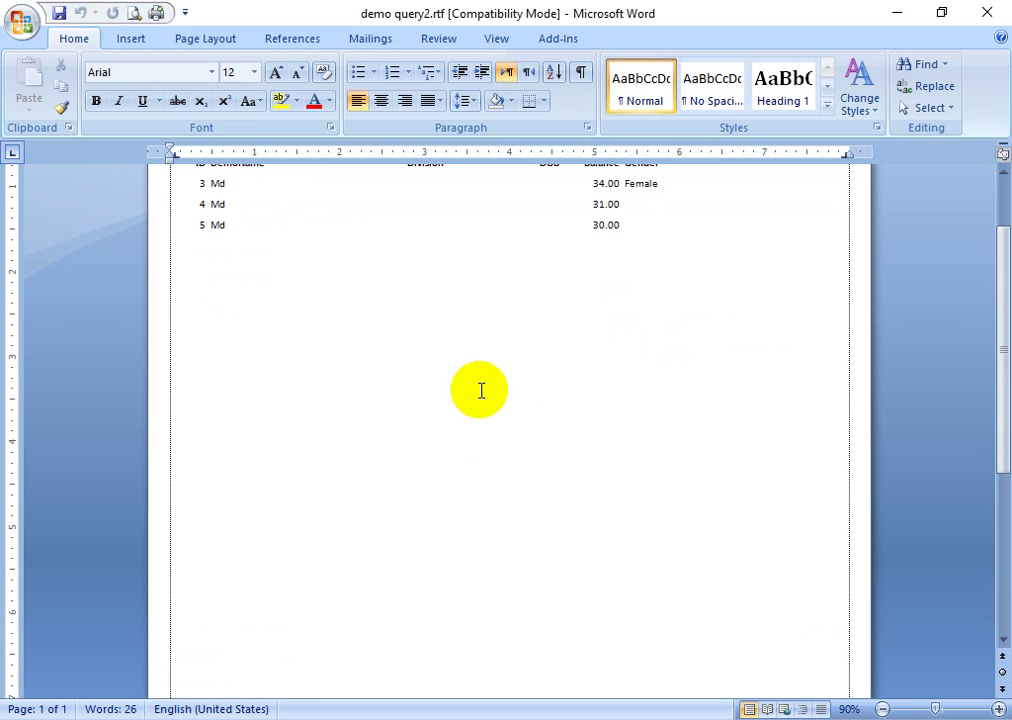
pyautogui.click(1003, 10)
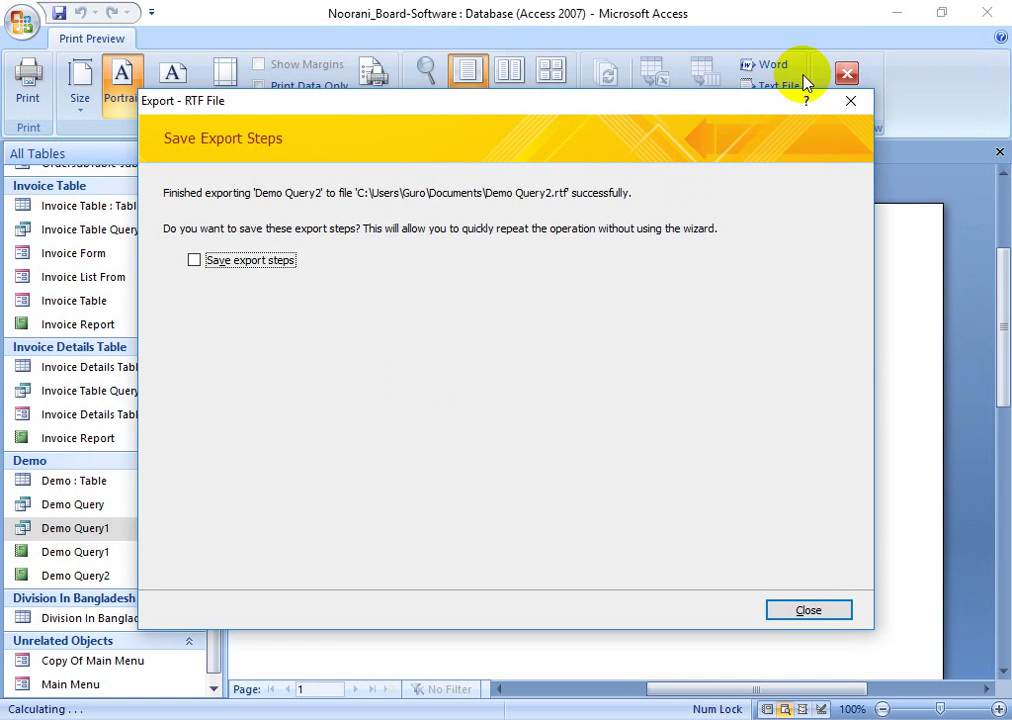
# - Dismiss the export message and close the Demo Query2 report, Demo table and Main Menu
pyautogui.click(857, 102)
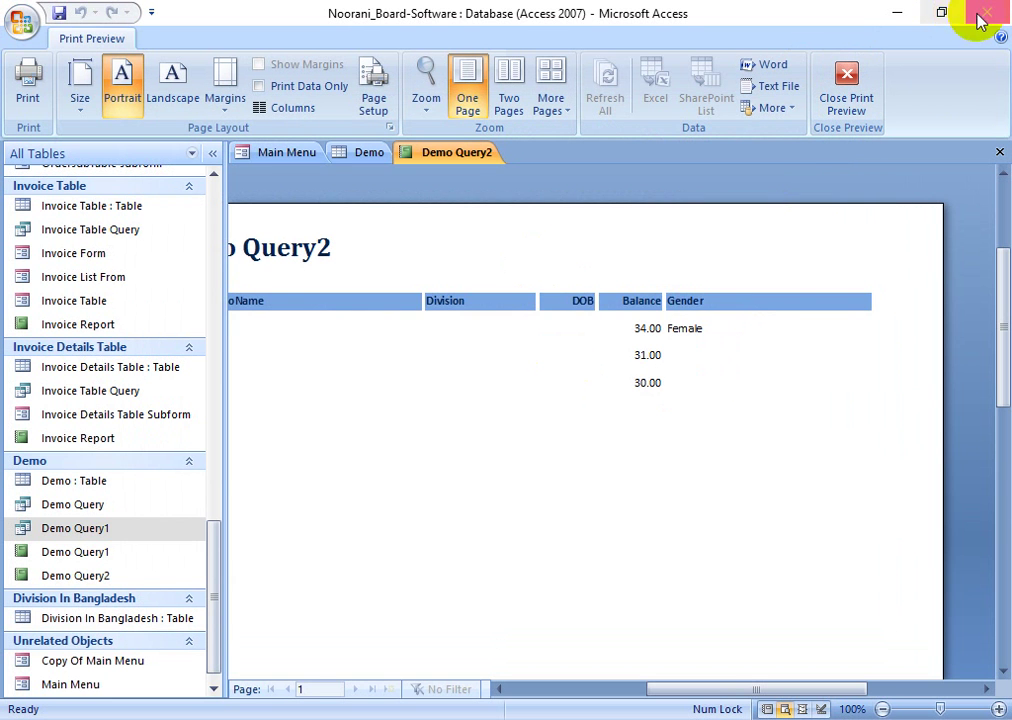
pyautogui.click(234, 422)
pyautogui.click(517, 316)
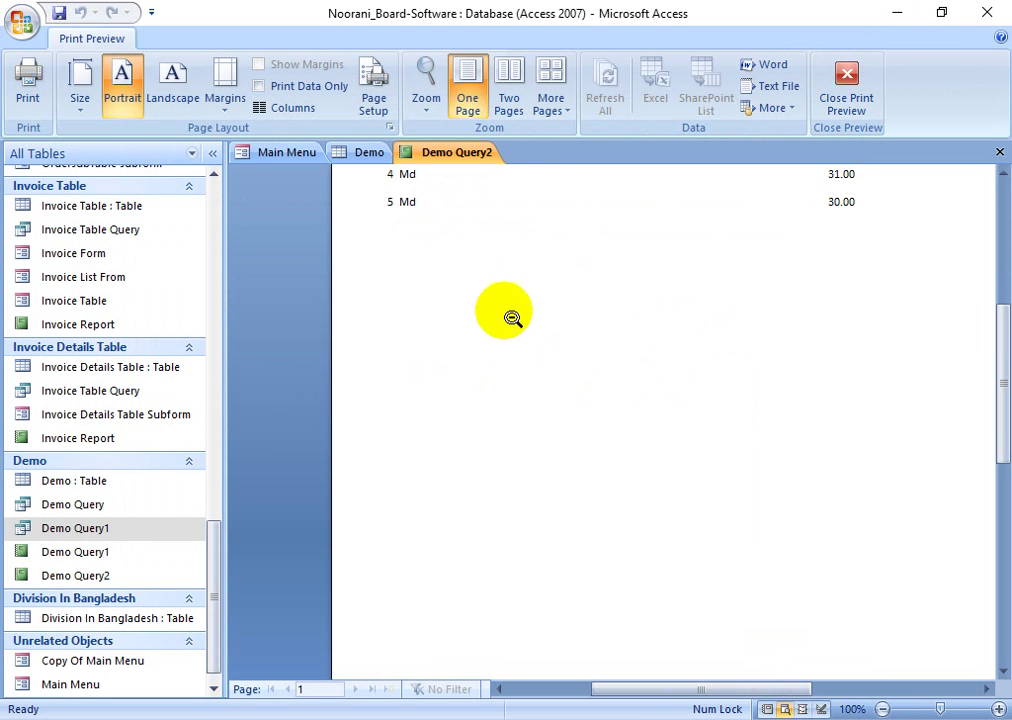
pyautogui.click(999, 152)
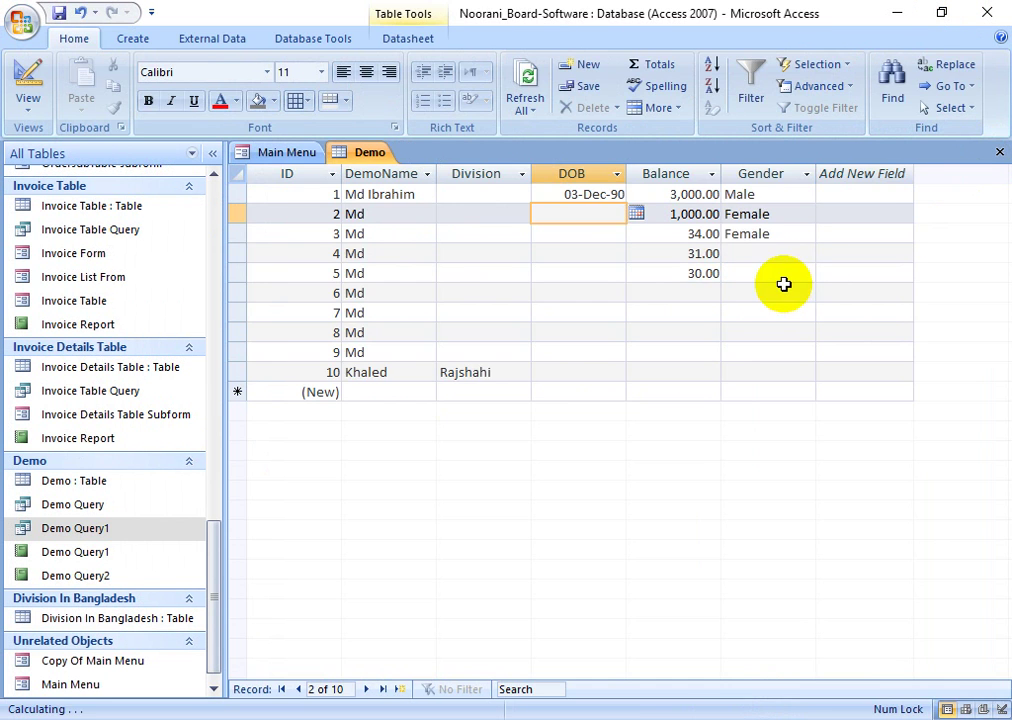
pyautogui.click(999, 152)
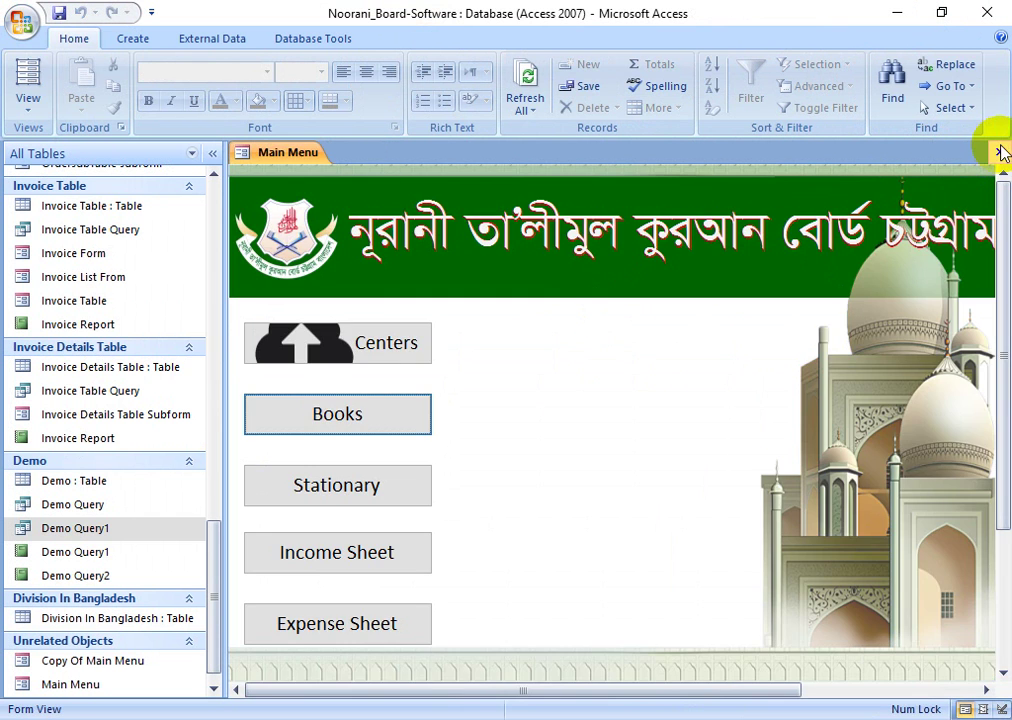
pyautogui.click(1001, 152)
# - Close the database, open Northwind 2007 and show the login employee list
pyautogui.click(20, 20)
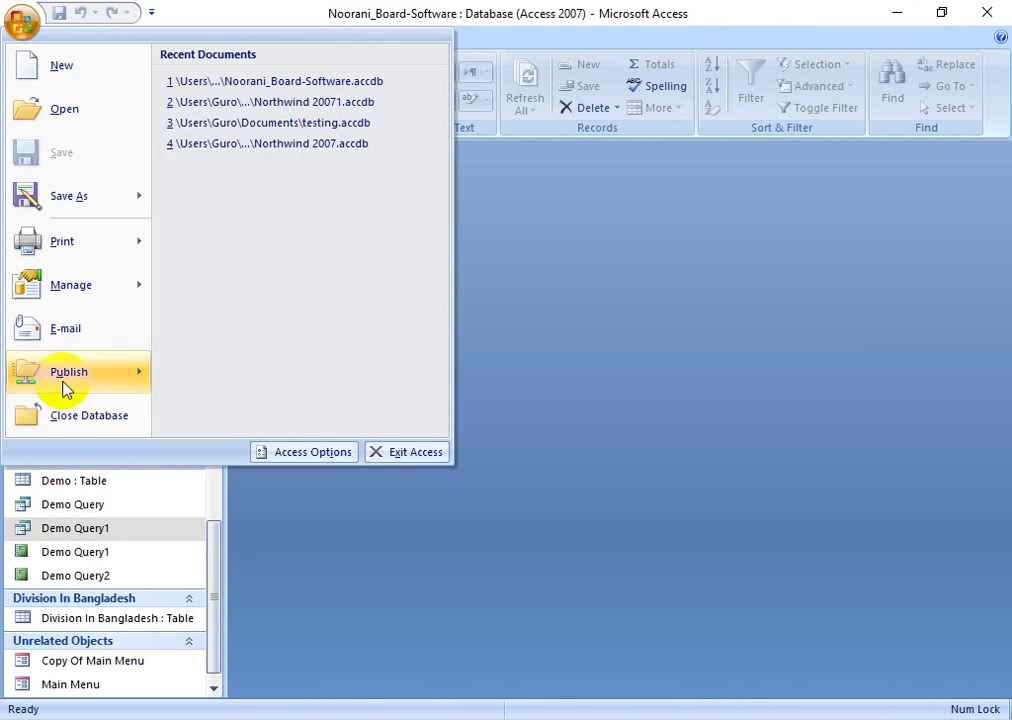
pyautogui.click(72, 410)
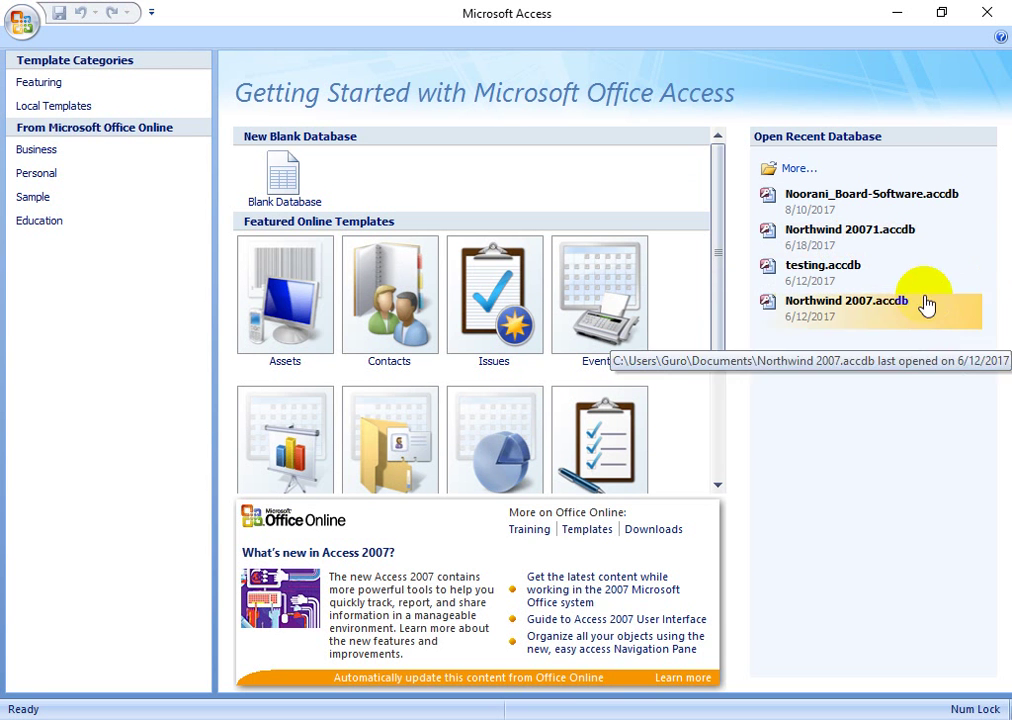
pyautogui.click(850, 316)
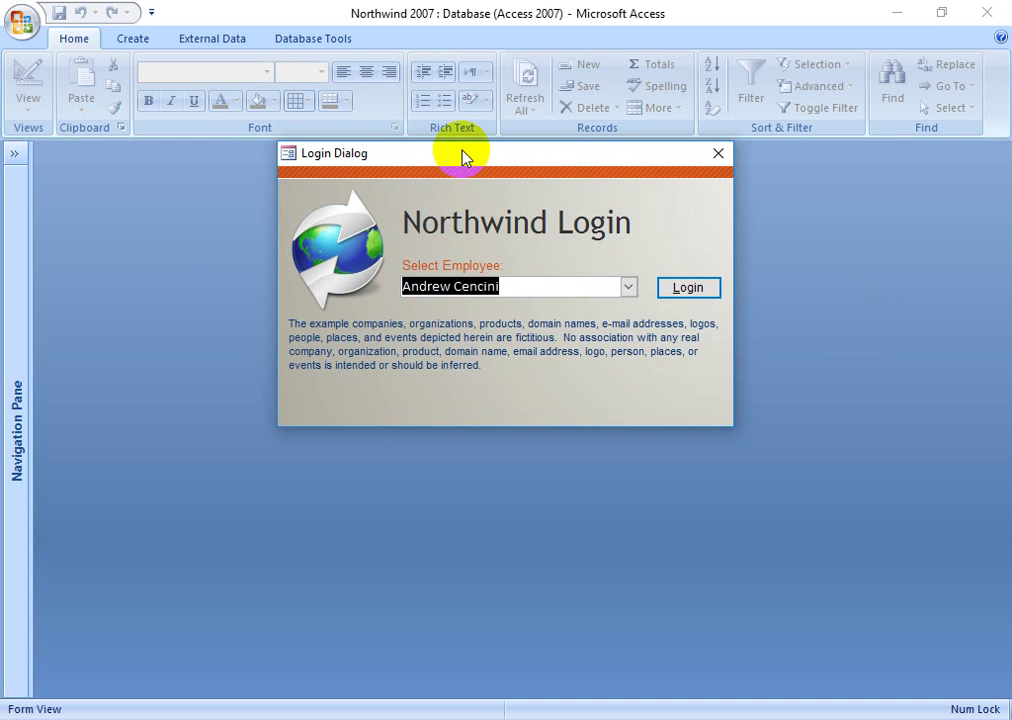
pyautogui.moveTo(462, 155); pyautogui.dragTo(475, 169)
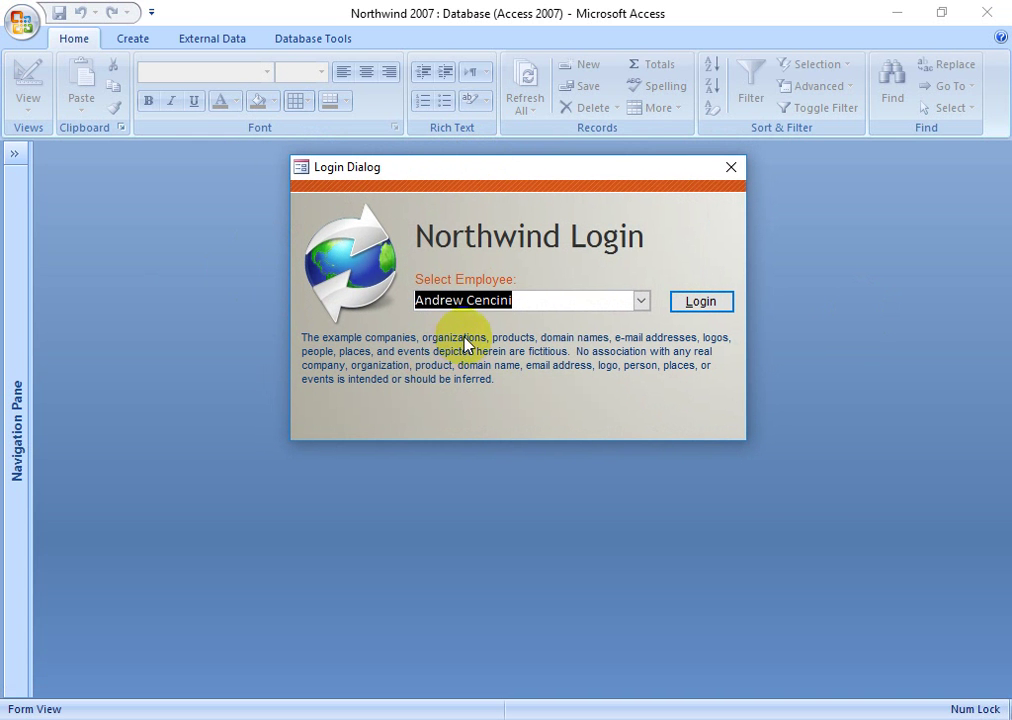
pyautogui.click(510, 298)
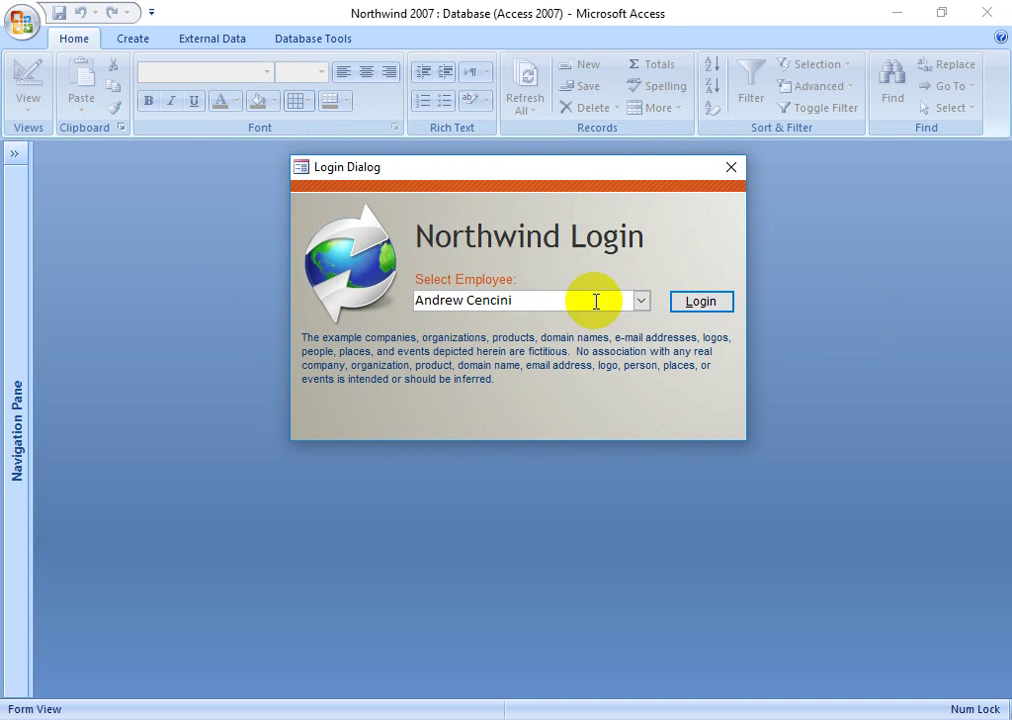
pyautogui.click(641, 301)
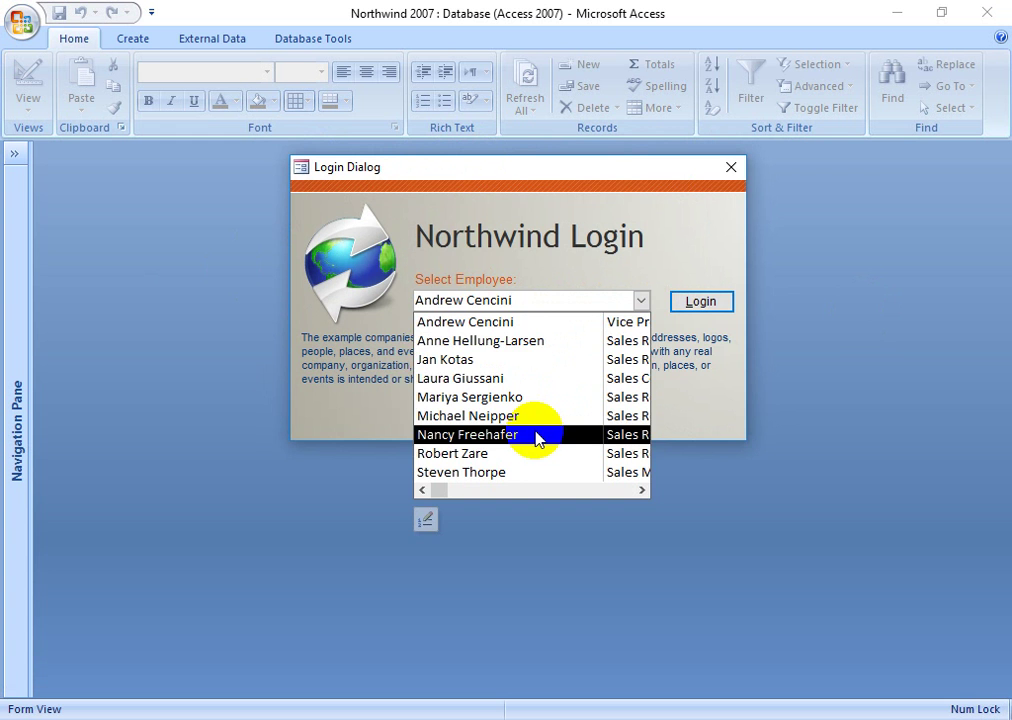
# - Log in as the first employee and open the Boysenberry Spread product details
pyautogui.click(515, 321)
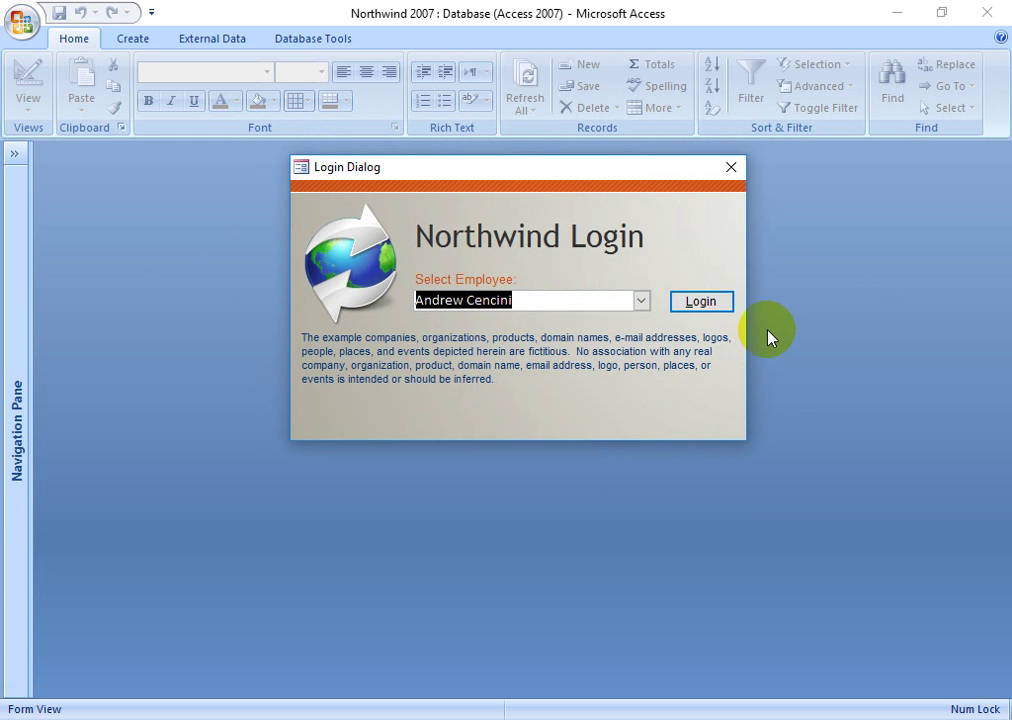
pyautogui.click(700, 303)
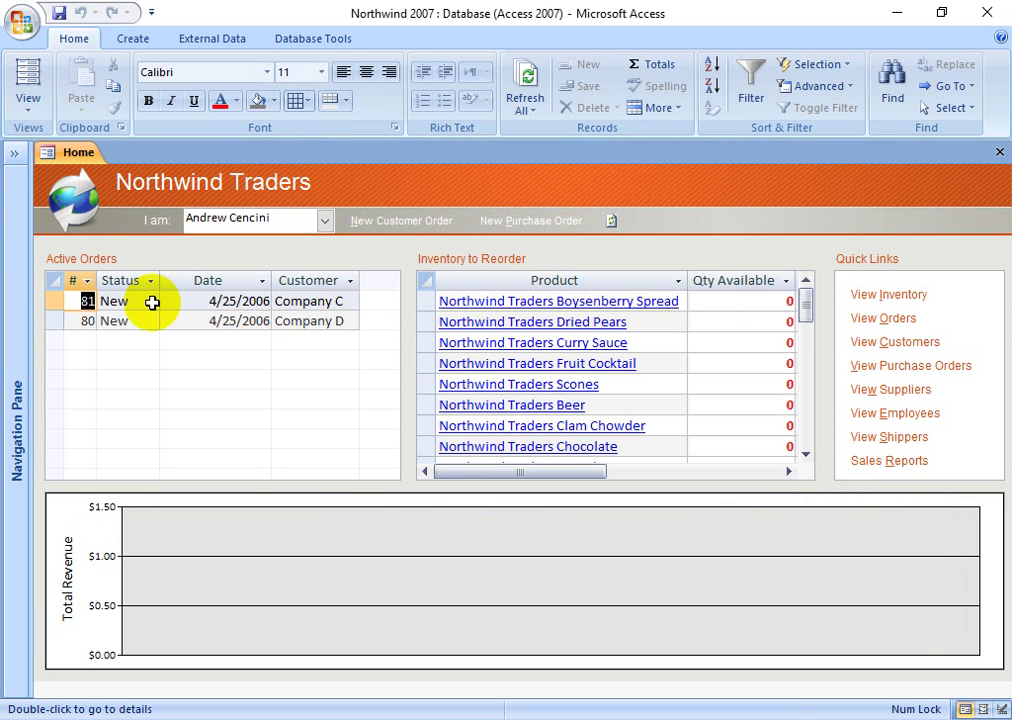
pyautogui.click(660, 301)
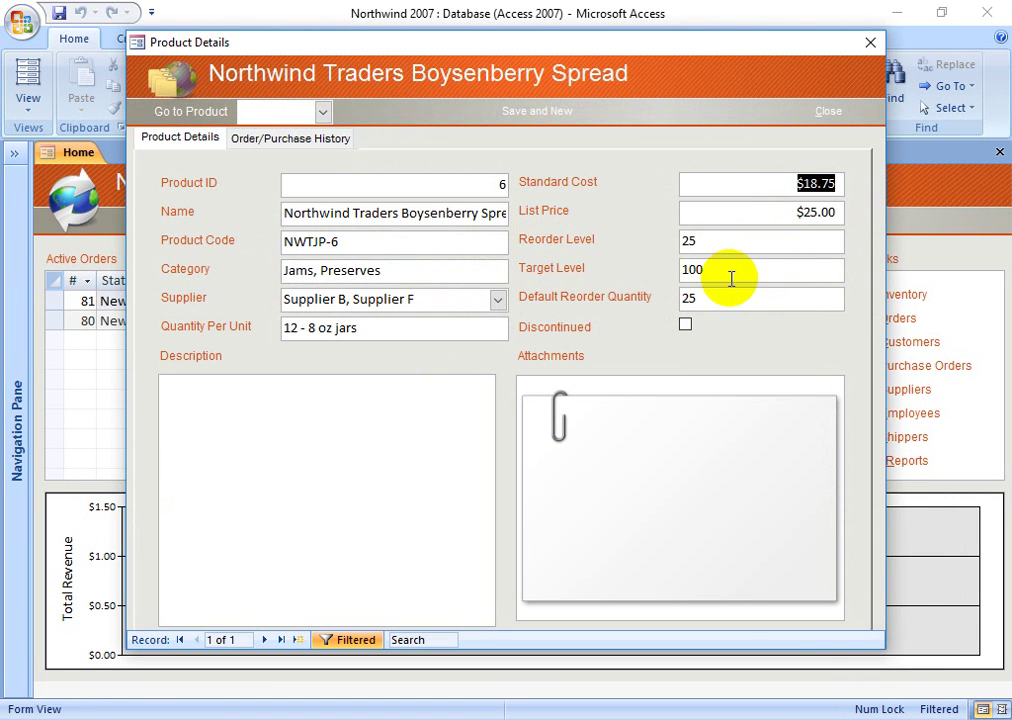
# - Switch the Product Details form to Design View via its shortcut menu
pyautogui.click(370, 213)
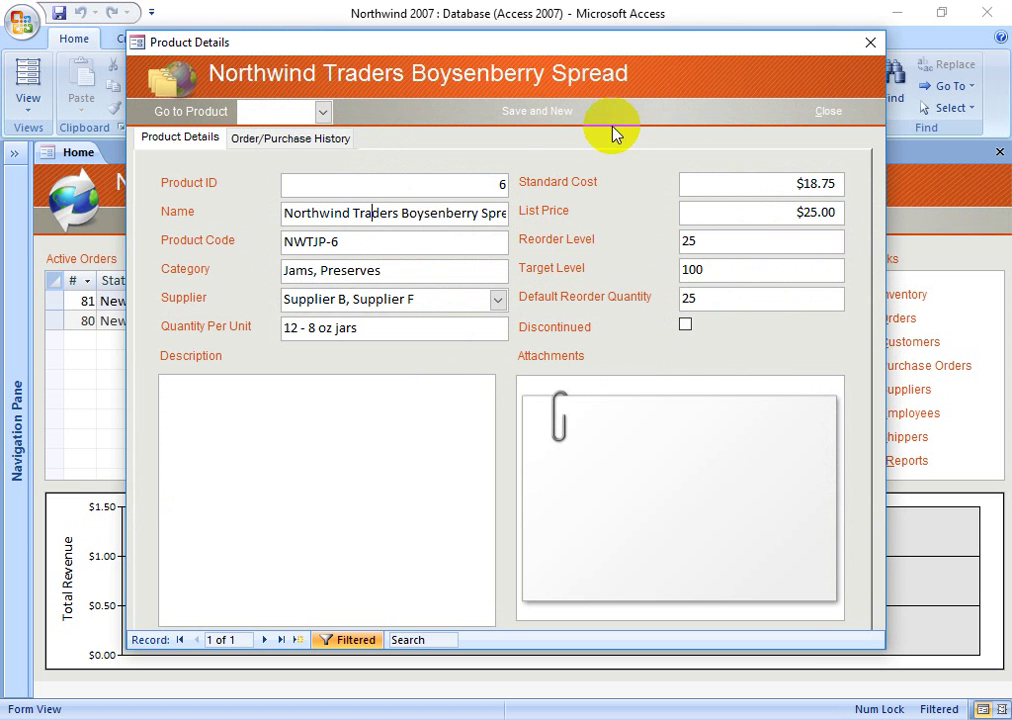
pyautogui.rightClick(678, 88)
pyautogui.rightClick(672, 58)
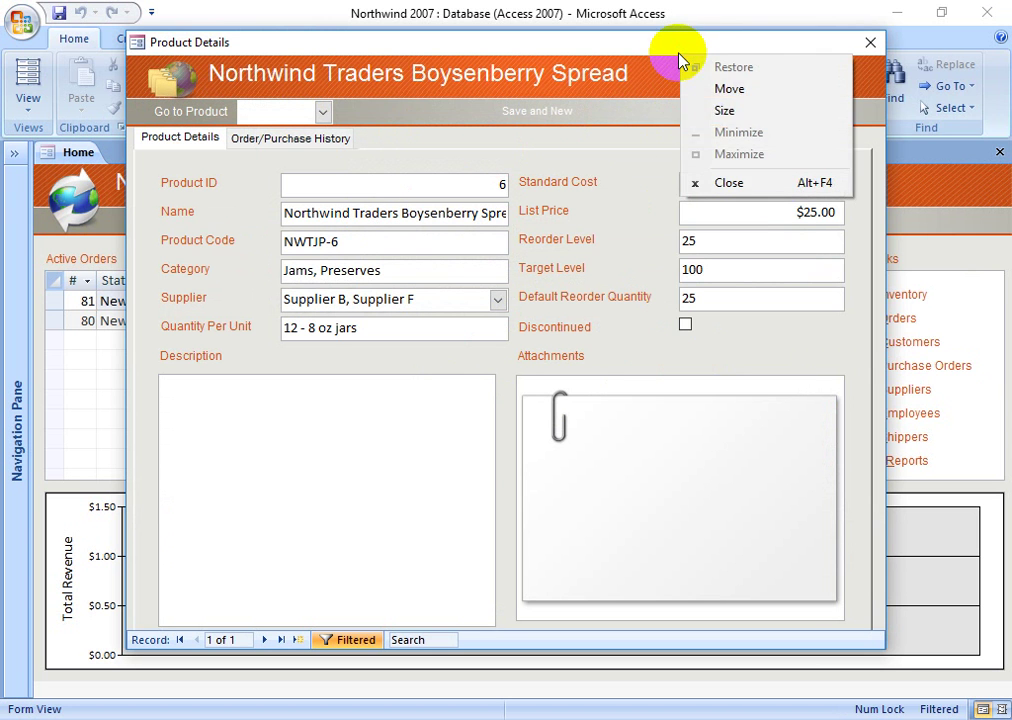
pyautogui.click(650, 95)
pyautogui.rightClick(650, 82)
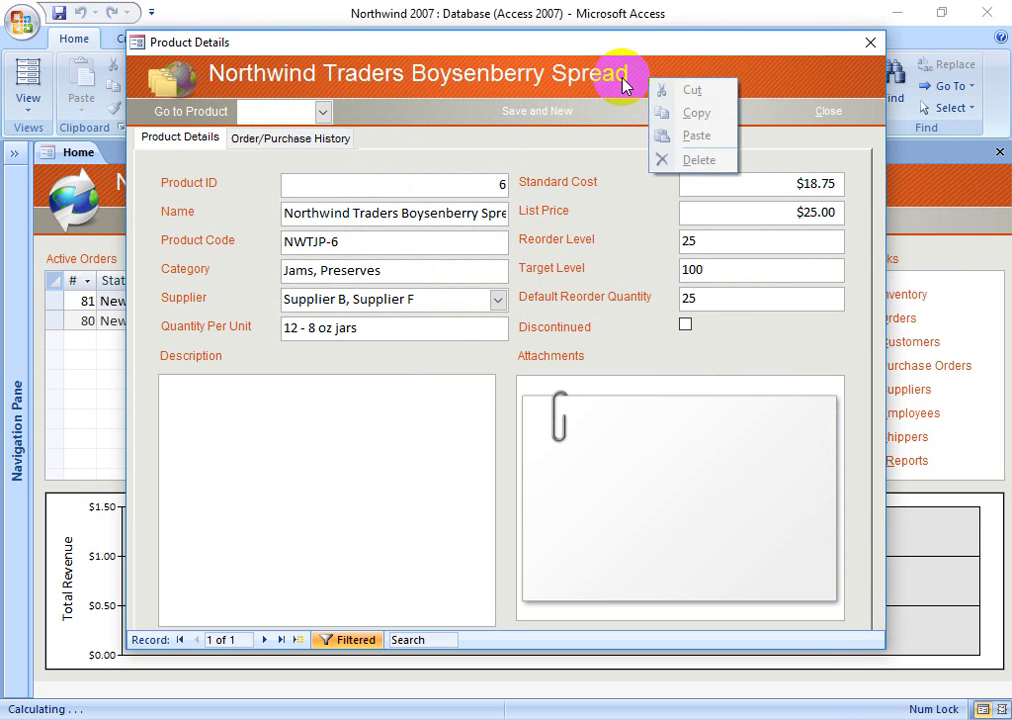
pyautogui.click(625, 84)
pyautogui.rightClick(620, 121)
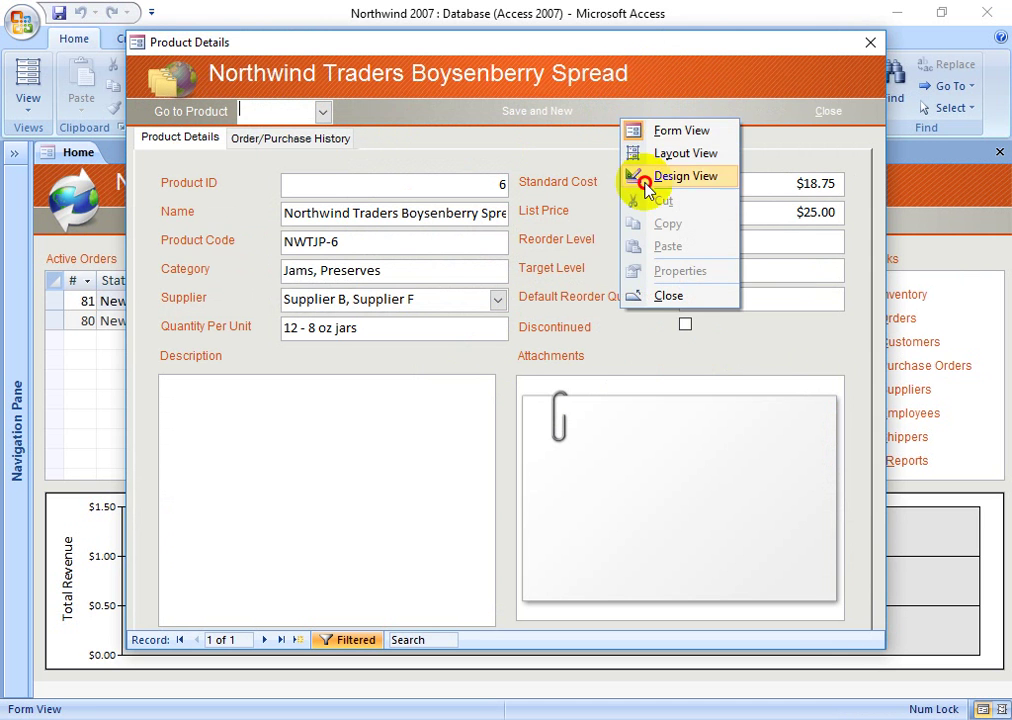
pyautogui.click(646, 176)
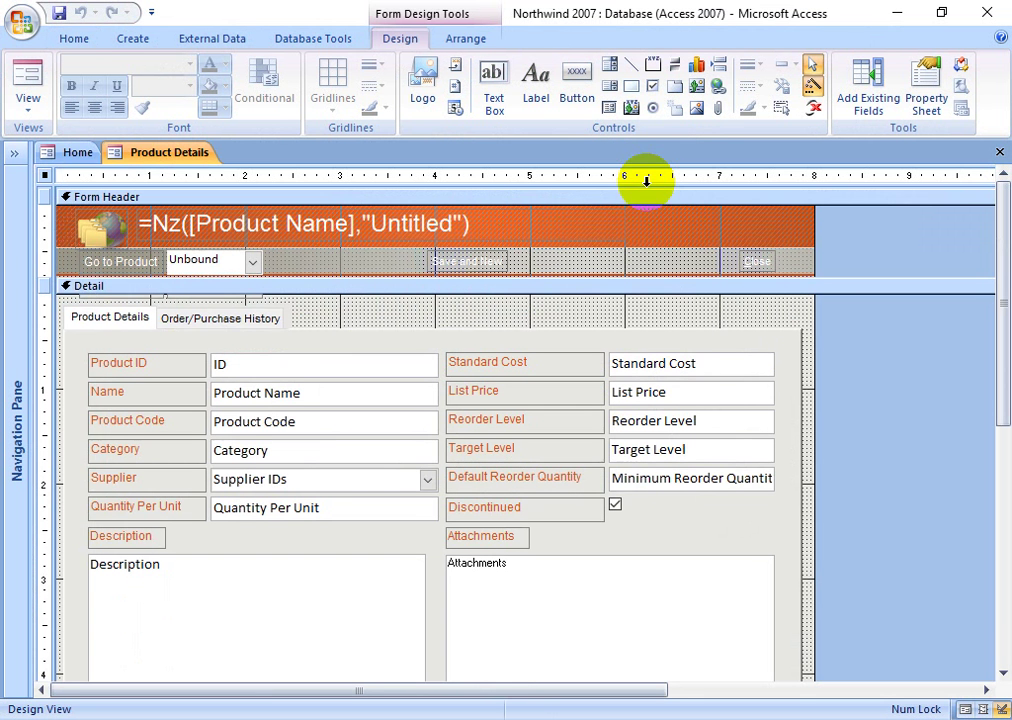
# - Select the Go to Product, Product Name, ID and Supplier IDs controls in the Product Details design
pyautogui.click(214, 264)
pyautogui.click(248, 396)
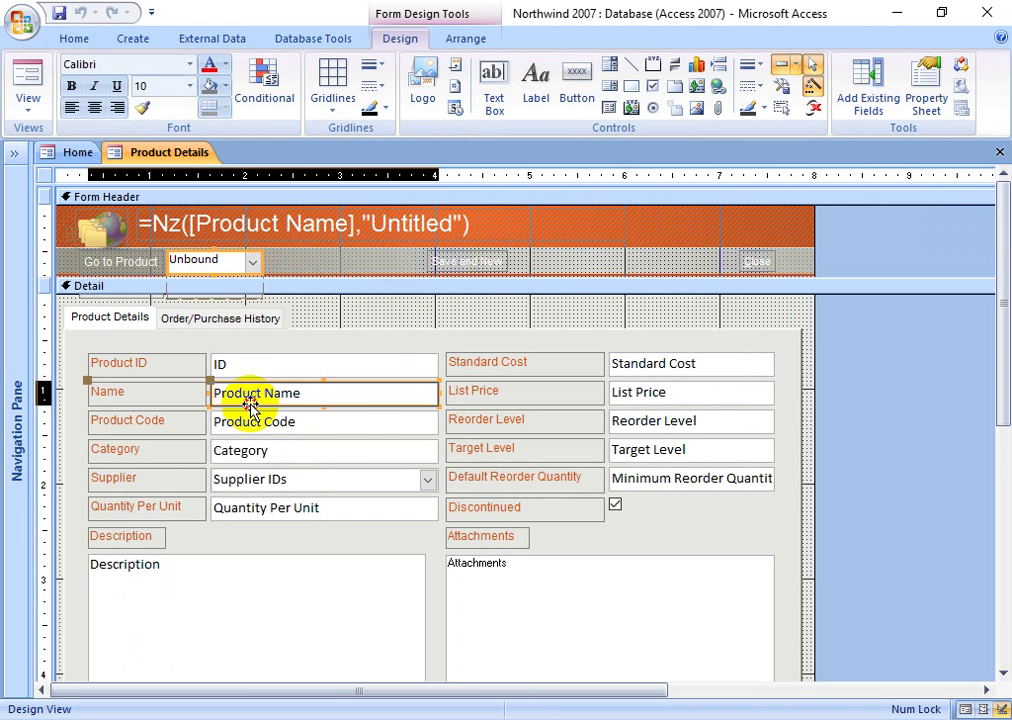
pyautogui.click(357, 372)
pyautogui.click(328, 479)
pyautogui.scroll(-5, 431, 411)
pyautogui.scroll(5, 518, 412)
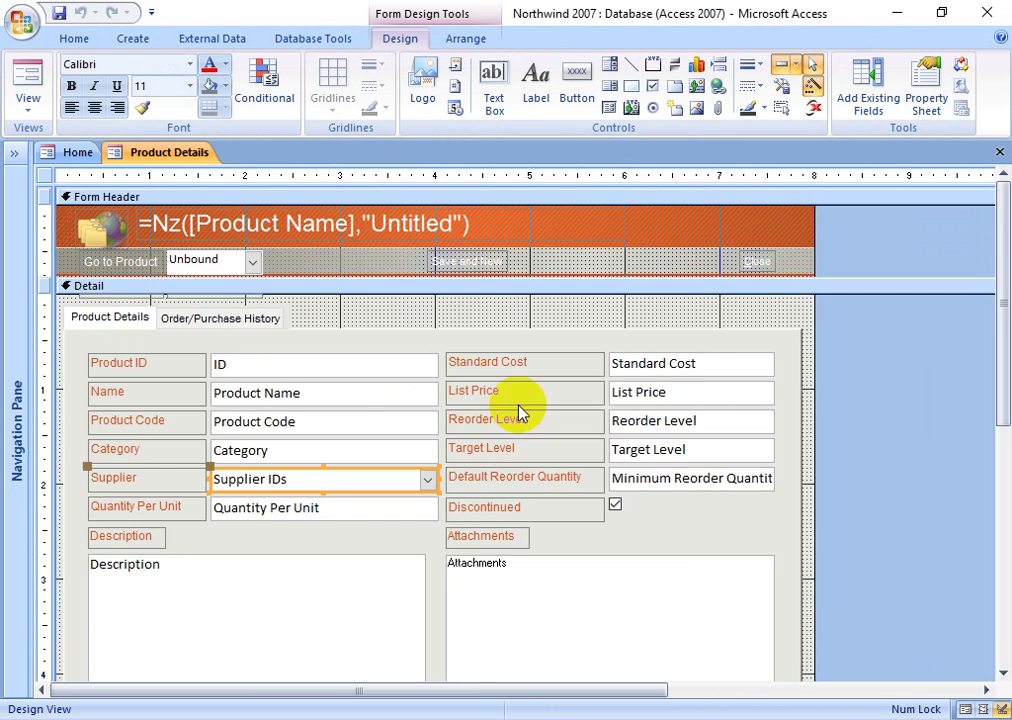
pyautogui.scroll(-5, 518, 412)
# - Select the Attachments, Description, Standard Cost and Reorder Level controls on the form
pyautogui.click(565, 332)
pyautogui.scroll(3, 425, 416)
pyautogui.click(270, 487)
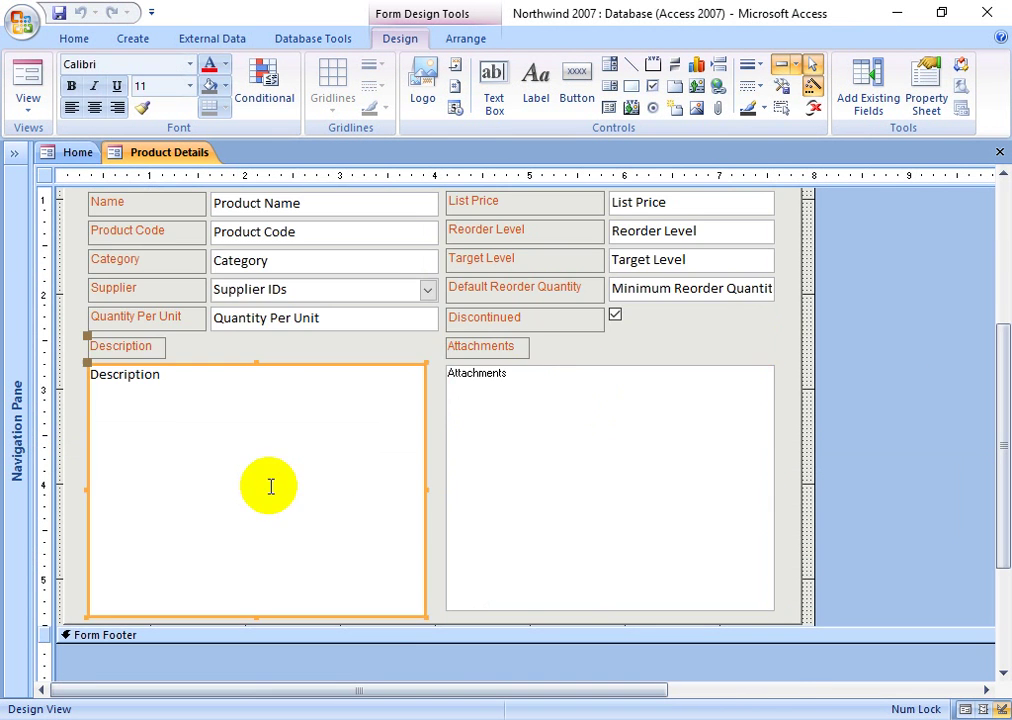
pyautogui.scroll(3, 583, 413)
pyautogui.click(677, 372)
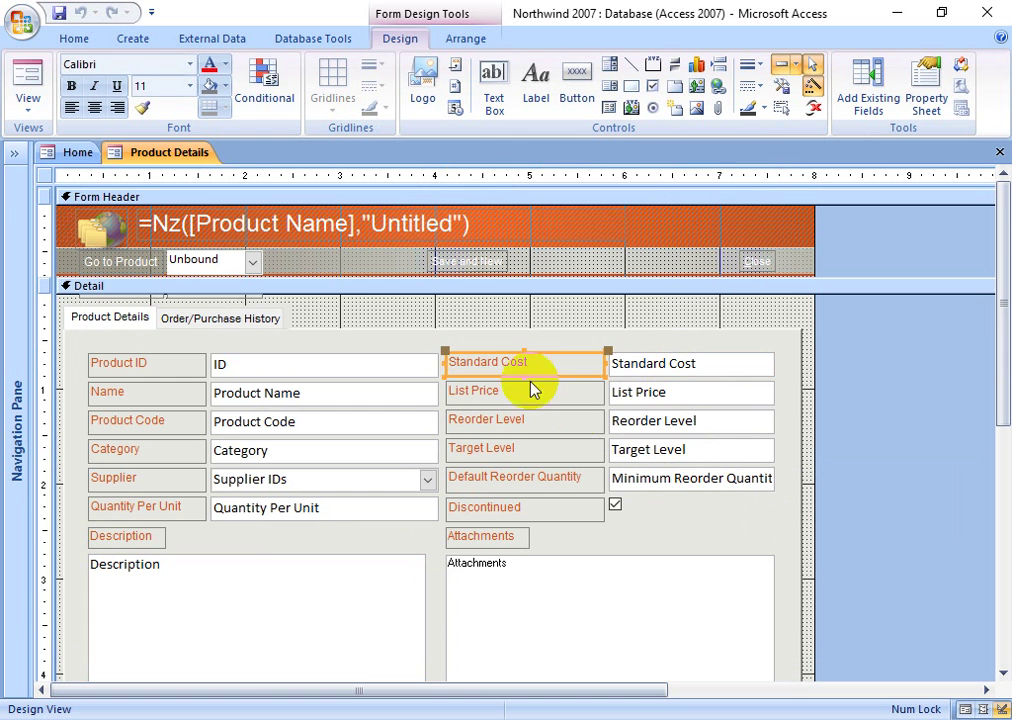
pyautogui.click(543, 422)
# - Show the field list and the Reorder Level label's properties, browsing the Data, Event, Other and All tabs
pyautogui.click(868, 80)
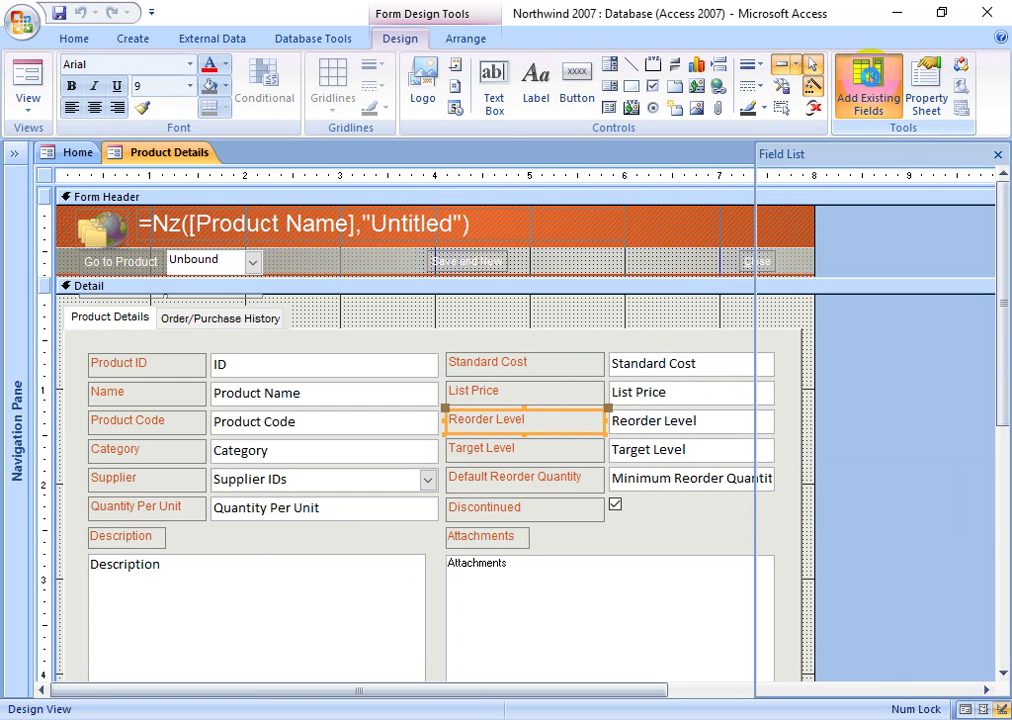
pyautogui.click(926, 100)
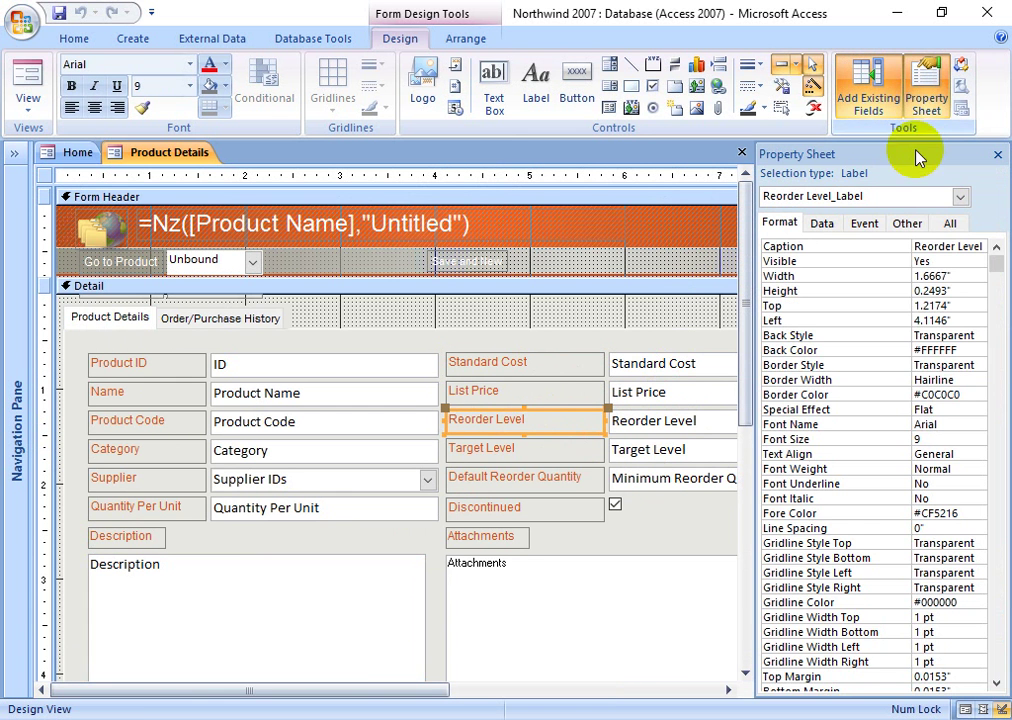
pyautogui.click(936, 320)
pyautogui.scroll(-4, 981, 390)
pyautogui.scroll(4, 899, 380)
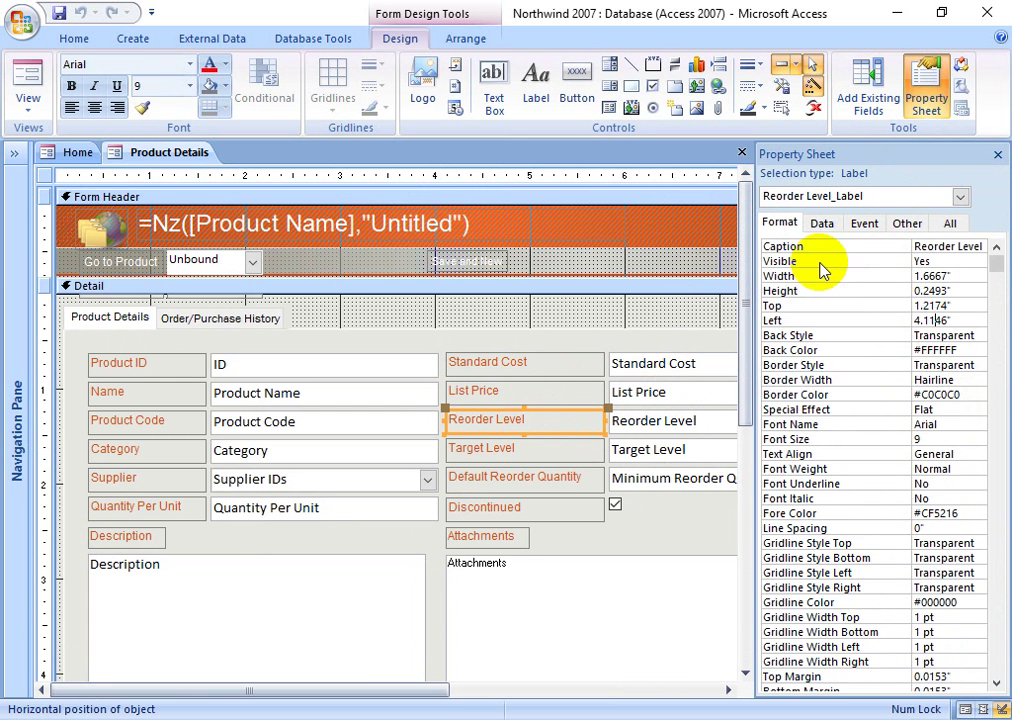
pyautogui.click(824, 225)
pyautogui.click(866, 225)
pyautogui.click(907, 223)
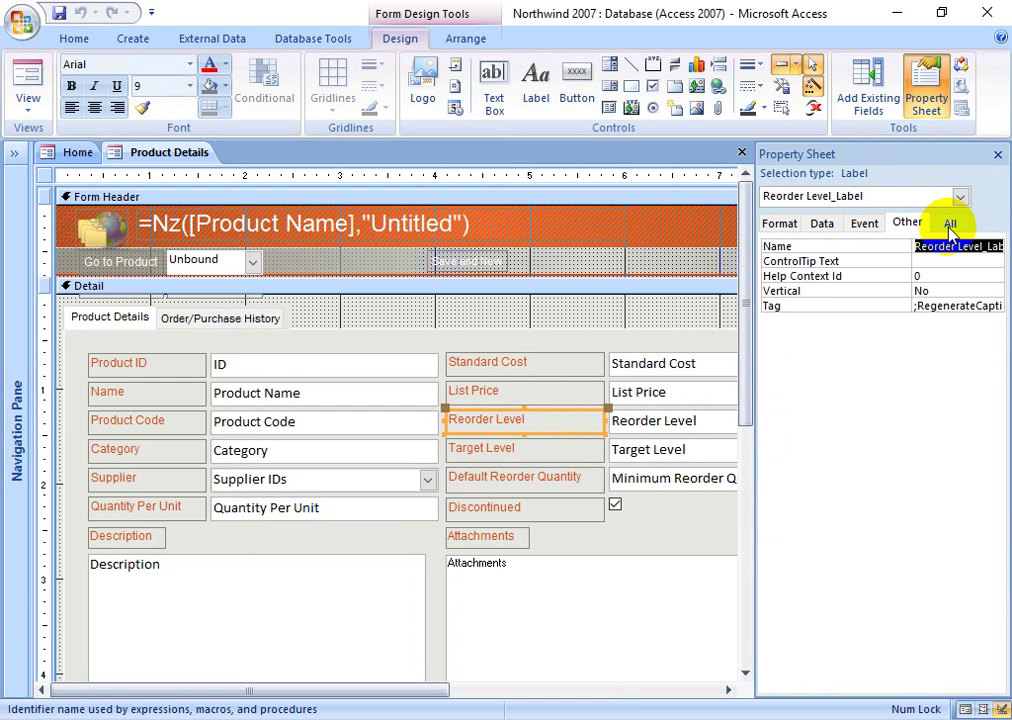
pyautogui.click(950, 225)
# - Select the Detail section and tab control, then close the Property Sheet and the Product Details design
pyautogui.click(569, 316)
pyautogui.click(569, 310)
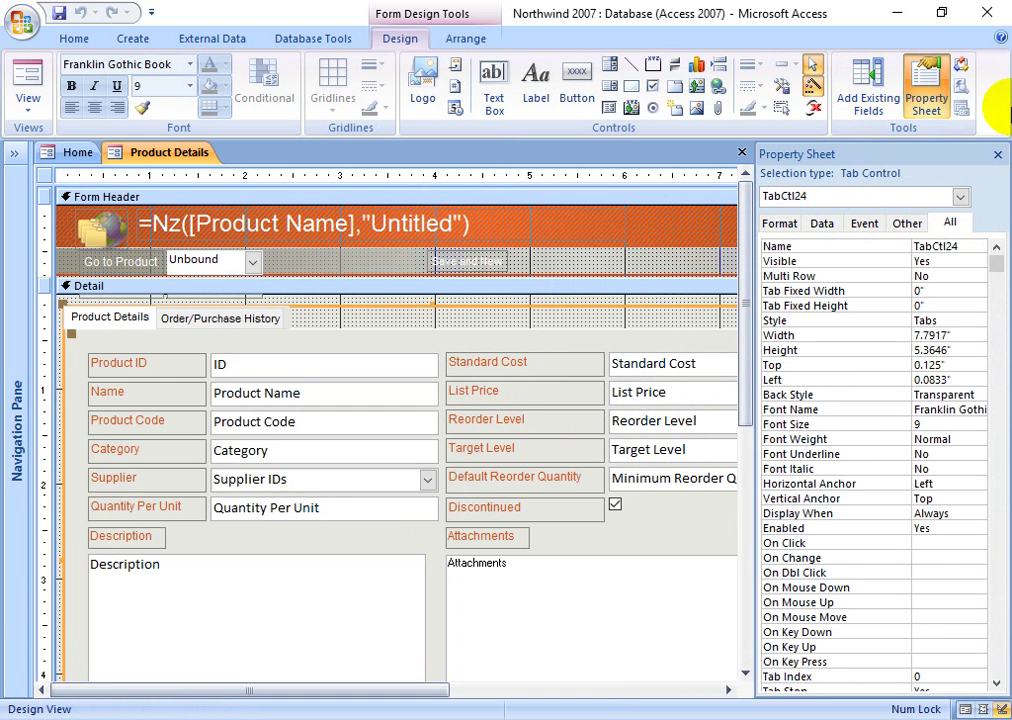
pyautogui.click(997, 154)
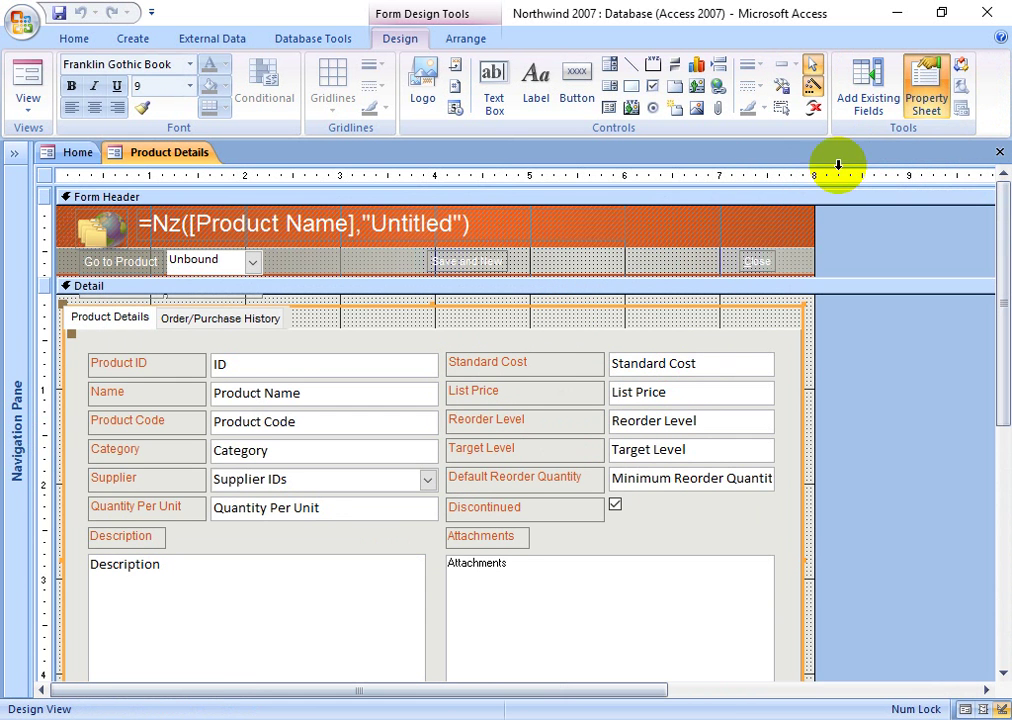
pyautogui.click(998, 153)
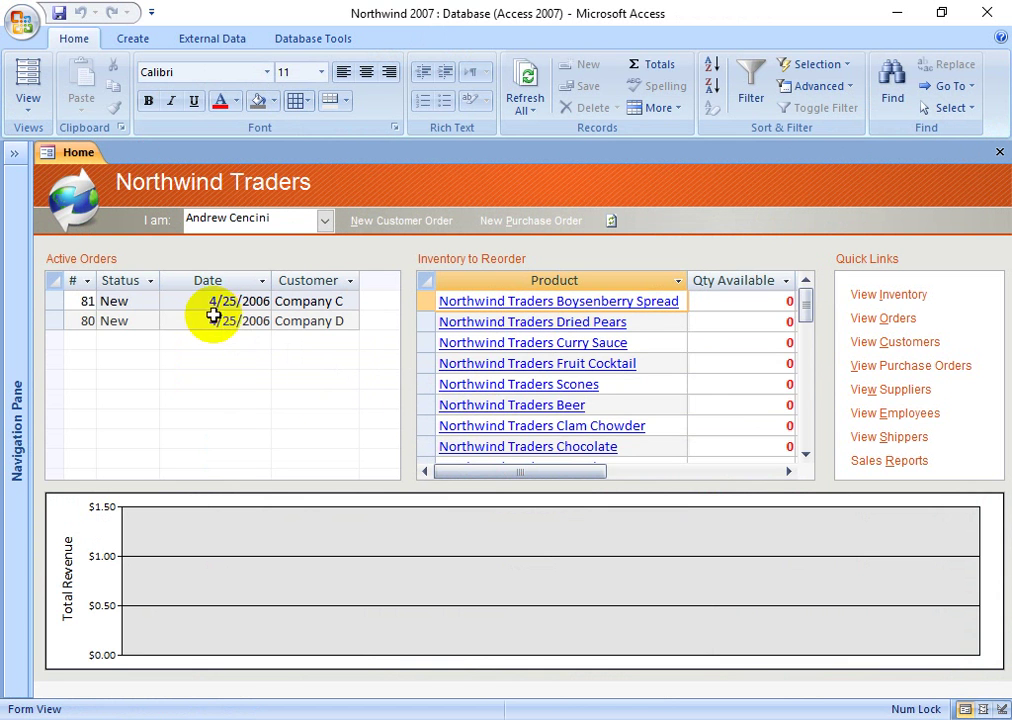
# - Select the date, status, number and customer fields of active orders 81 and 80
pyautogui.click(185, 300)
pyautogui.click(118, 300)
pyautogui.click(87, 299)
pyautogui.click(113, 318)
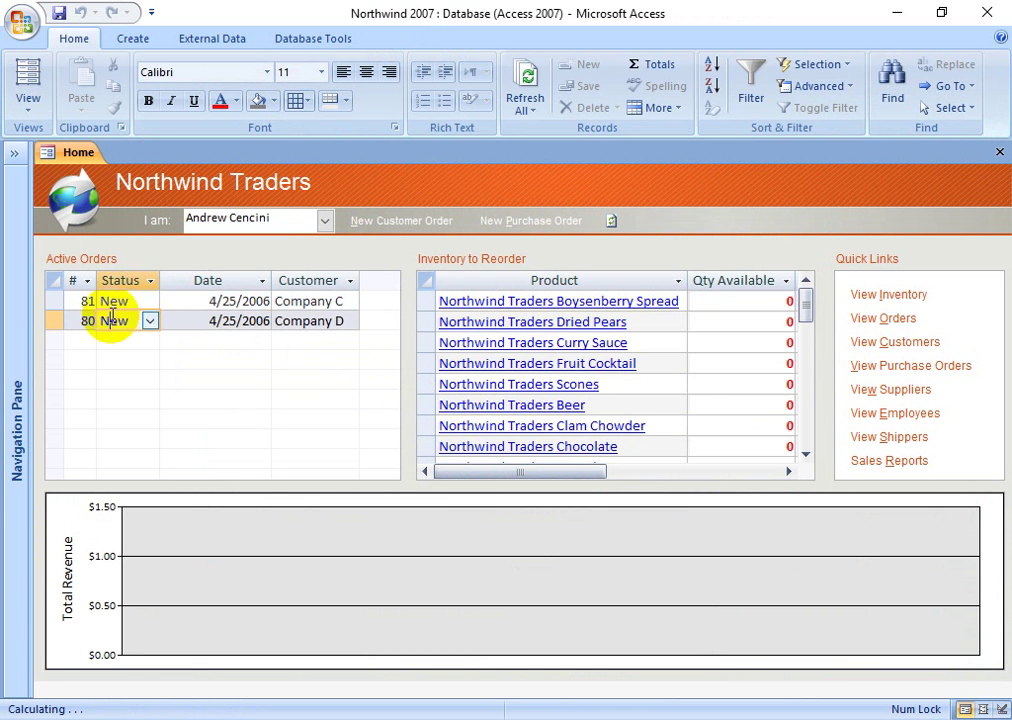
pyautogui.click(262, 321)
pyautogui.click(330, 300)
pyautogui.click(330, 321)
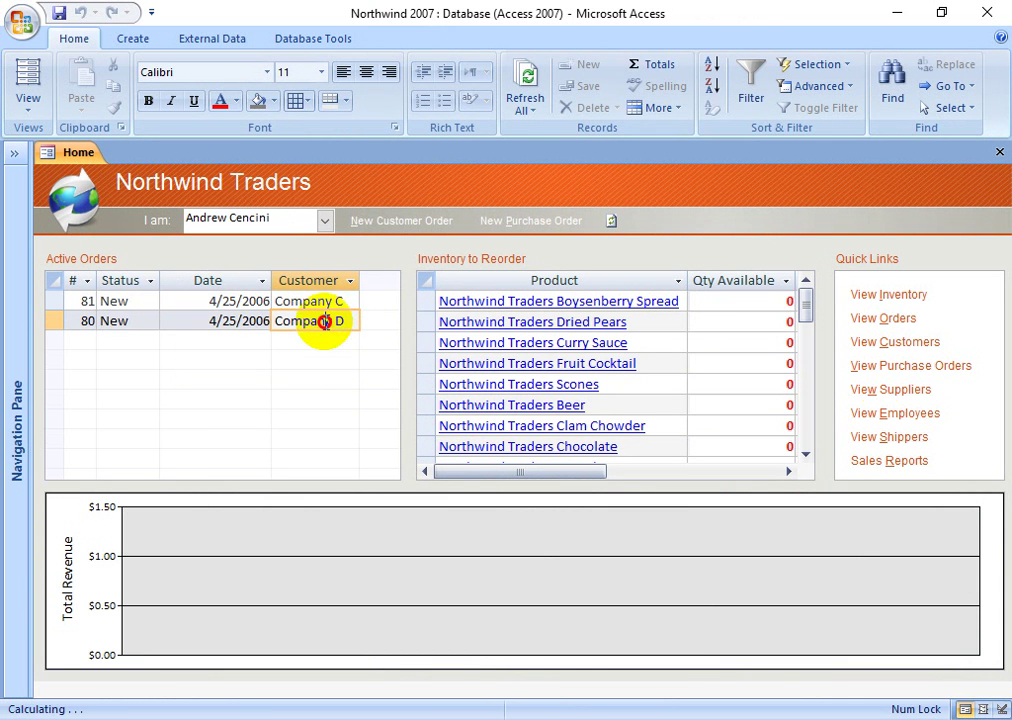
# - In the Inventory List, purchase Long Grain Rice to restock it, confirm the message, then close the list
pyautogui.click(905, 296)
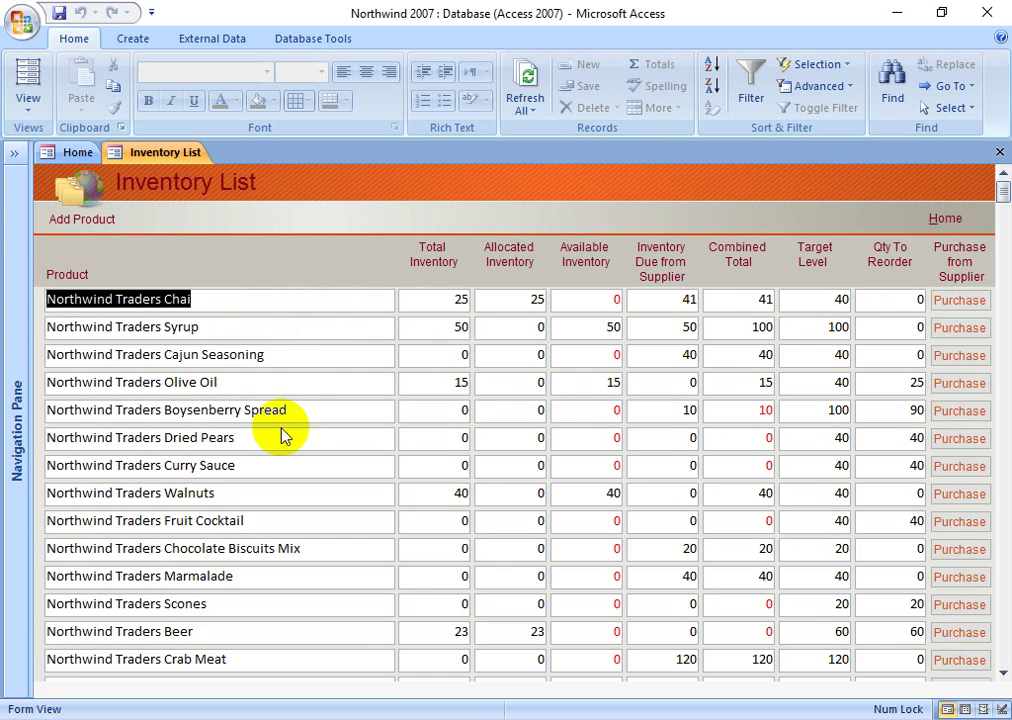
pyautogui.scroll(-2, 527, 425)
pyautogui.scroll(-12, 527, 425)
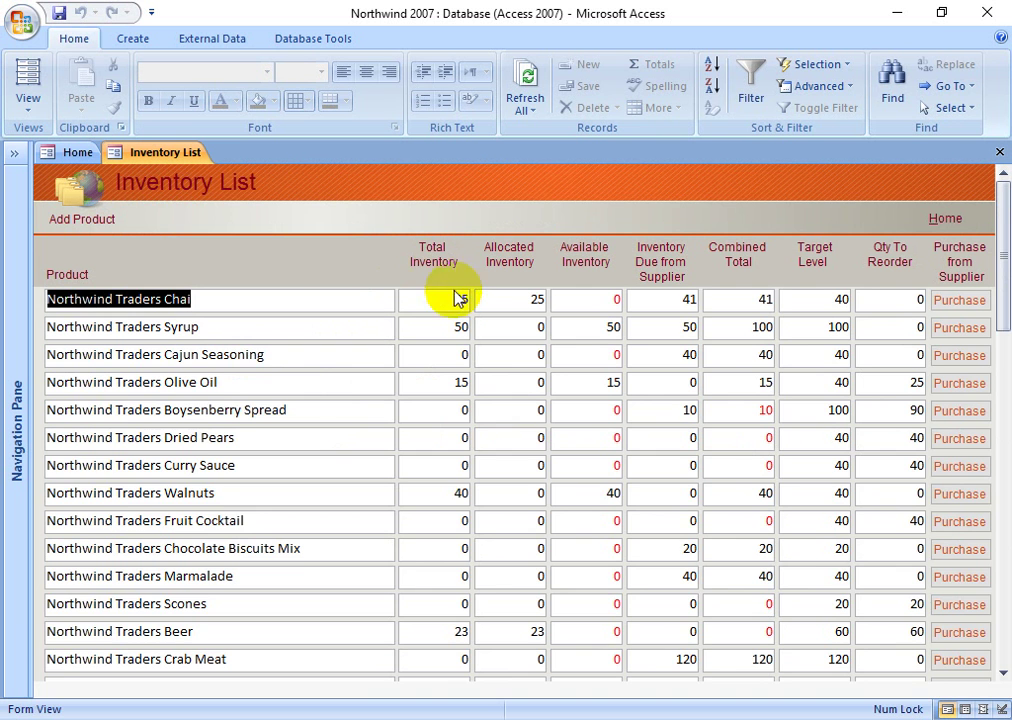
pyautogui.scroll(-1, 226, 461)
pyautogui.scroll(-3, 226, 461)
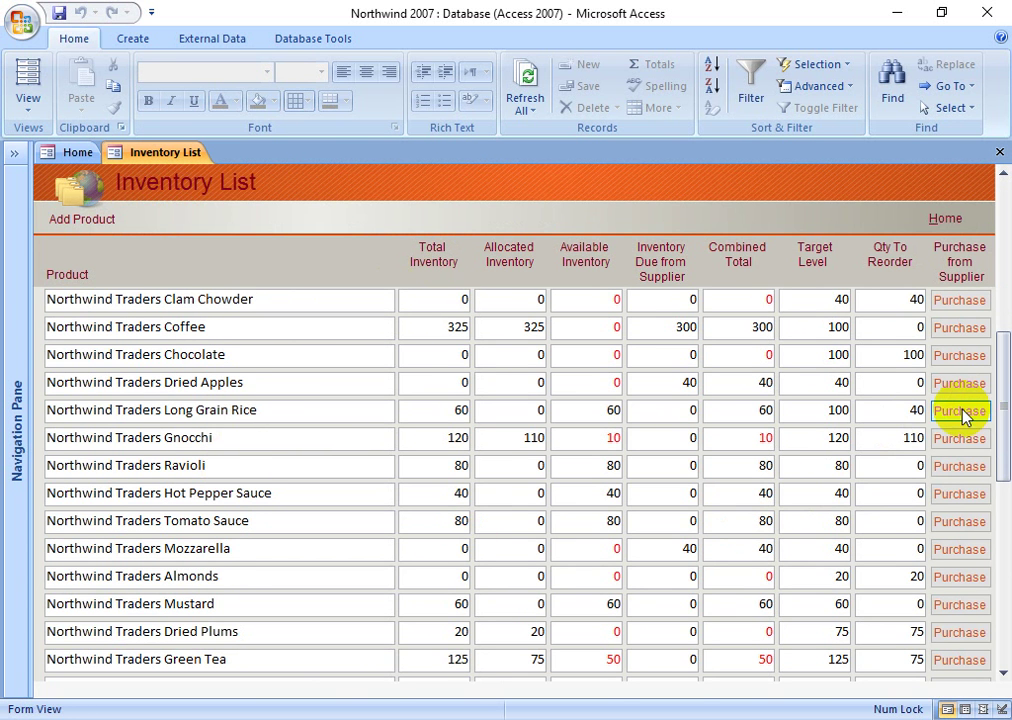
pyautogui.click(962, 412)
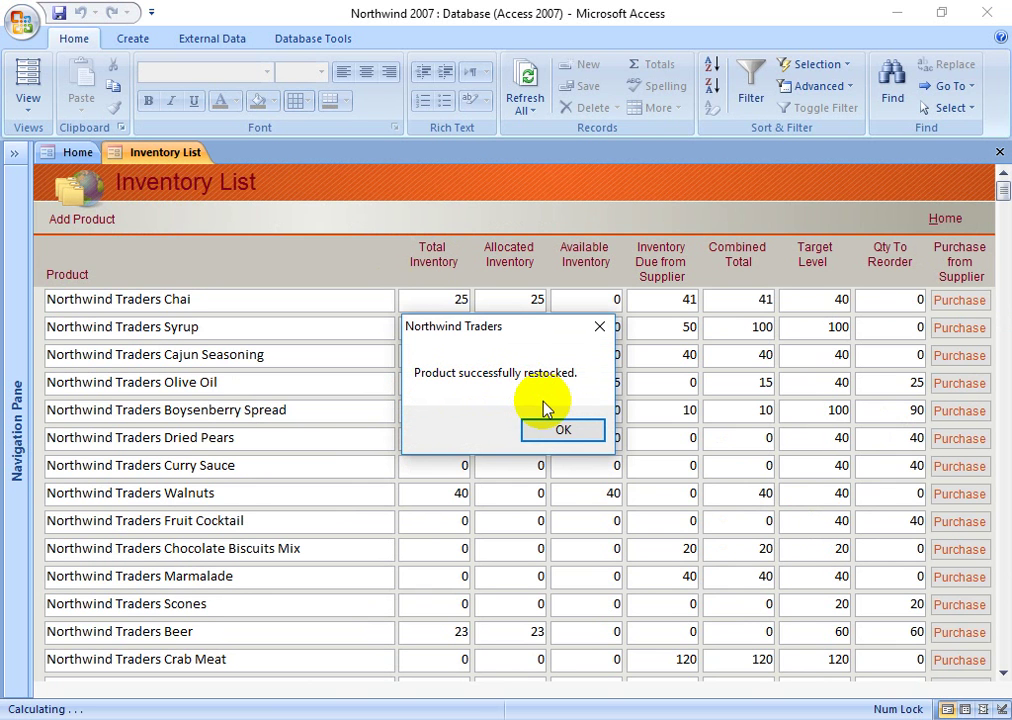
pyautogui.click(560, 429)
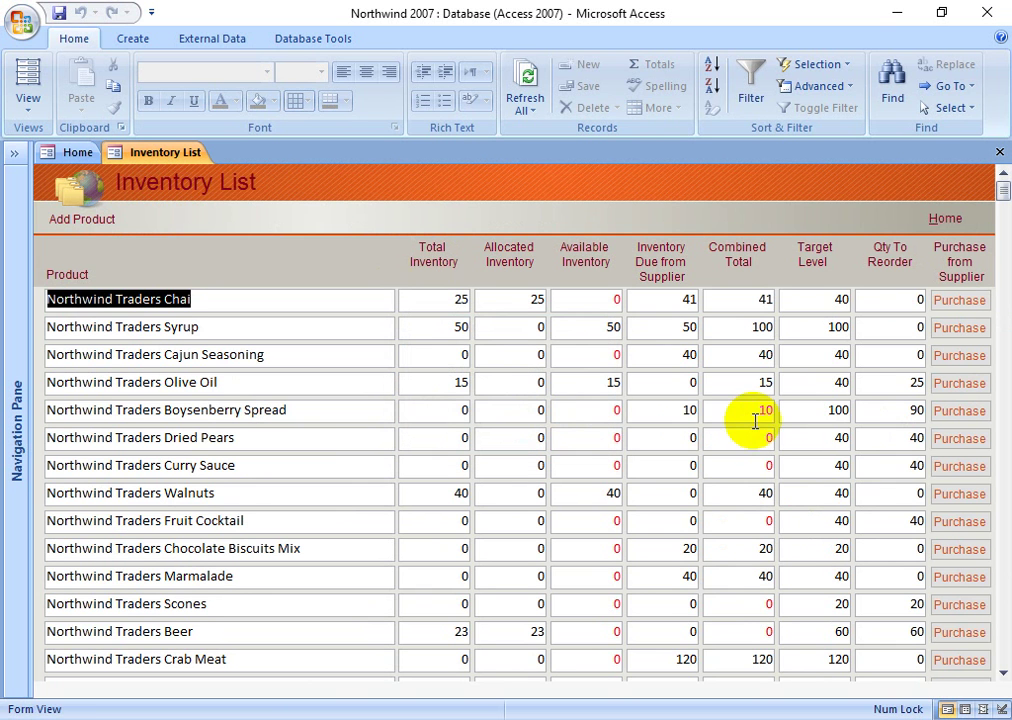
pyautogui.rightClick(158, 154)
pyautogui.click(224, 192)
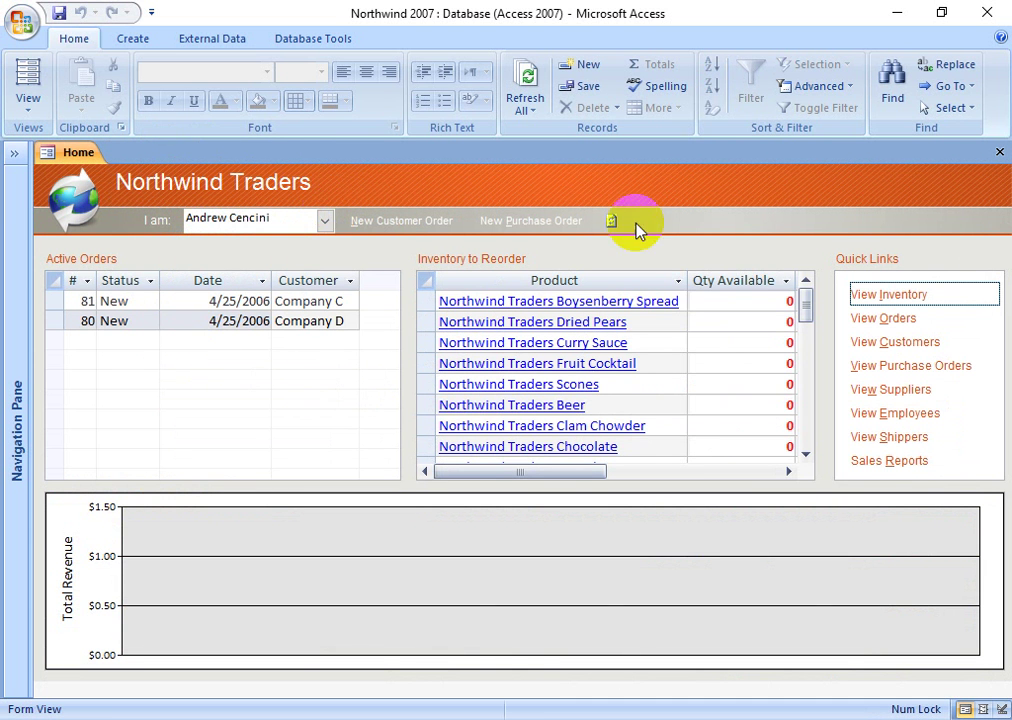
# - Close the Home form and expand the Inventory & Purchasing, Employees and Supporting Objects groups in the Navigation Pane
pyautogui.click(1000, 152)
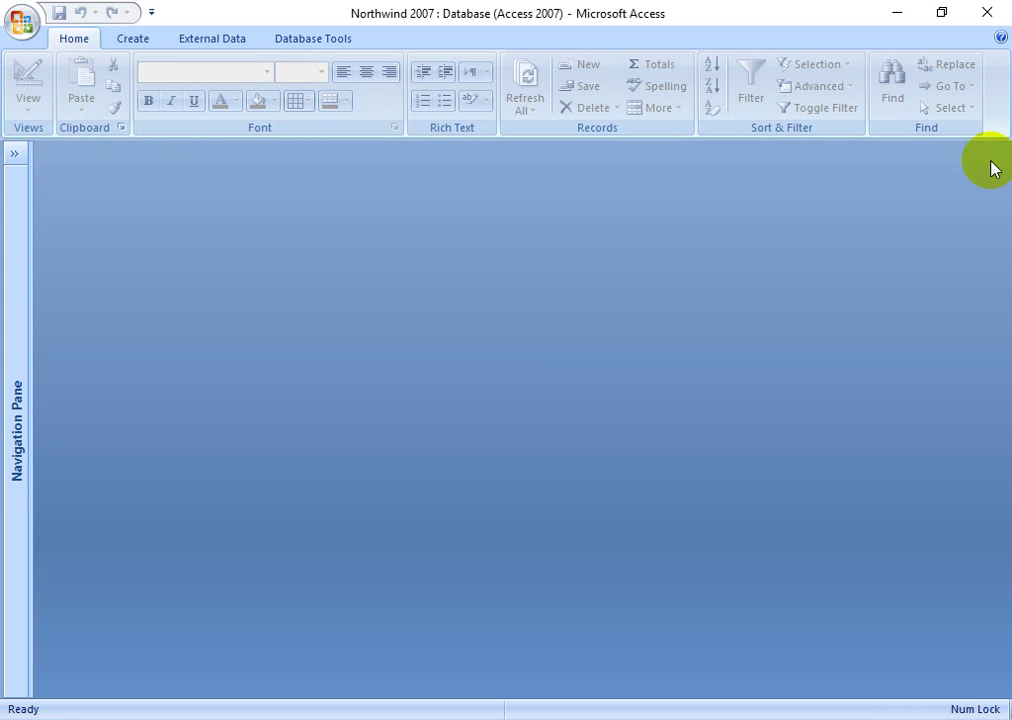
pyautogui.click(16, 405)
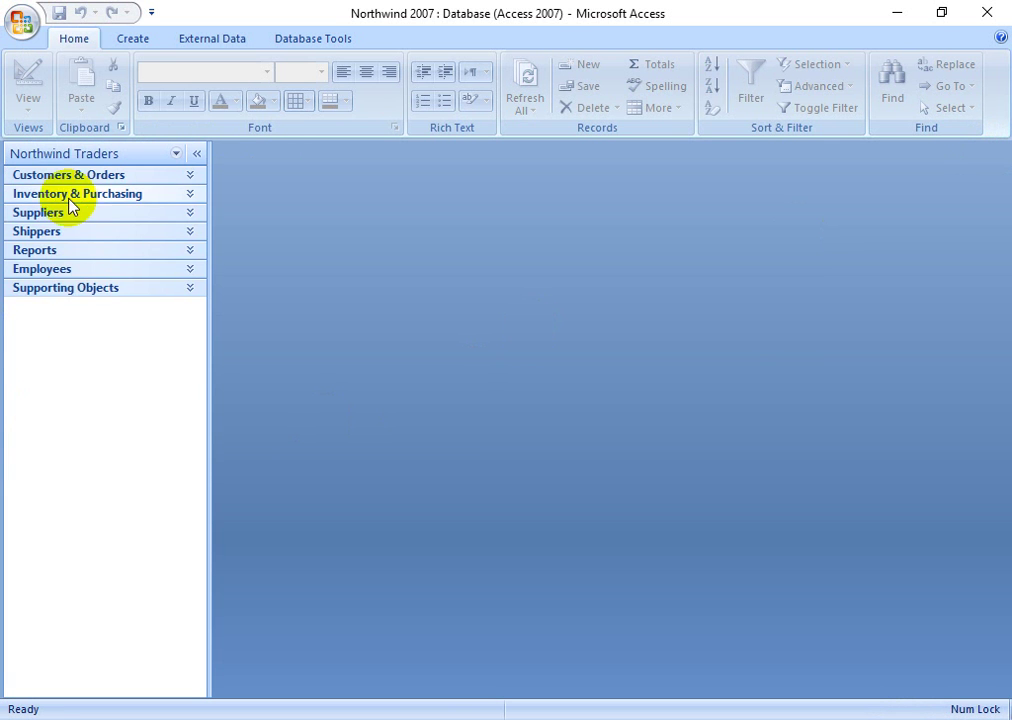
pyautogui.click(64, 195)
pyautogui.click(62, 409)
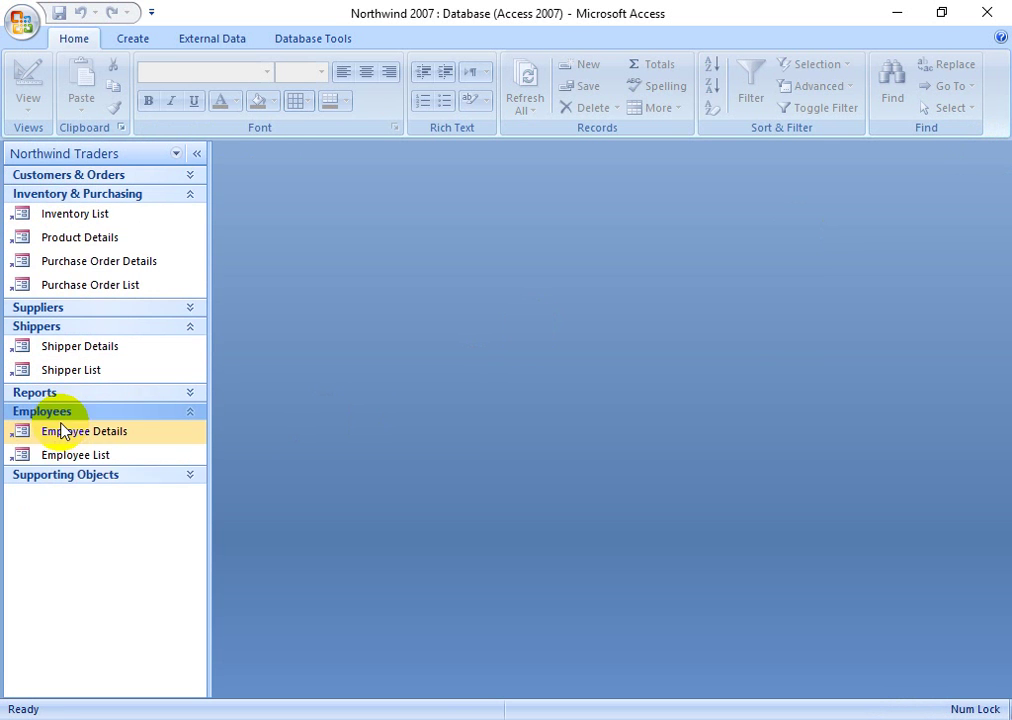
pyautogui.click(84, 479)
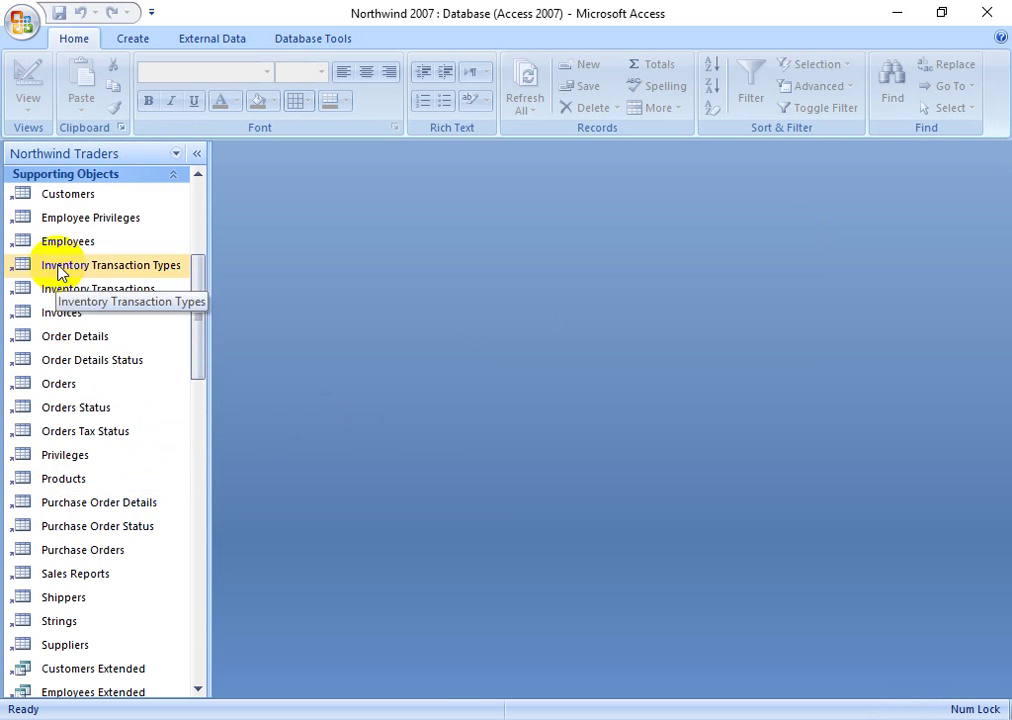
# - Browse the AutoExec and Delete All Data macros and the CustomerOrders, RecordsetWrapper and Utilities modules
pyautogui.scroll(-8, 158, 316)
pyautogui.scroll(-10, 63, 452)
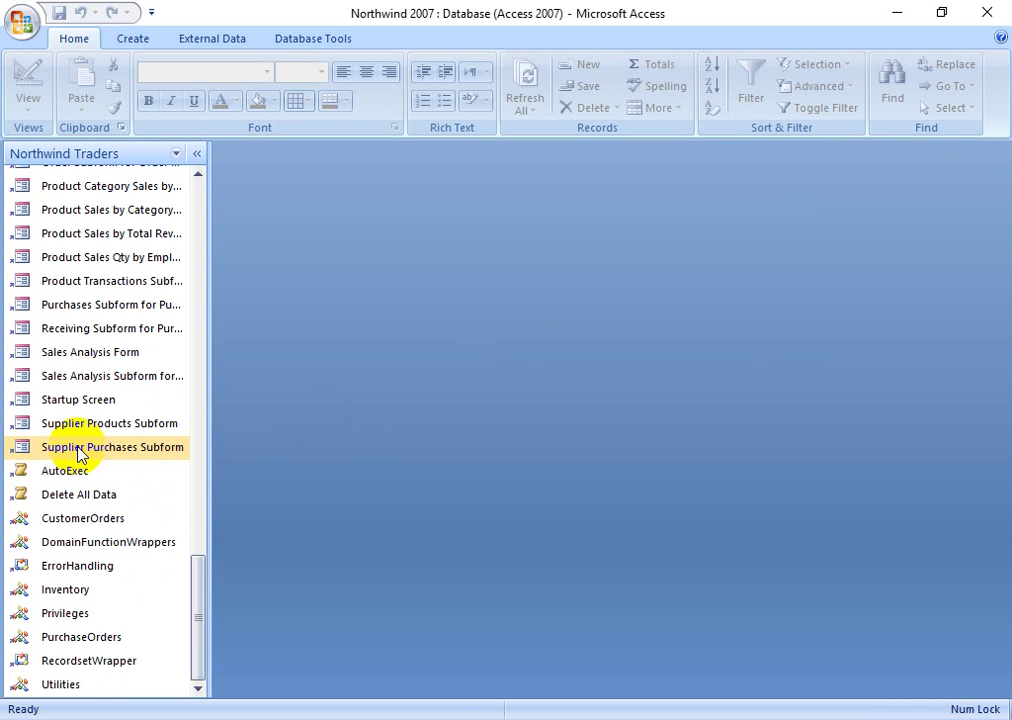
pyautogui.scroll(14, 64, 440)
pyautogui.scroll(-15, 75, 440)
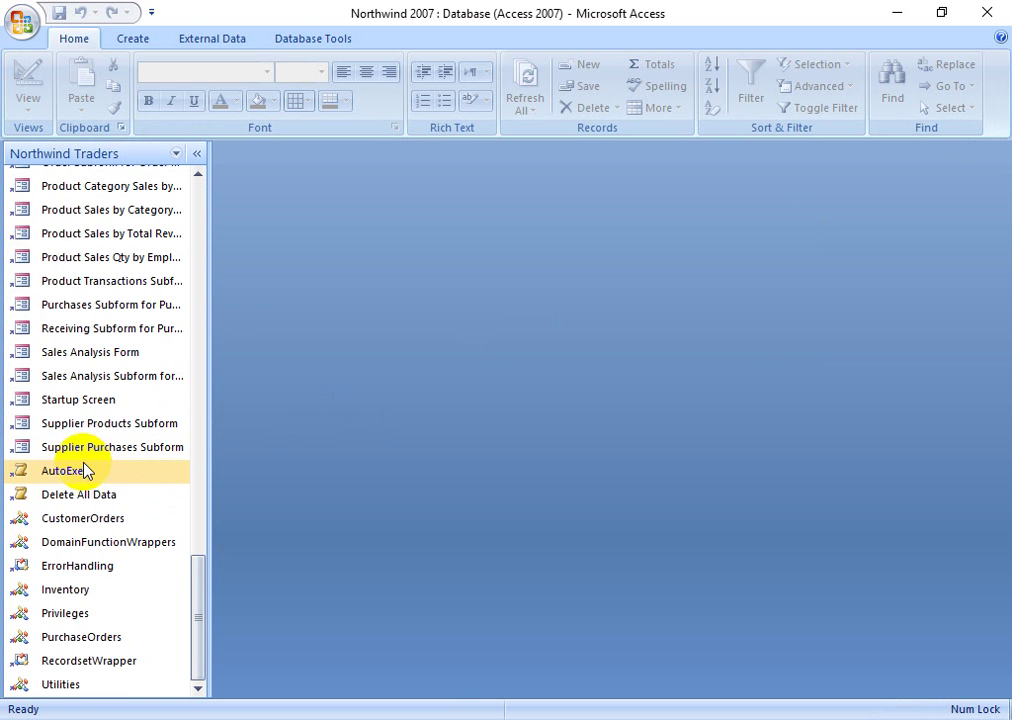
pyautogui.click(82, 472)
pyautogui.click(118, 495)
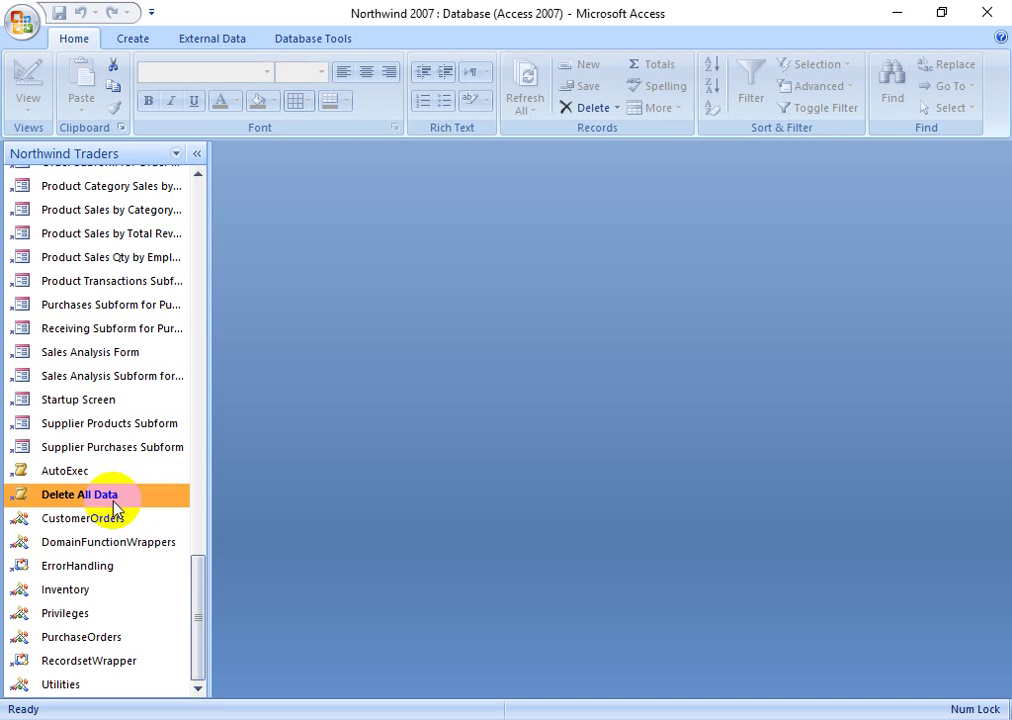
pyautogui.click(74, 527)
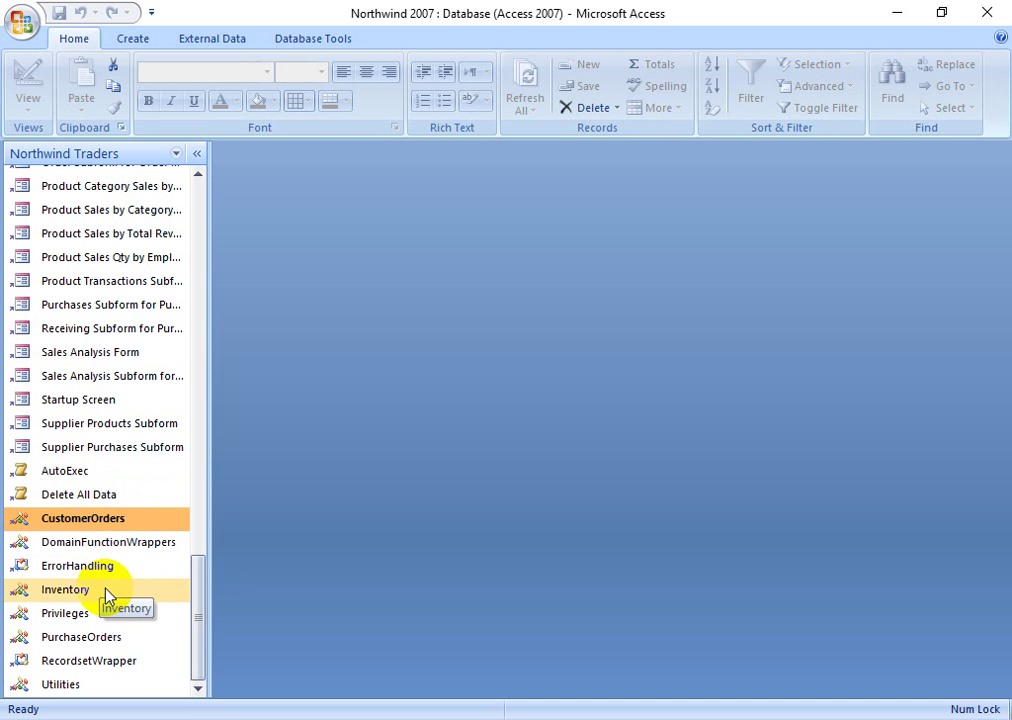
pyautogui.click(90, 660)
pyautogui.click(79, 684)
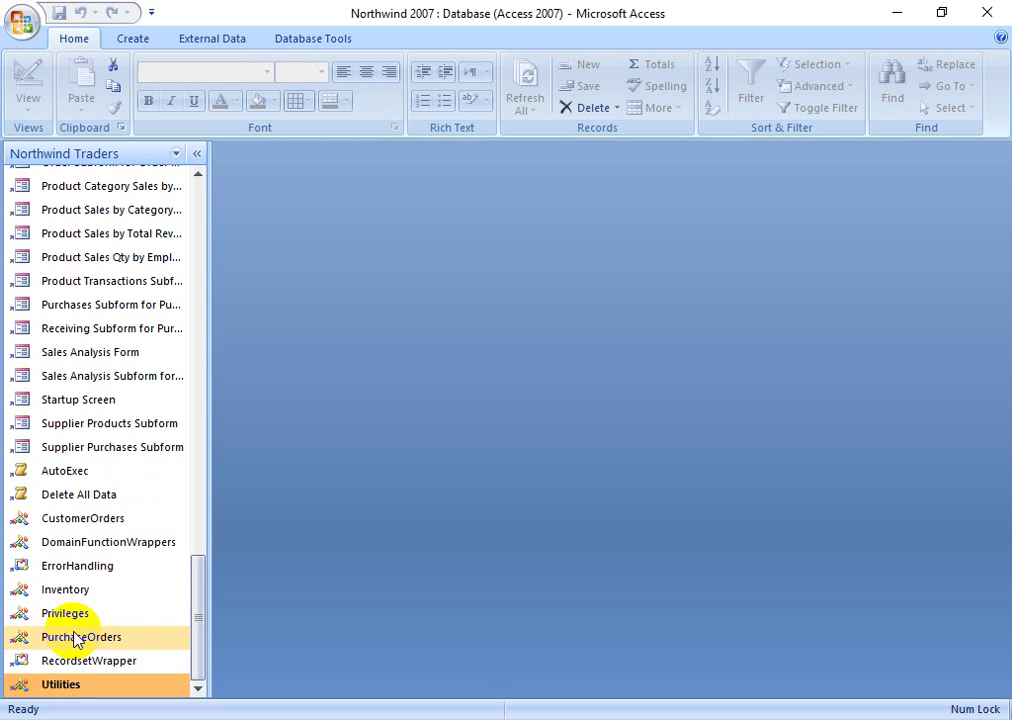
# - Expand the Suppliers and Customers & Orders groups, then exit Access
pyautogui.scroll(15, 104, 512)
pyautogui.scroll(10, 107, 515)
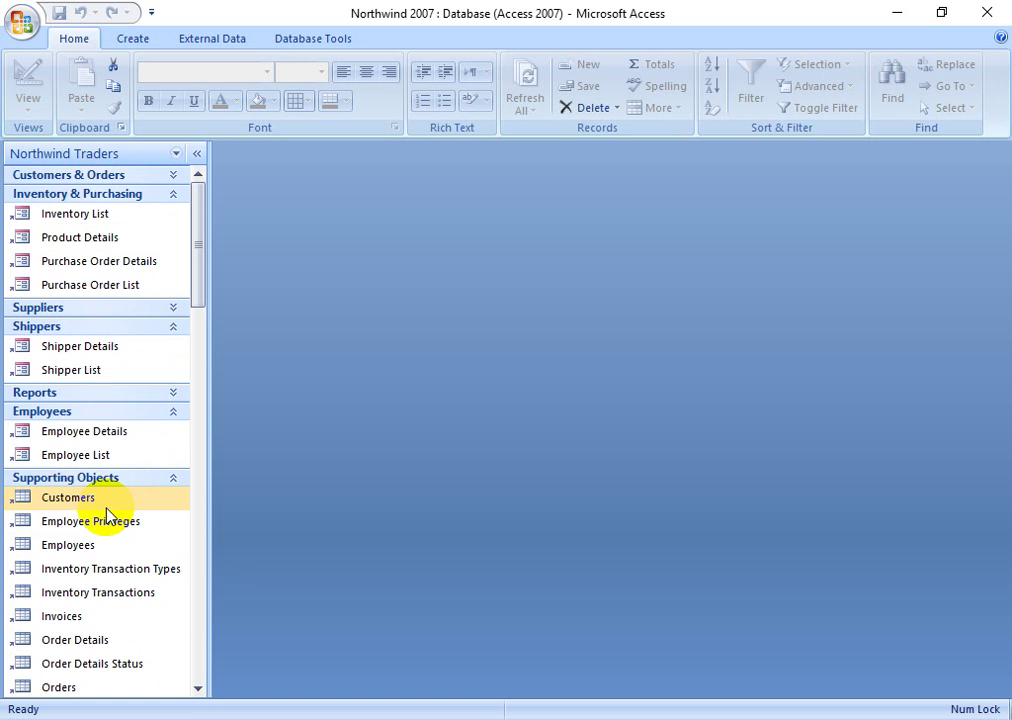
pyautogui.click(112, 305)
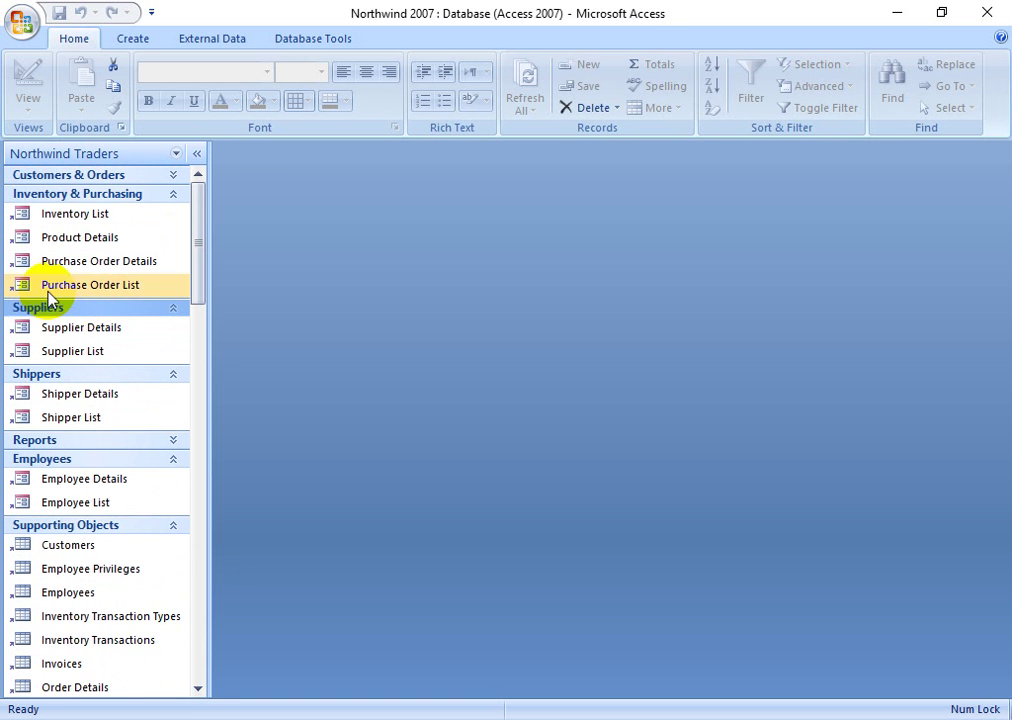
pyautogui.click(86, 178)
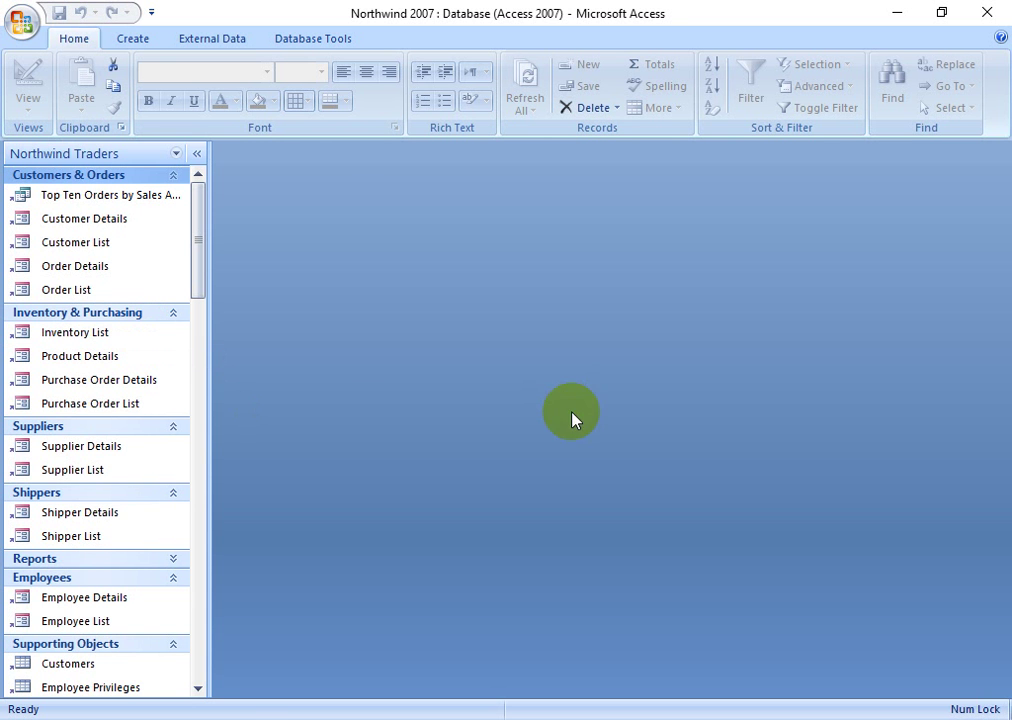
pyautogui.click(996, 10)
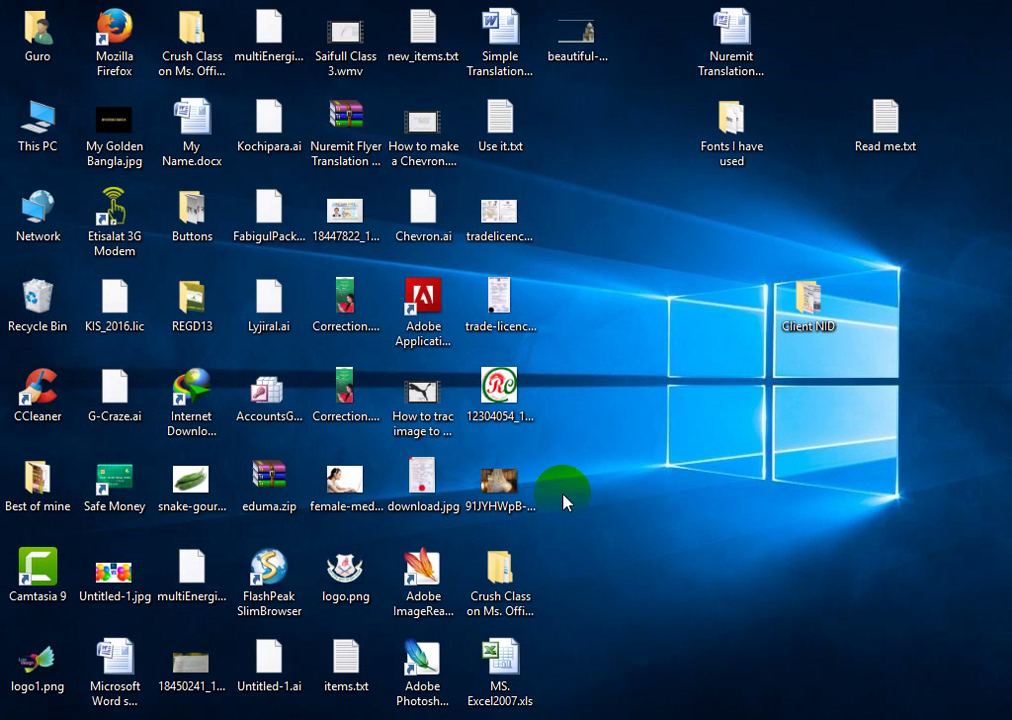